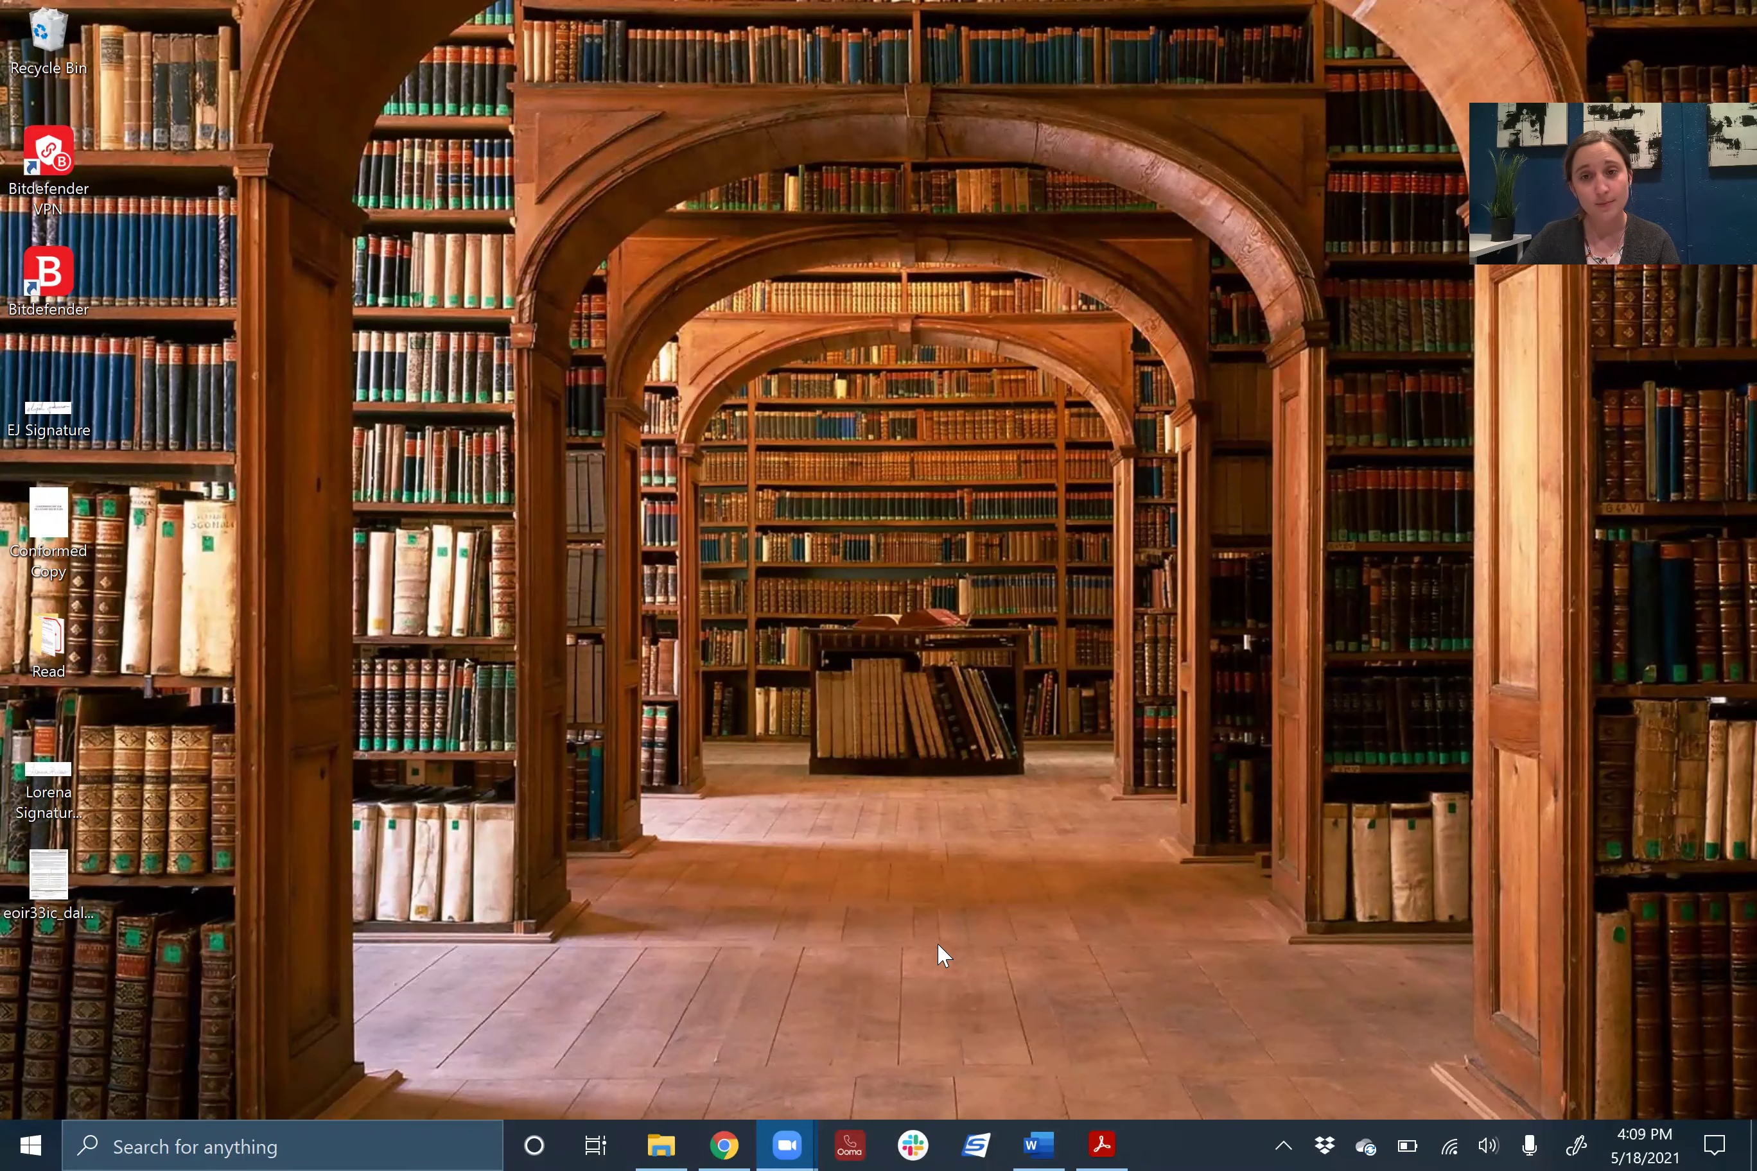
pyautogui.click(1039, 1146)
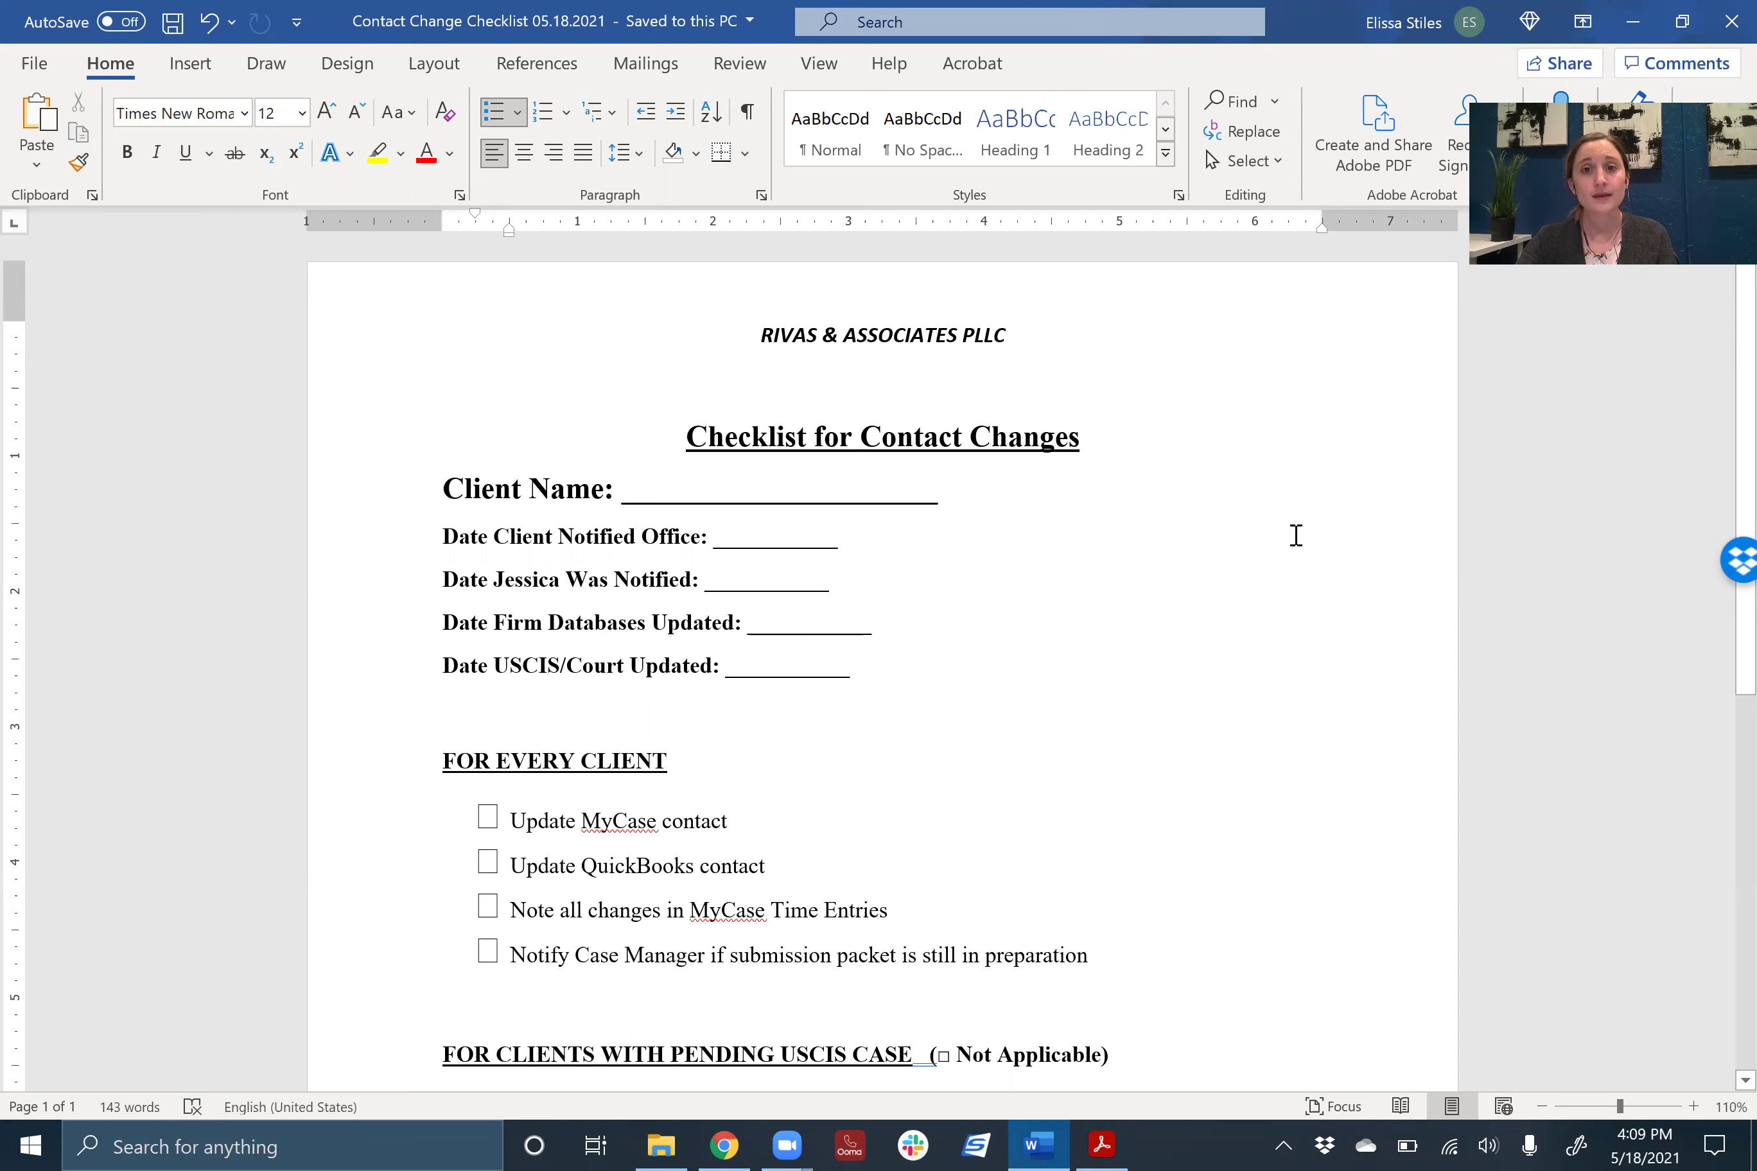
# - Read the checklist's client and court sections, then bring up the client's MyCase case in the browser
pyautogui.scroll(-3, 1296, 534)
pyautogui.scroll(-2, 1296, 534)
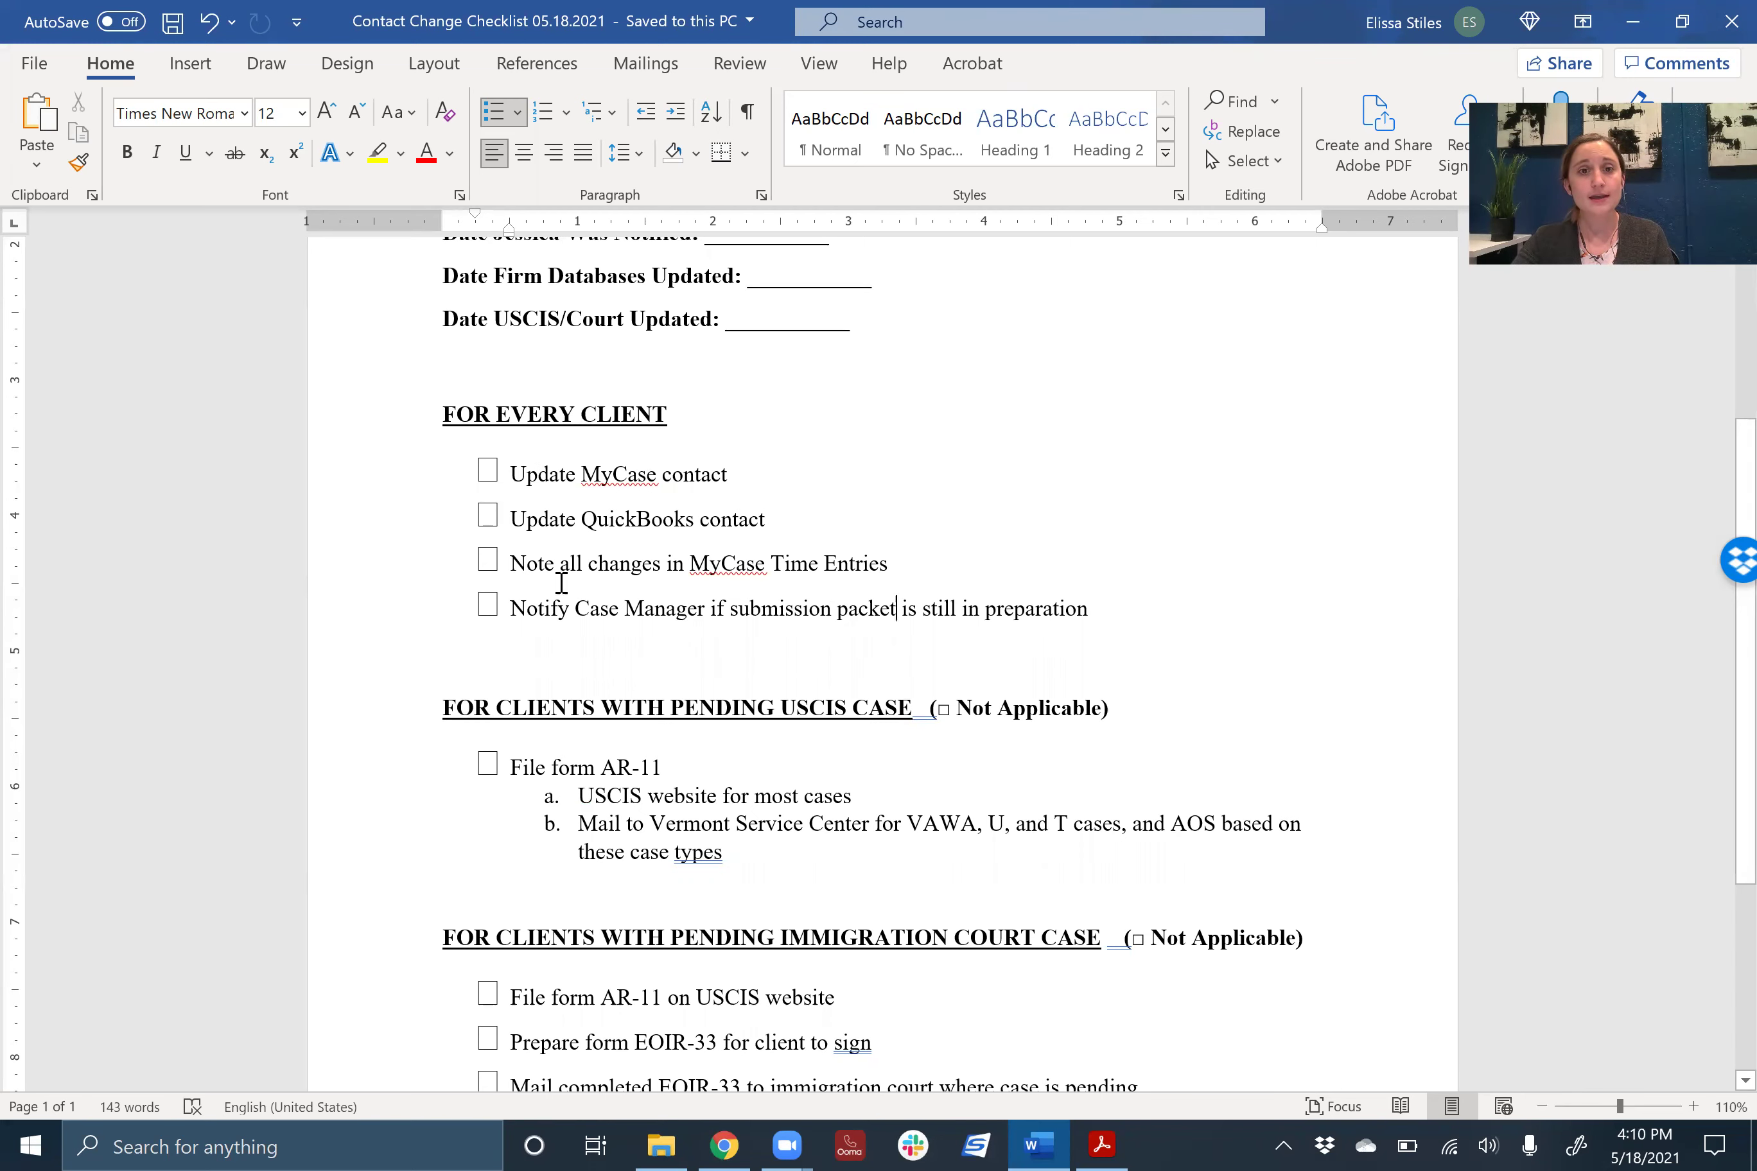
pyautogui.scroll(-1, 768, 484)
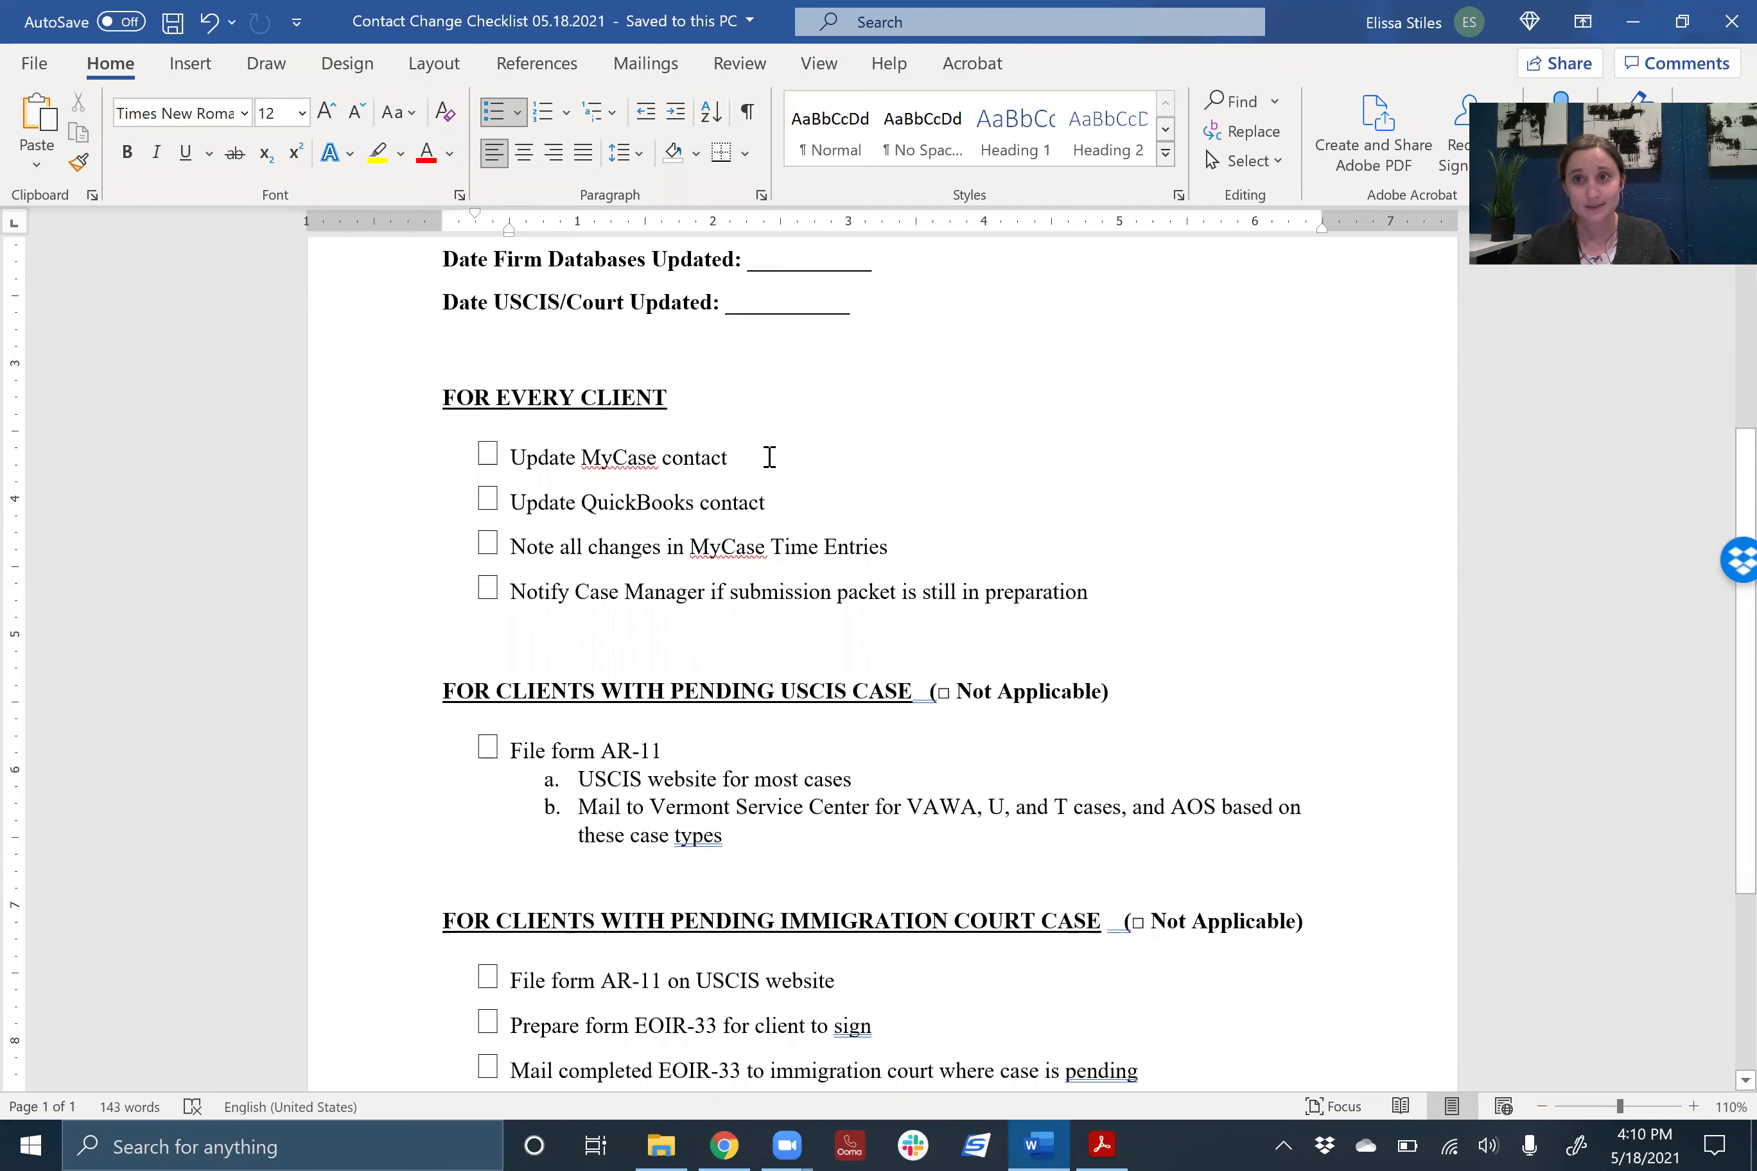
pyautogui.scroll(2, 769, 457)
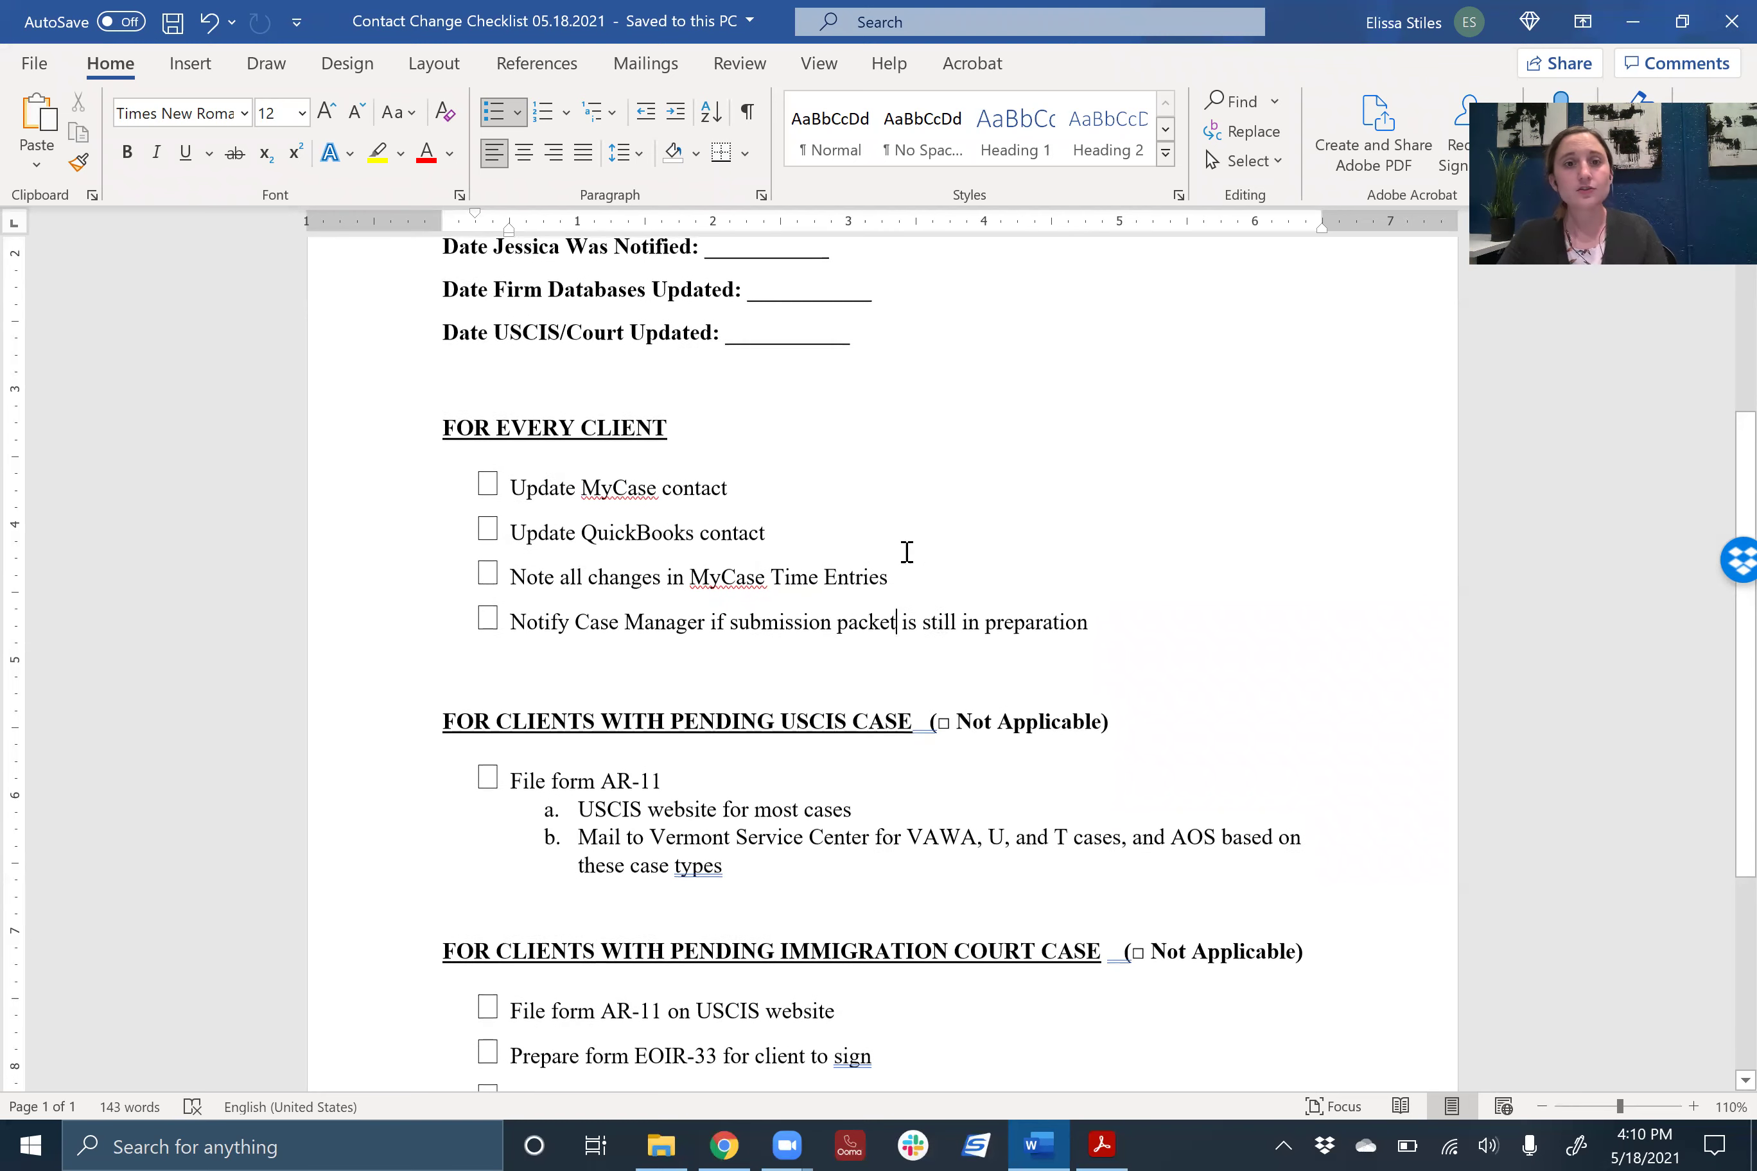
pyautogui.scroll(-1, 584, 490)
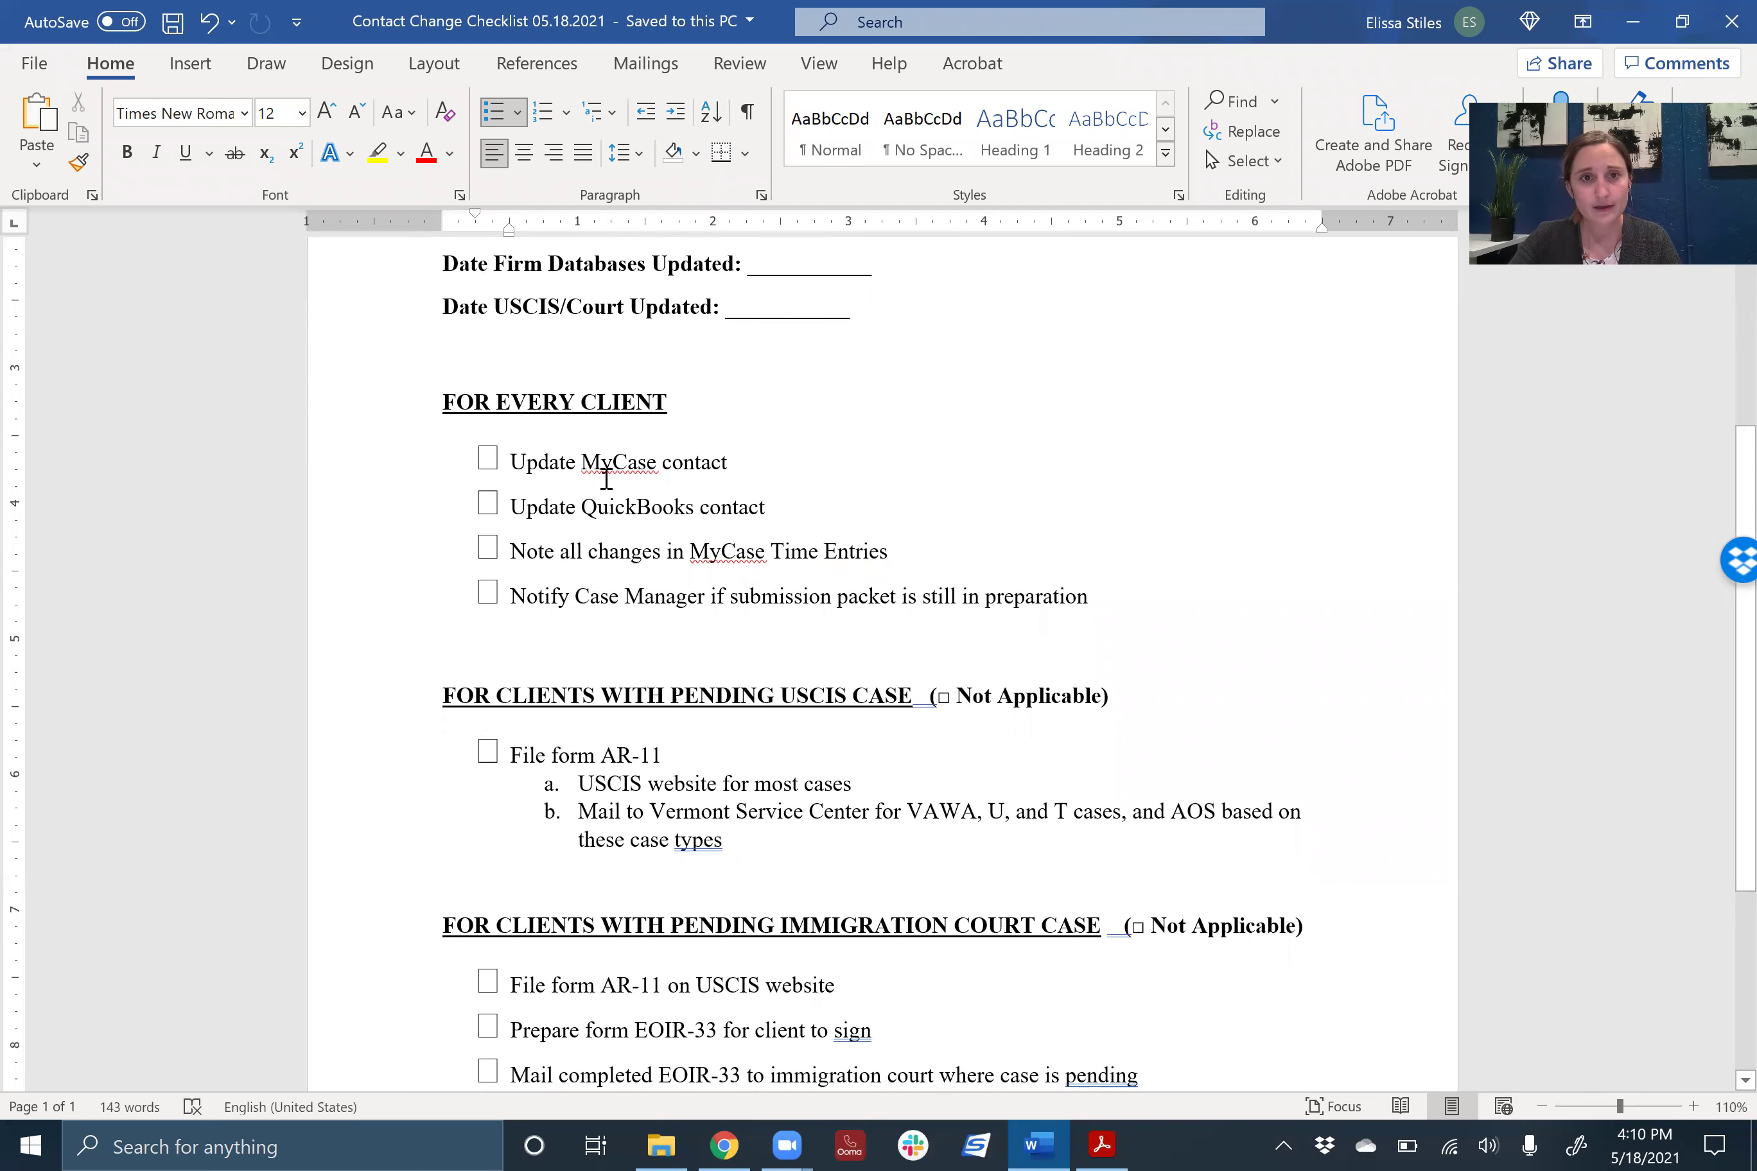
pyautogui.click(723, 1145)
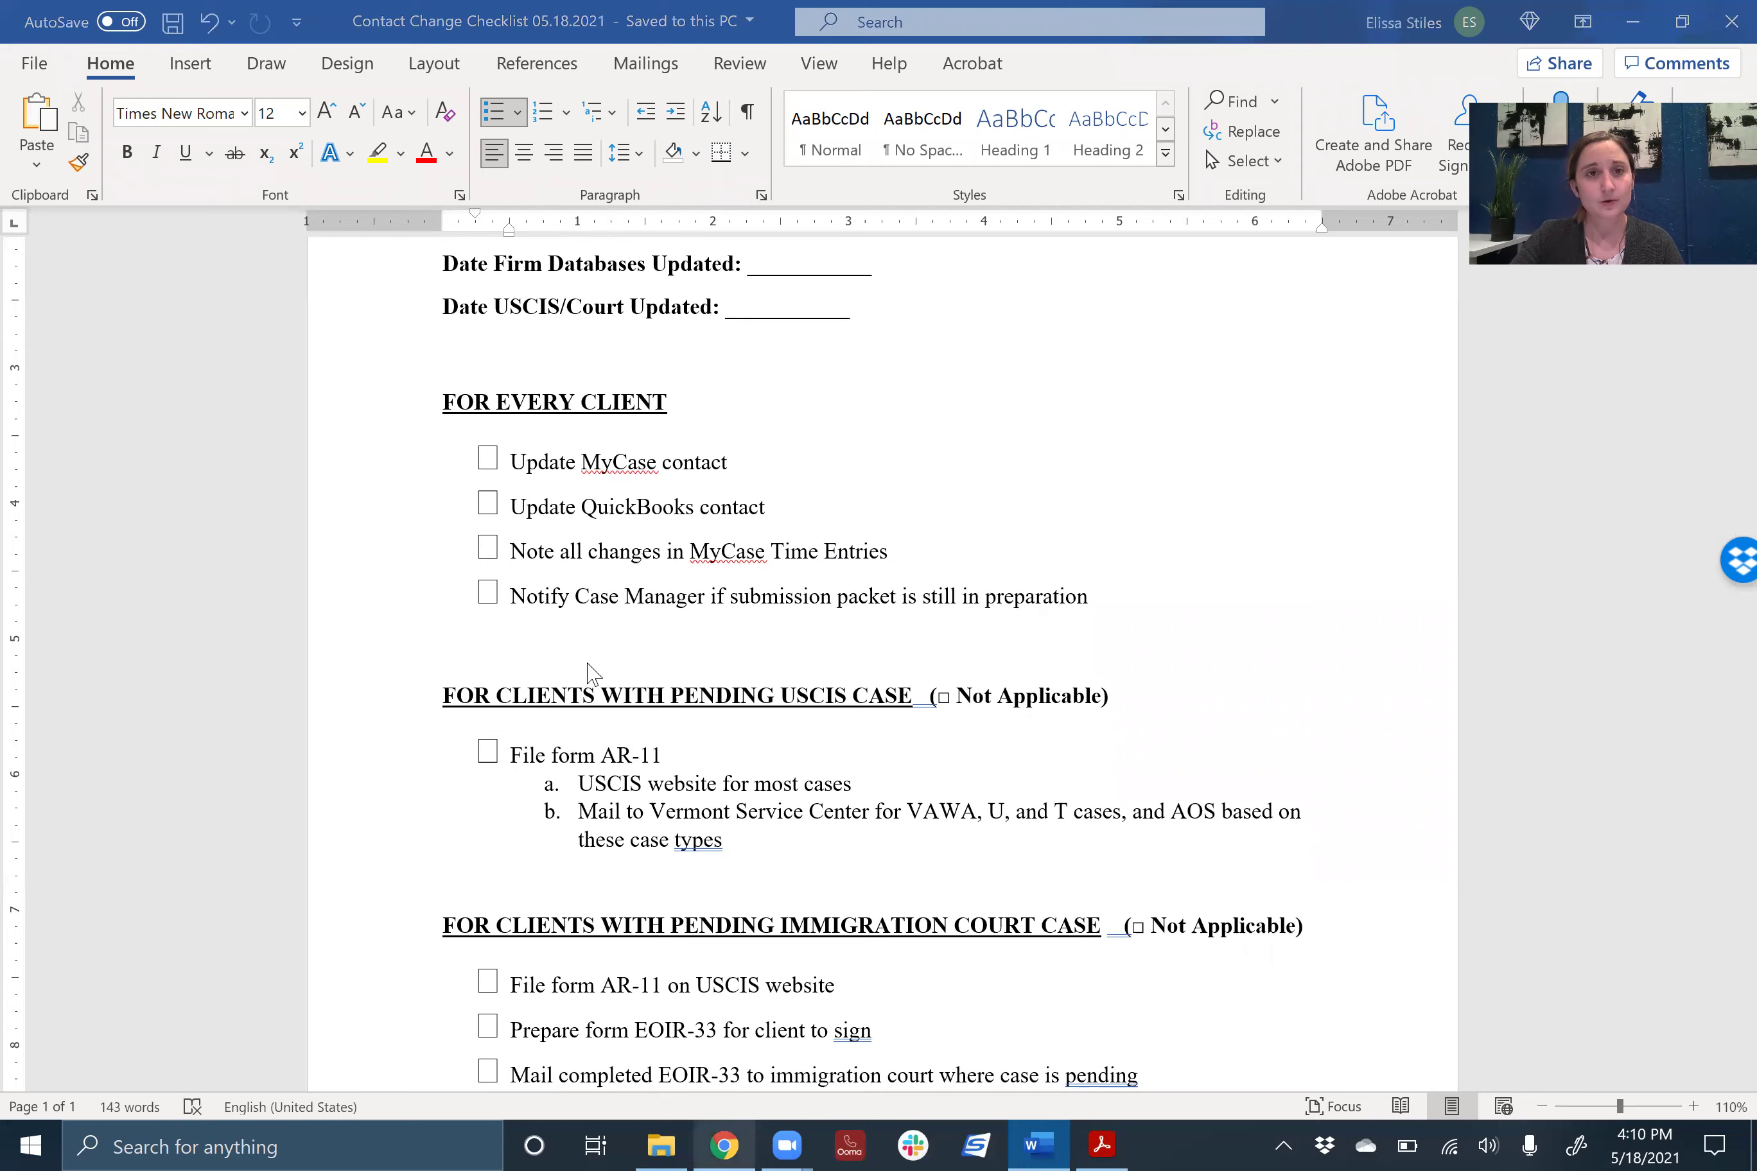
# - Save the client's MyCase contact with the reviewed phone and apartment address line, then open QuickBooks
pyautogui.click(89, 22)
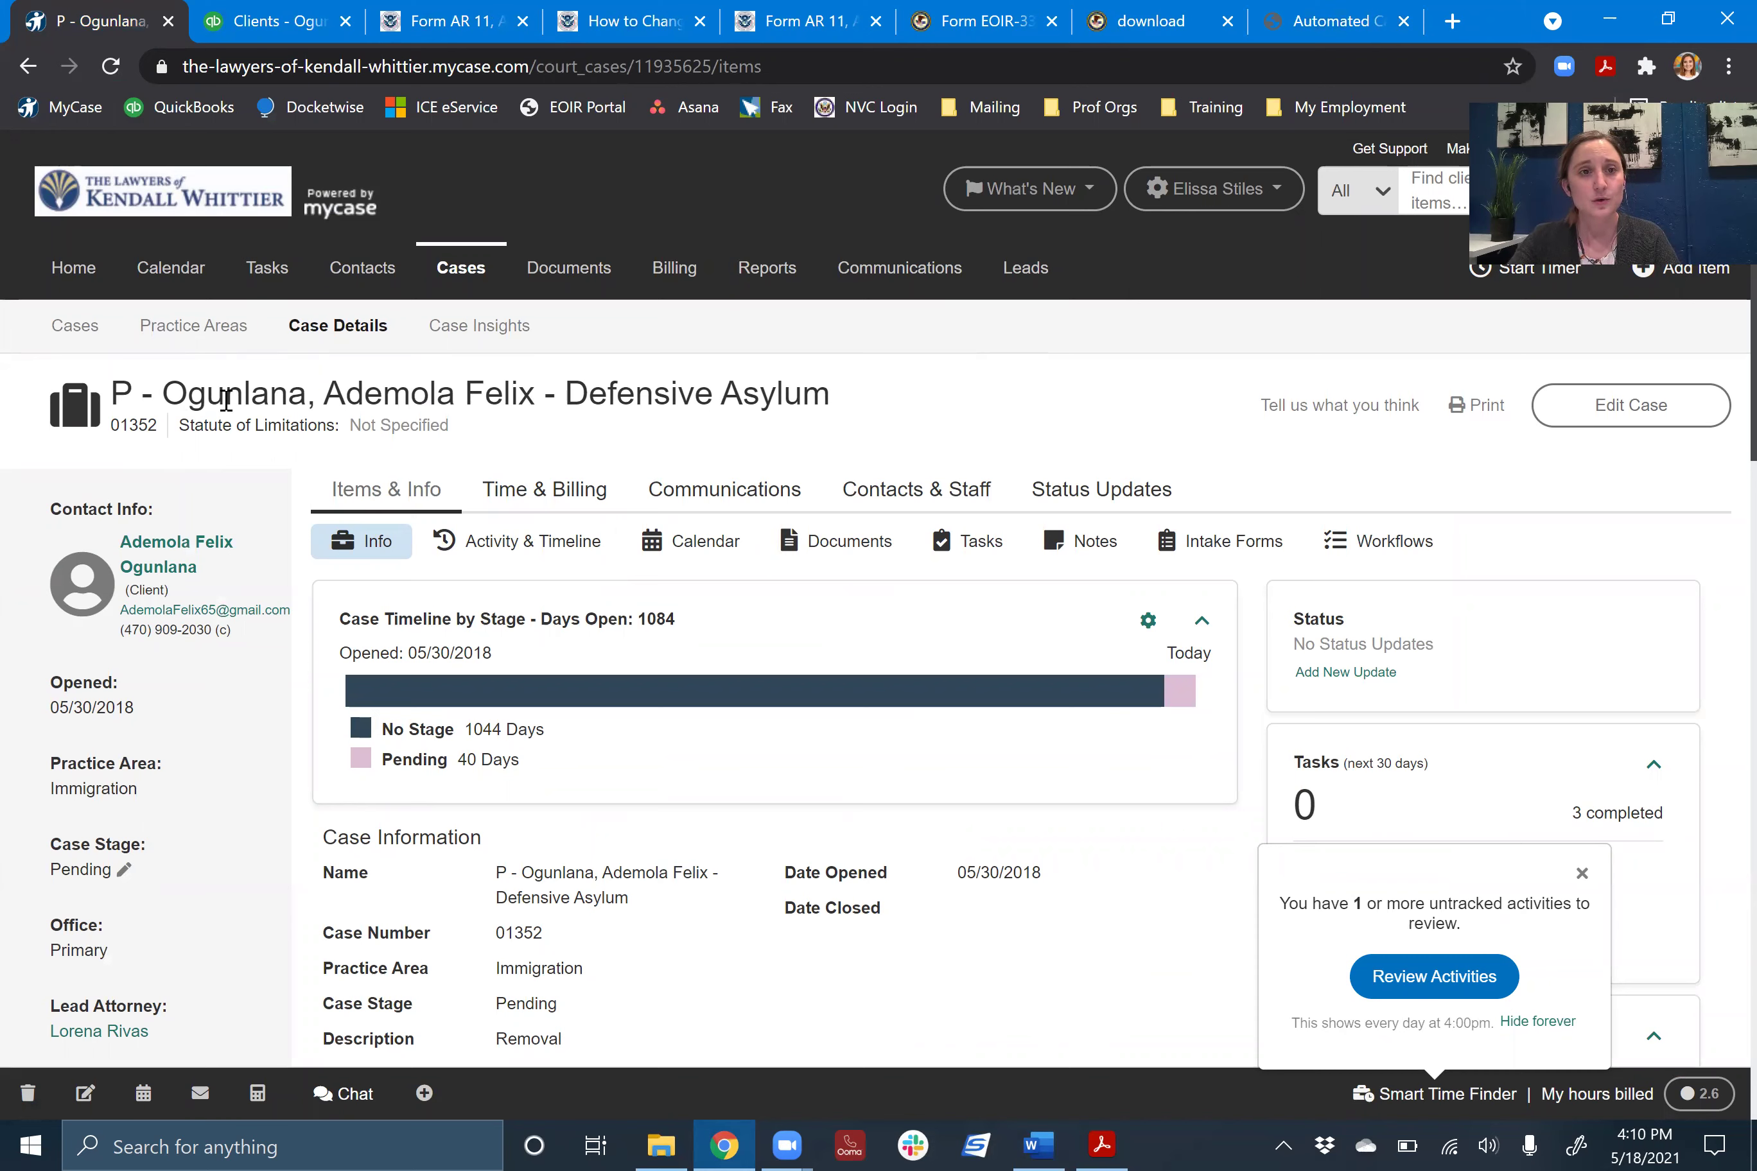
pyautogui.click(162, 556)
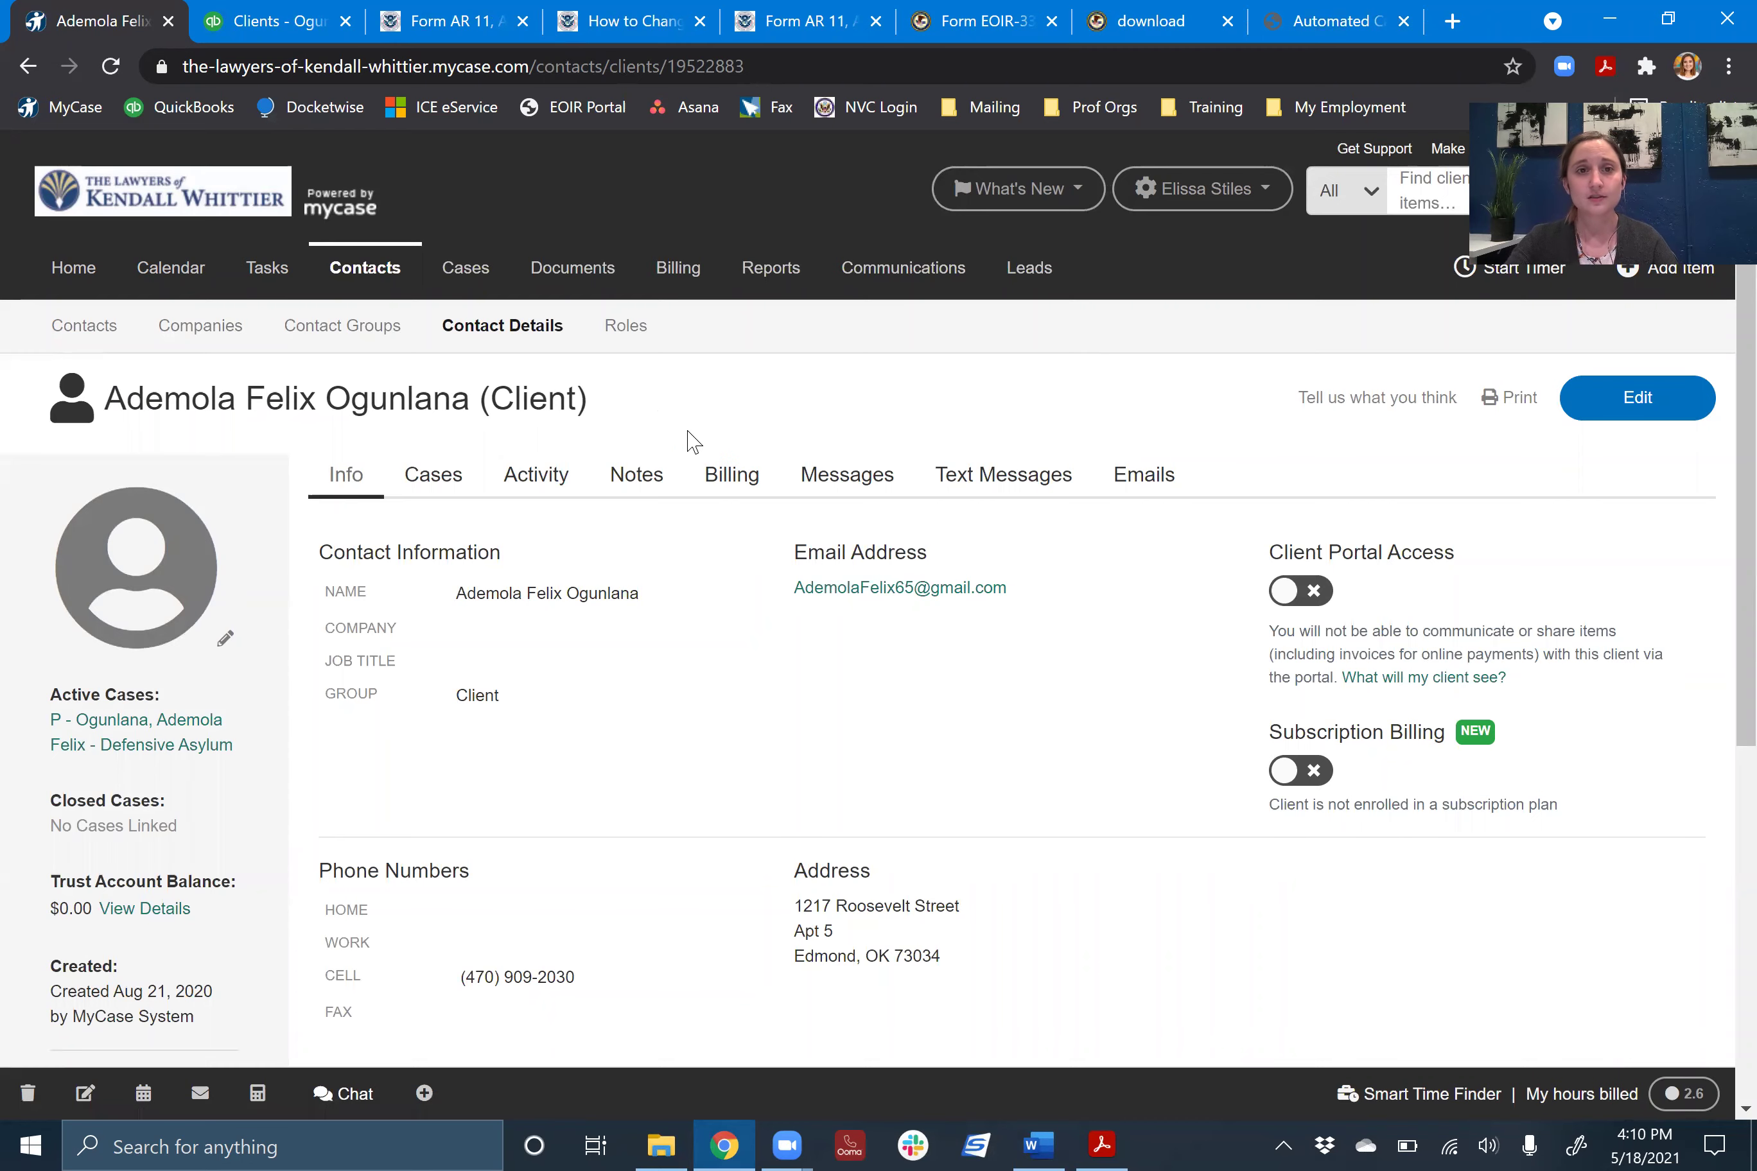
pyautogui.click(1634, 408)
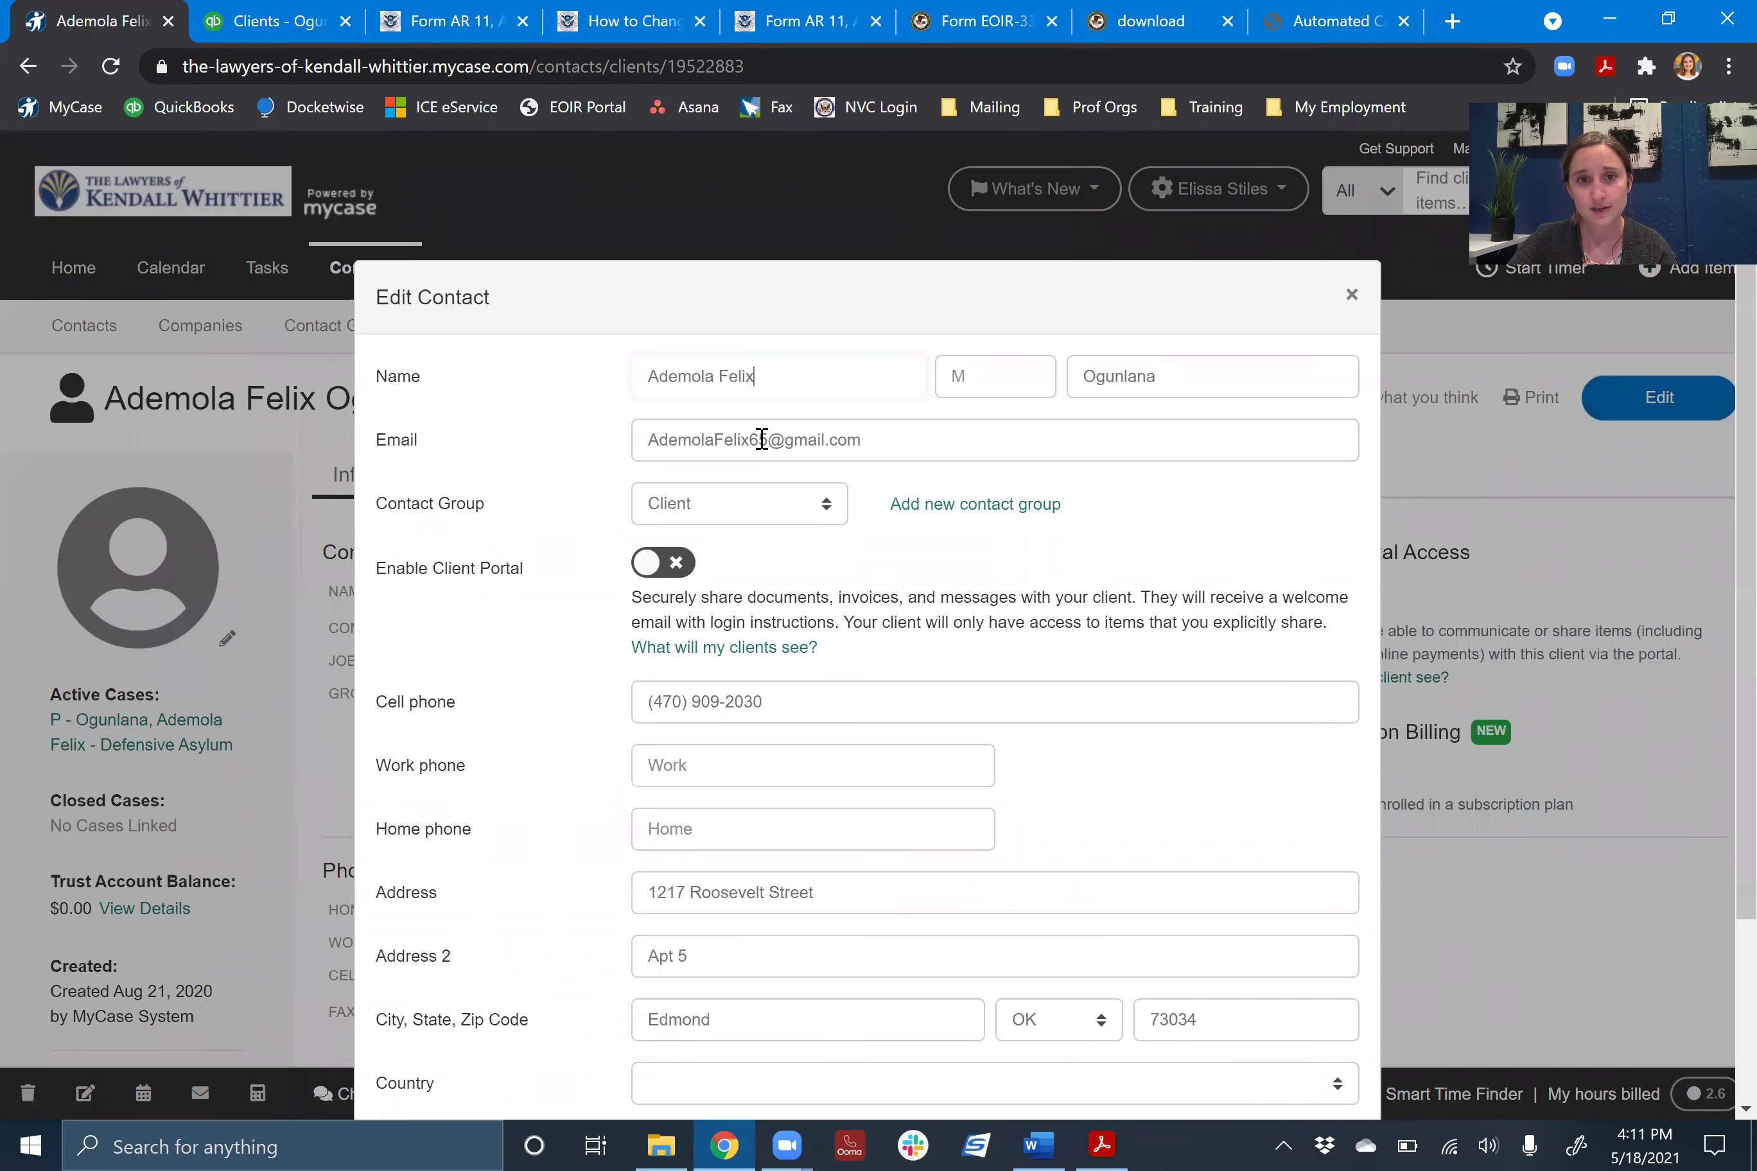
pyautogui.moveTo(800, 706); pyautogui.dragTo(529, 716)
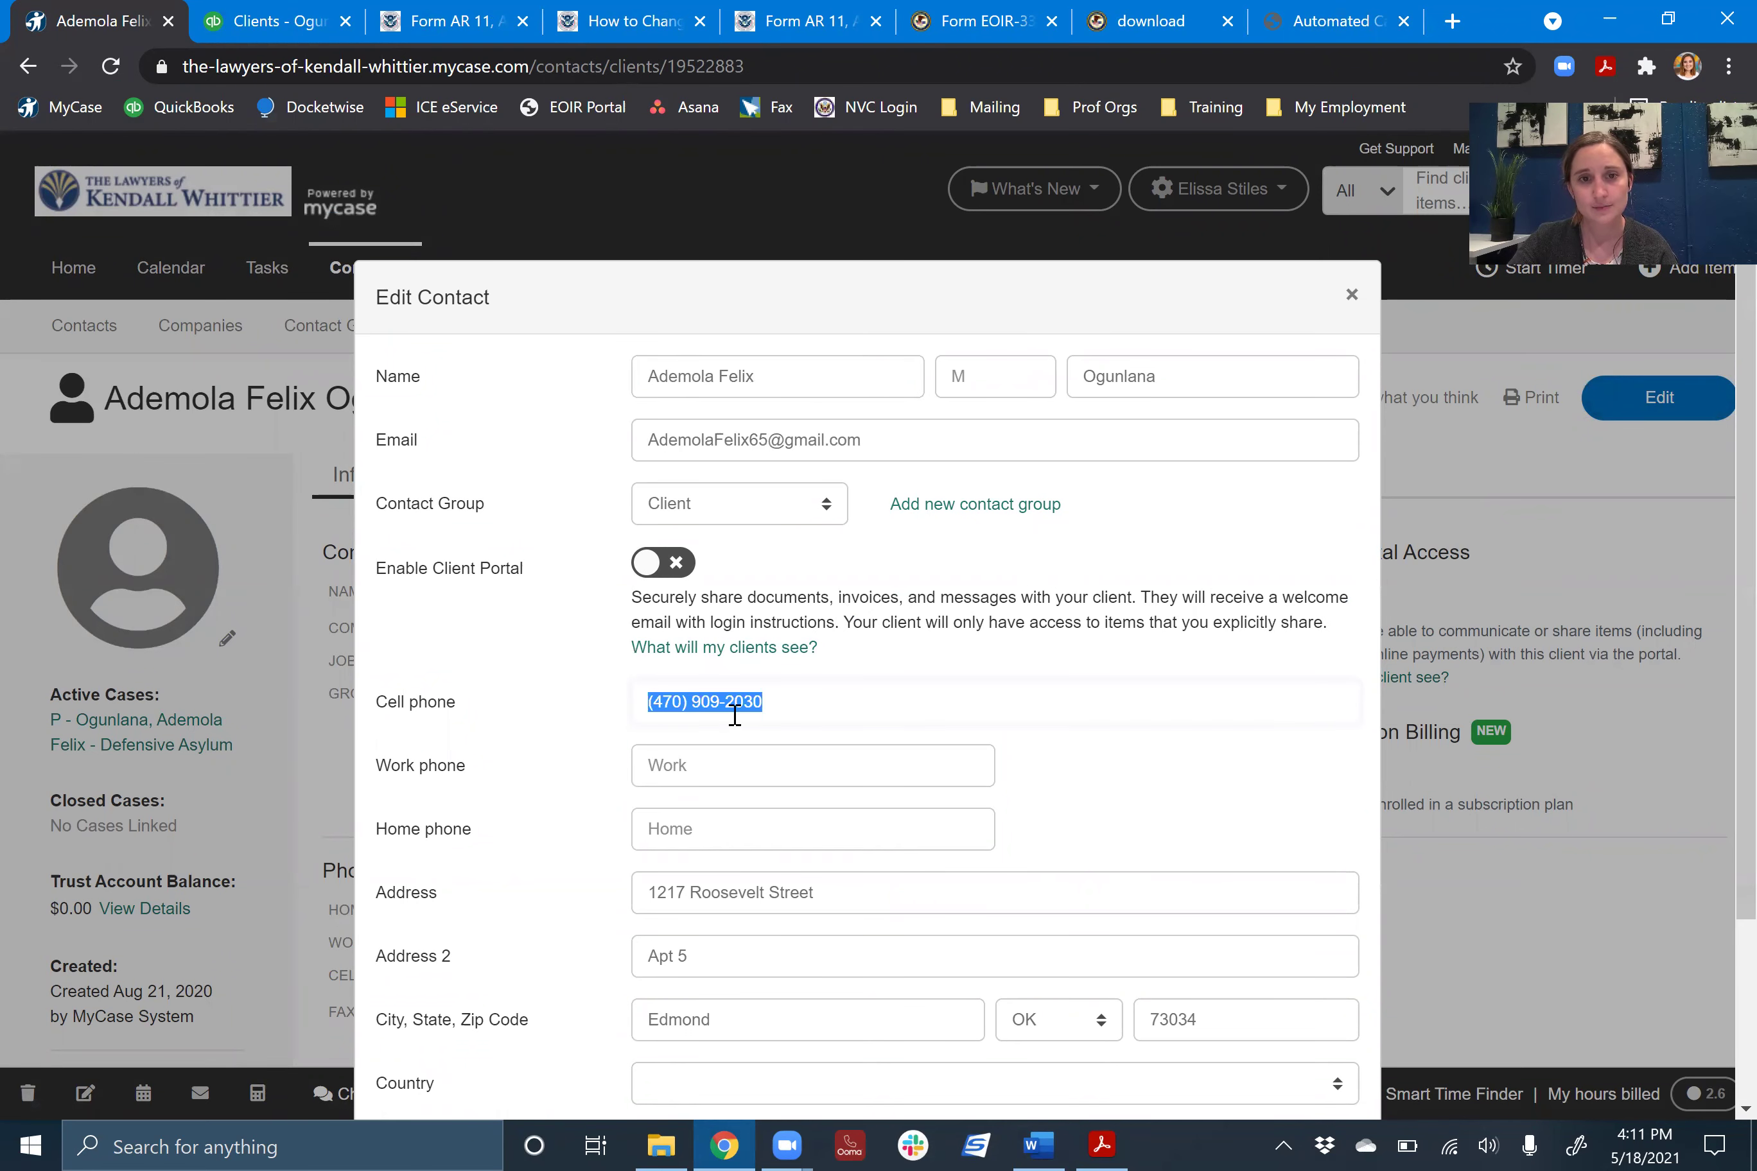
pyautogui.scroll(-3, 884, 702)
pyautogui.moveTo(869, 665); pyautogui.dragTo(586, 680)
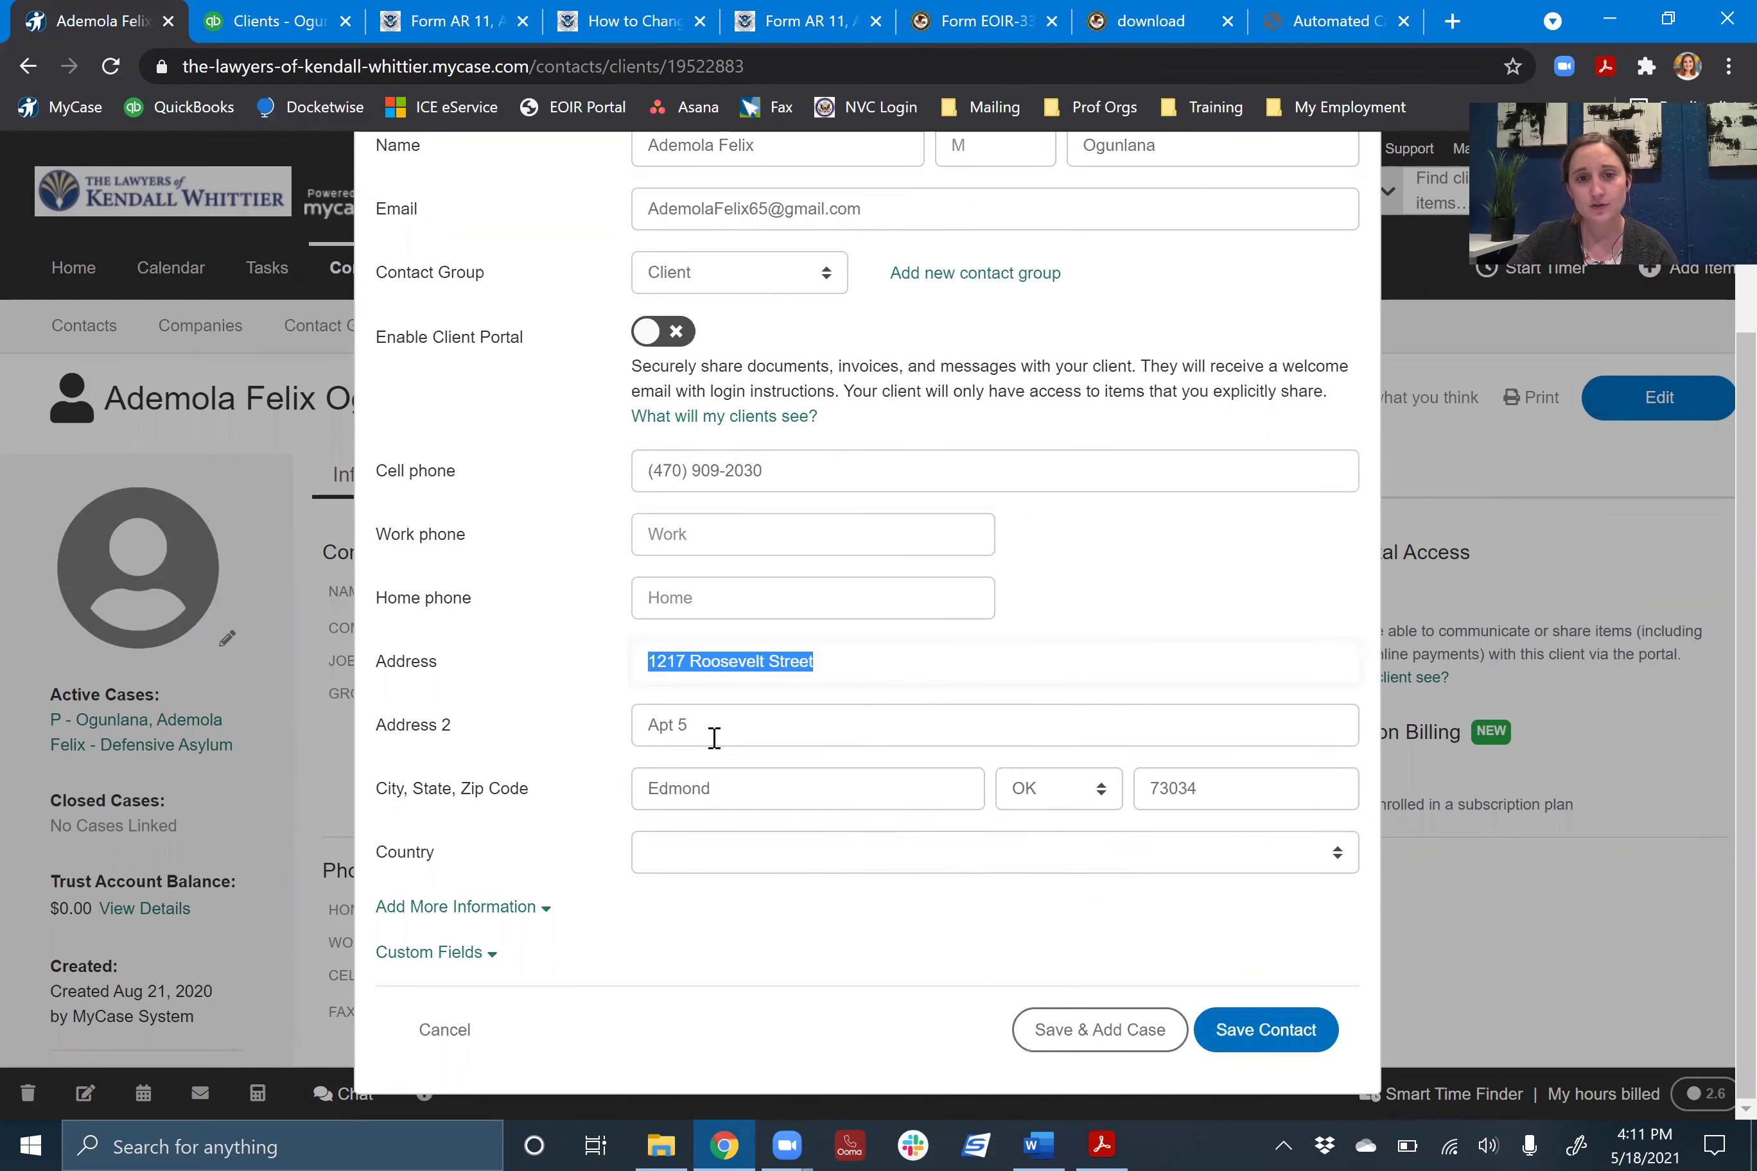
pyautogui.click(756, 732)
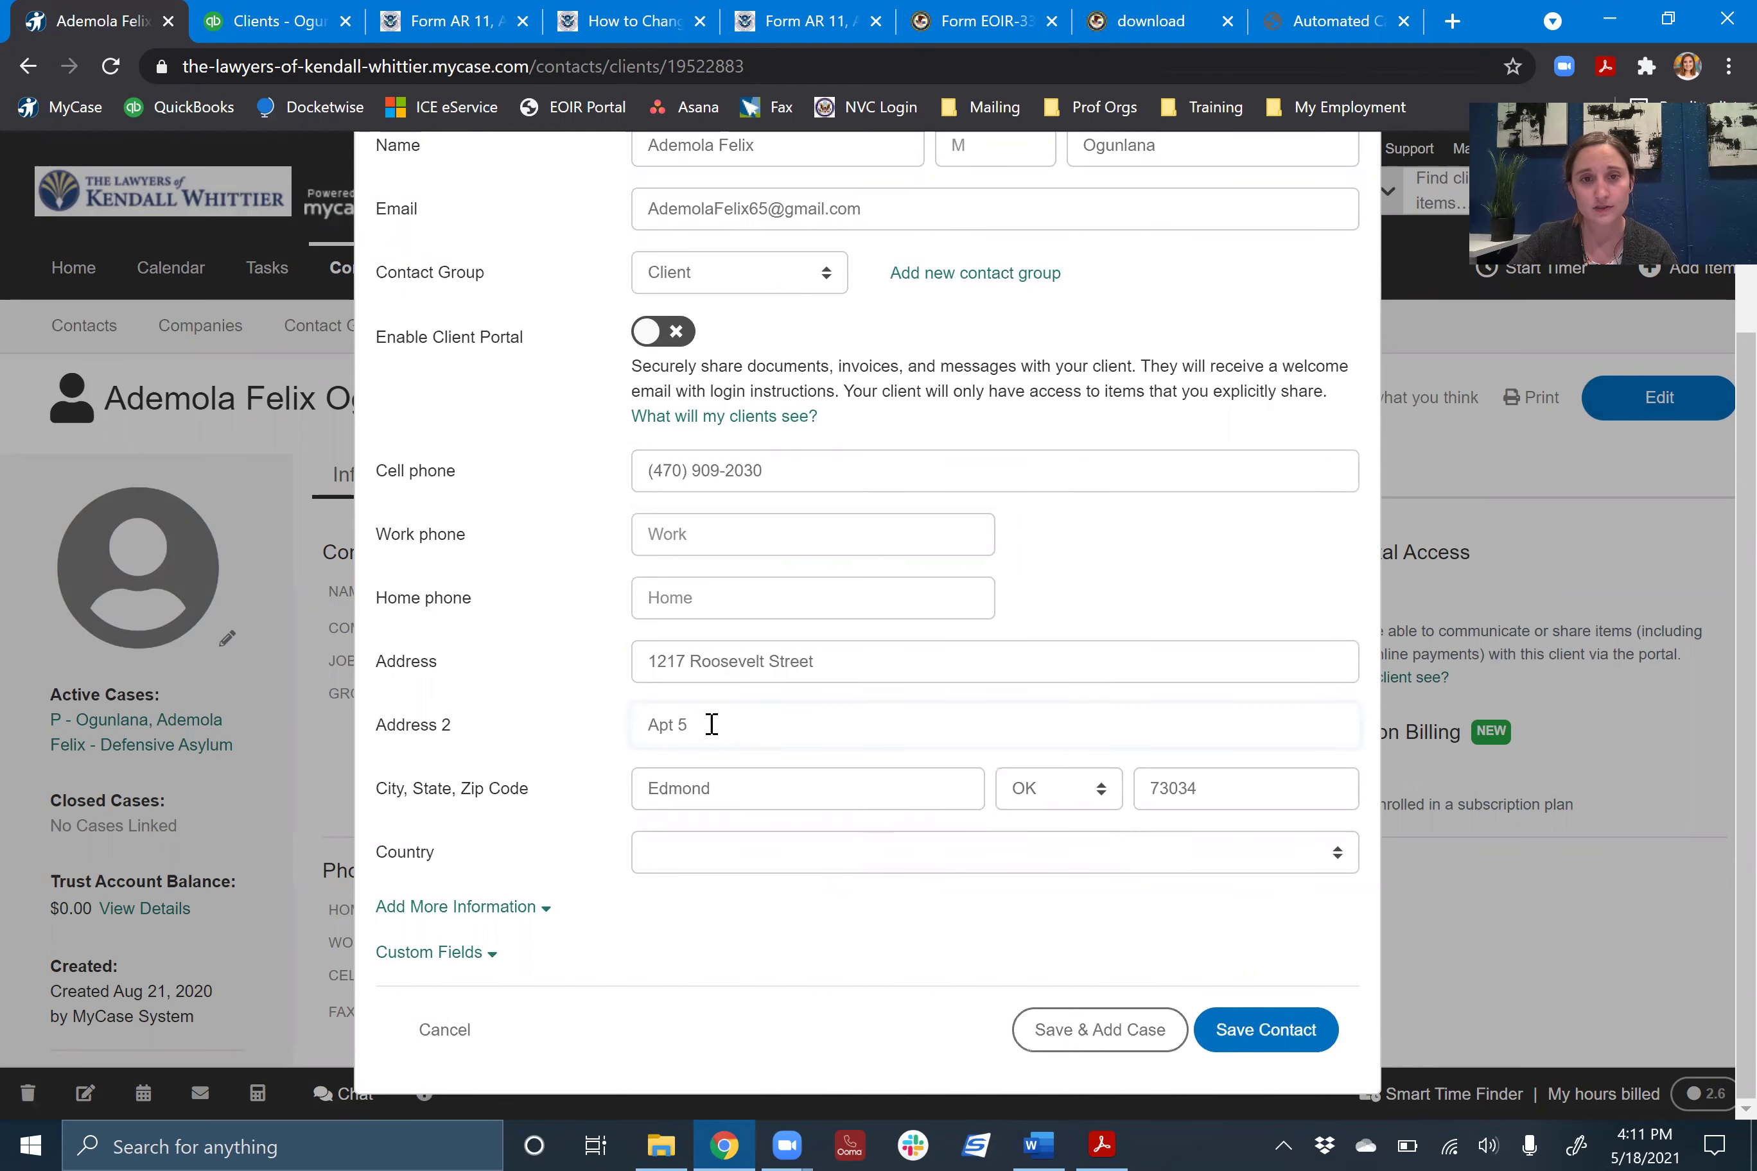
pyautogui.click(1281, 1032)
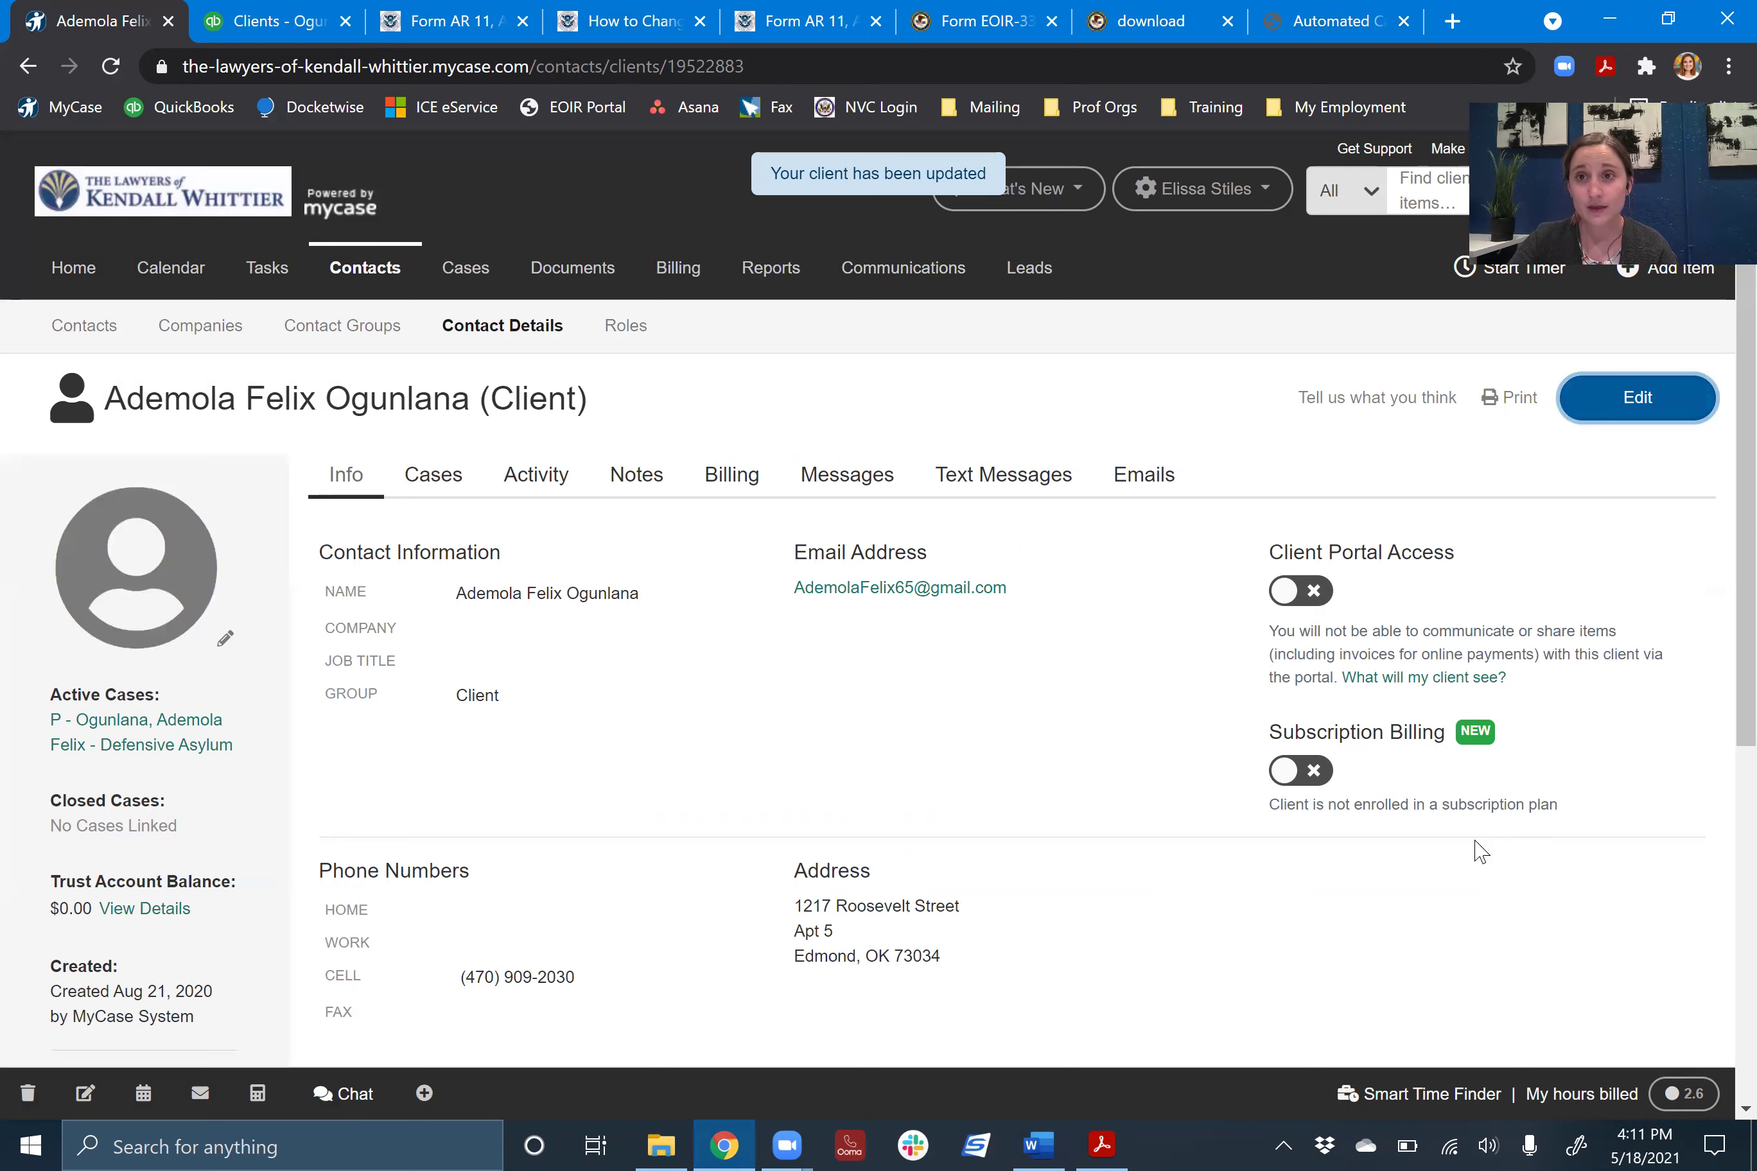
pyautogui.click(276, 21)
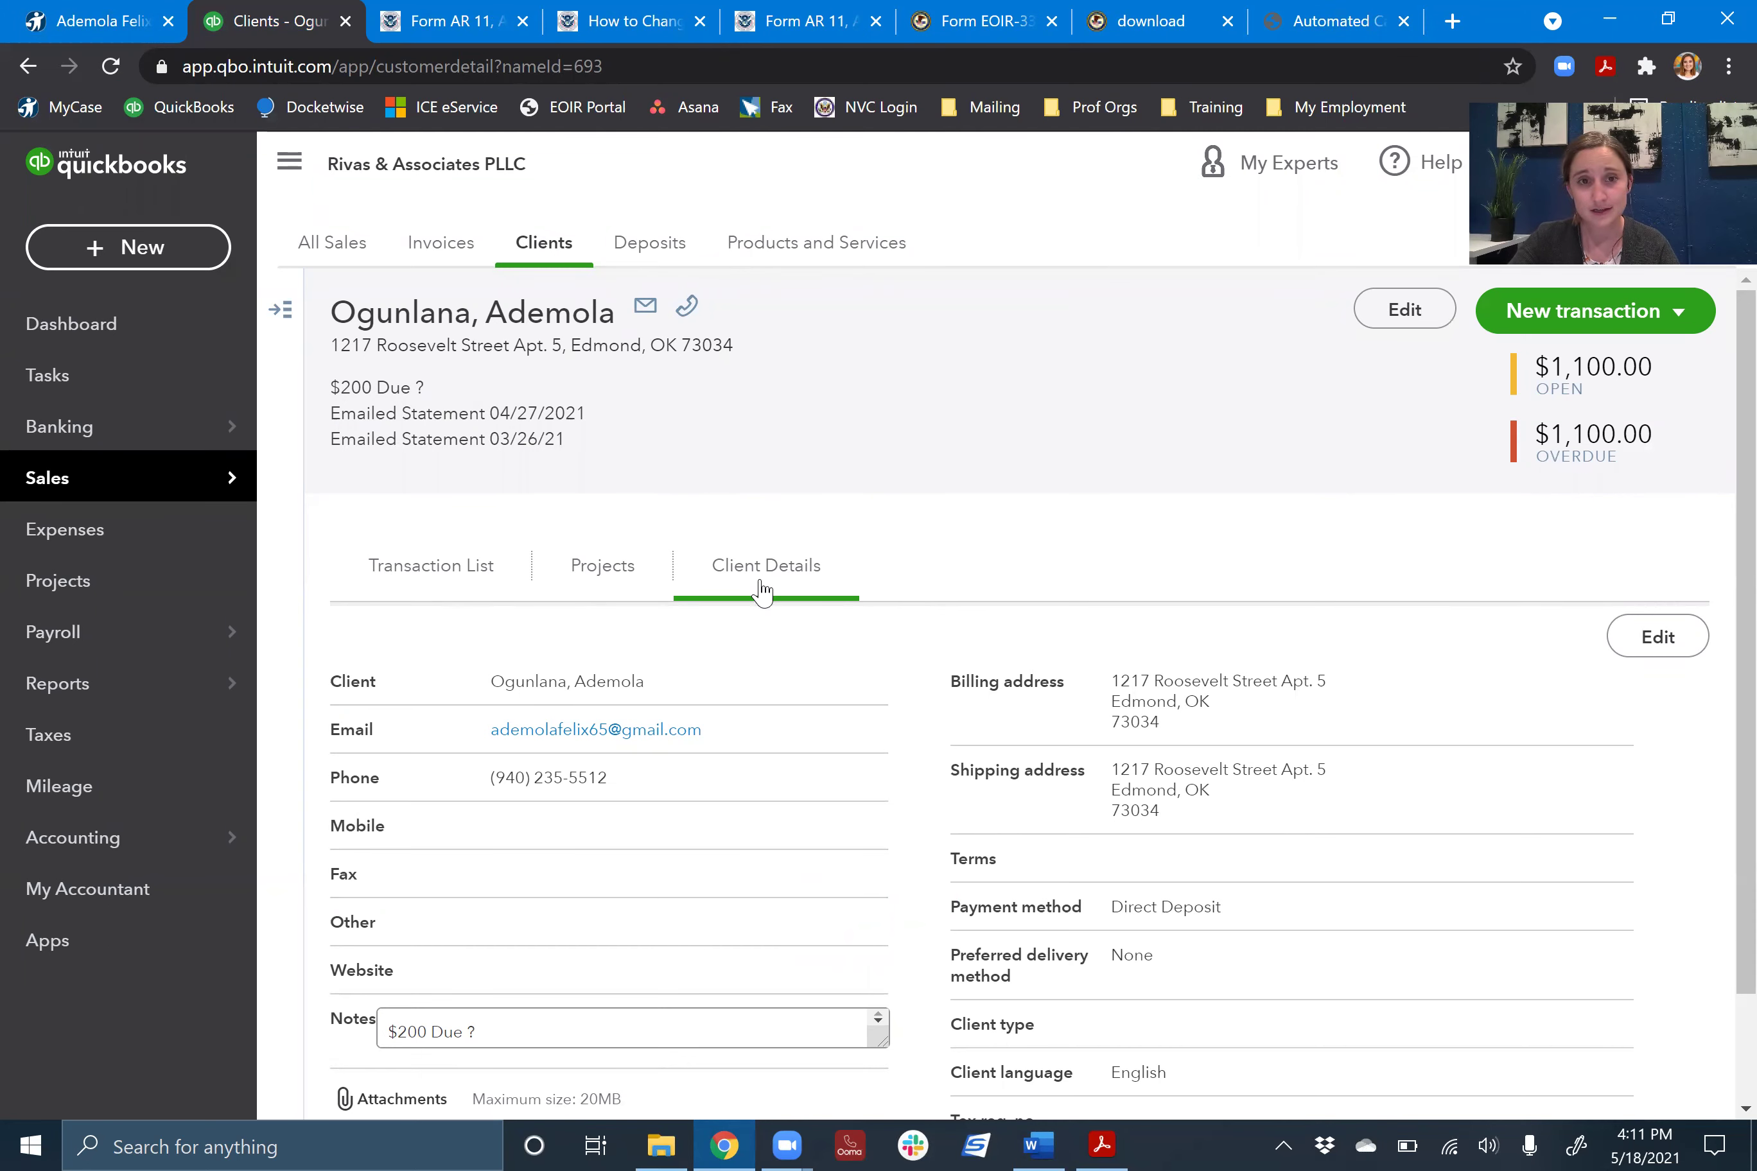
# - Save the client's QuickBooks details after checking email and phone, then return to the Word checklist
pyautogui.click(1659, 642)
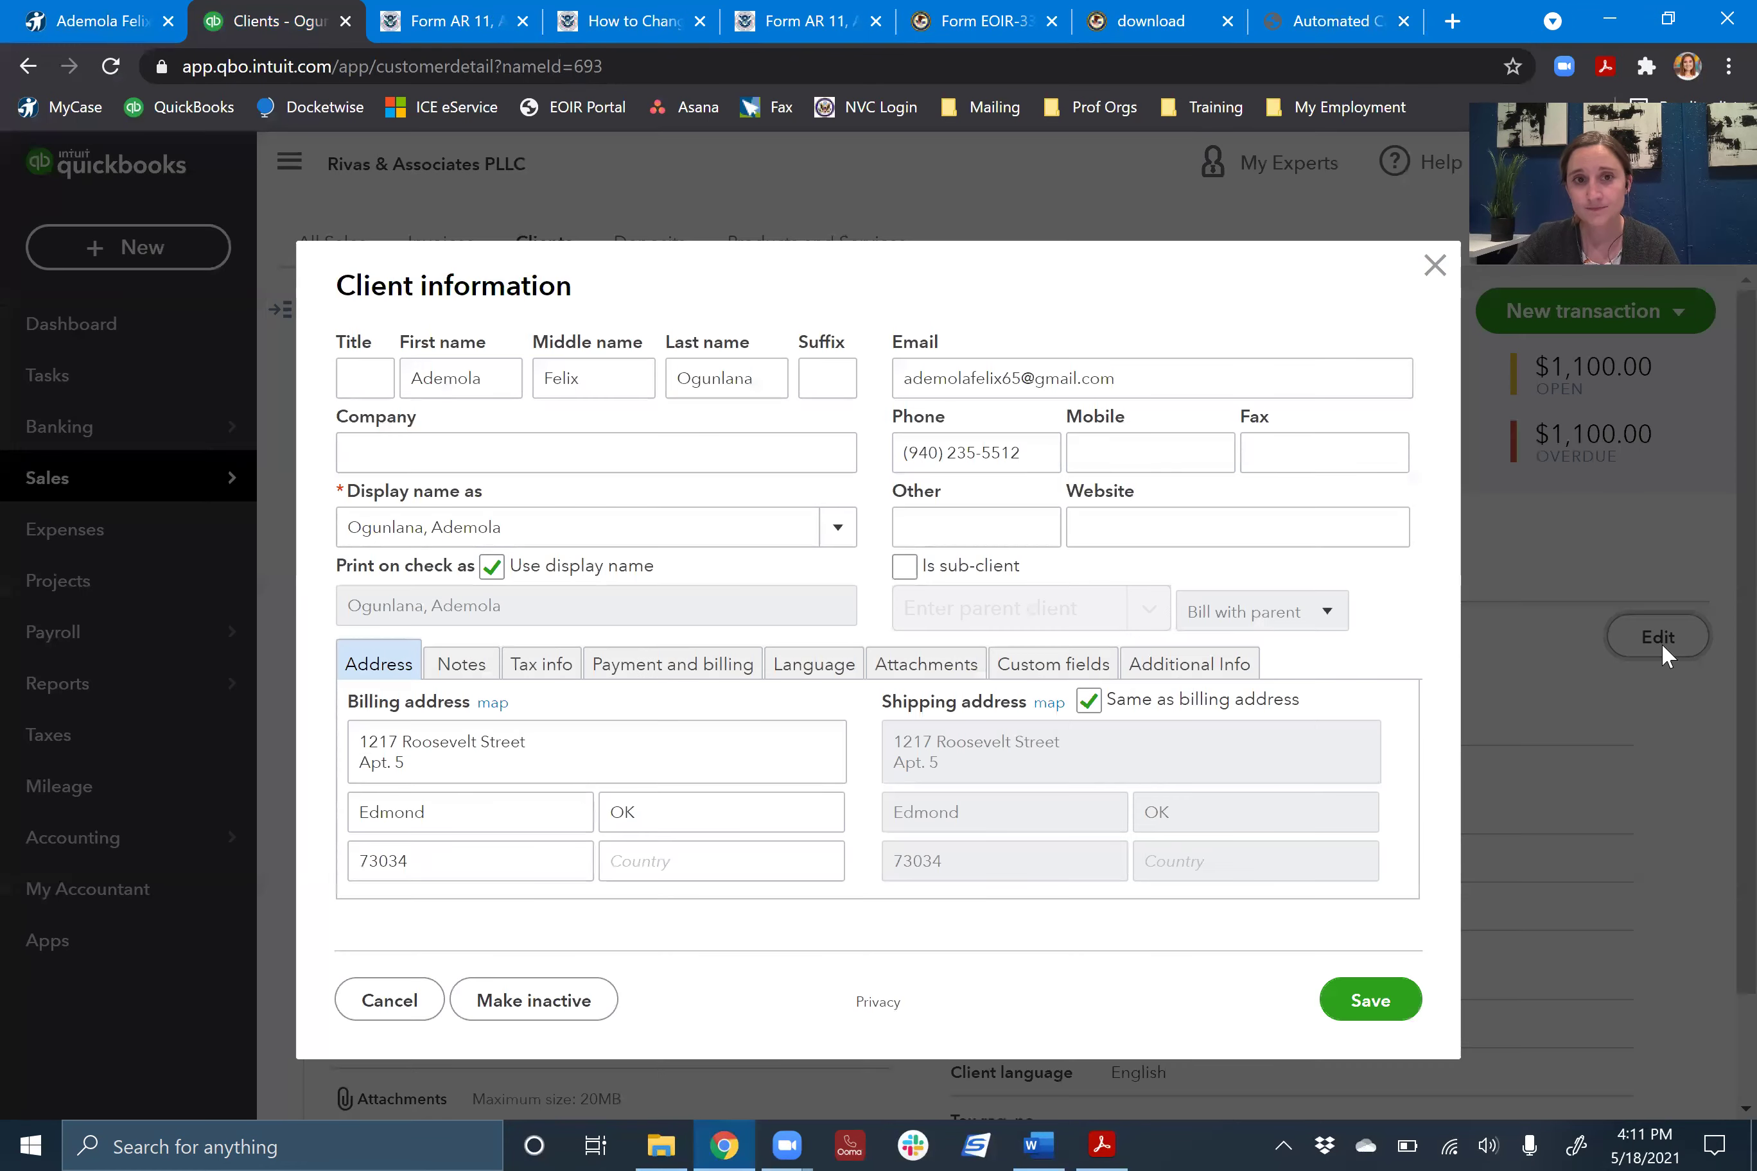
pyautogui.tripleClick(997, 381)
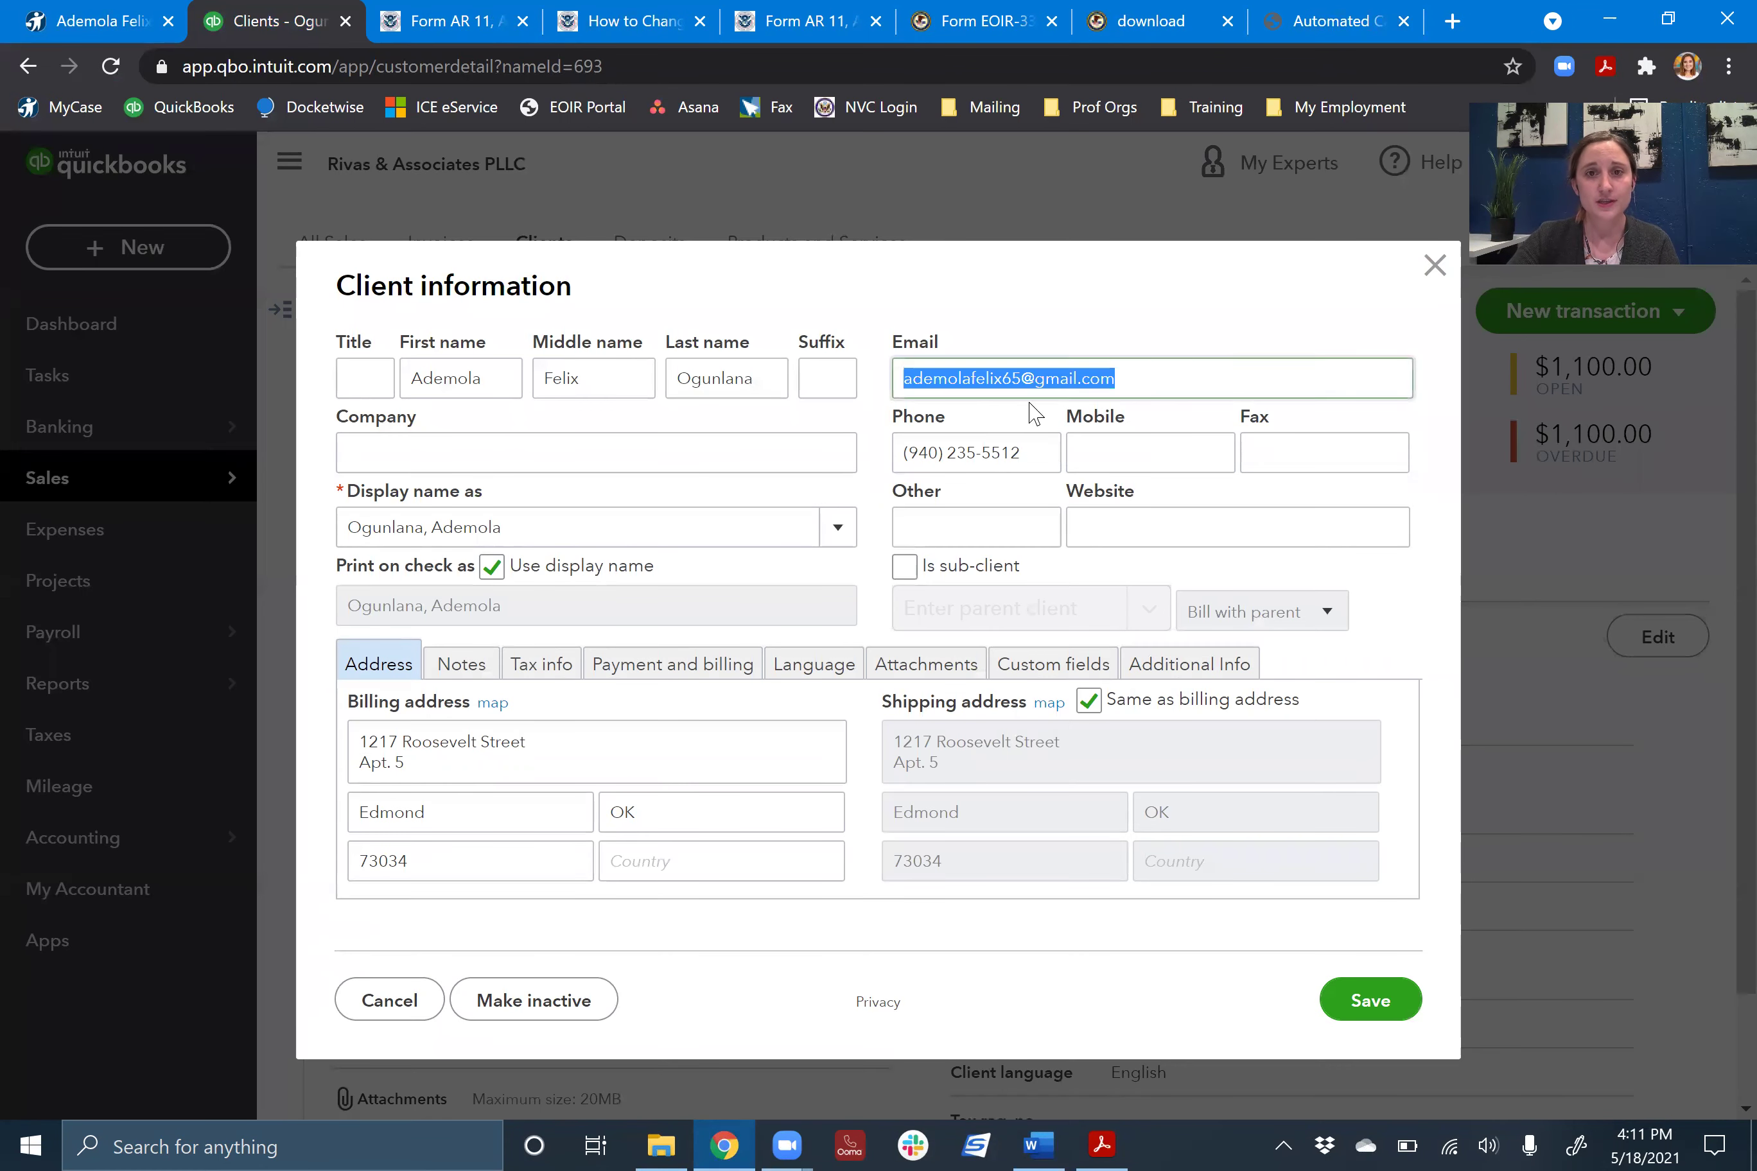
pyautogui.tripleClick(1009, 461)
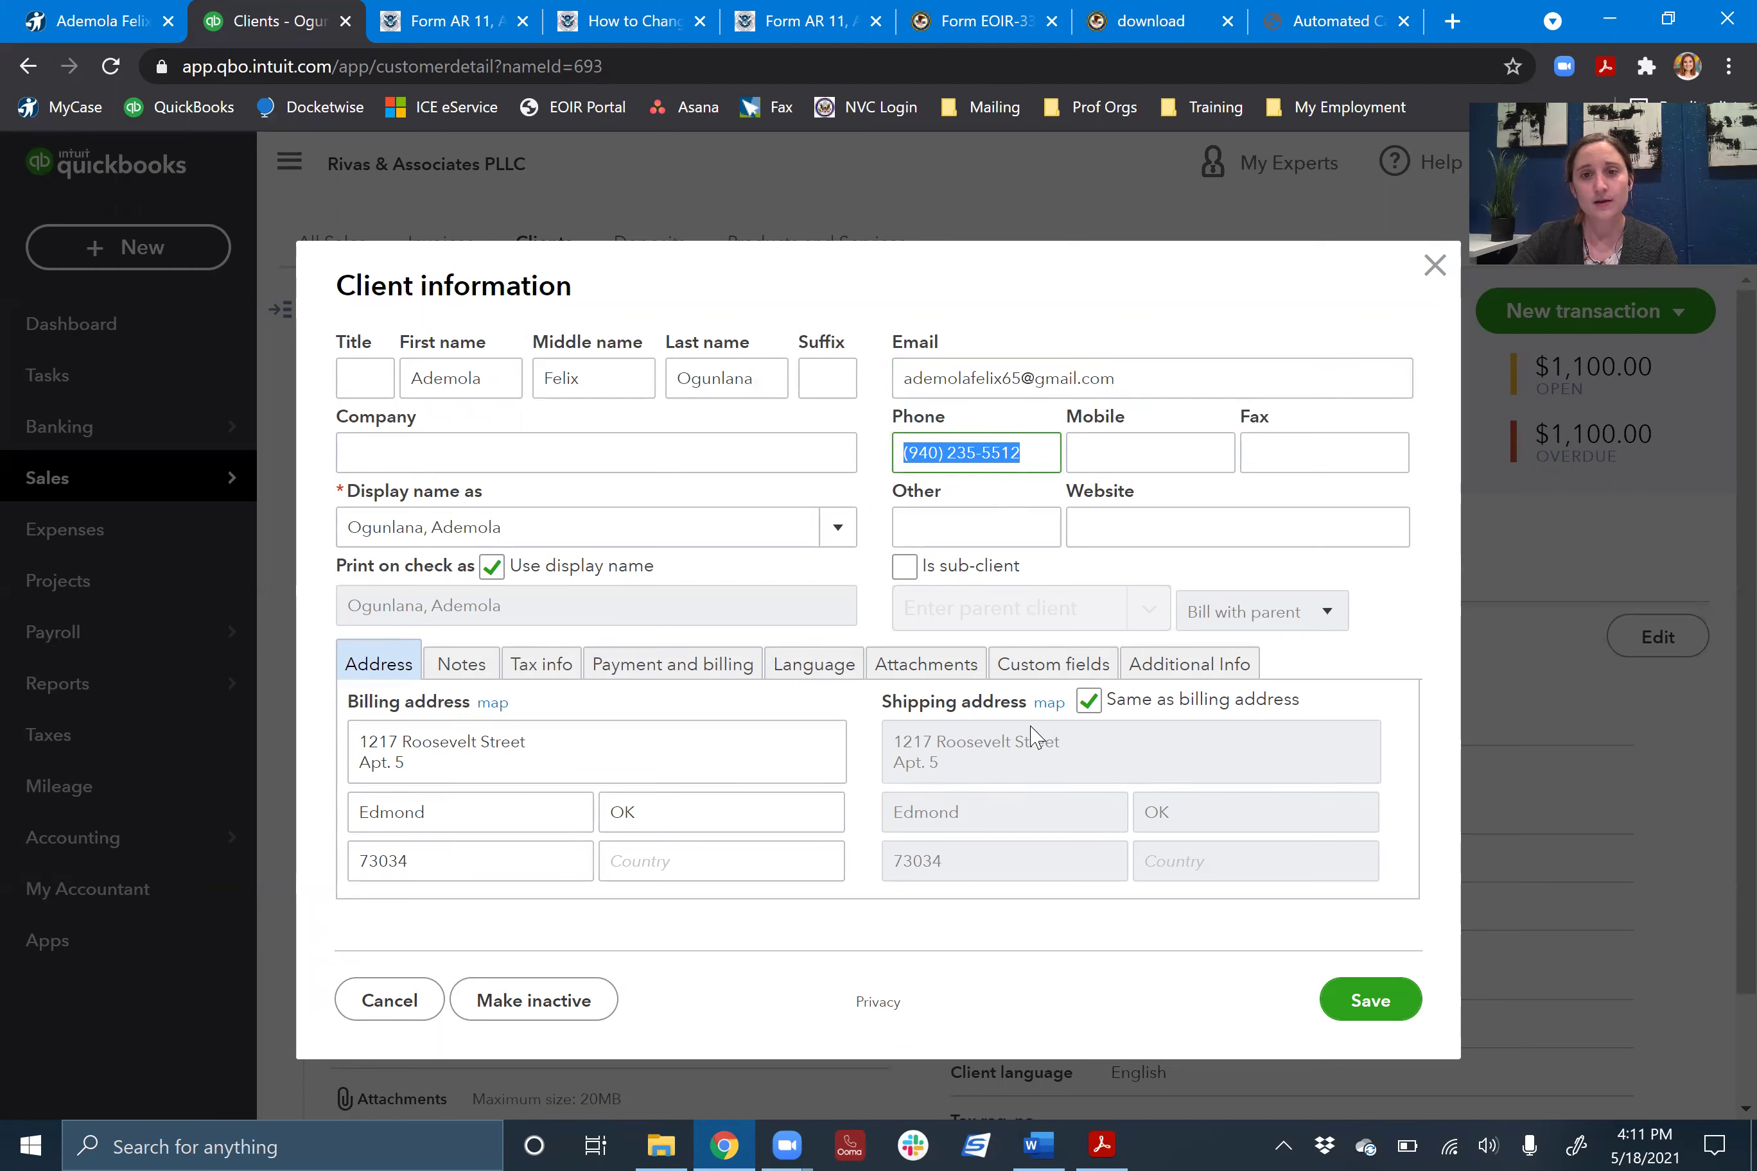
pyautogui.click(1362, 999)
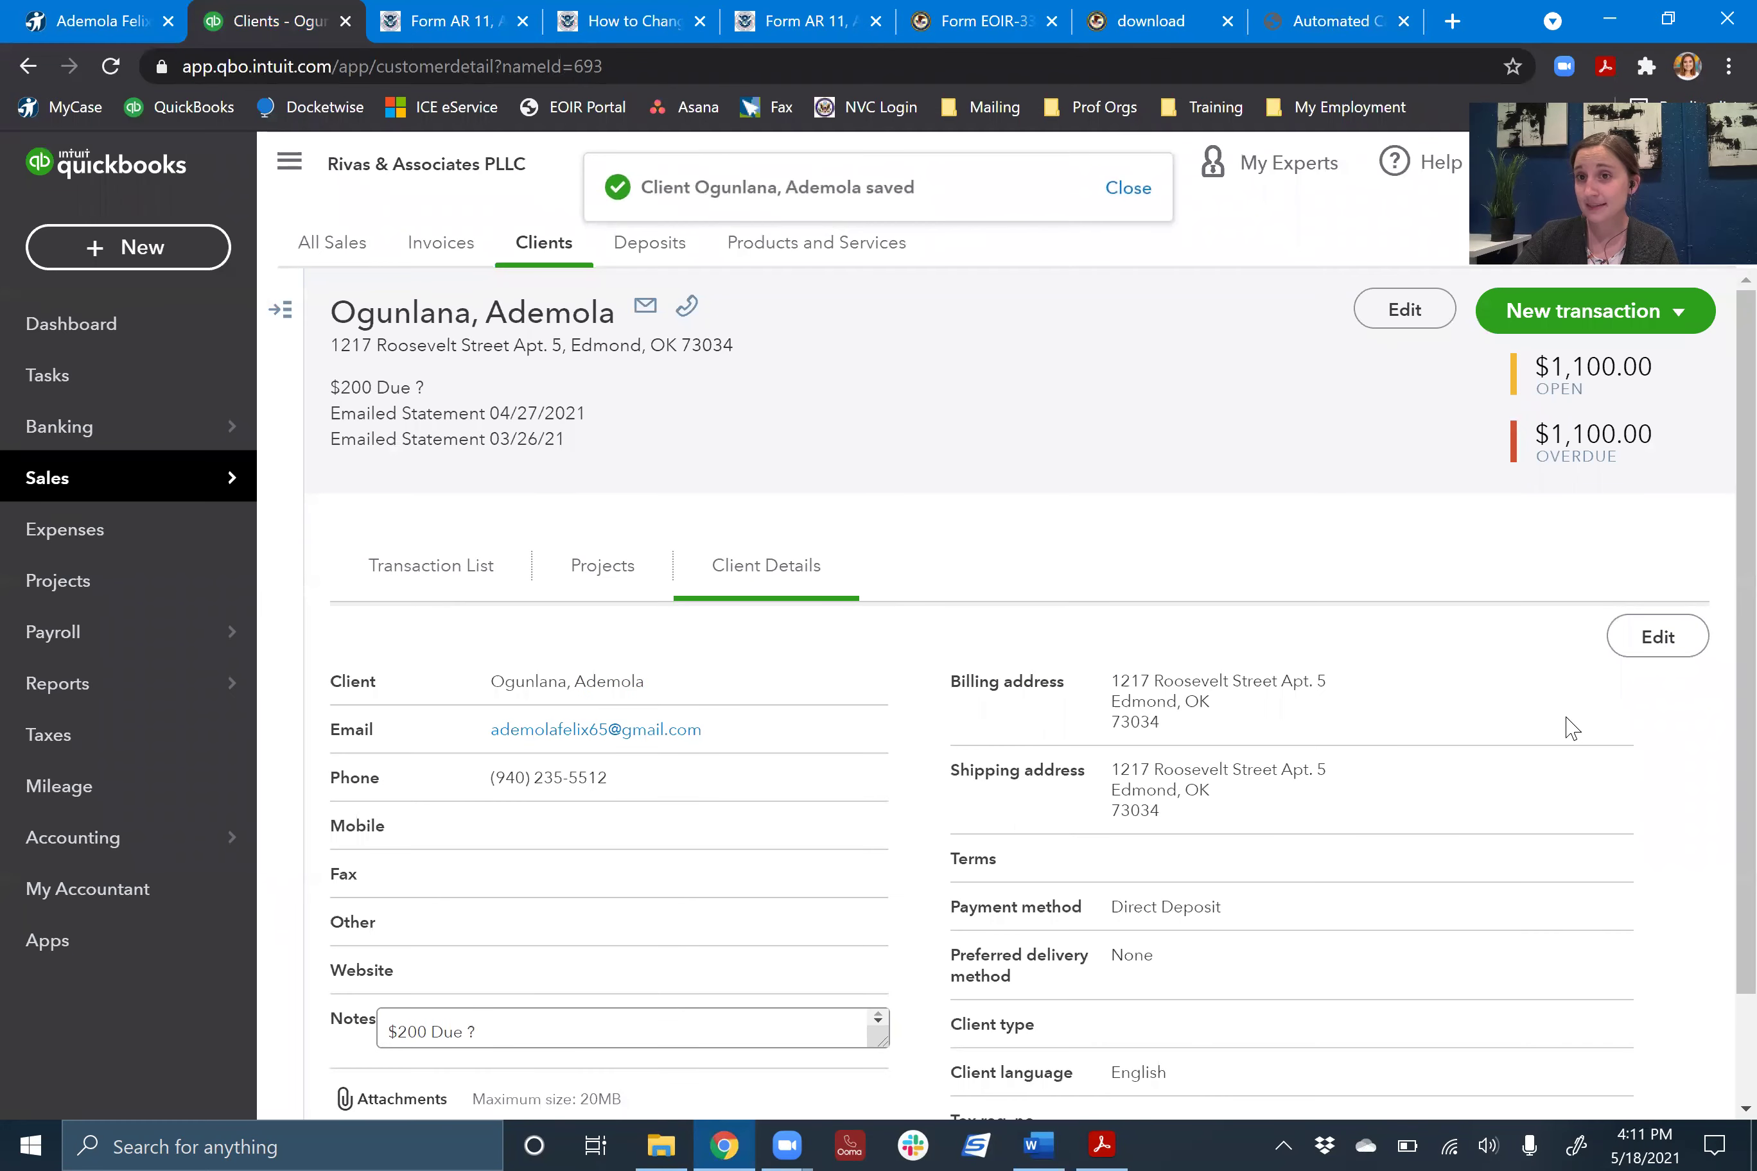
pyautogui.click(1038, 1145)
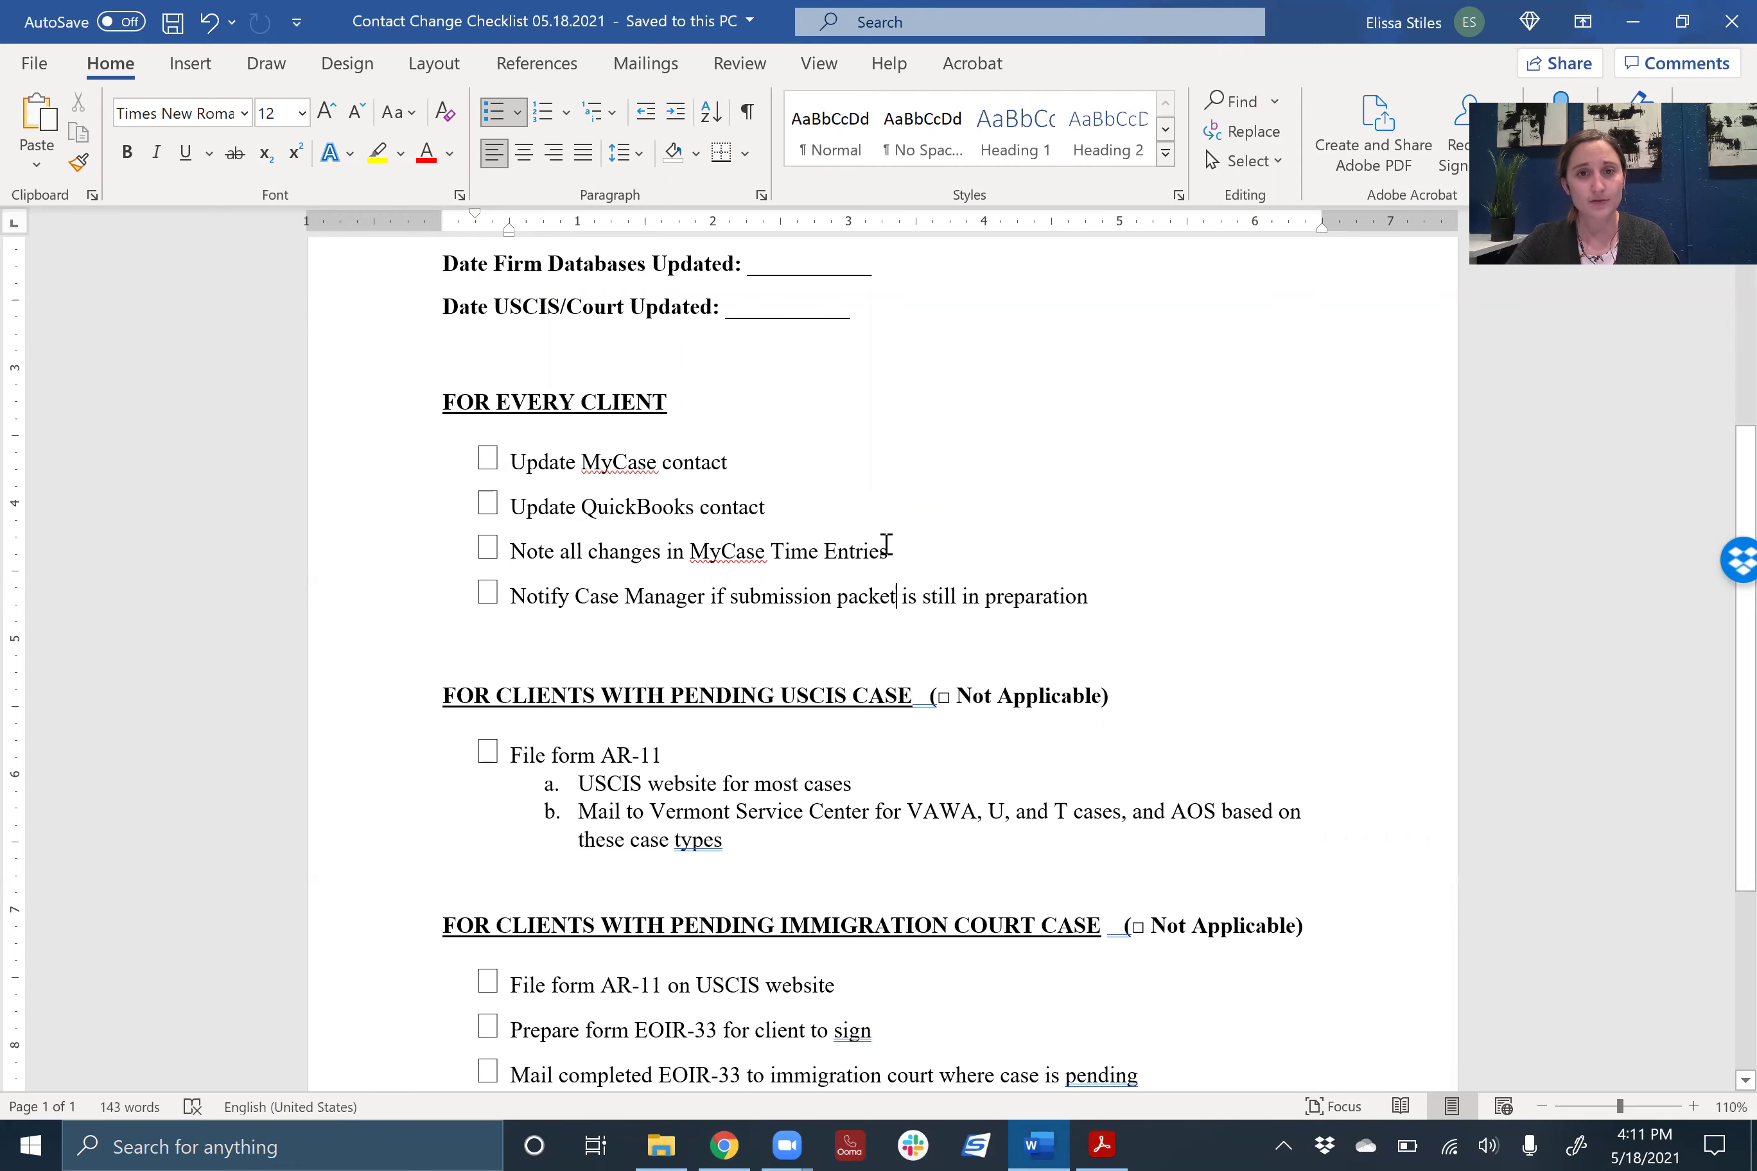
# - Open the Defensive Asylum case's Time Entries list, totalling $2,482.30 over 45.5 hours
pyautogui.click(724, 1146)
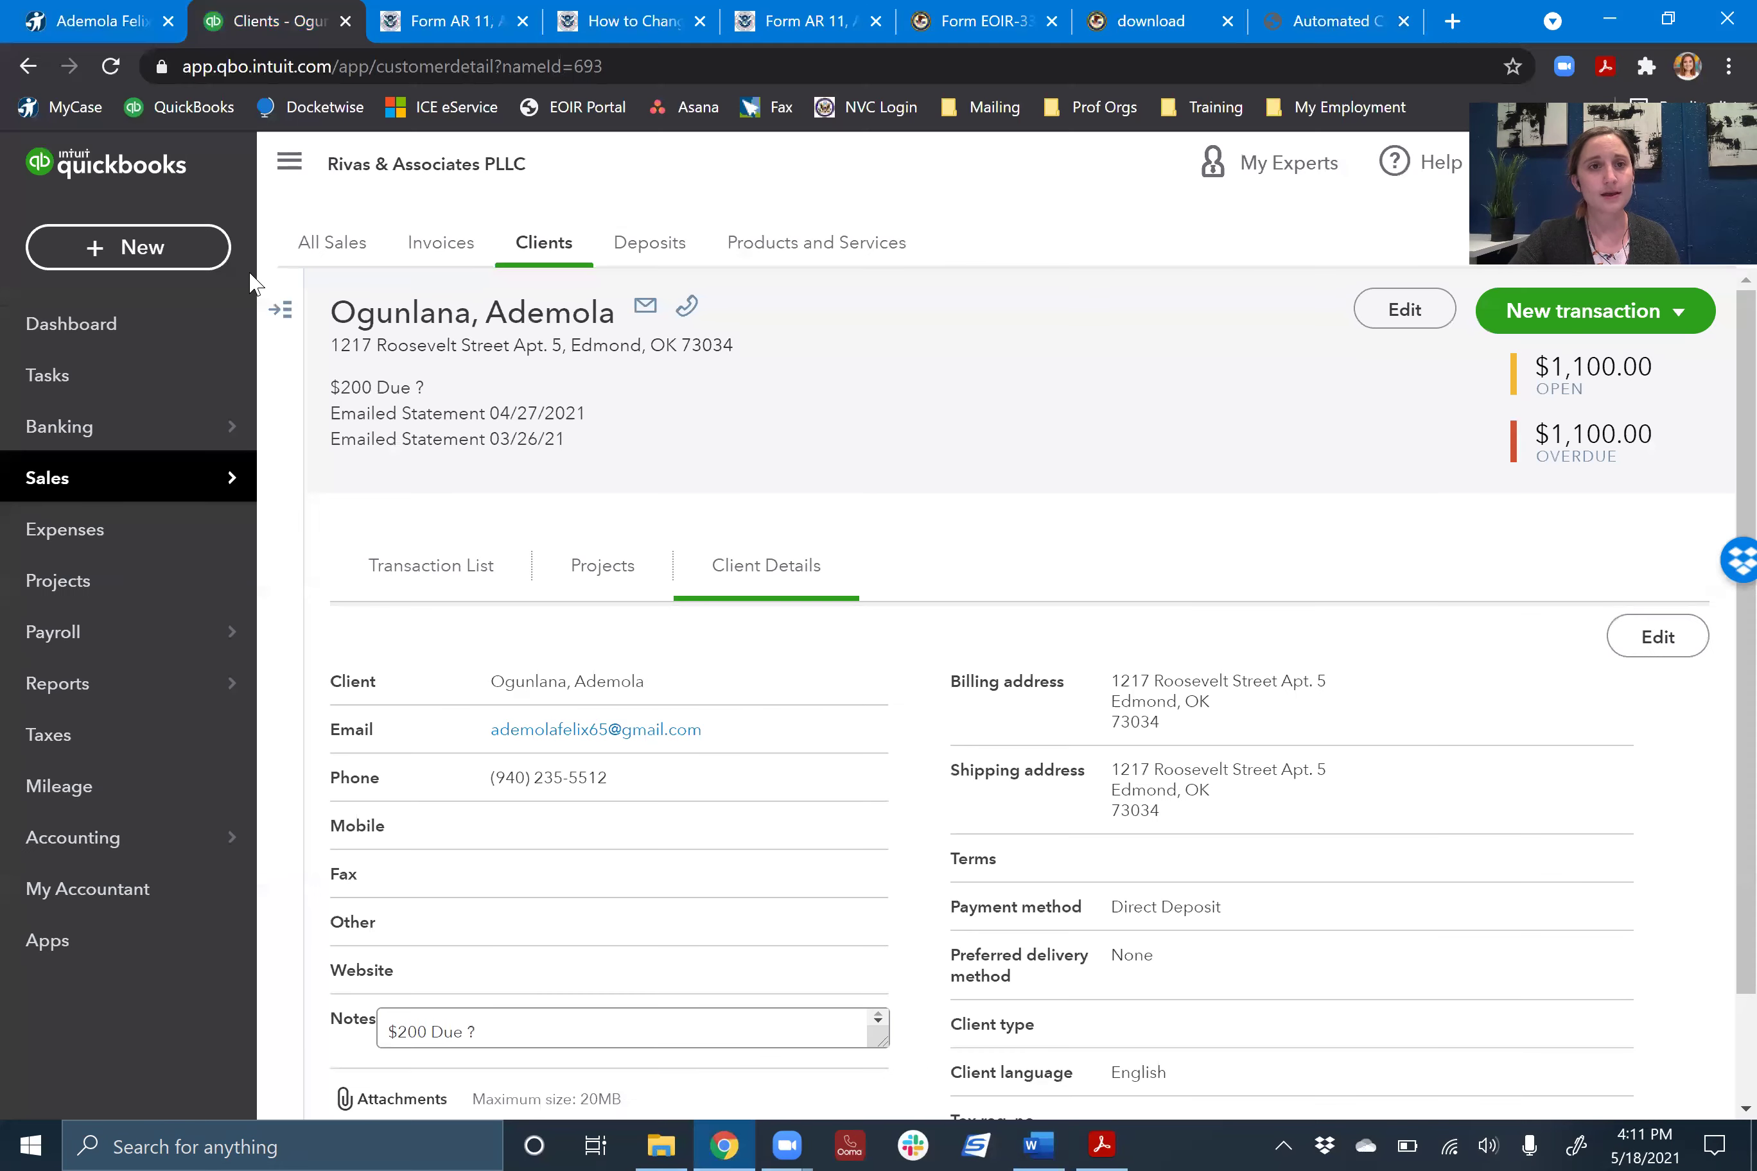
pyautogui.click(101, 13)
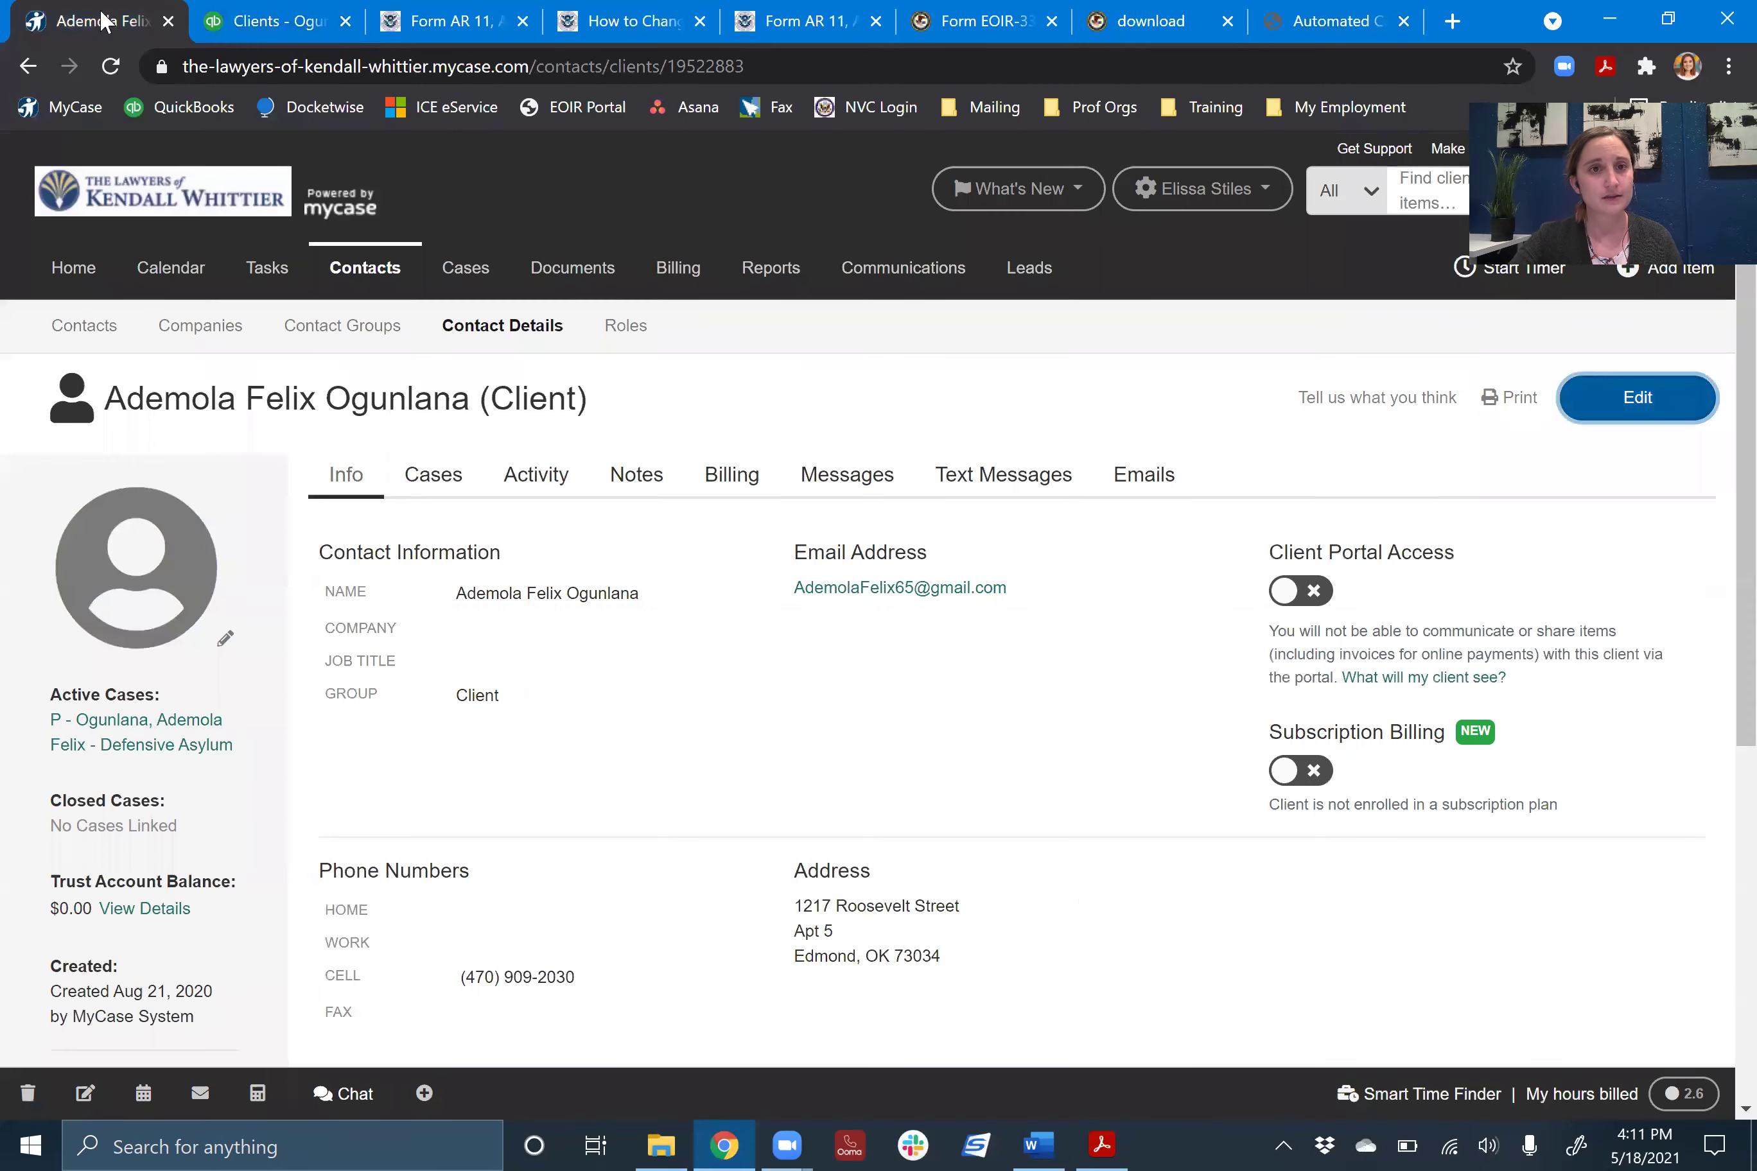
pyautogui.click(148, 737)
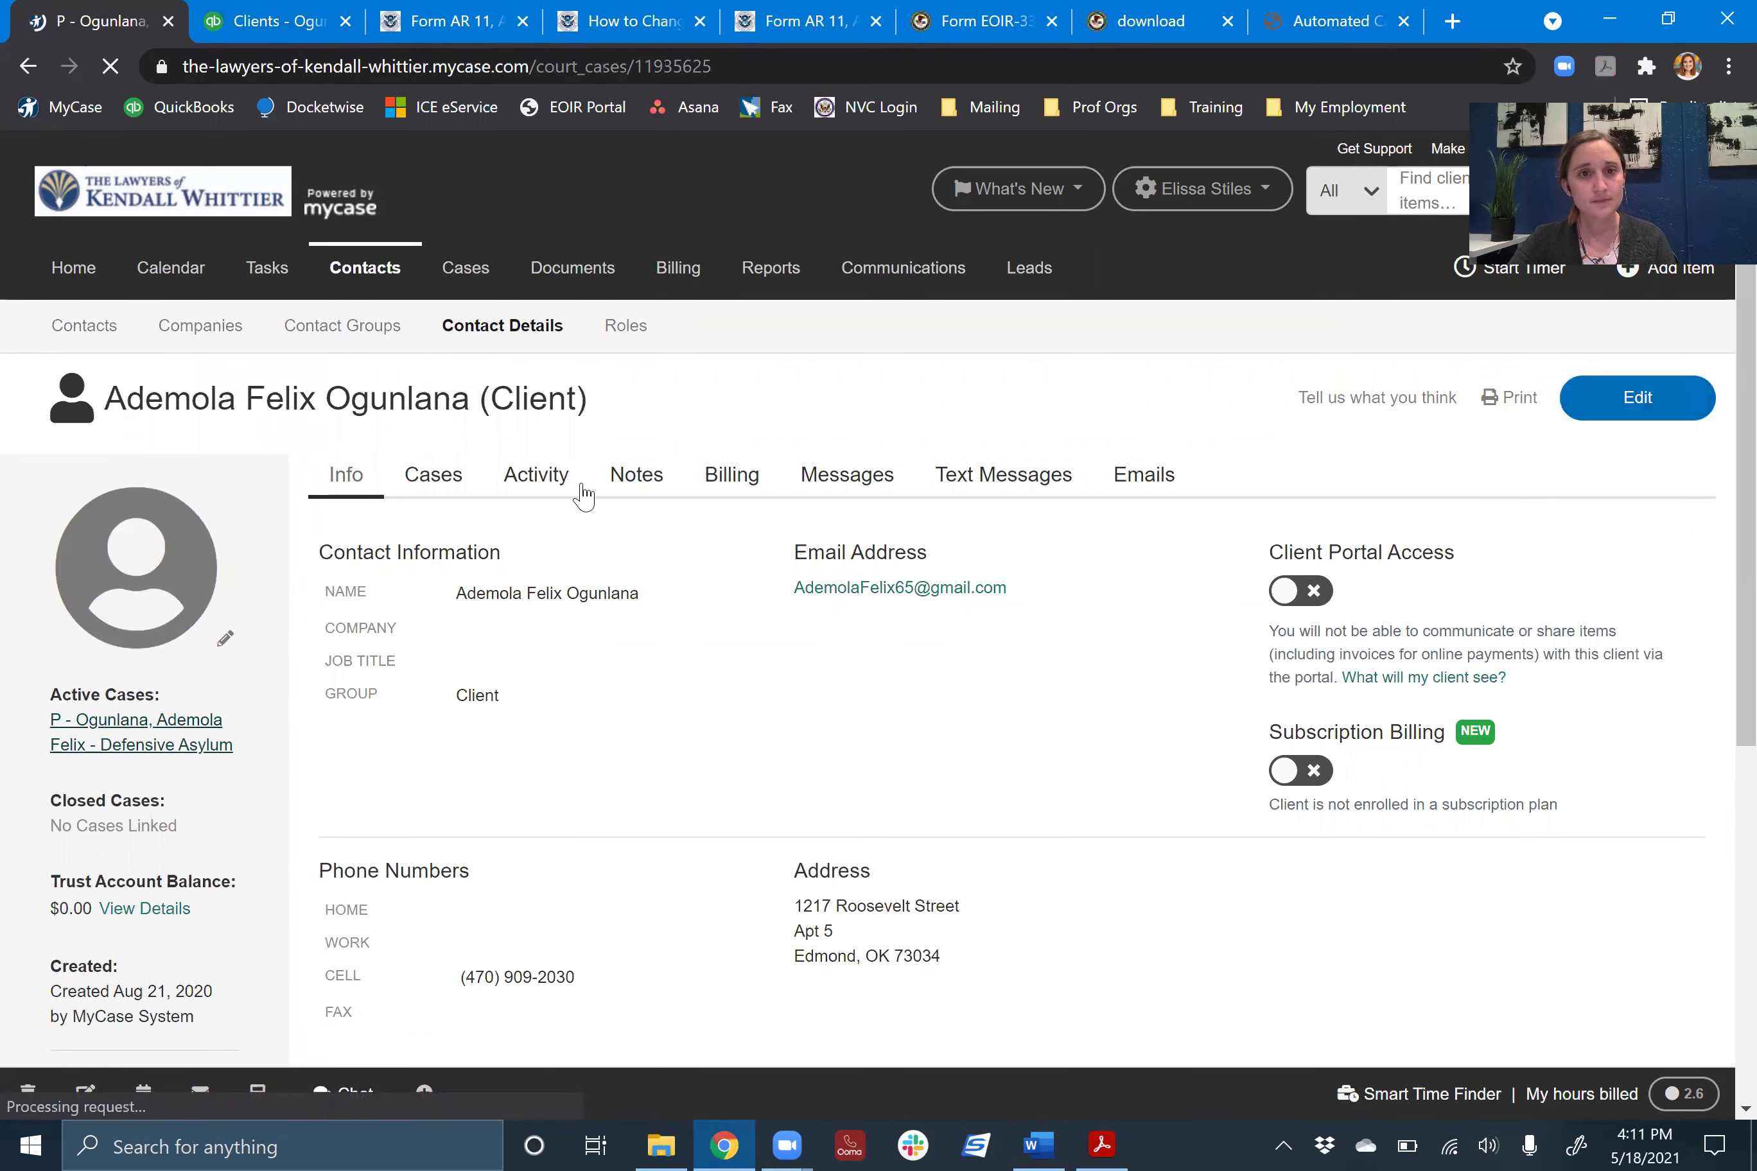
pyautogui.click(539, 503)
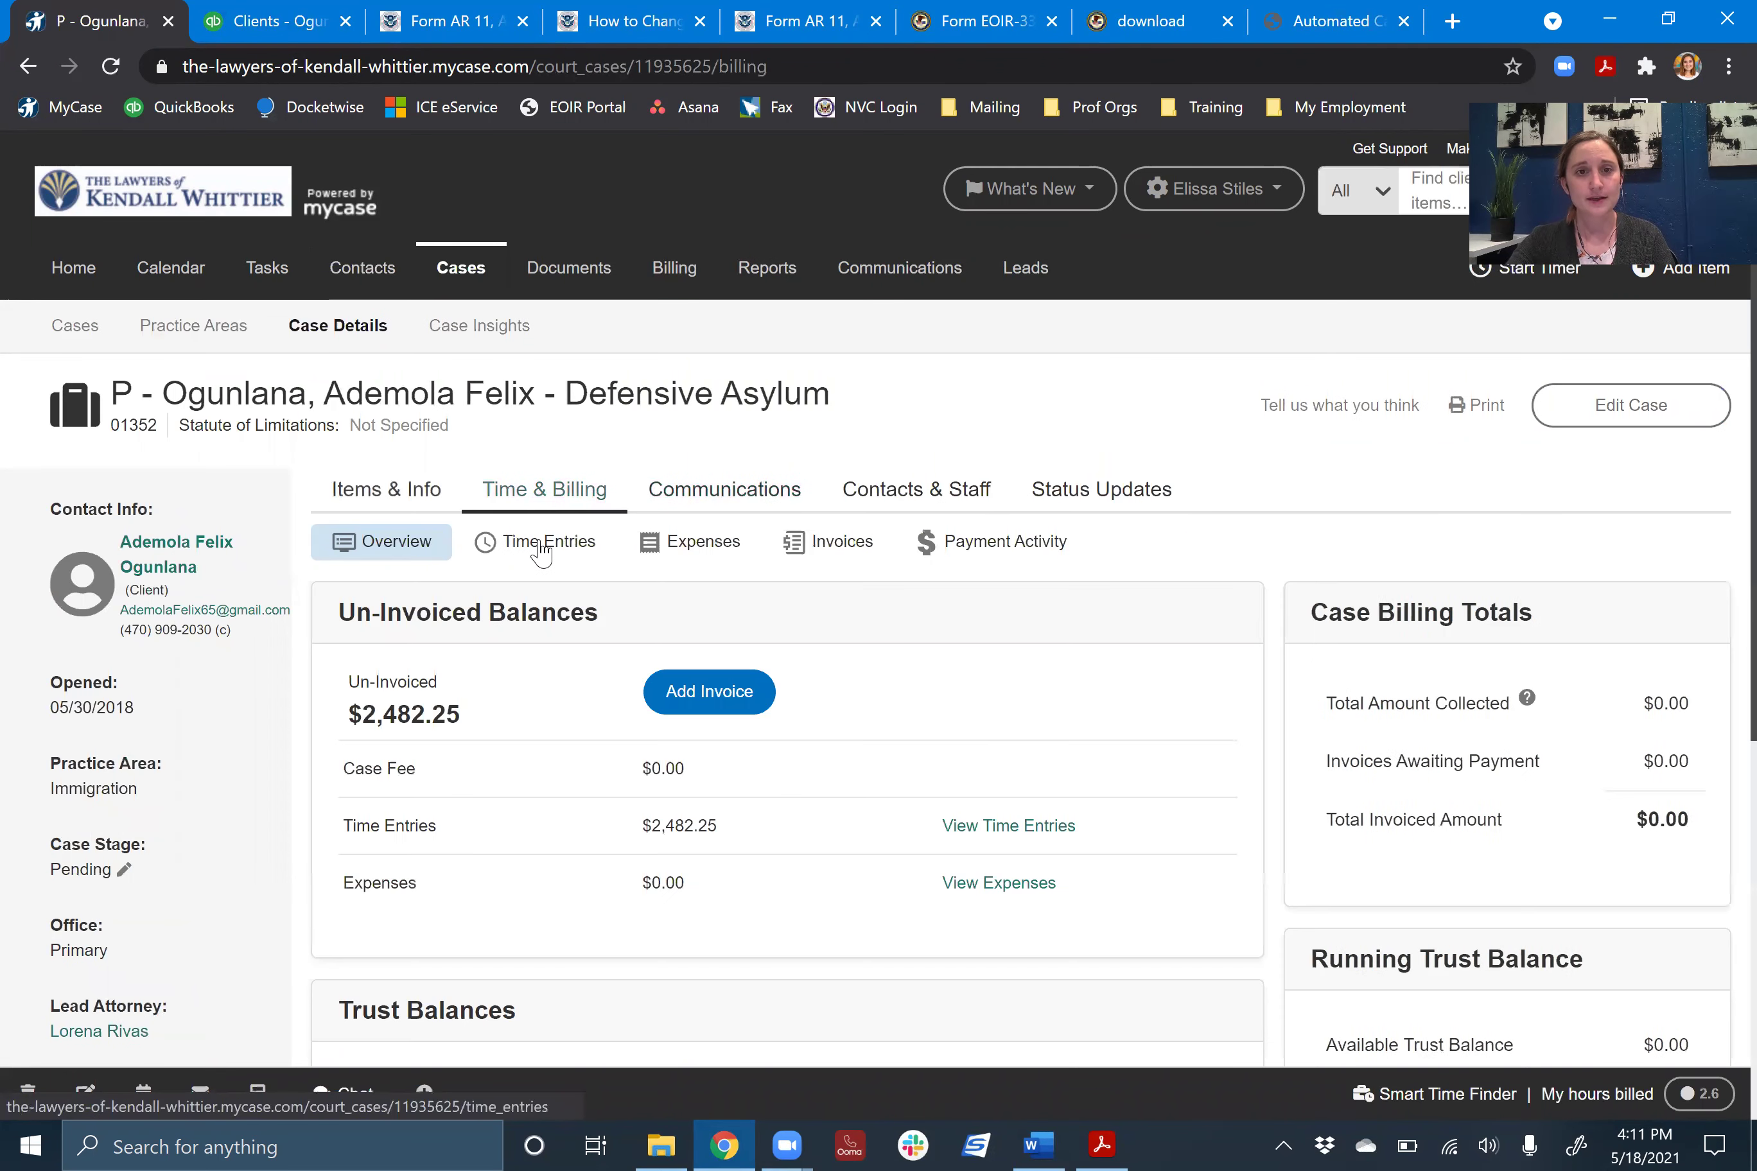
pyautogui.click(540, 544)
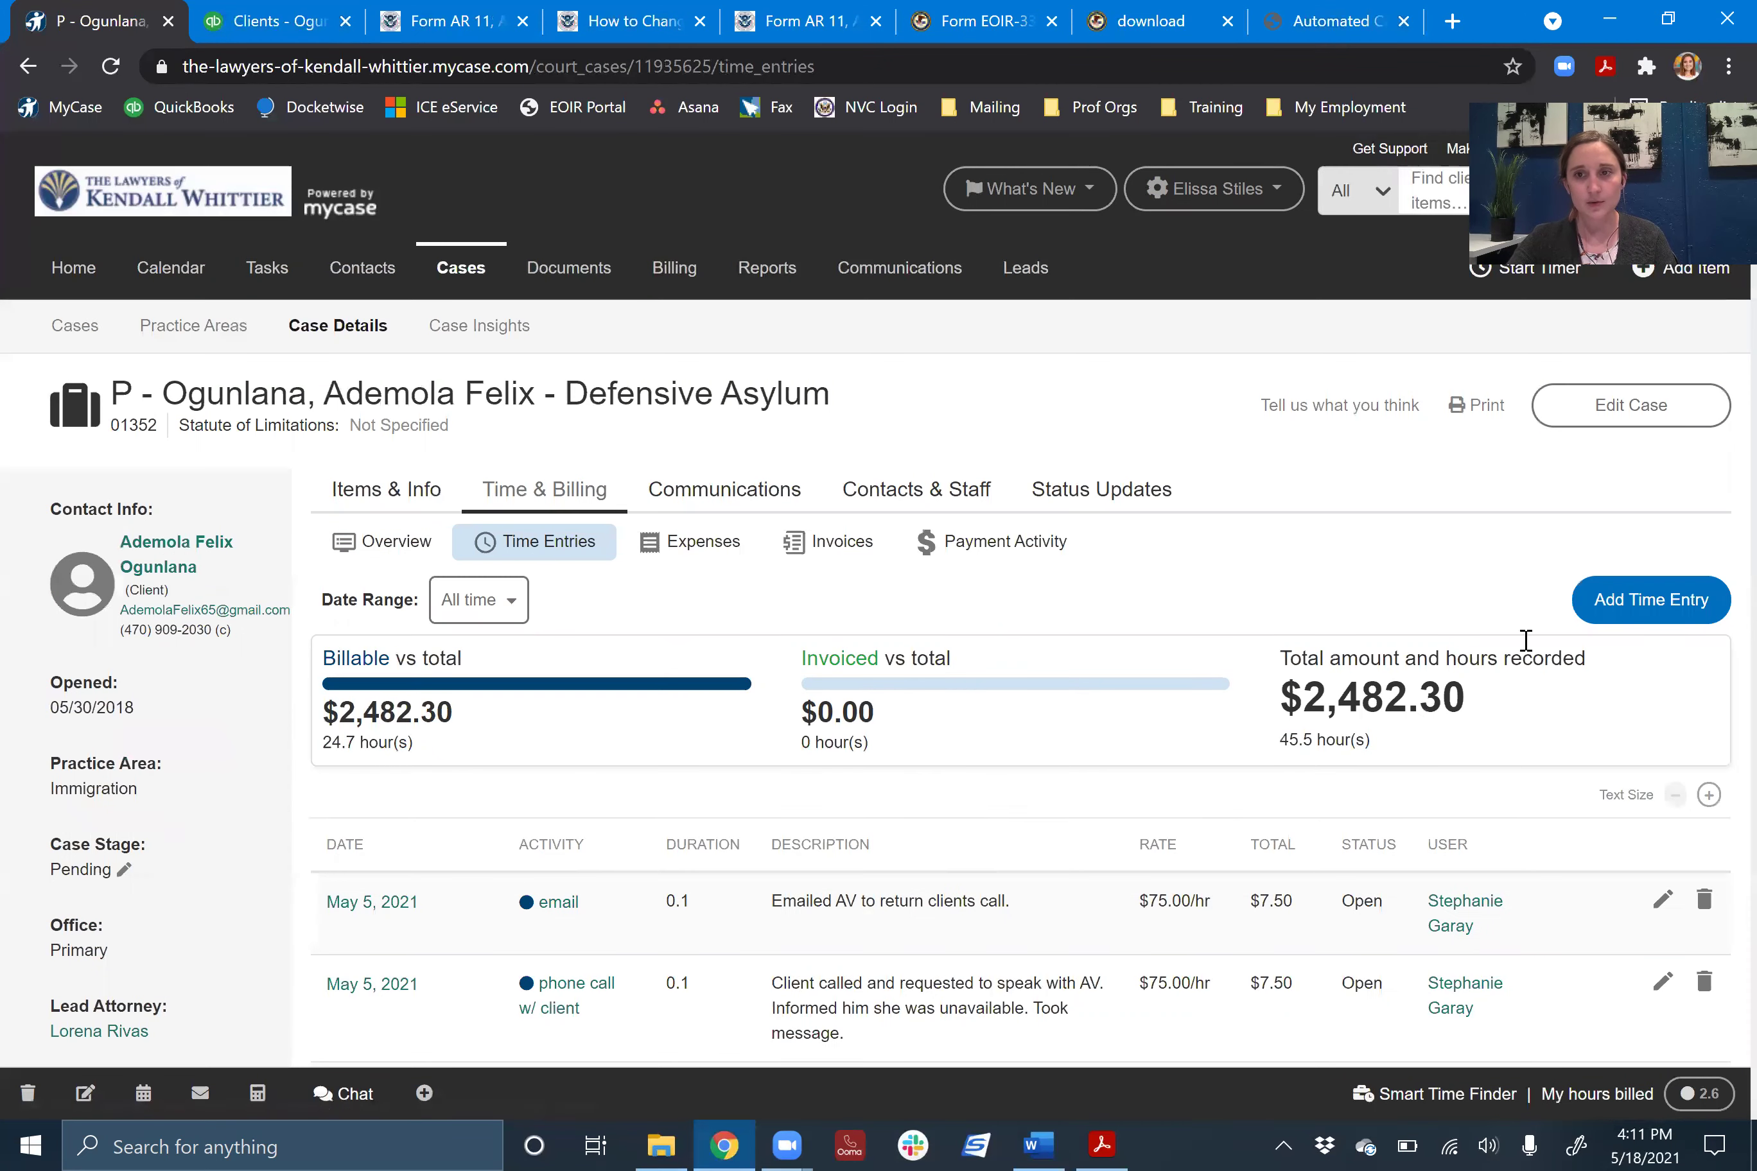
# - Start a new time entry for the case with Update as the activity
pyautogui.click(1609, 621)
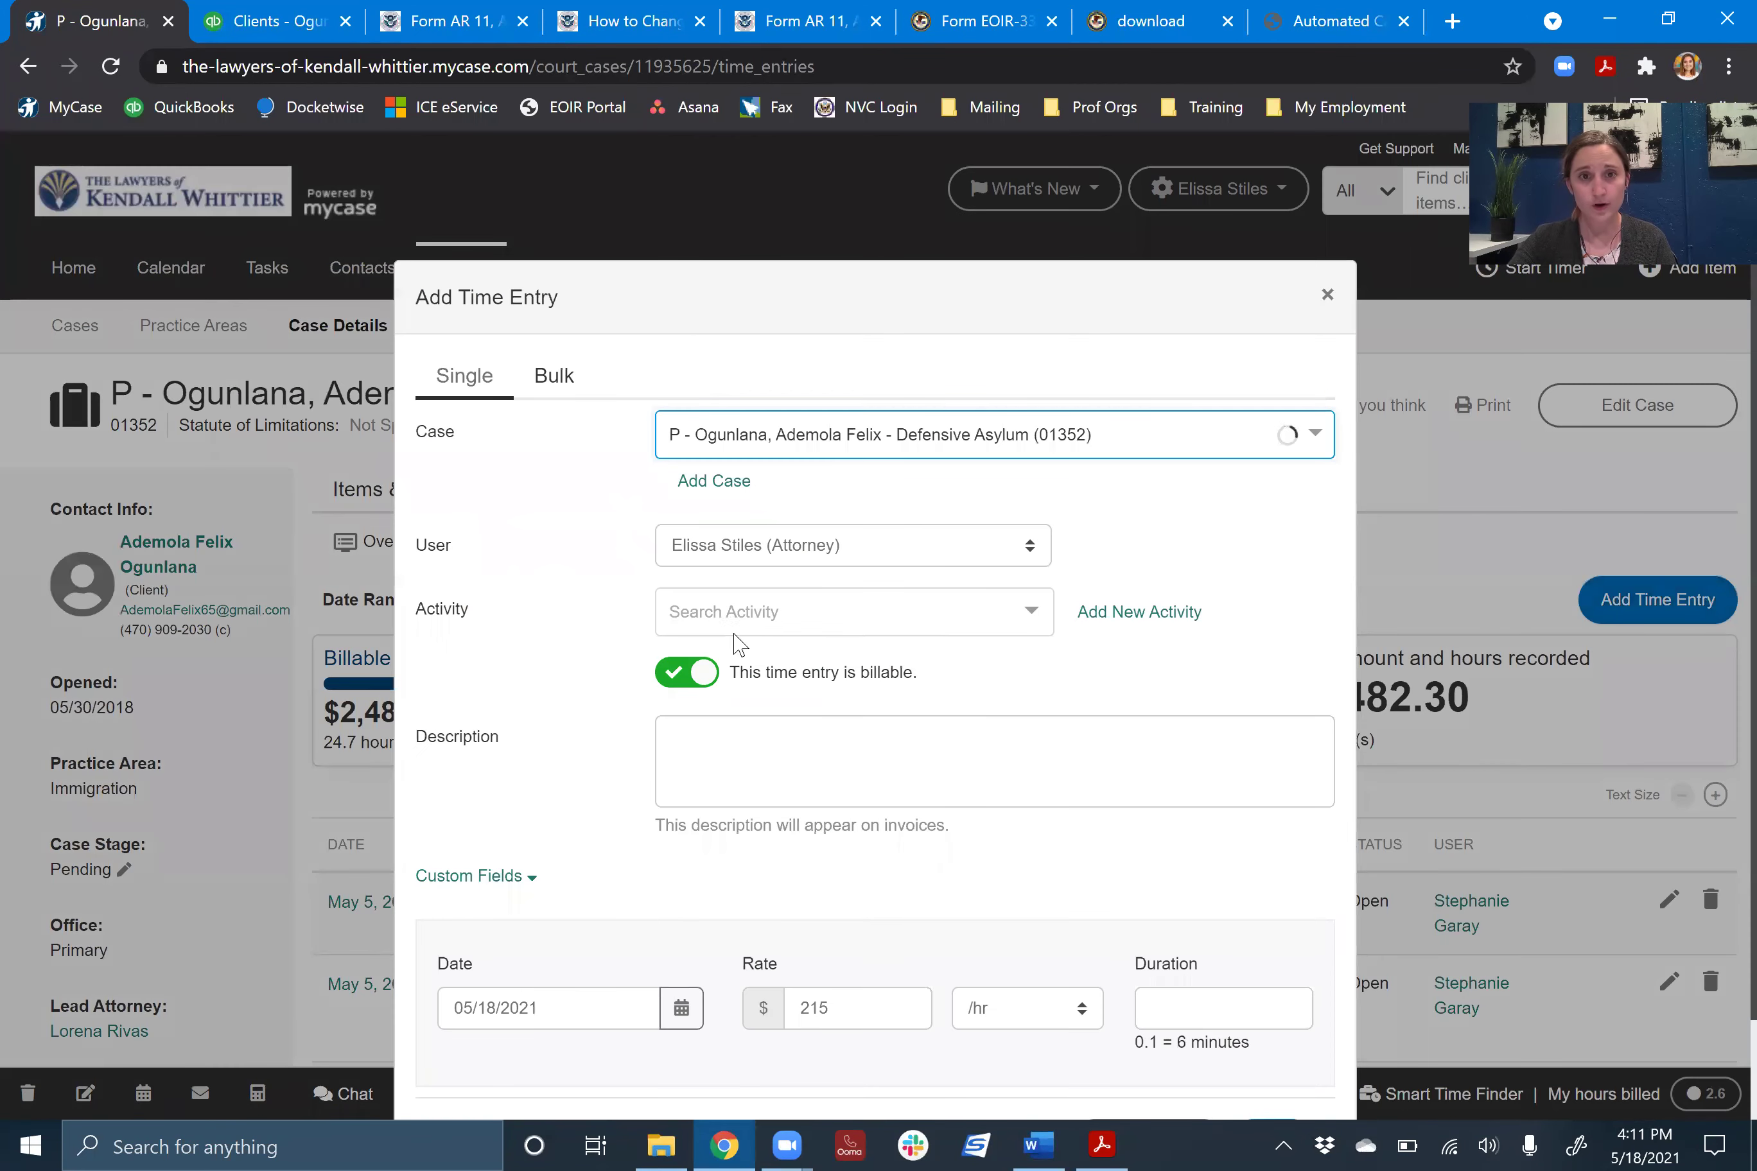
pyautogui.click(723, 608)
pyautogui.write('up')
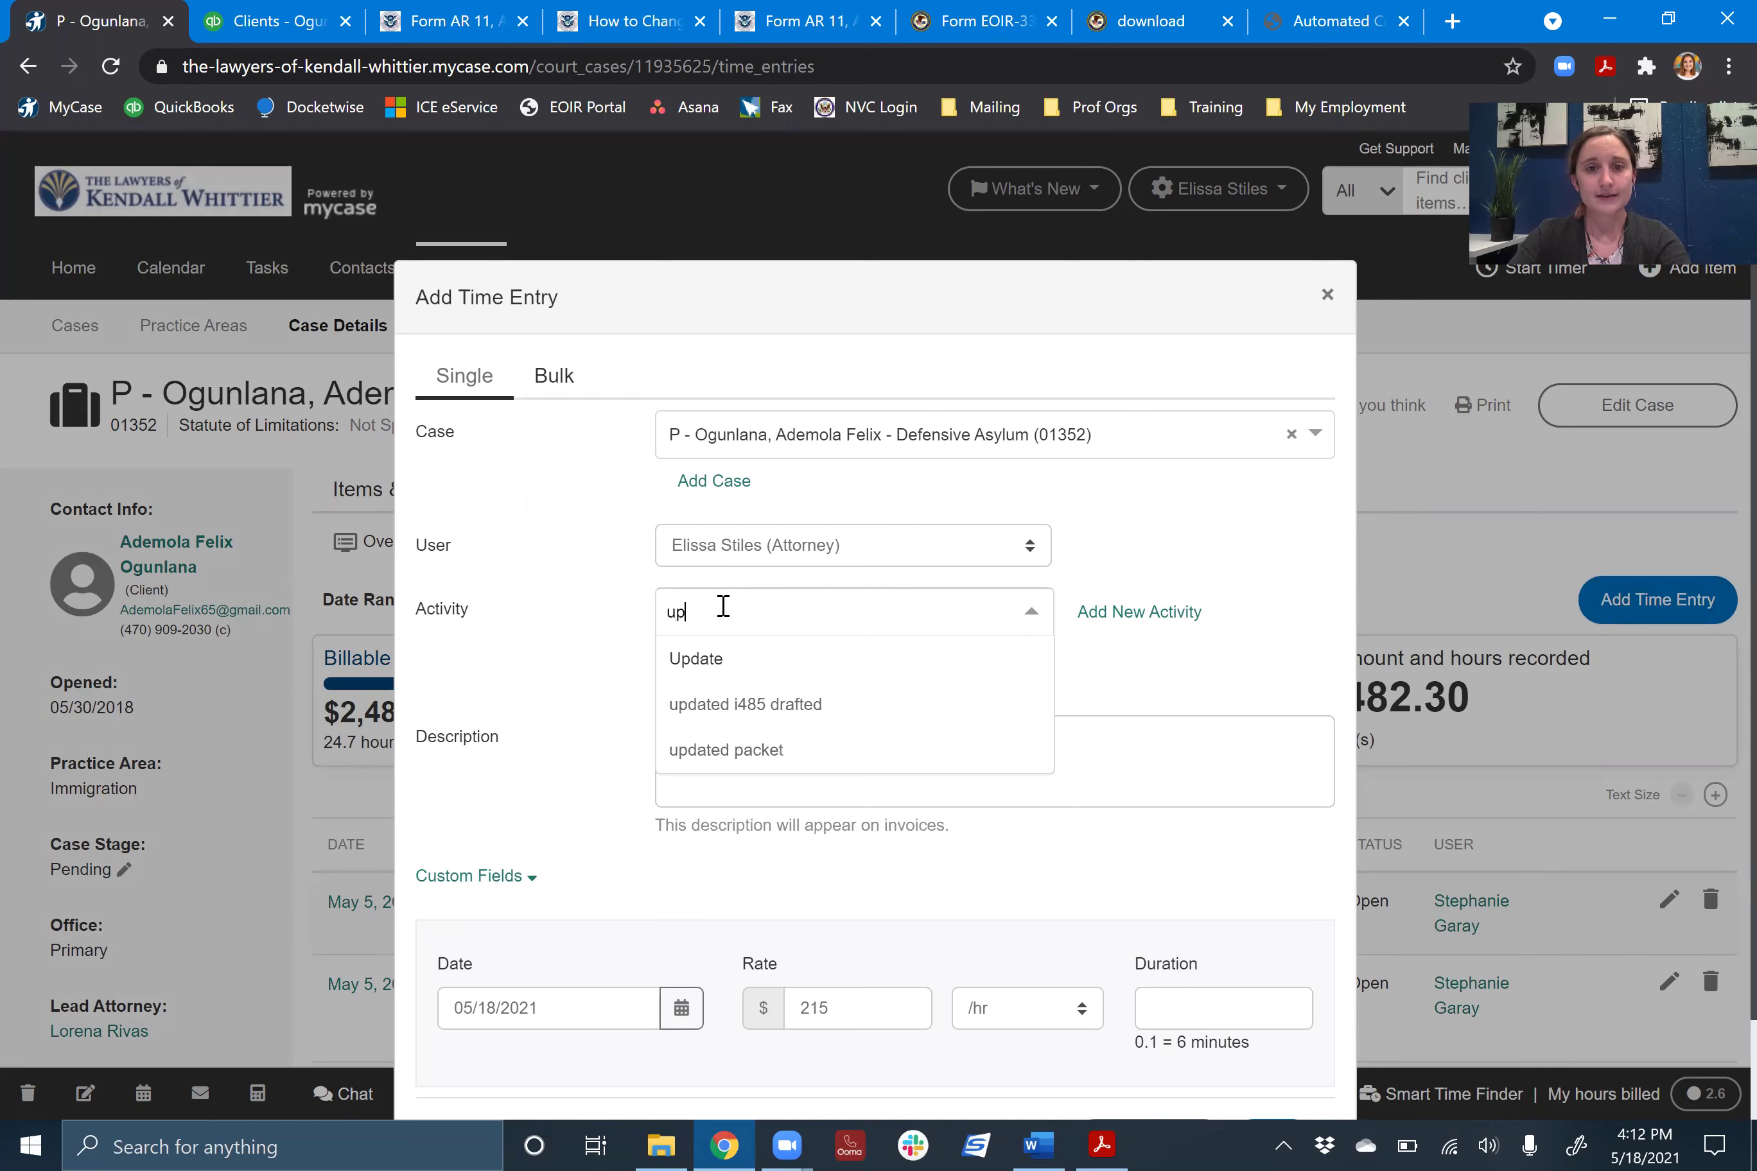
pyautogui.click(717, 659)
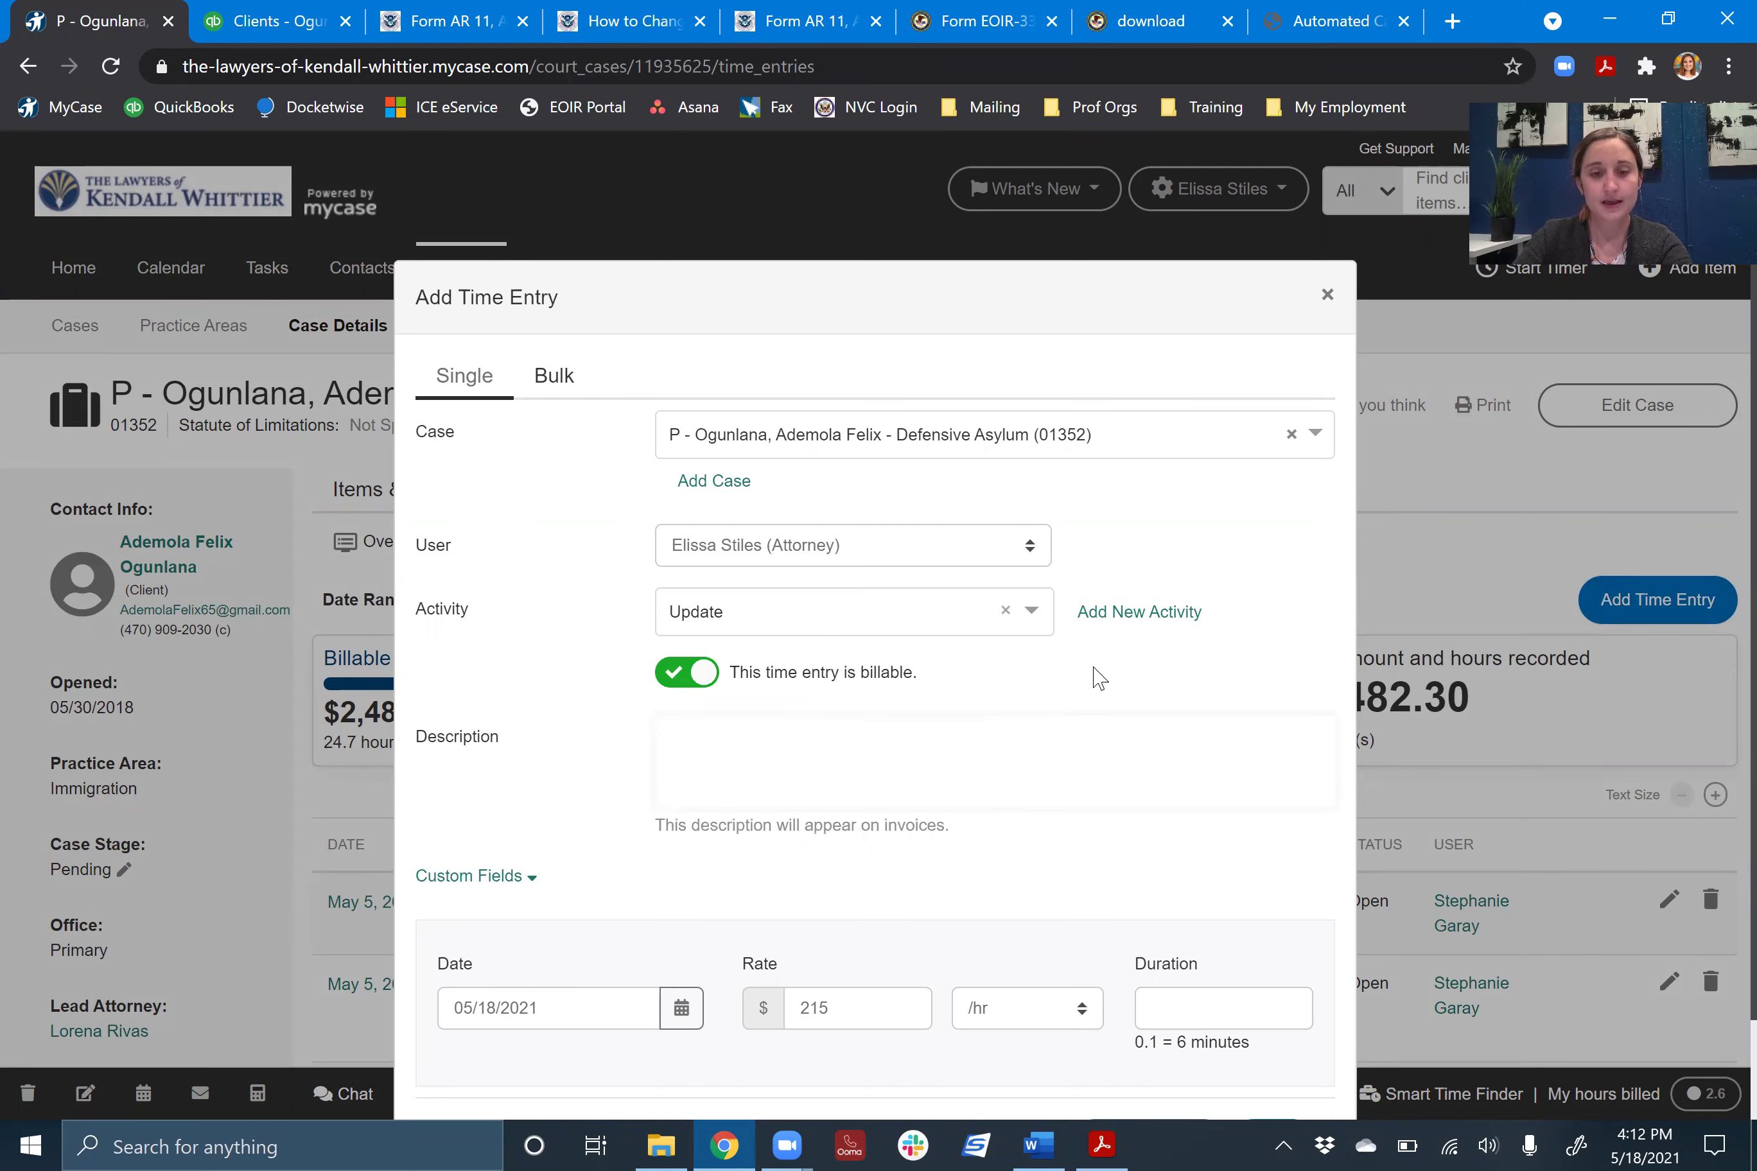
# - Describe the entry as the client's new and old phone numbers updated in MyCase and QB
pyautogui.write('Updated ')
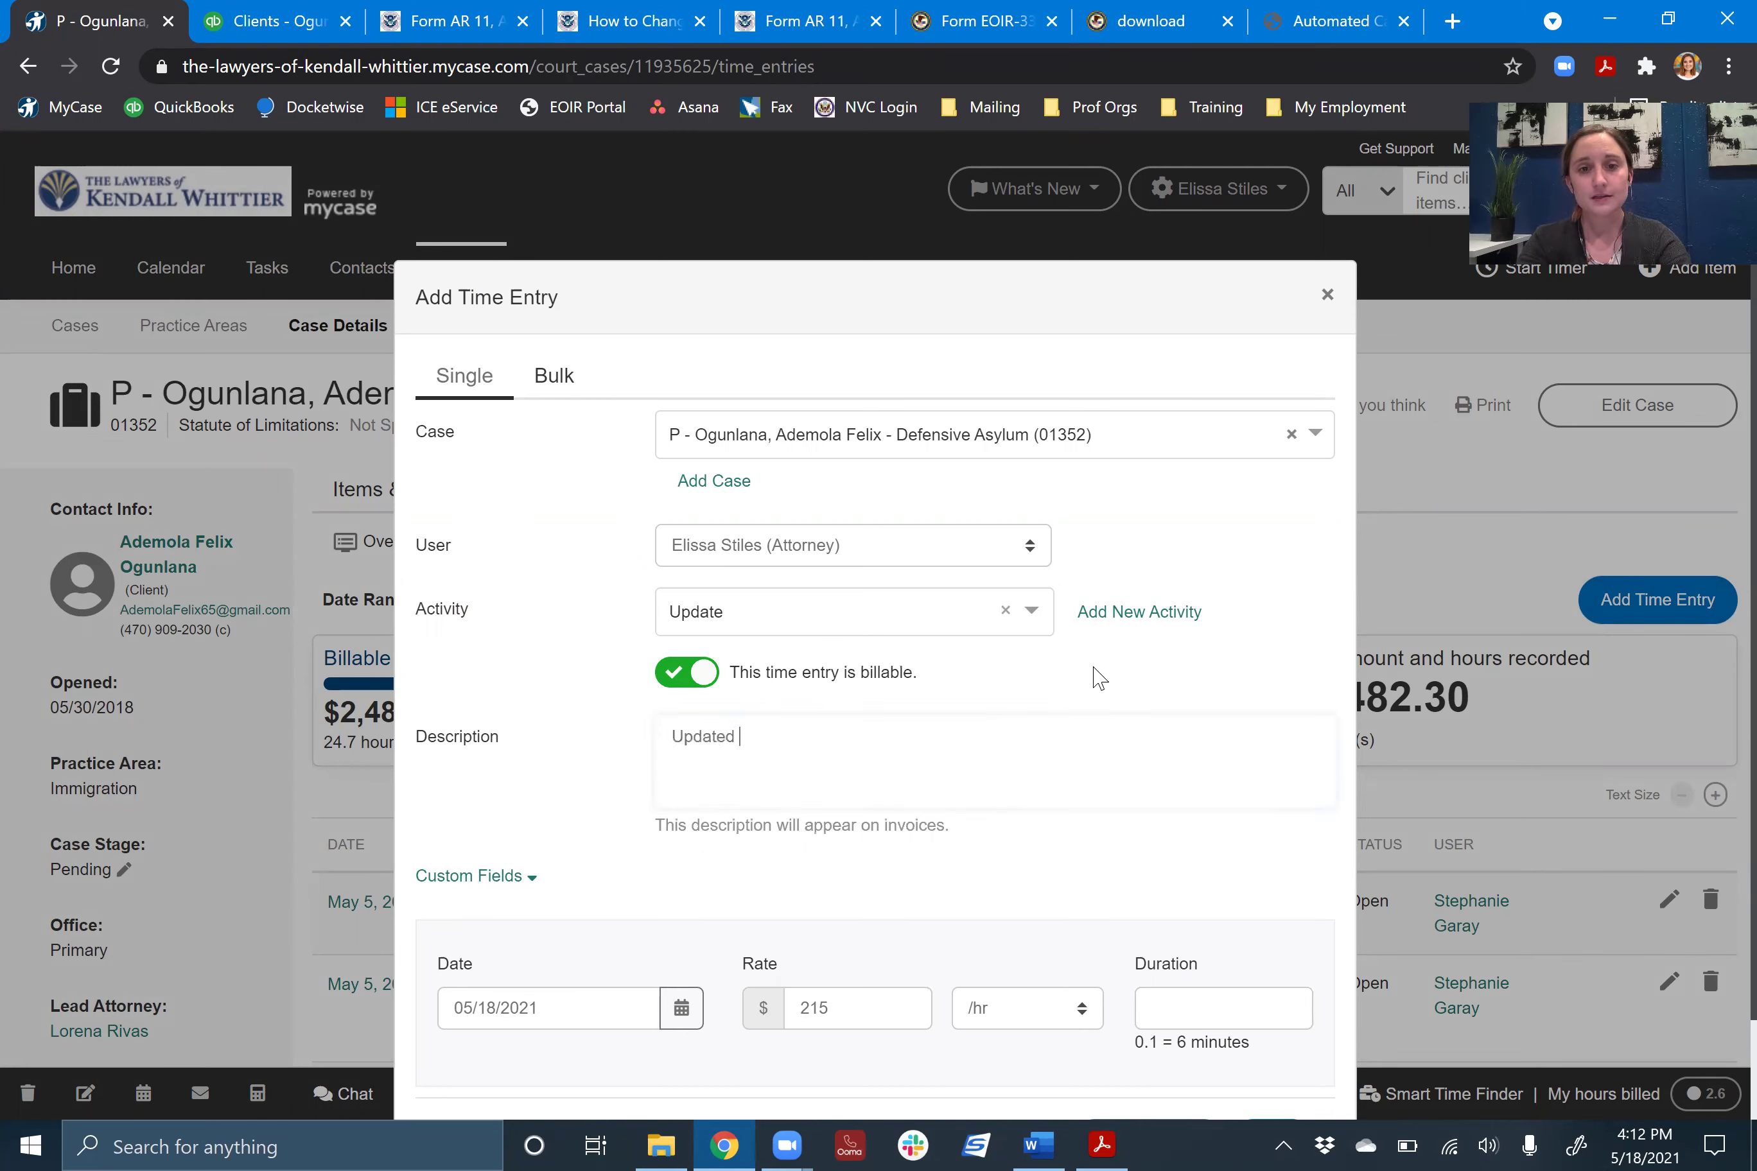
pyautogui.write('new mailing address (')
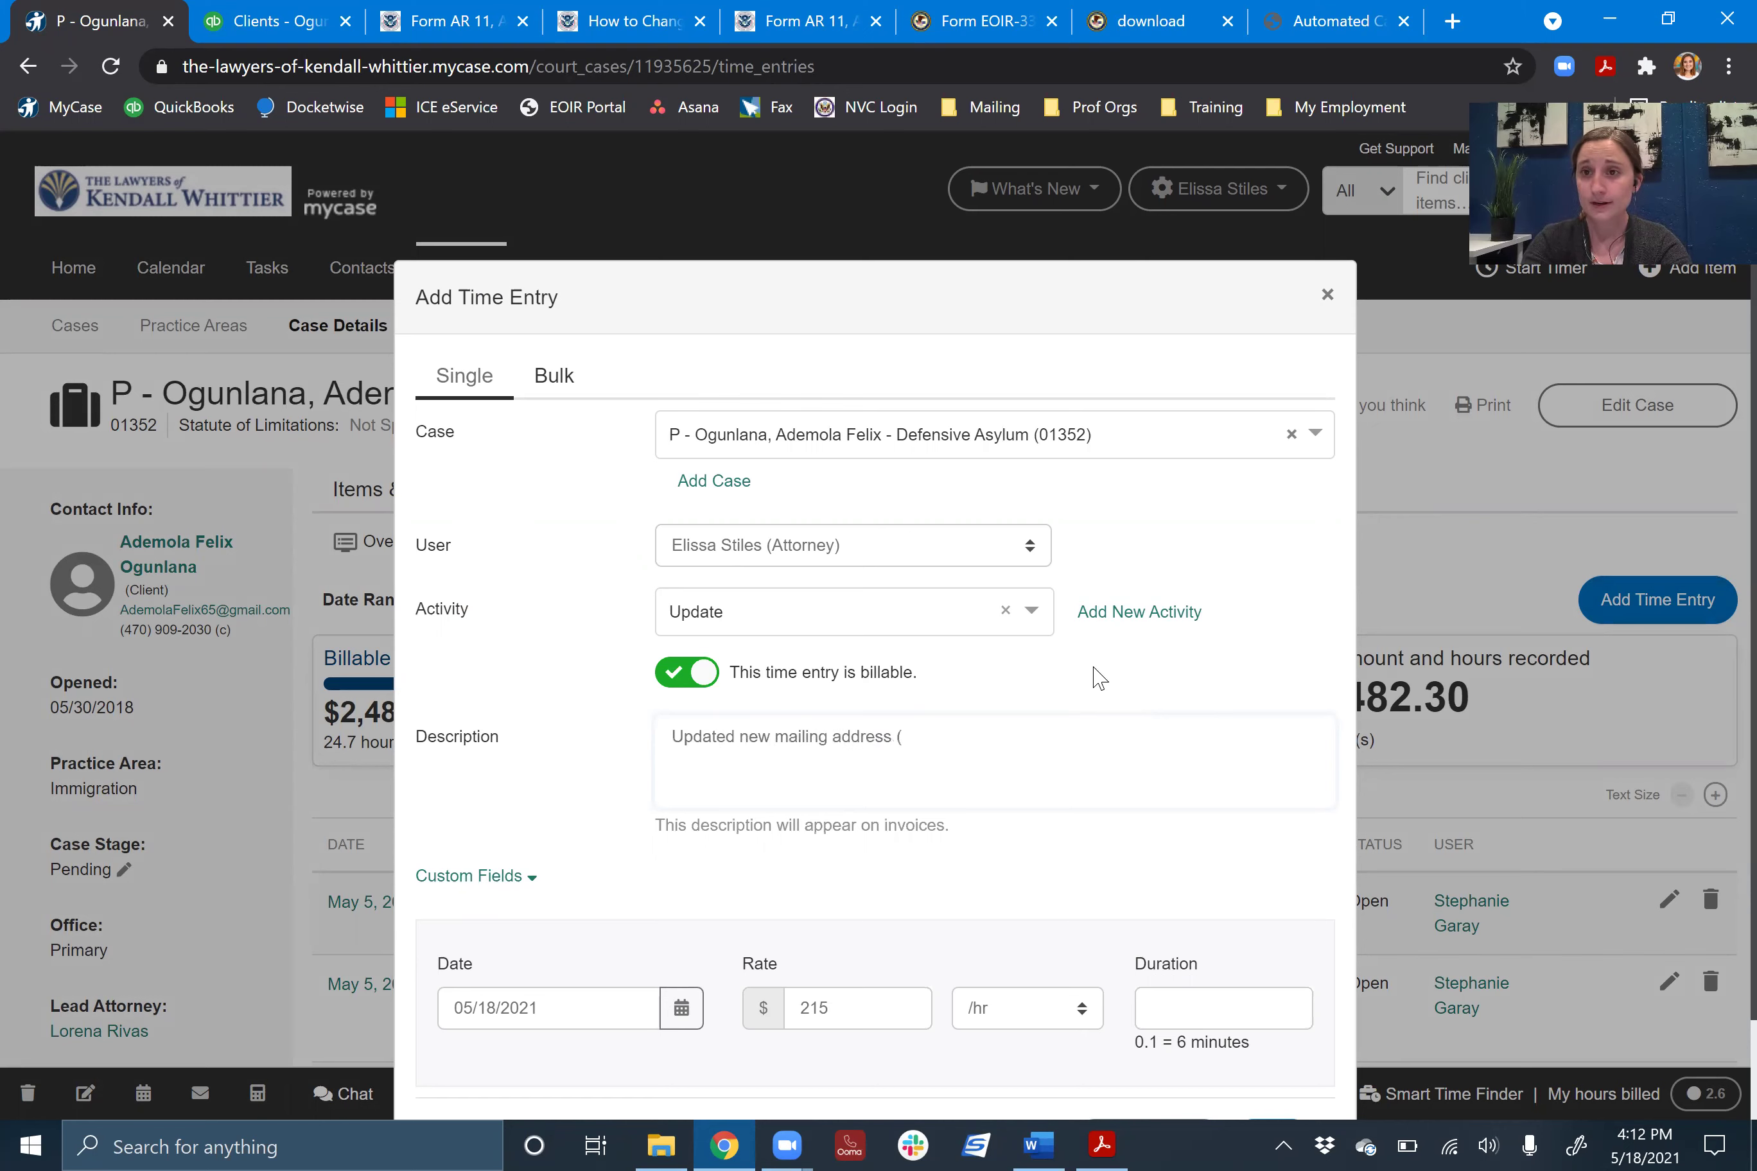
pyautogui.write('NEW ADDRESS')
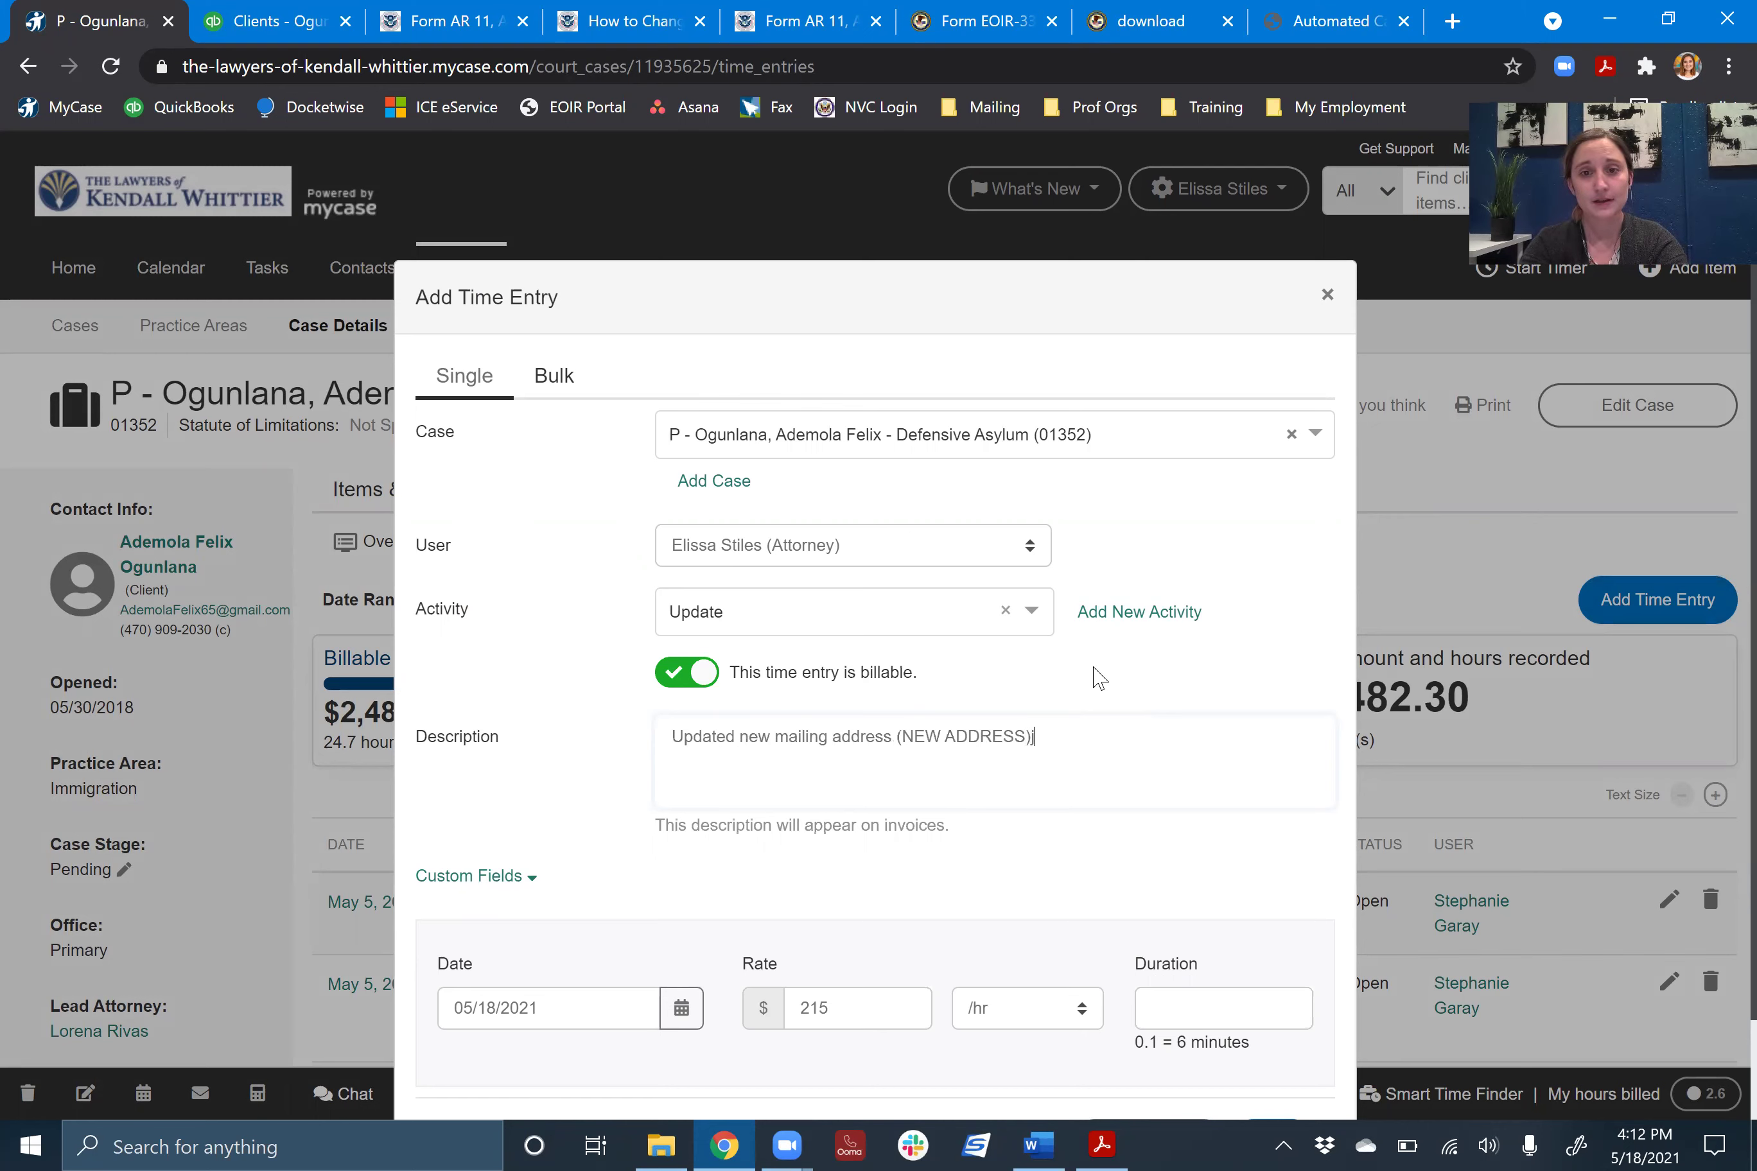
pyautogui.write(') from (O')
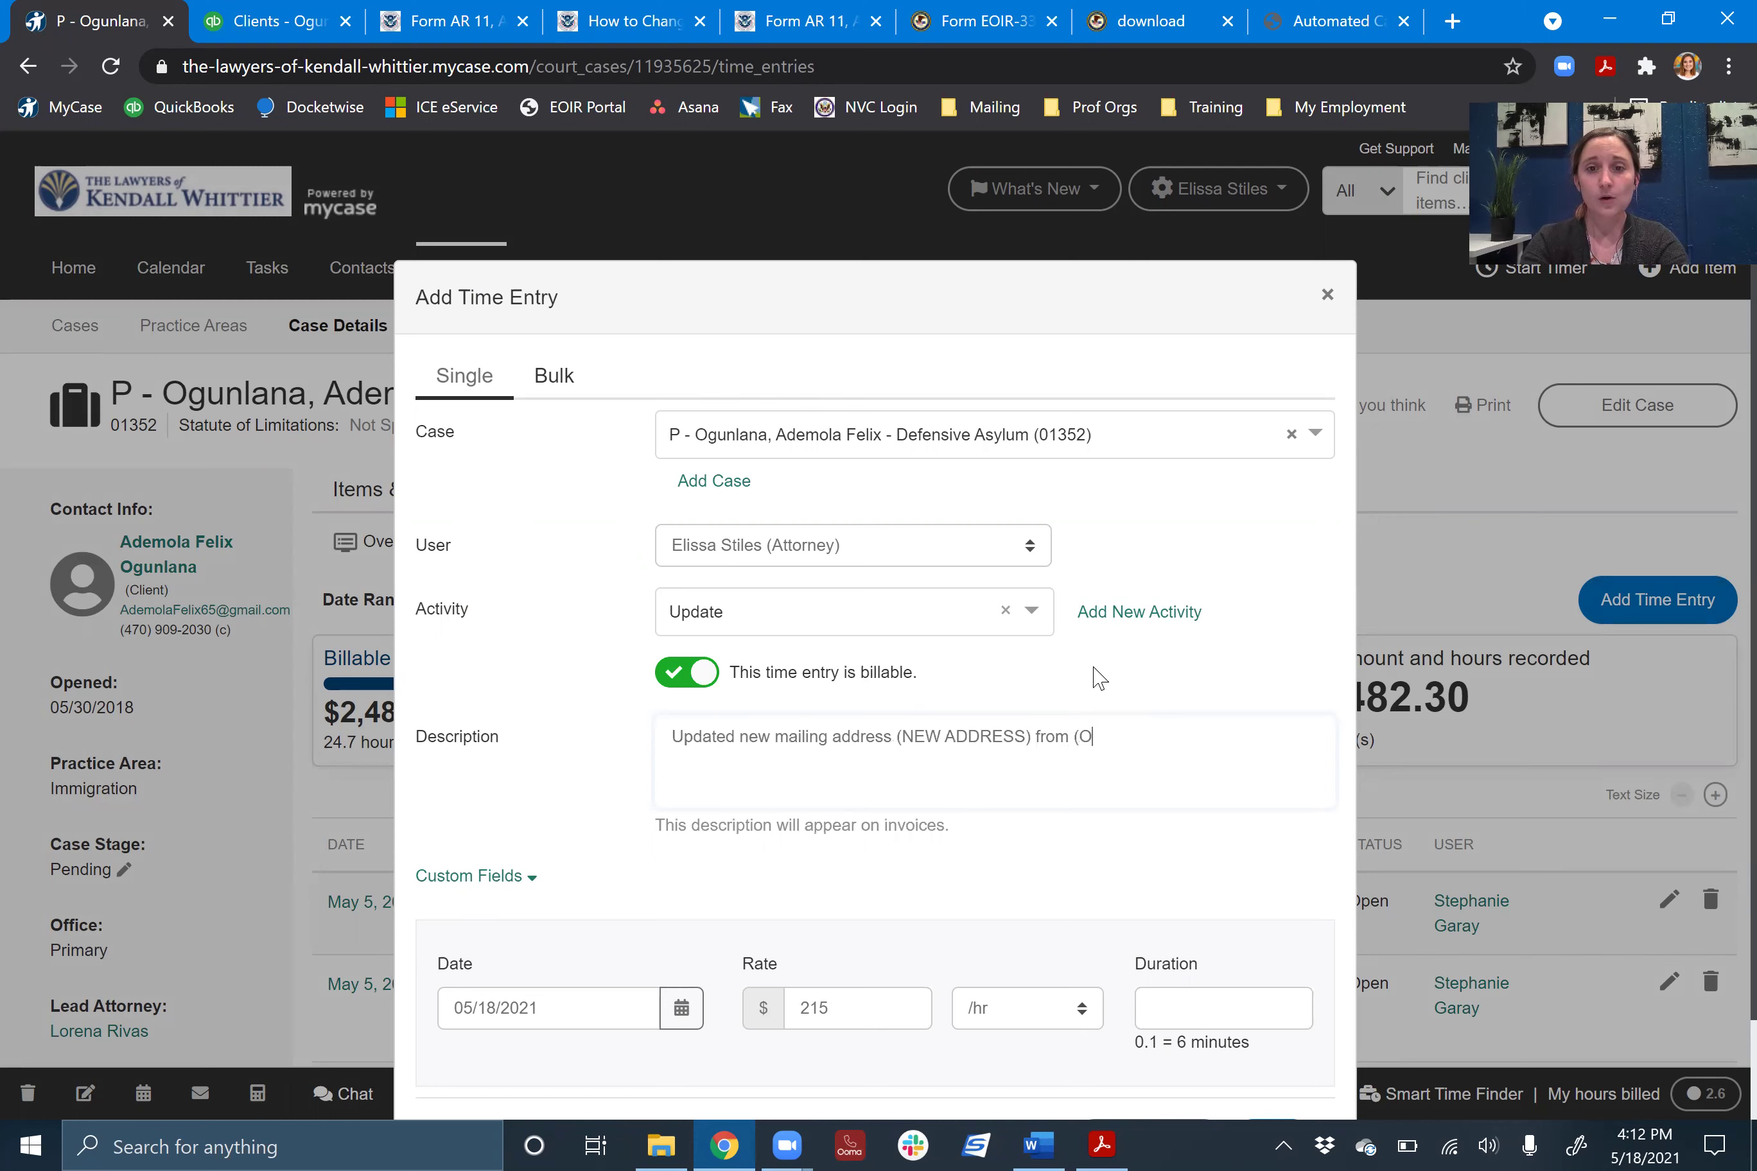
pyautogui.write('LD ADDRESS')
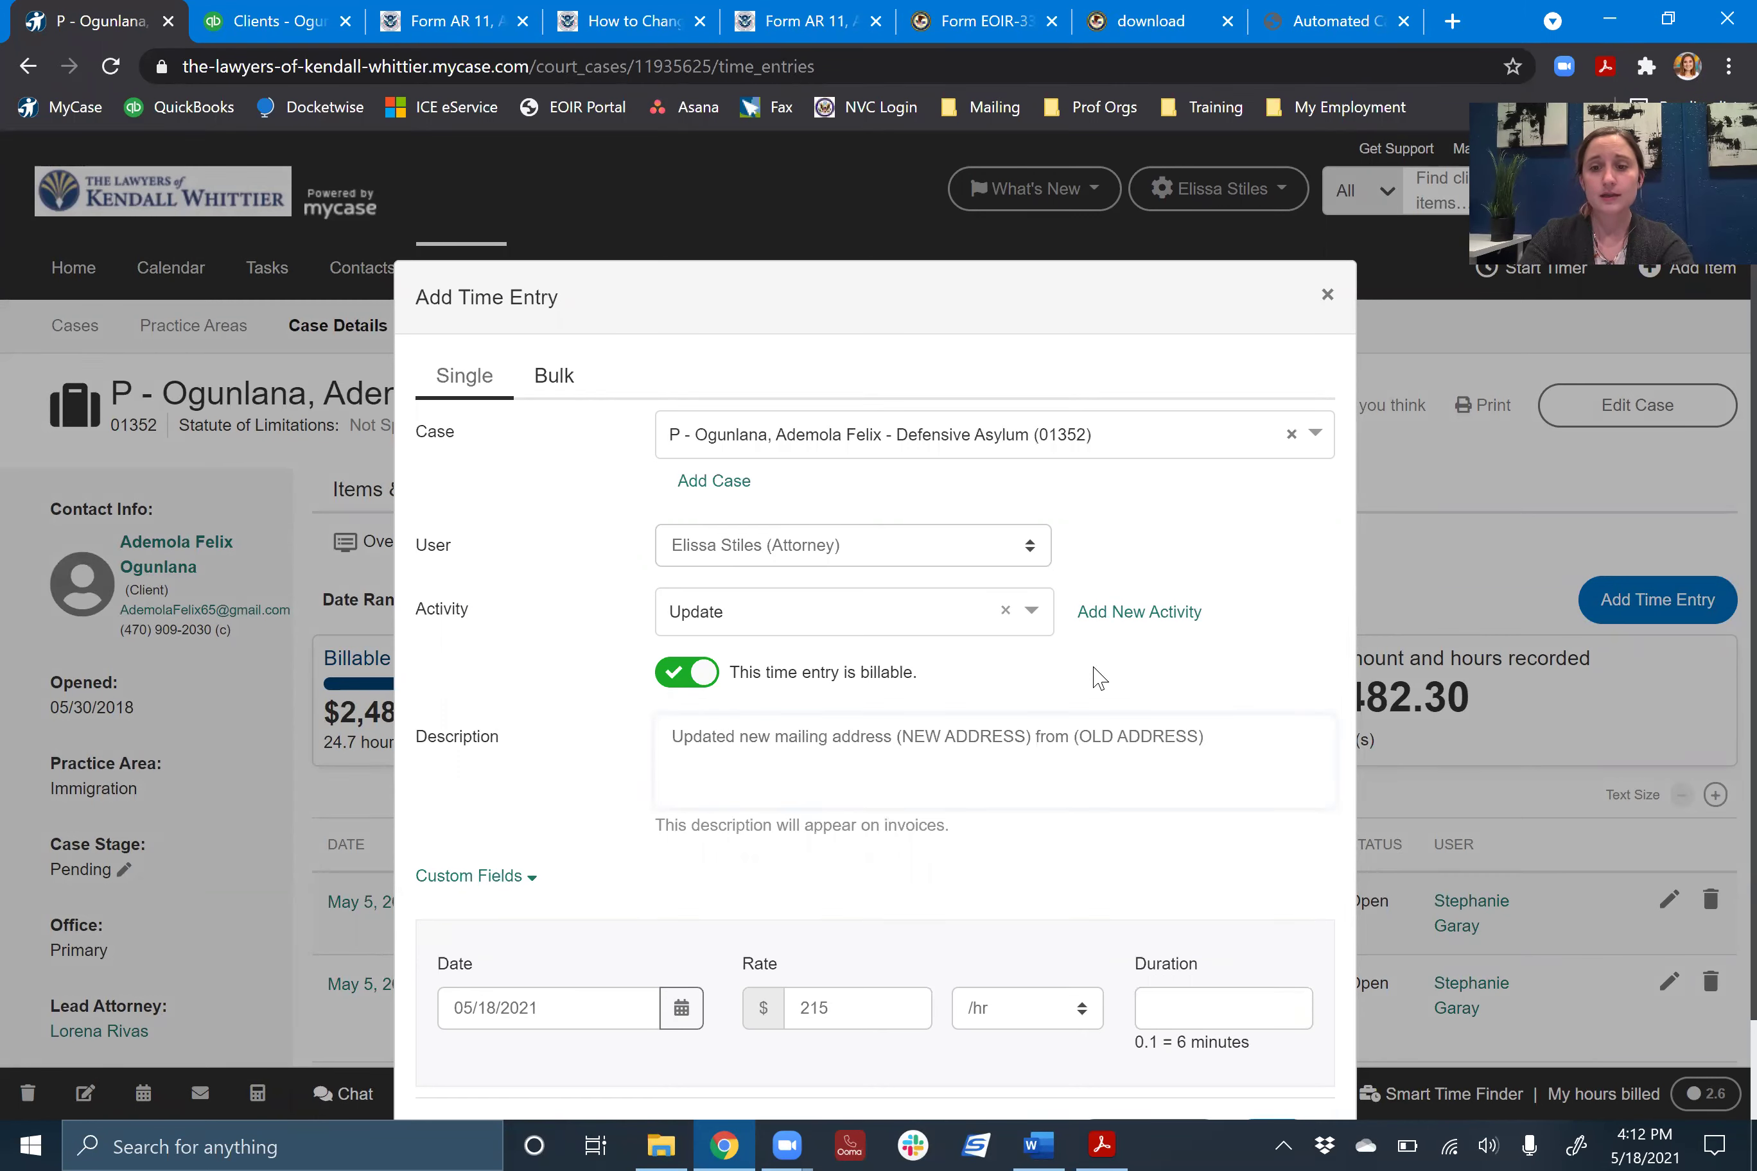
pyautogui.press('BackSpace')
pyautogui.press('BackSpace')
pyautogui.press('BackSpace')
pyautogui.press('BackSpace')
pyautogui.press('BackSpace')
pyautogui.press('BackSpace')
pyautogui.press('BackSpace')
pyautogui.press('BackSpace')
pyautogui.press('BackSpace')
pyautogui.press('BackSpace')
pyautogui.press('BackSpace')
pyautogui.press('BackSpace')
pyautogui.press('BackSpace')
pyautogui.press('BackSpace')
pyautogui.press('BackSpace')
pyautogui.press('BackSpace')
pyautogui.press('BackSpace')
pyautogui.press('BackSpace')
pyautogui.press('BackSpace')
pyautogui.press('BackSpace')
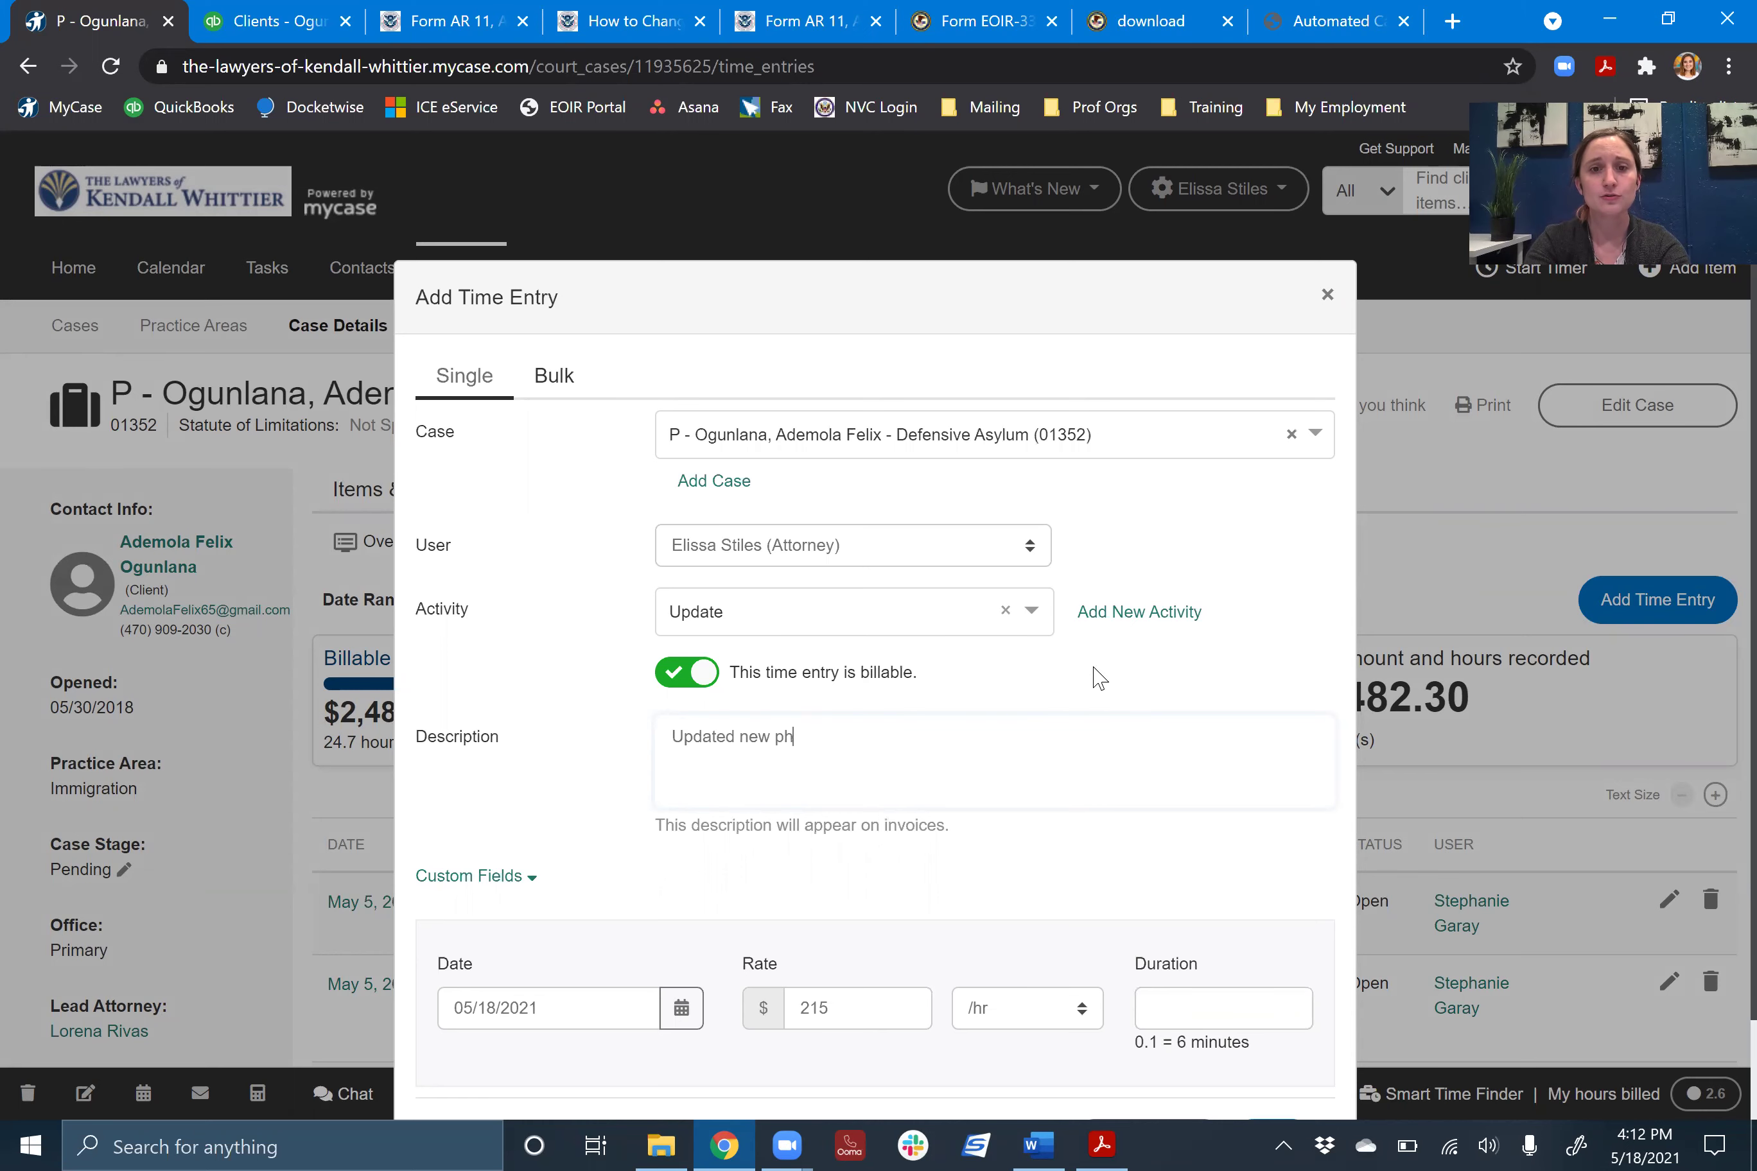
pyautogui.write('one number 918')
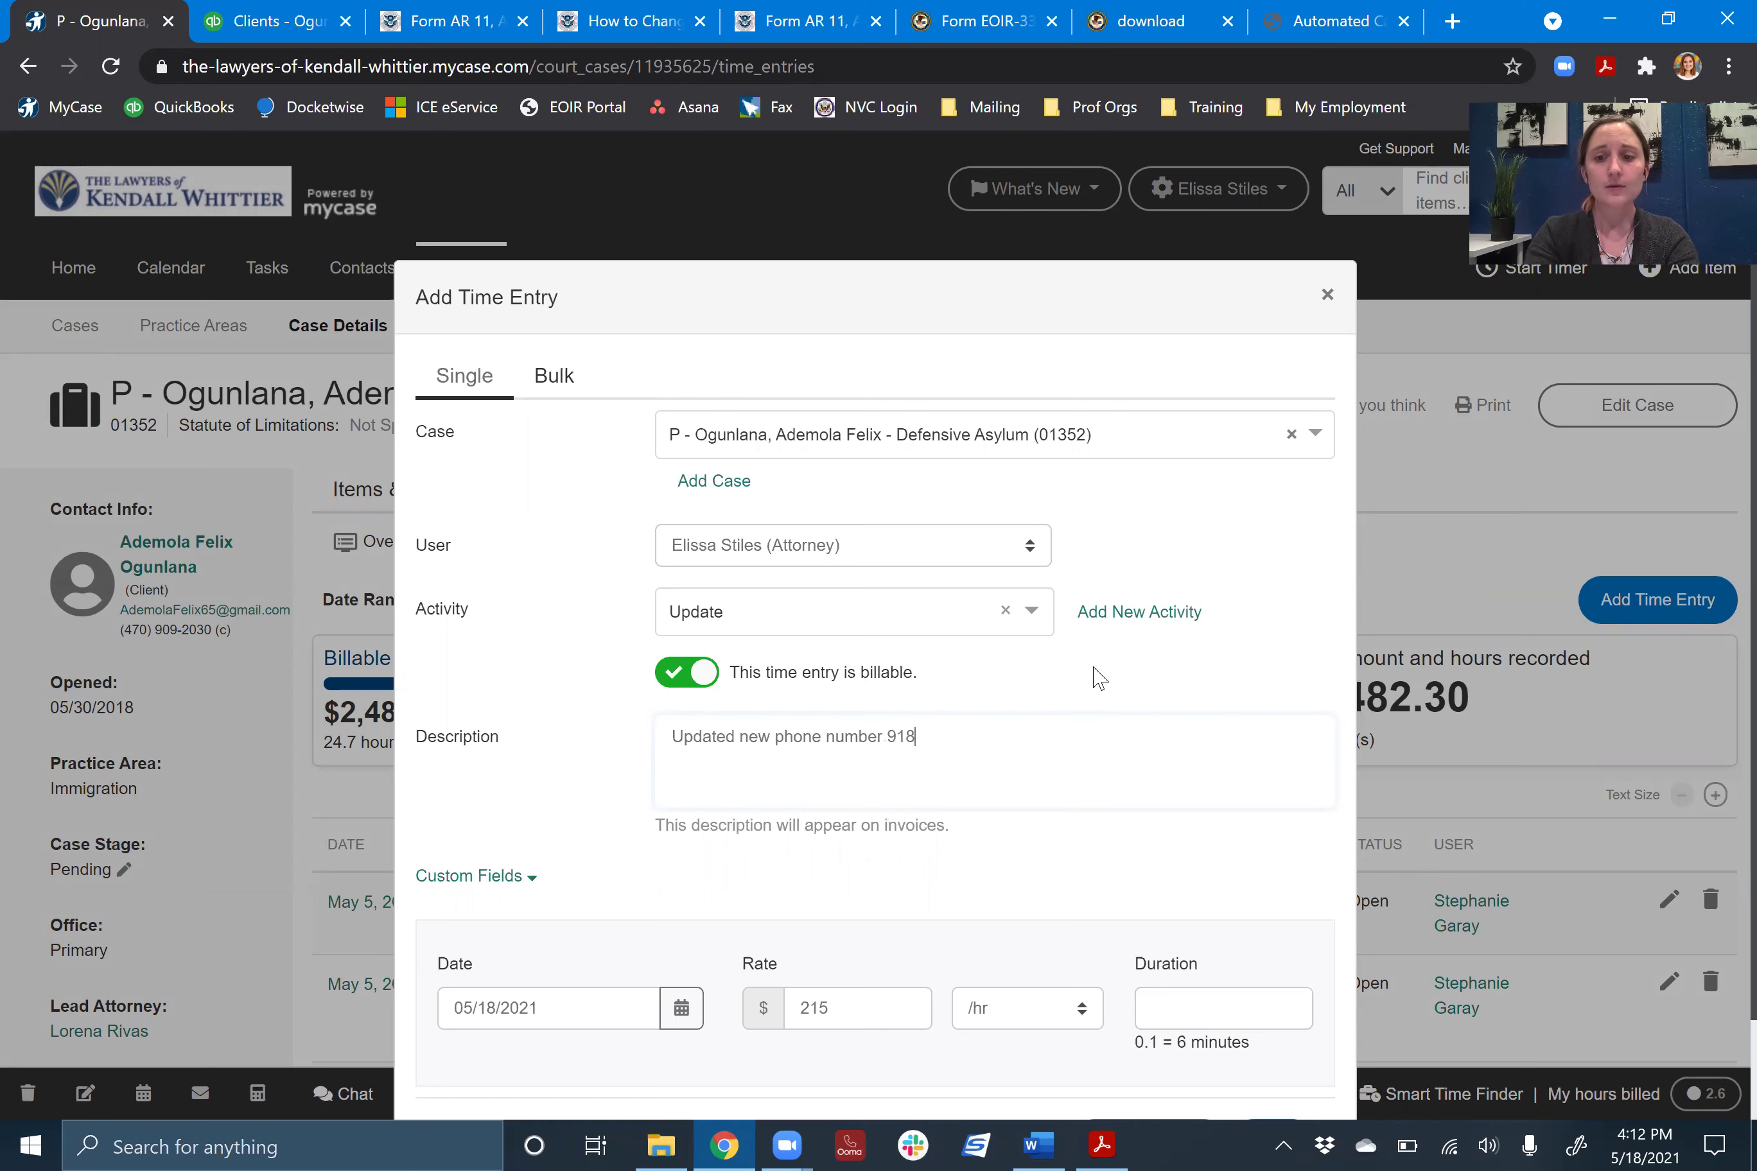
pyautogui.write('-555-5555 (')
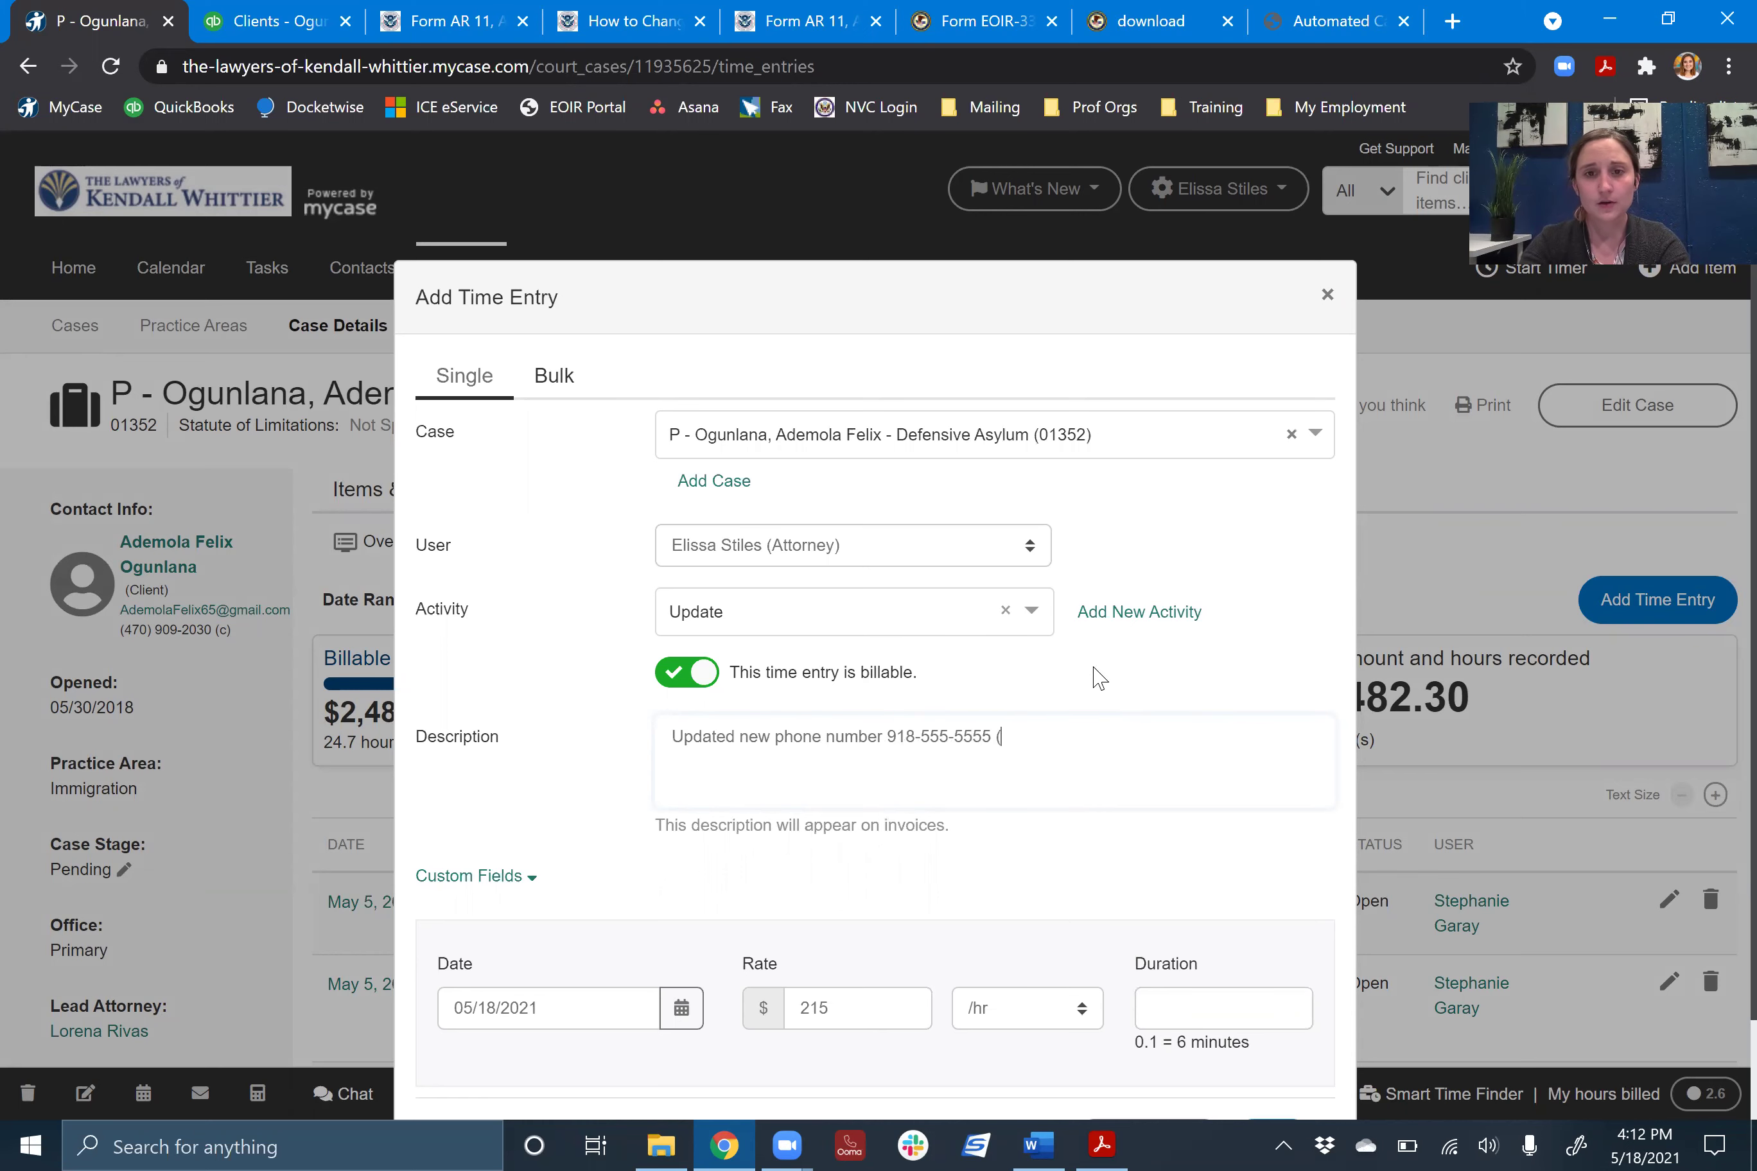
pyautogui.write('old phone number ')
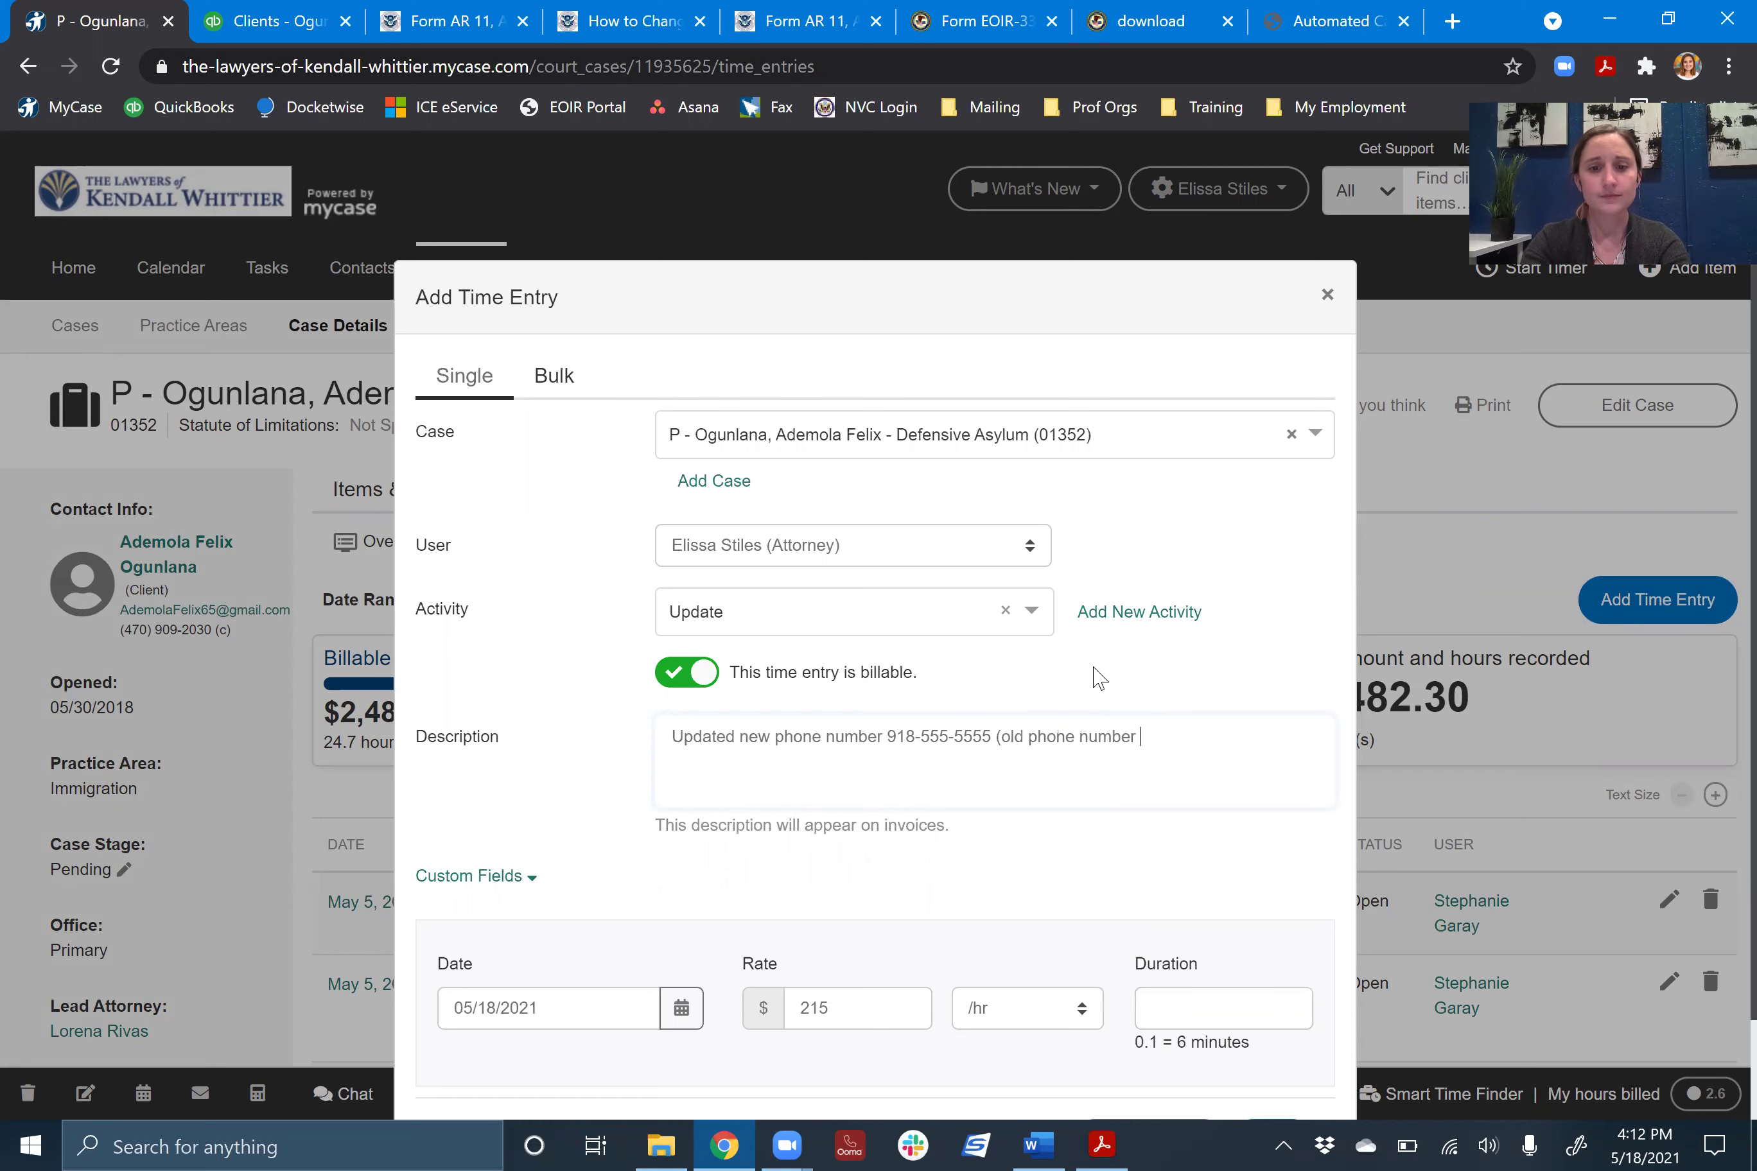
pyautogui.write('918-')
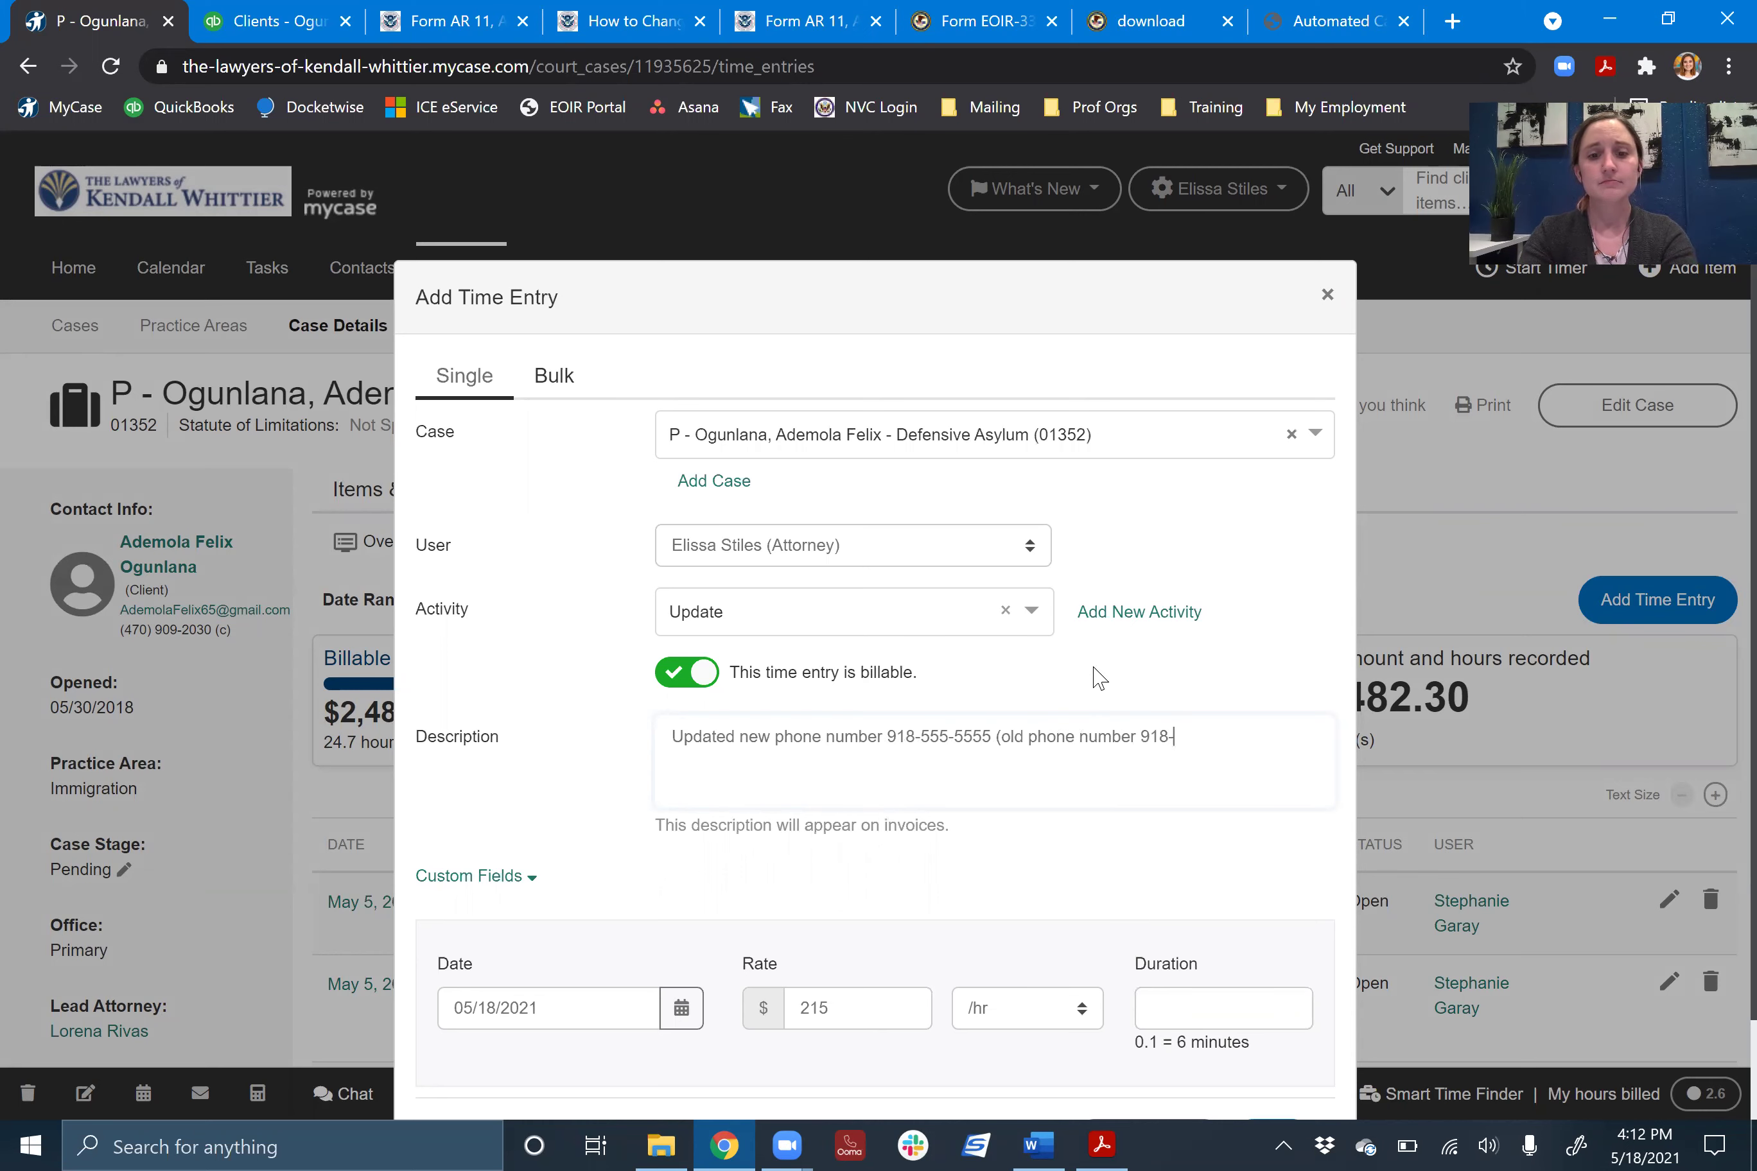
pyautogui.write('666-6666')
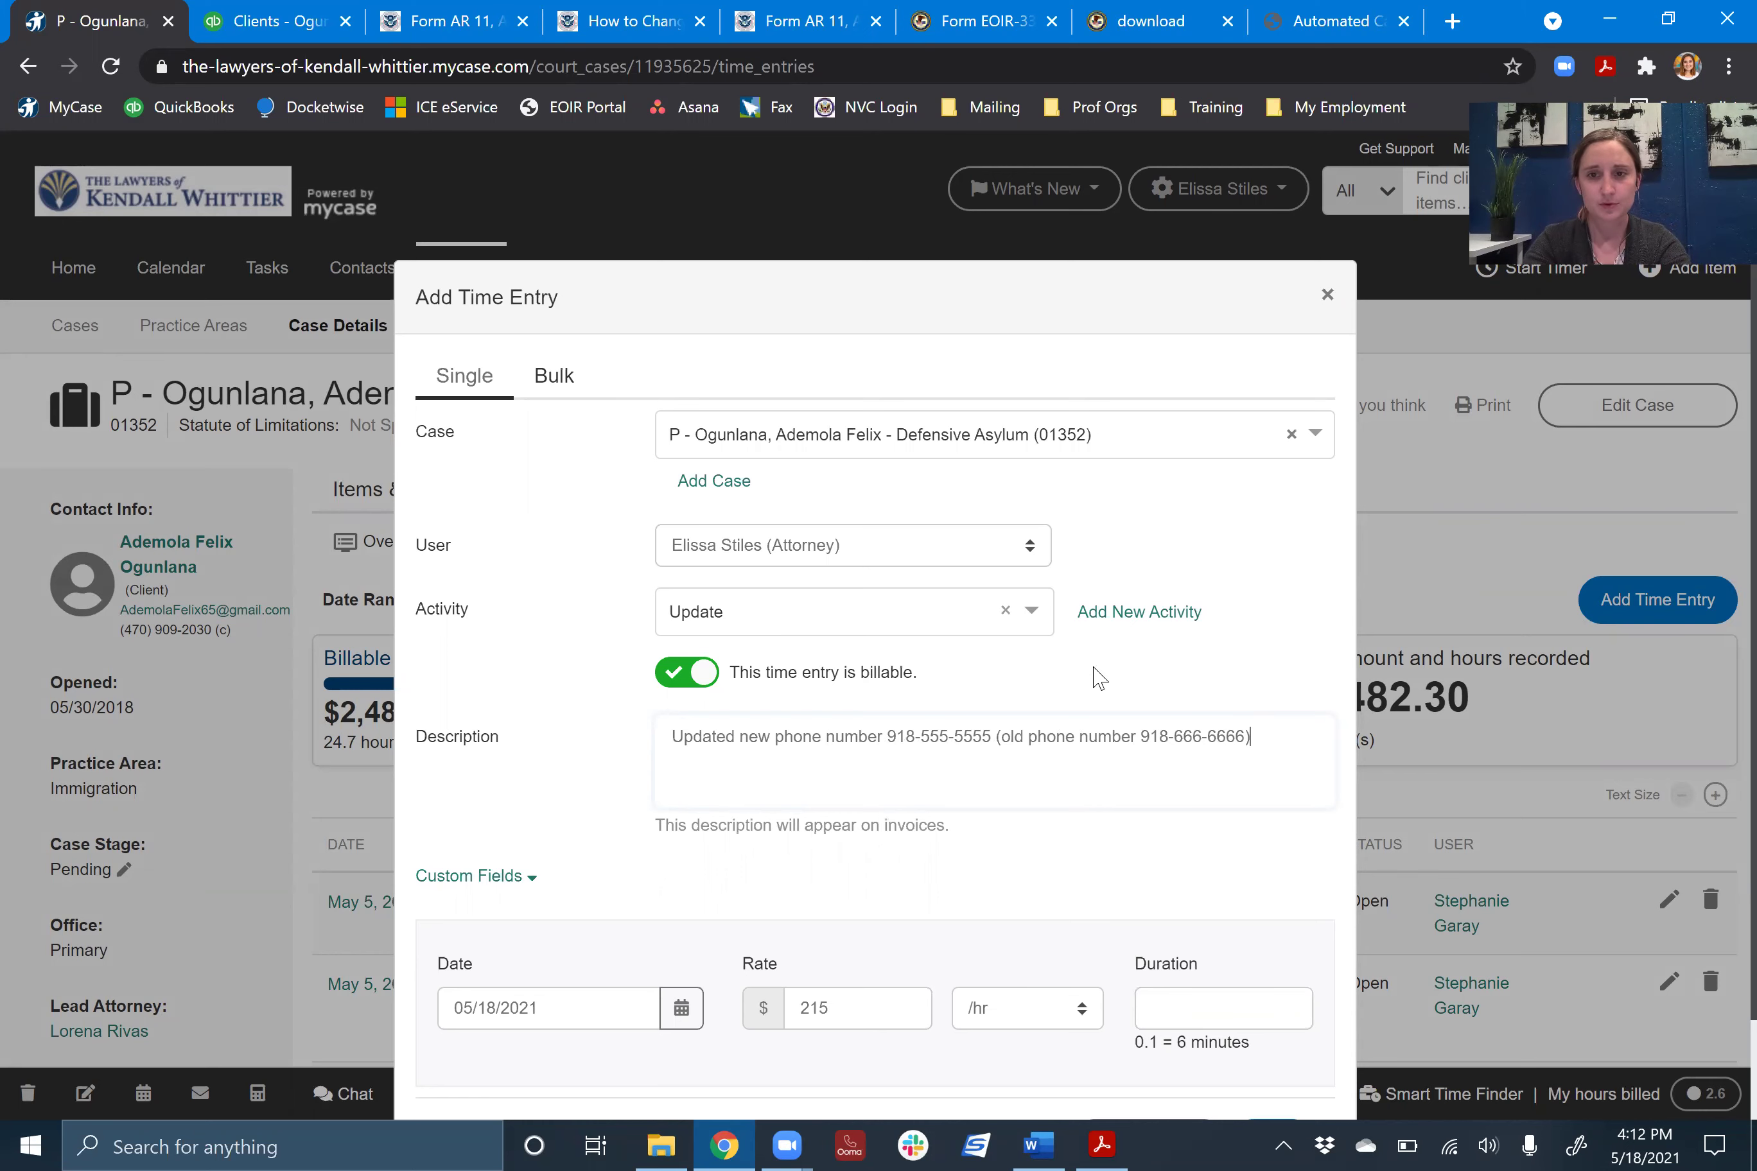
pyautogui.write(') in MyCase and QB.')
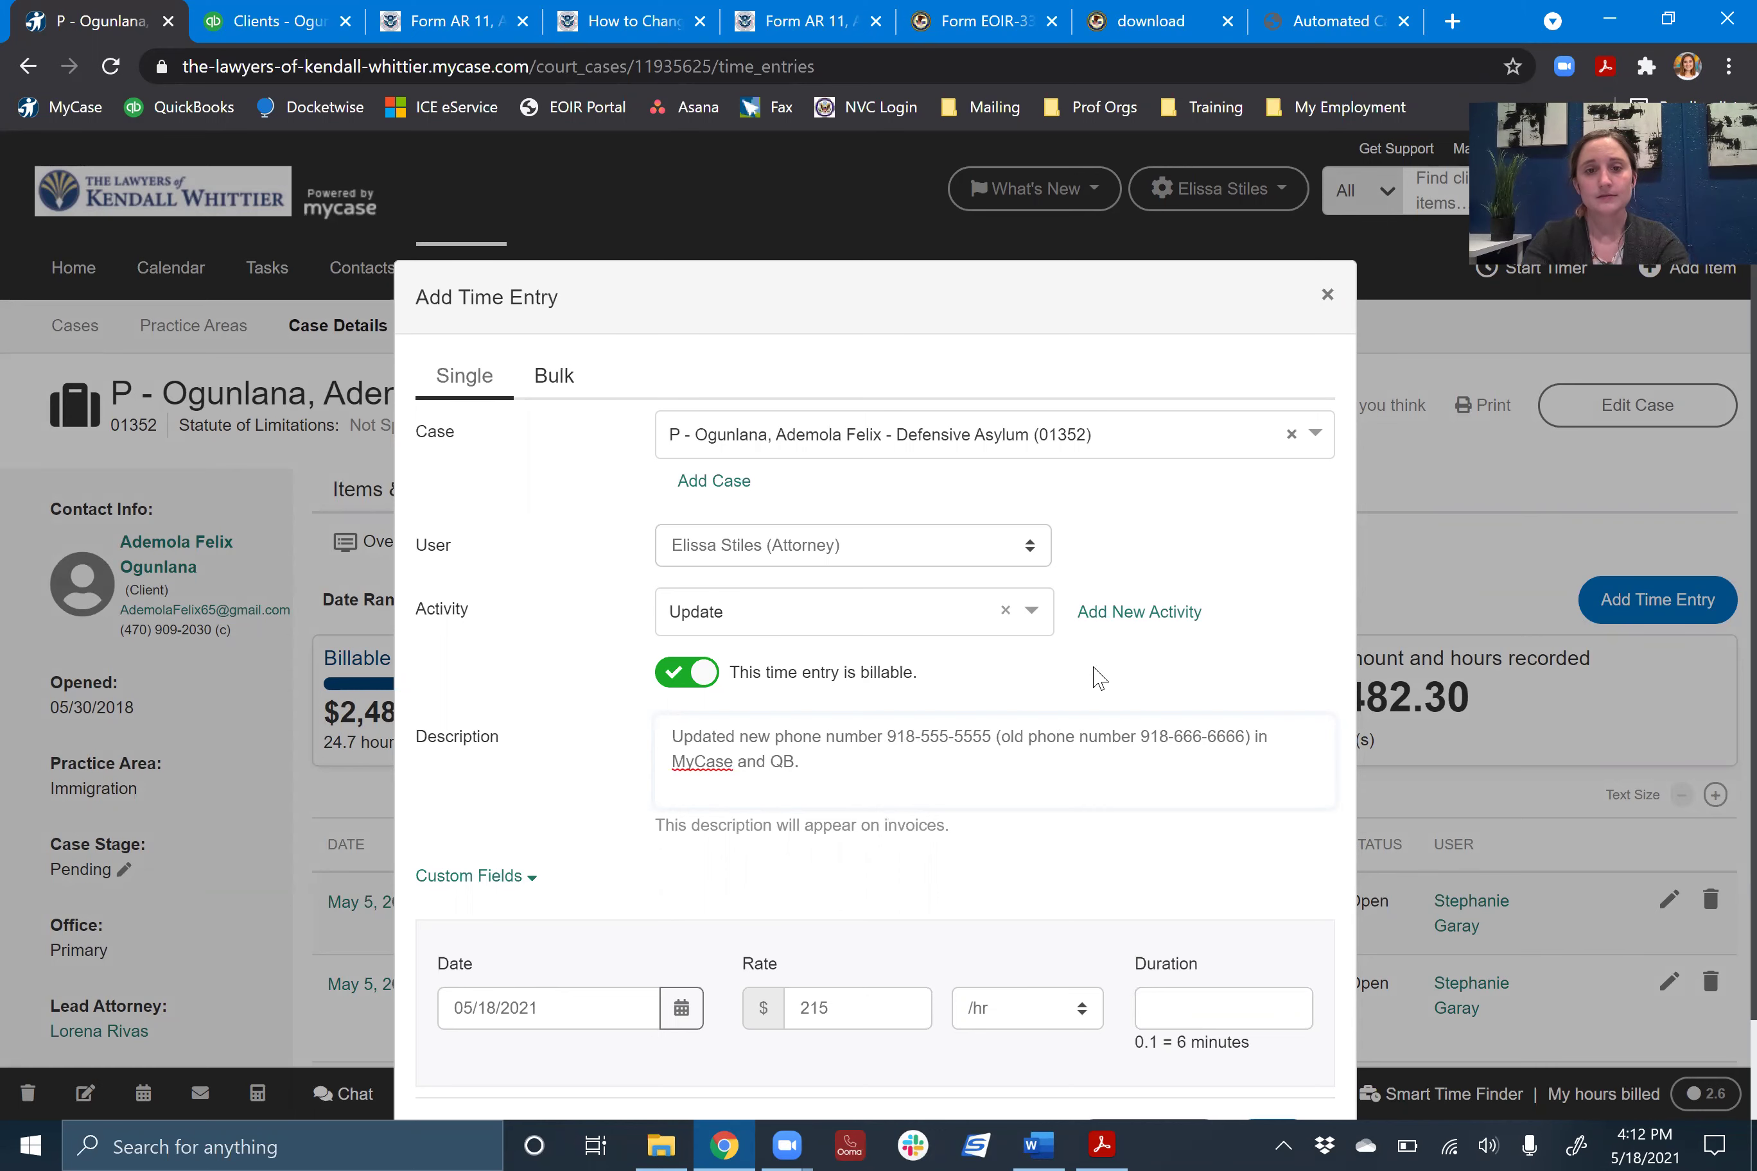
pyautogui.scroll(-2, 1248, 608)
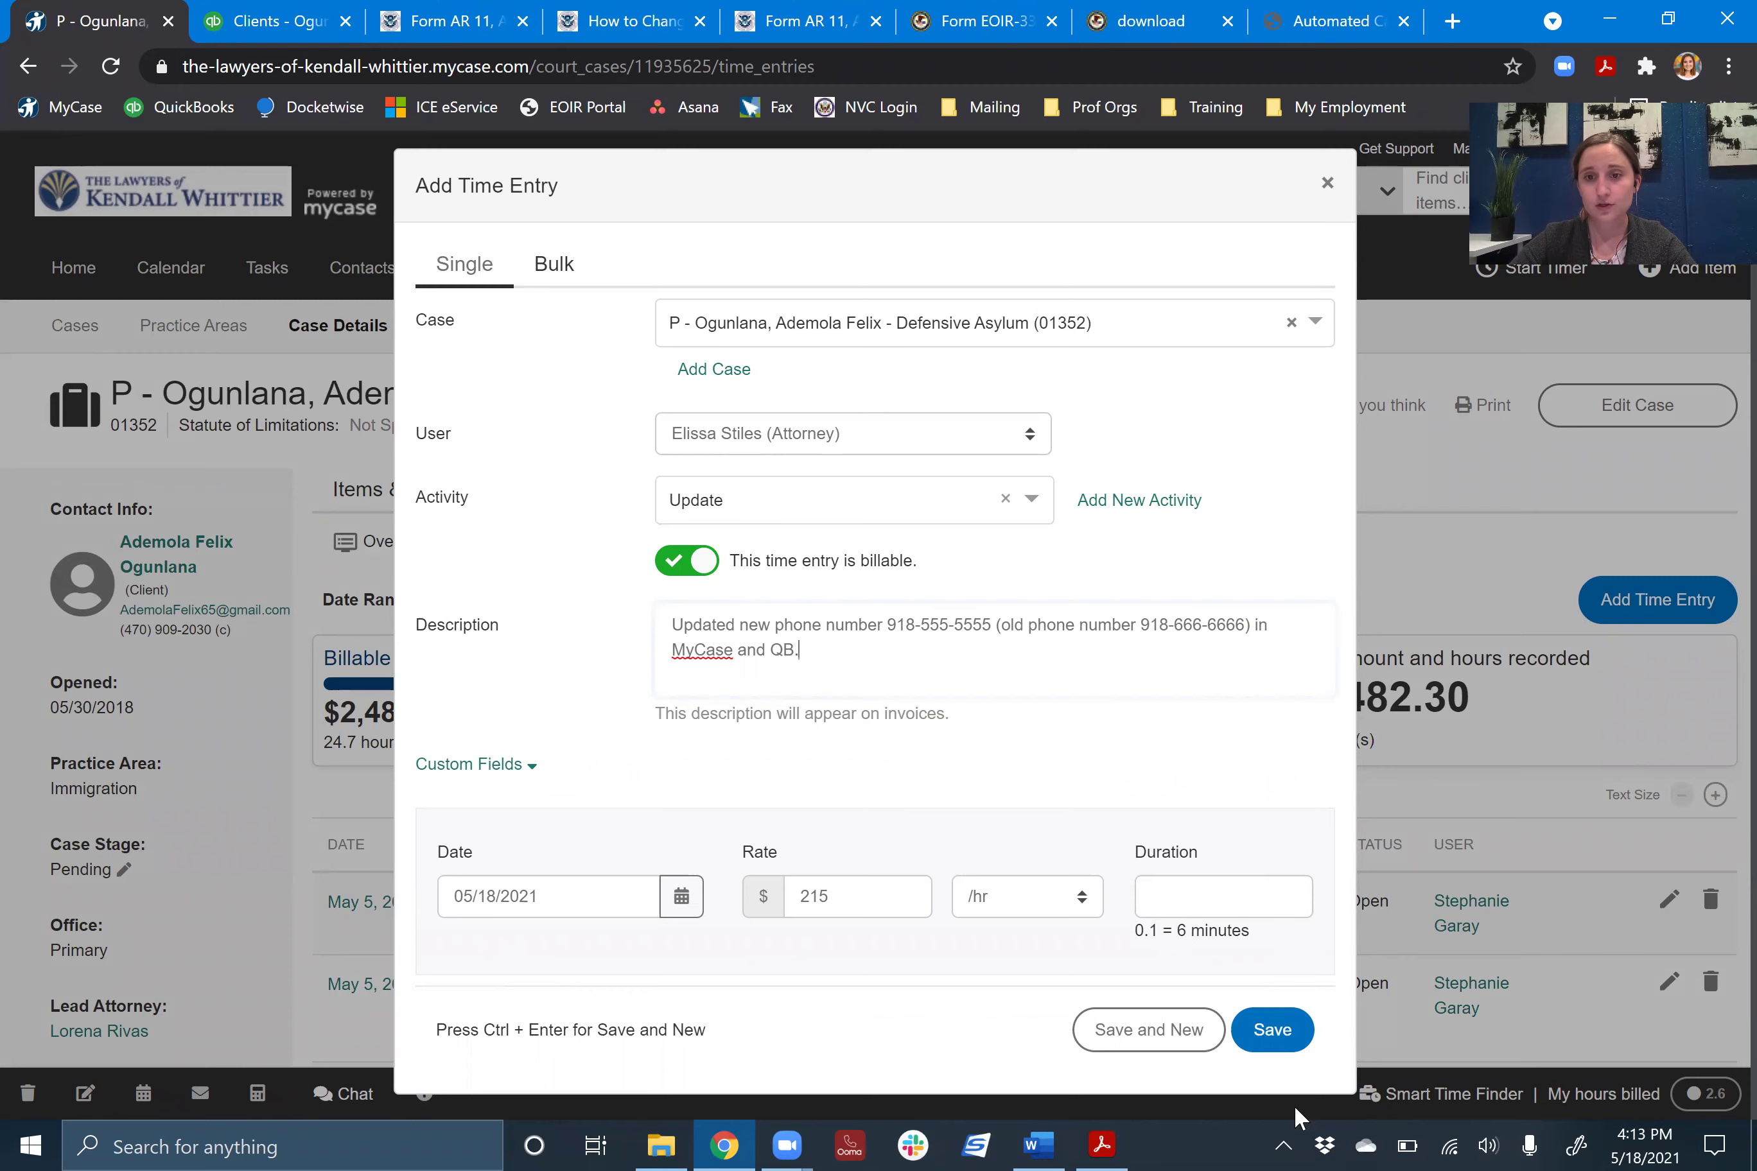
# - Discard the unsaved time entry and switch the case to its Communications view
pyautogui.click(1330, 186)
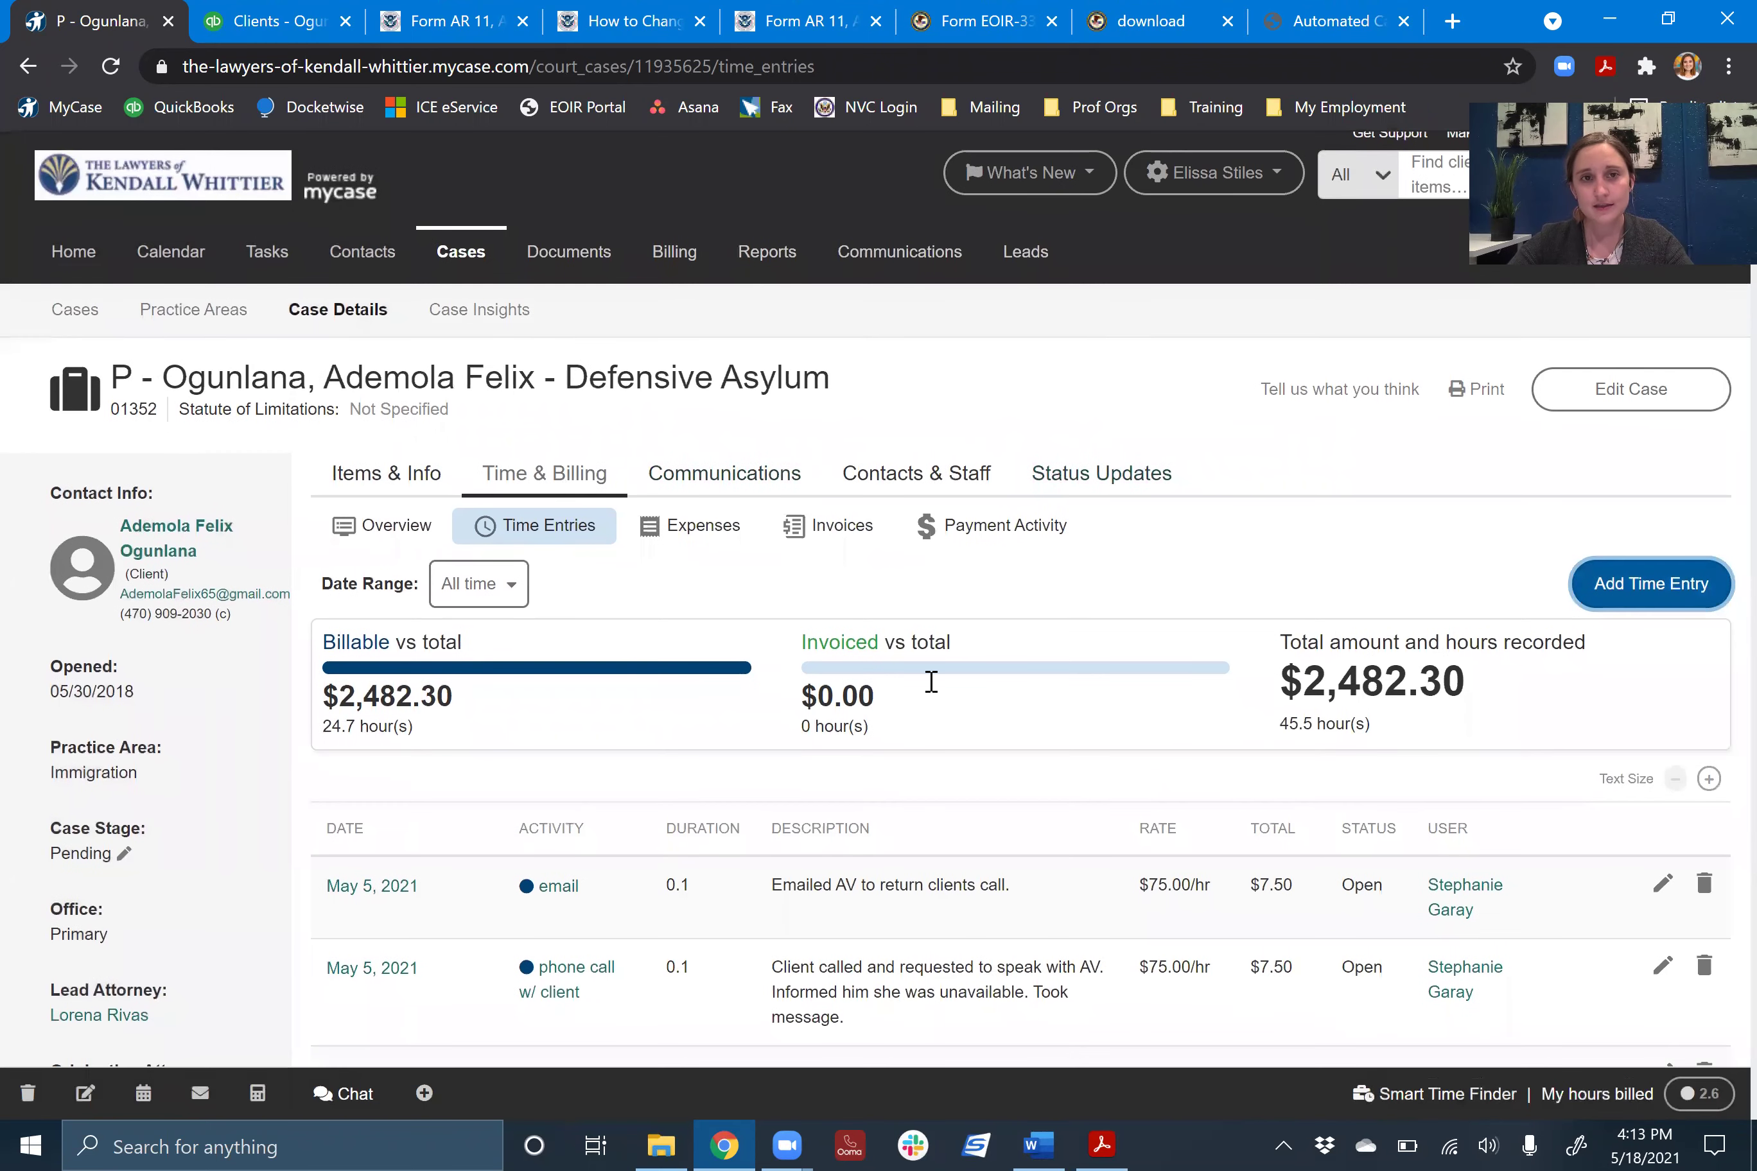
pyautogui.scroll(1, 1168, 370)
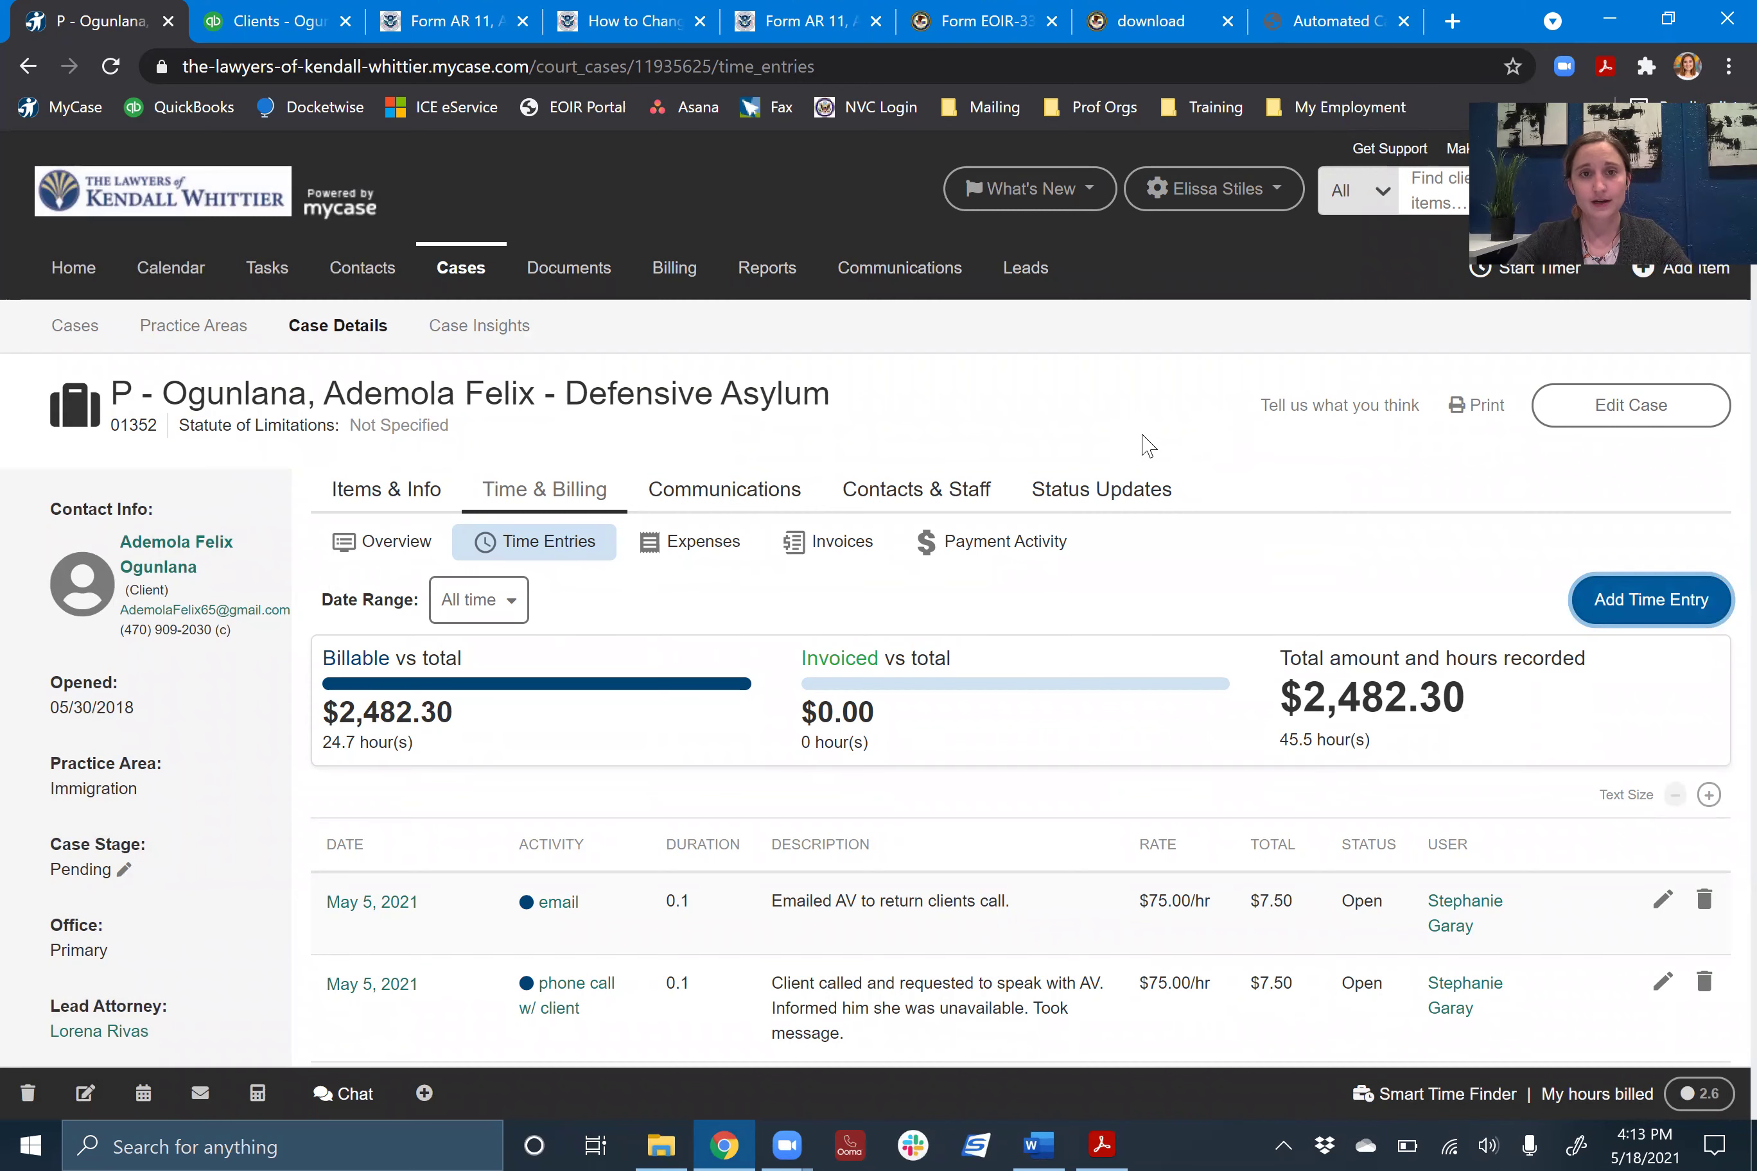
pyautogui.click(755, 492)
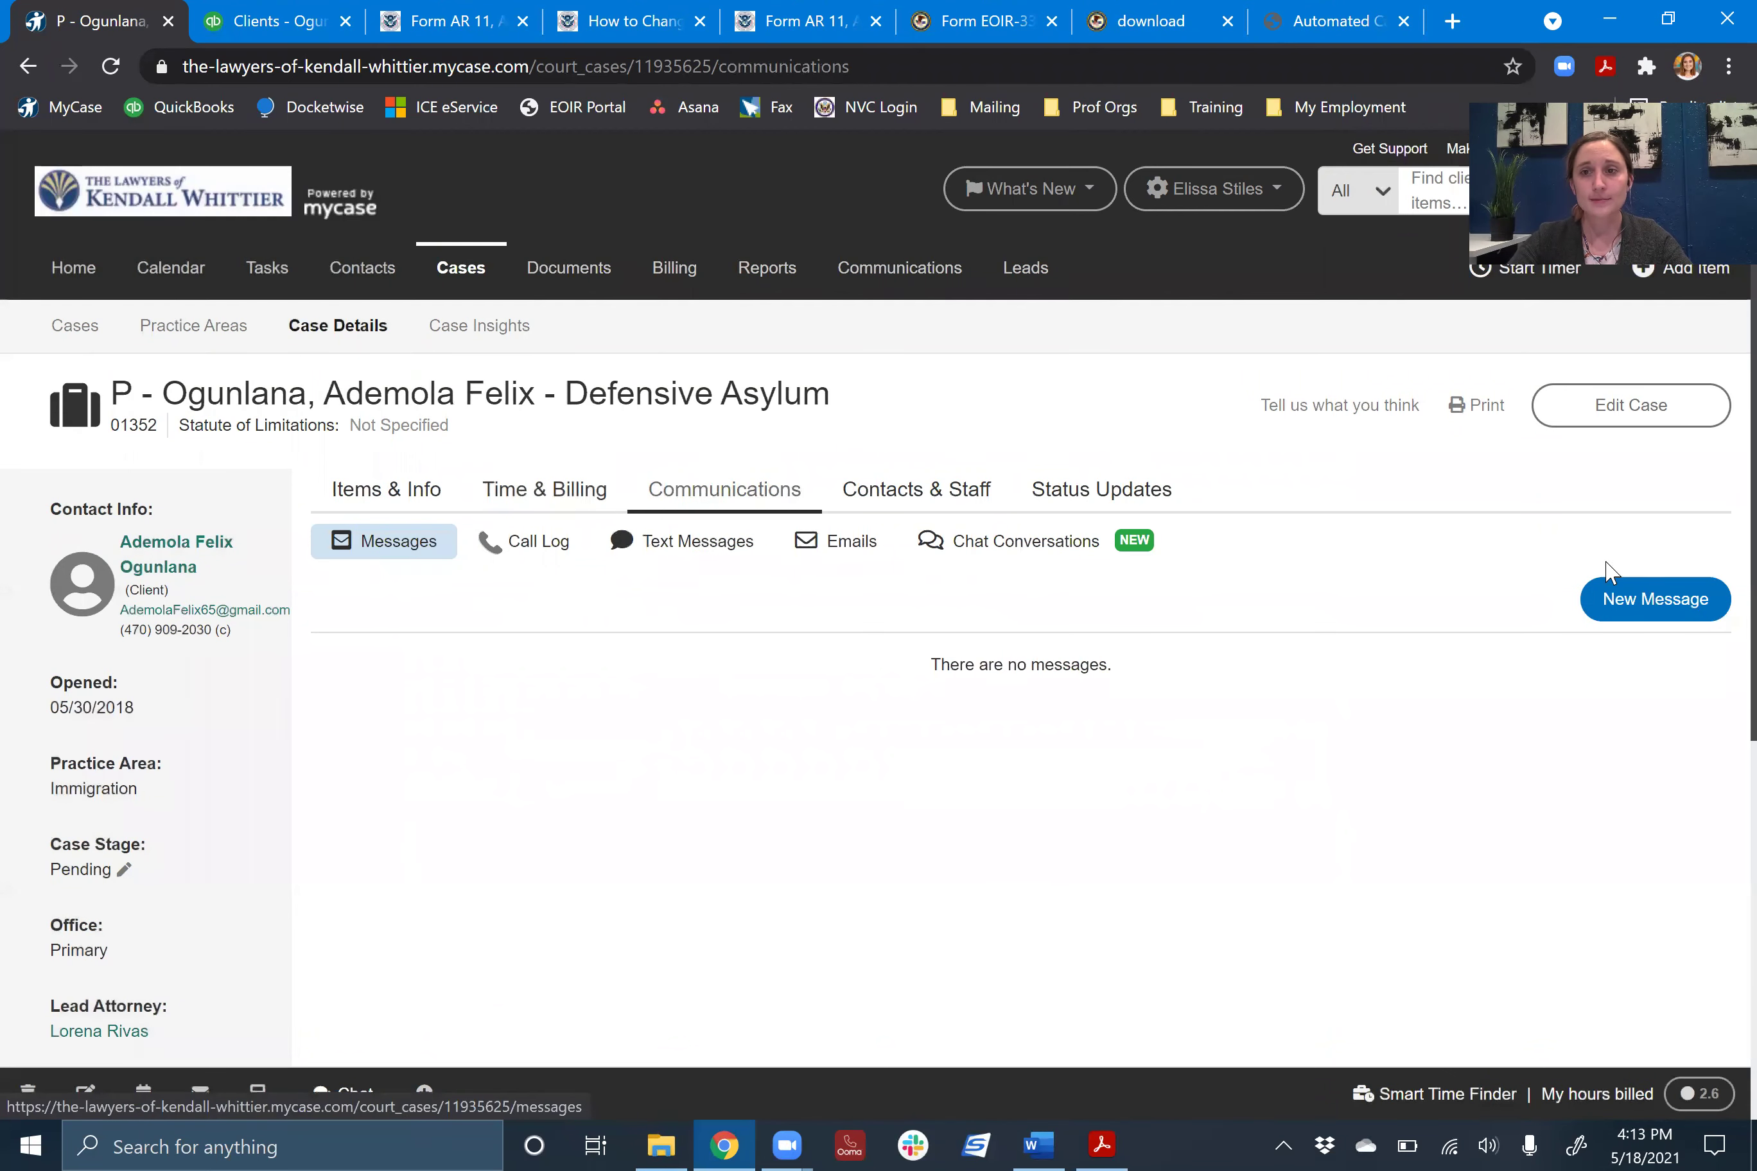
# - Draft a message to a staff member with subject 'Address Change', then close it unsent
pyautogui.click(1669, 624)
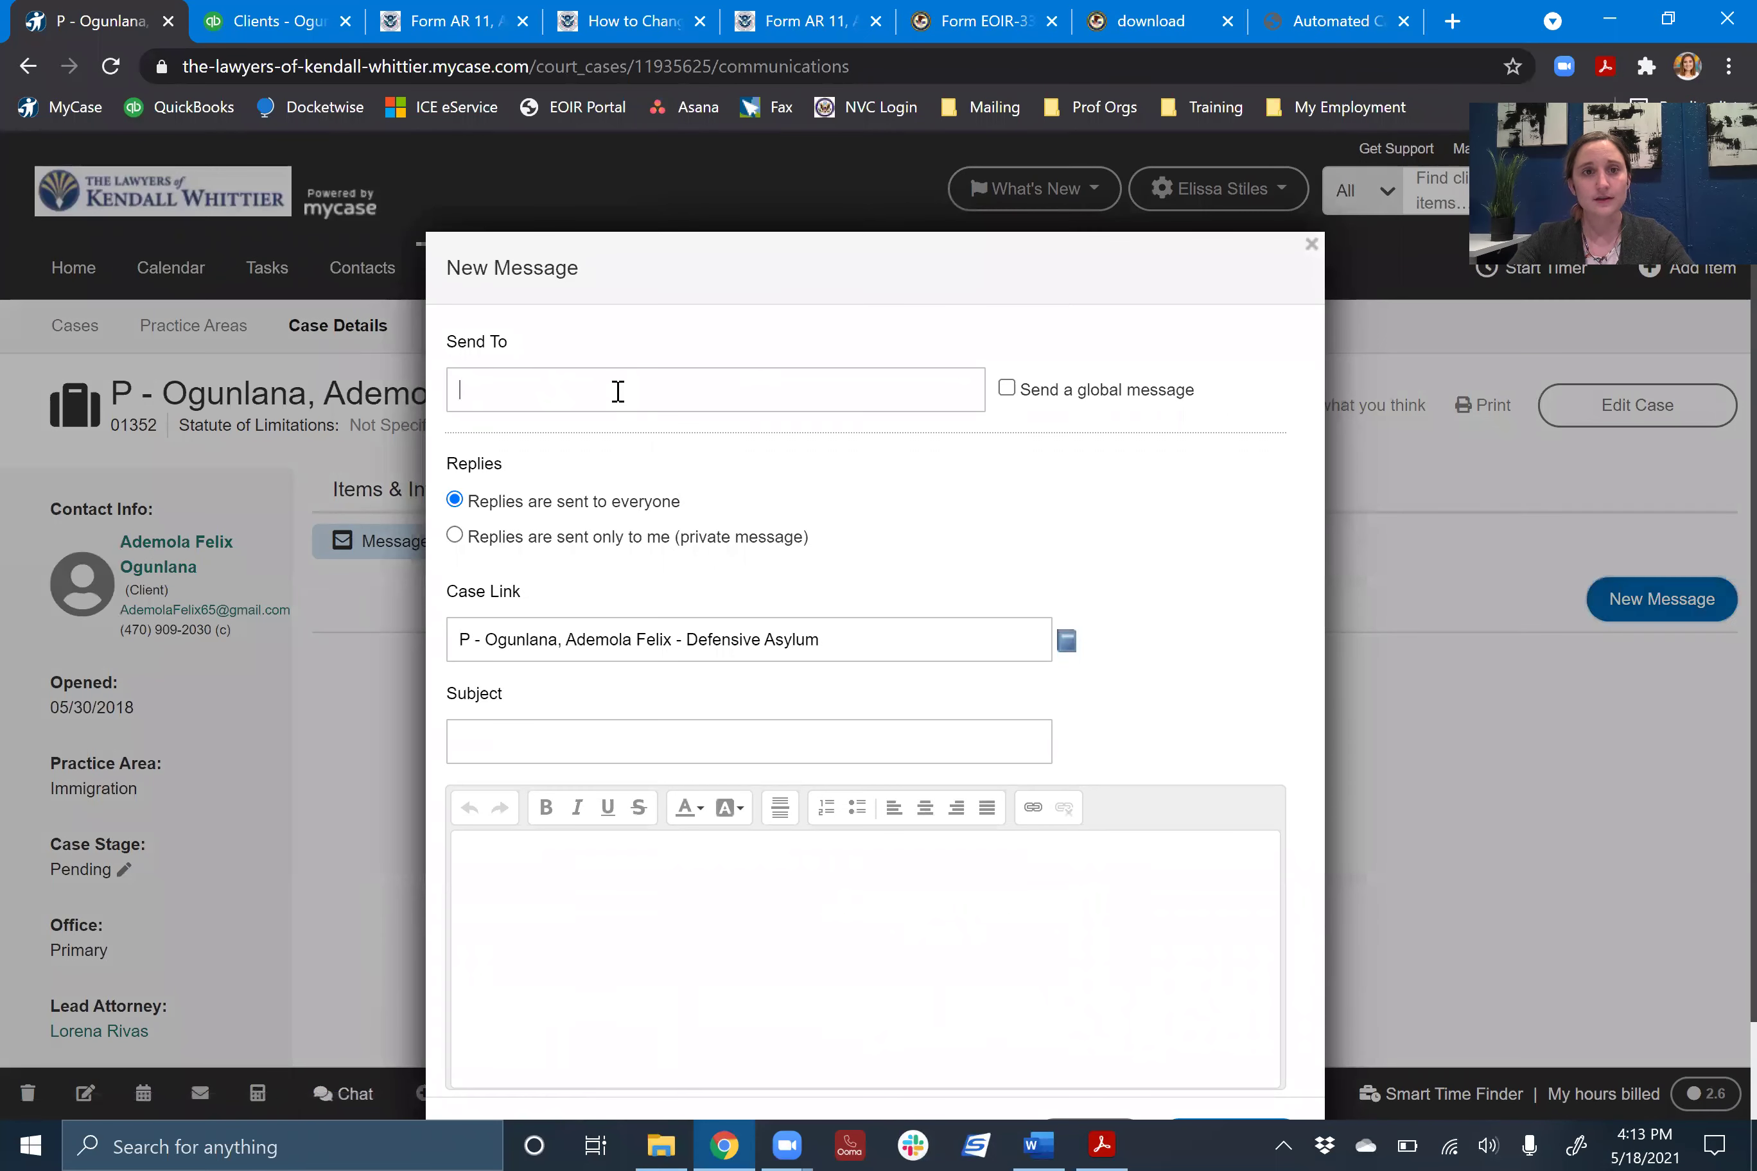
pyautogui.write('whitney')
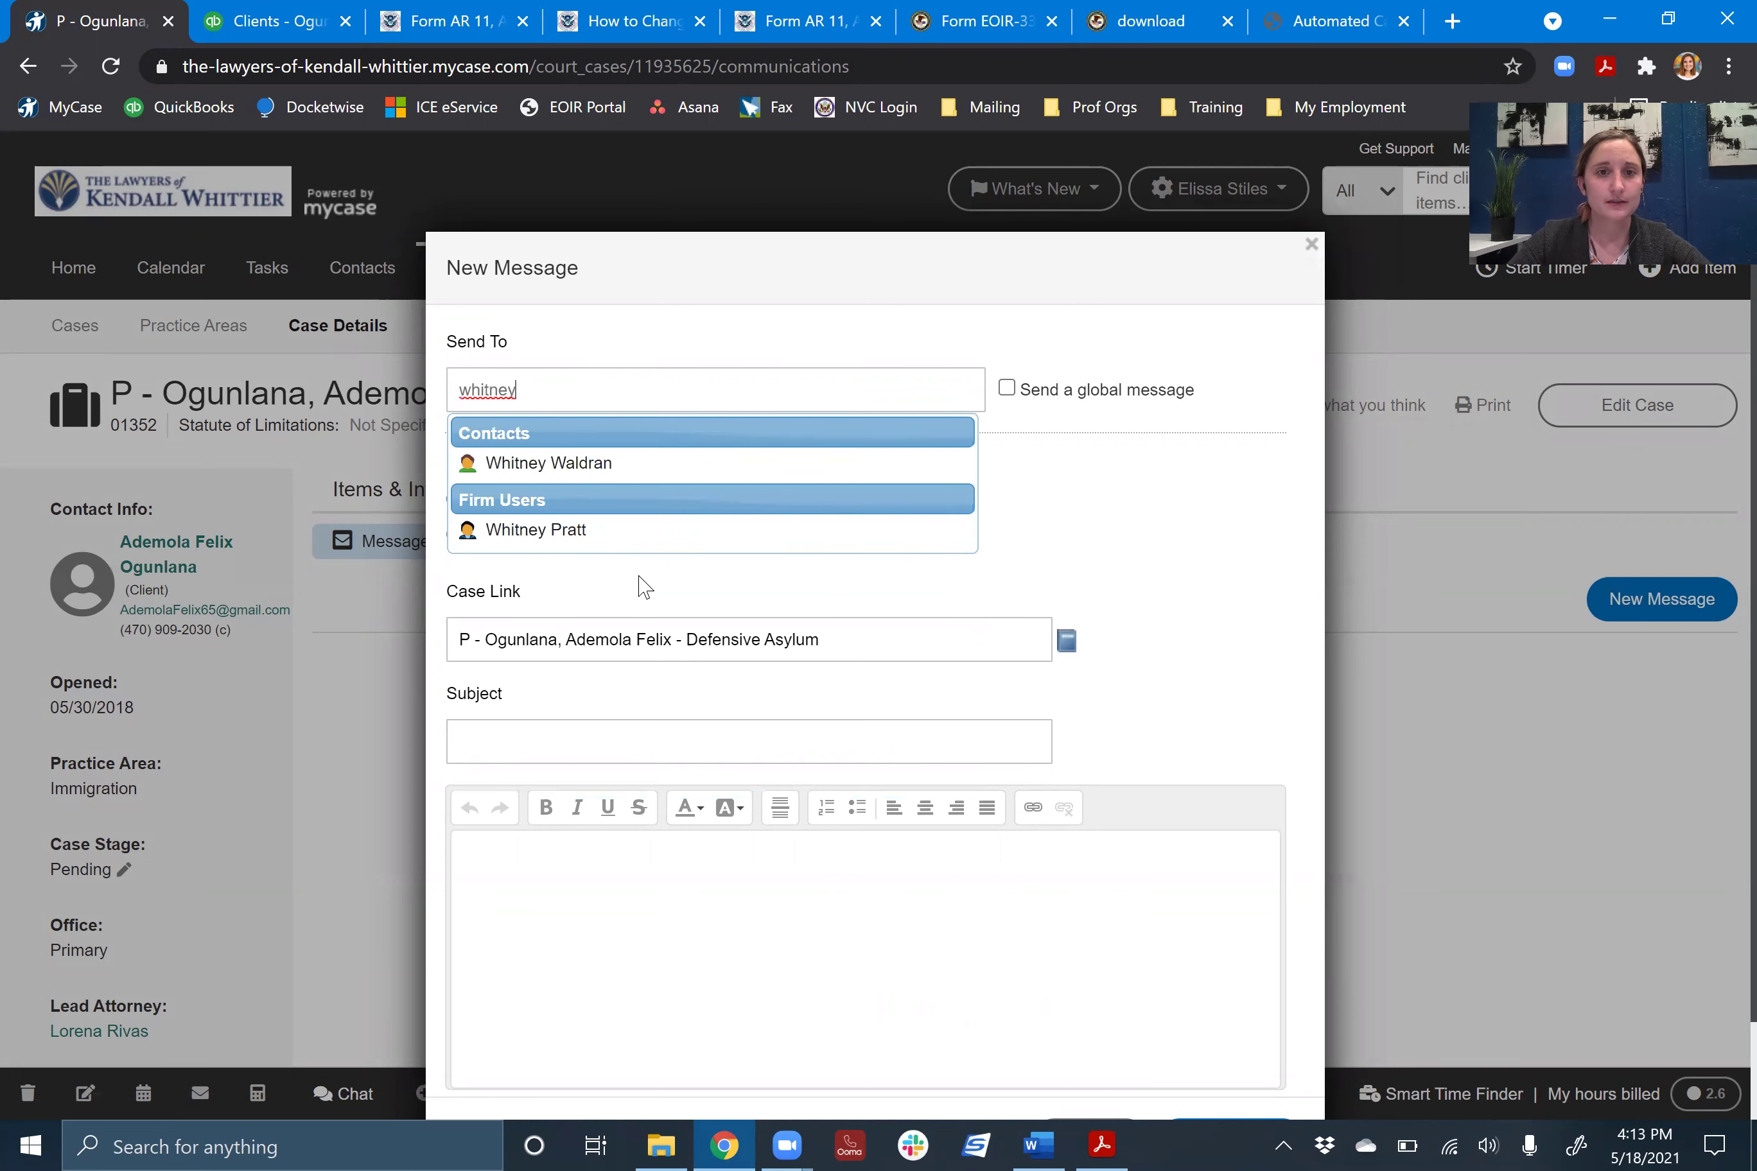
pyautogui.click(643, 535)
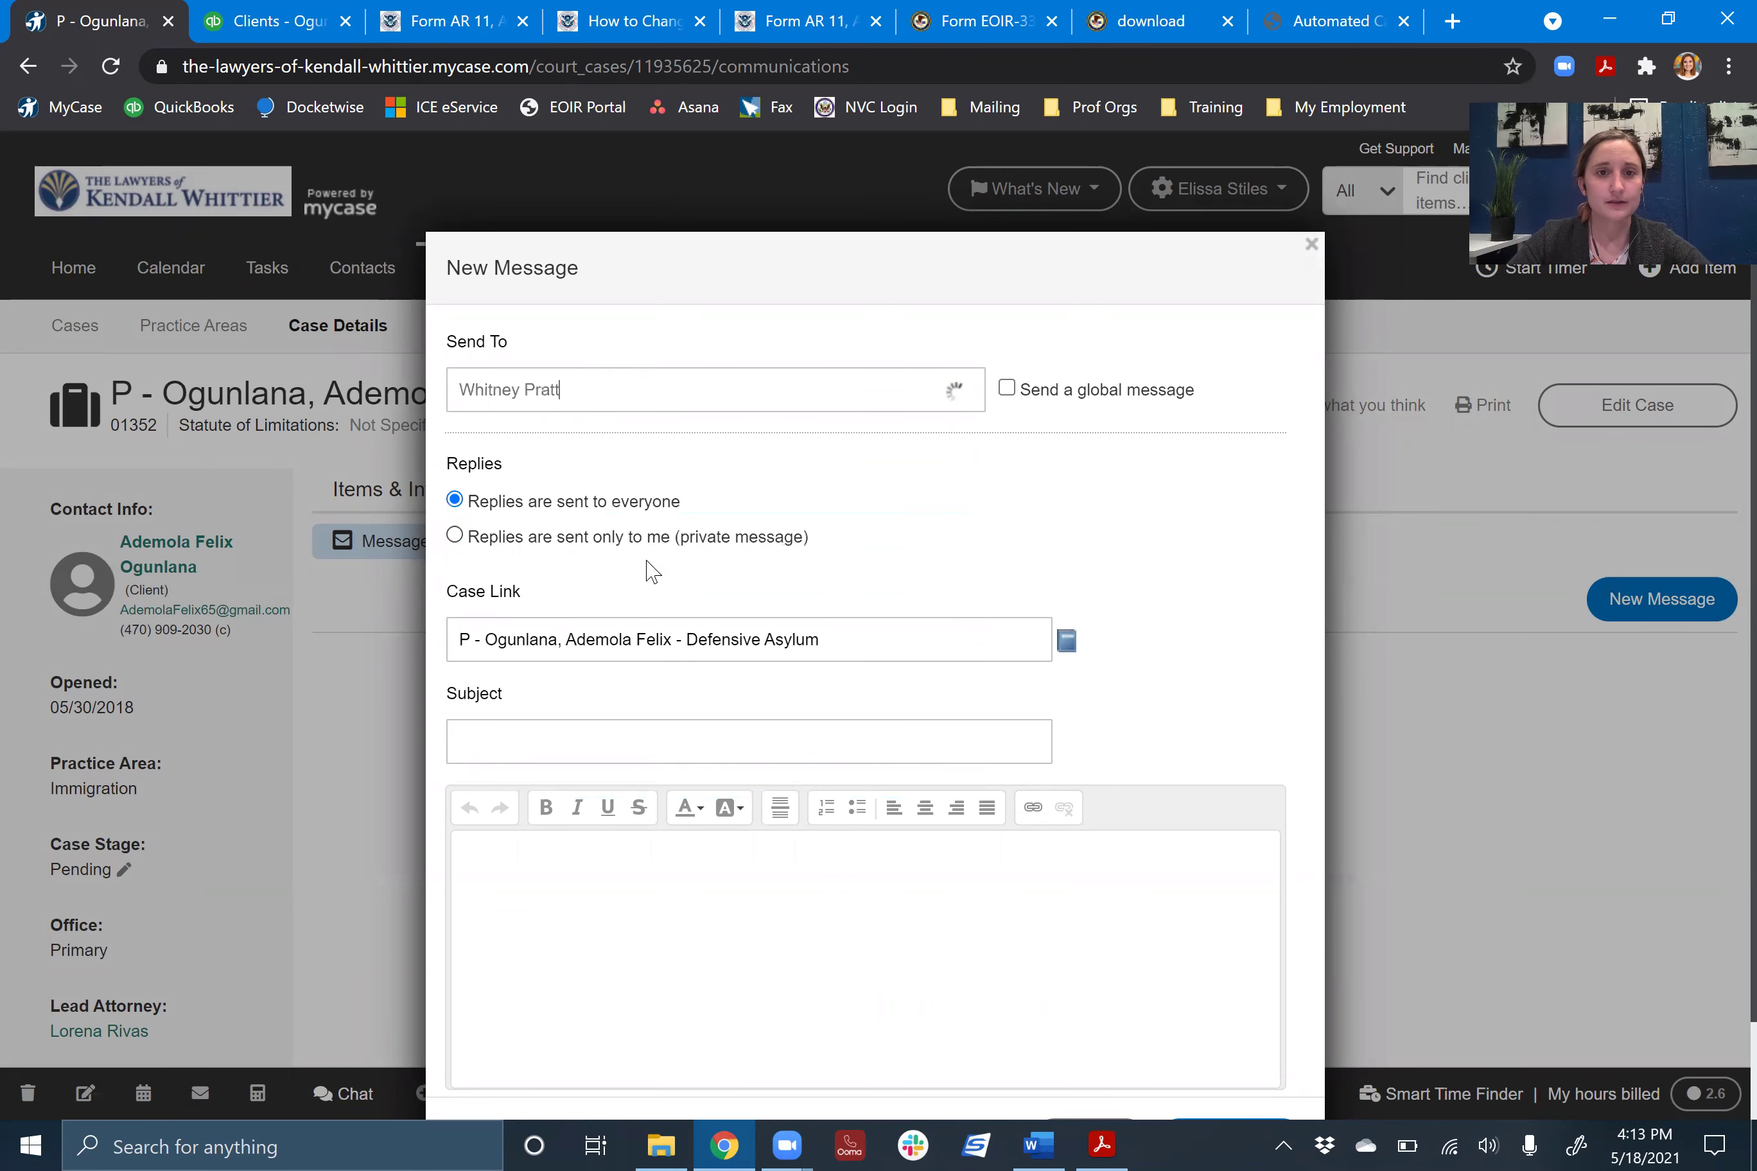
pyautogui.click(649, 789)
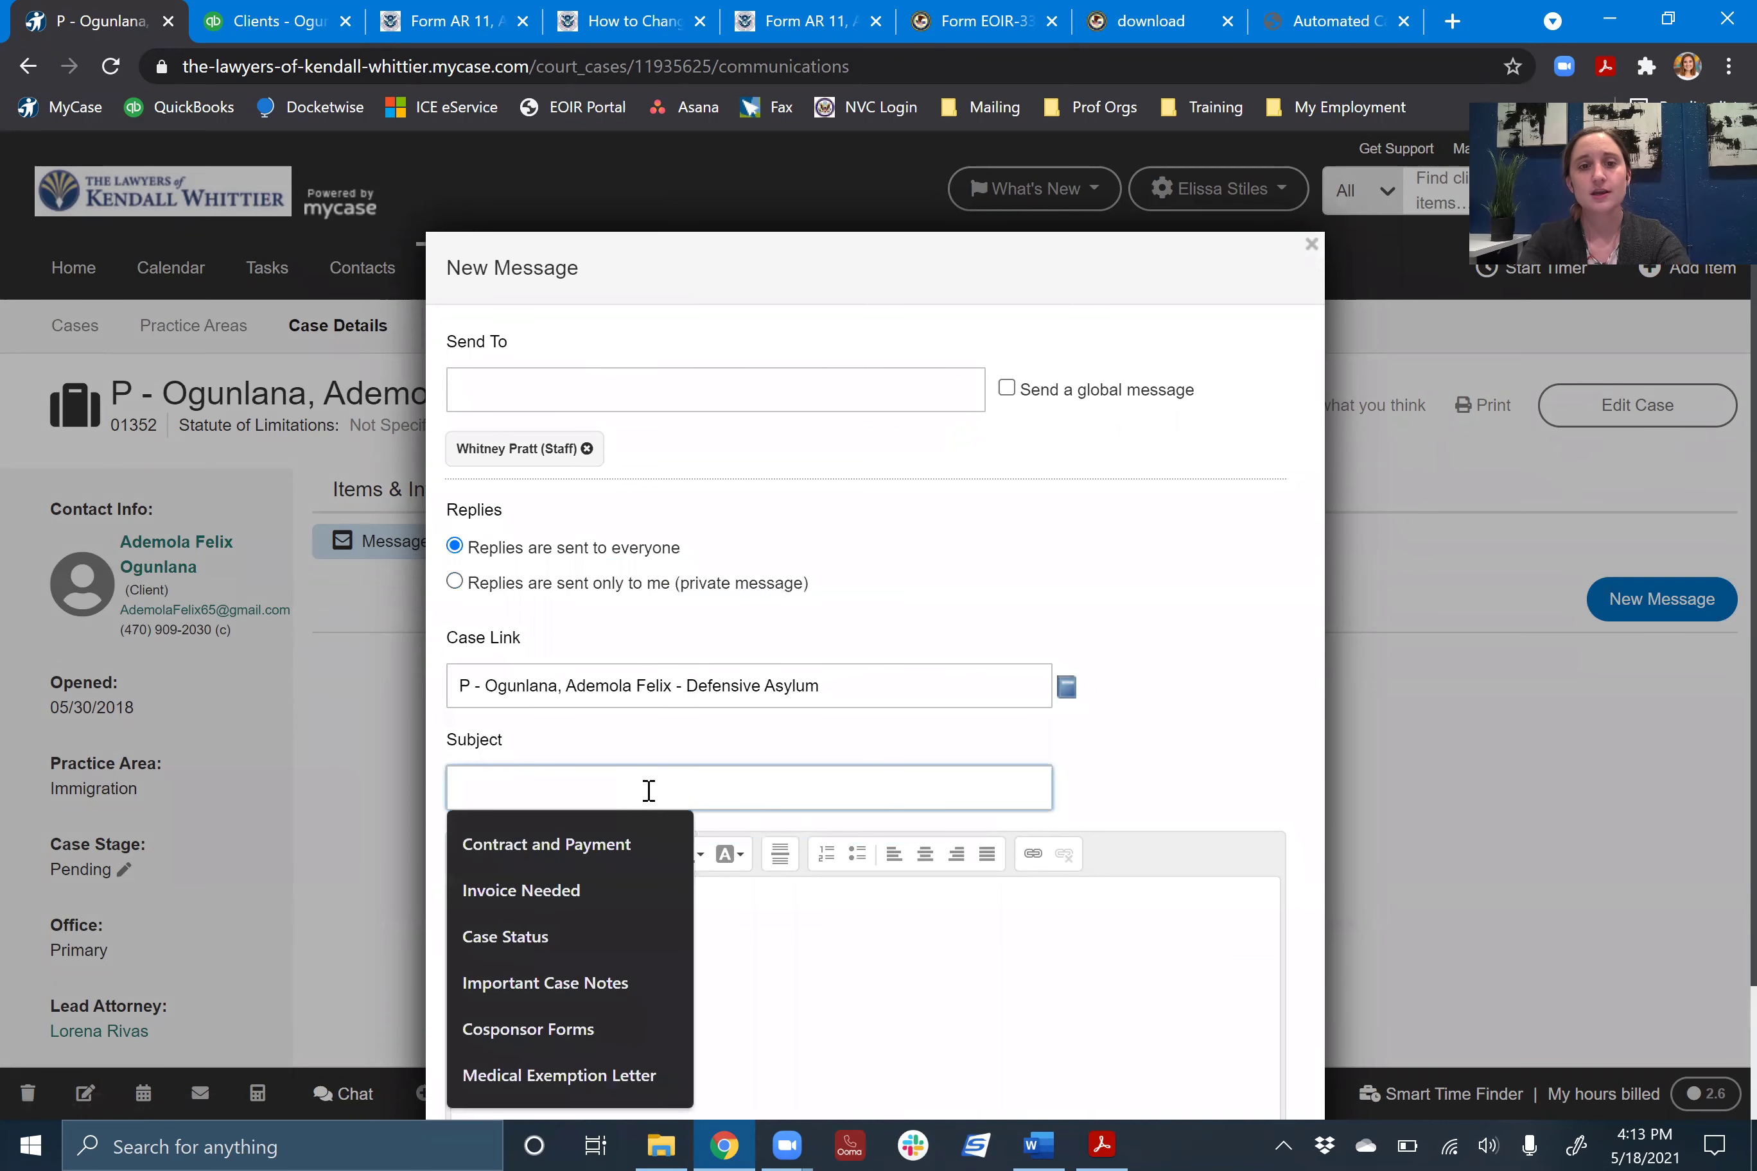
pyautogui.write('Address Change')
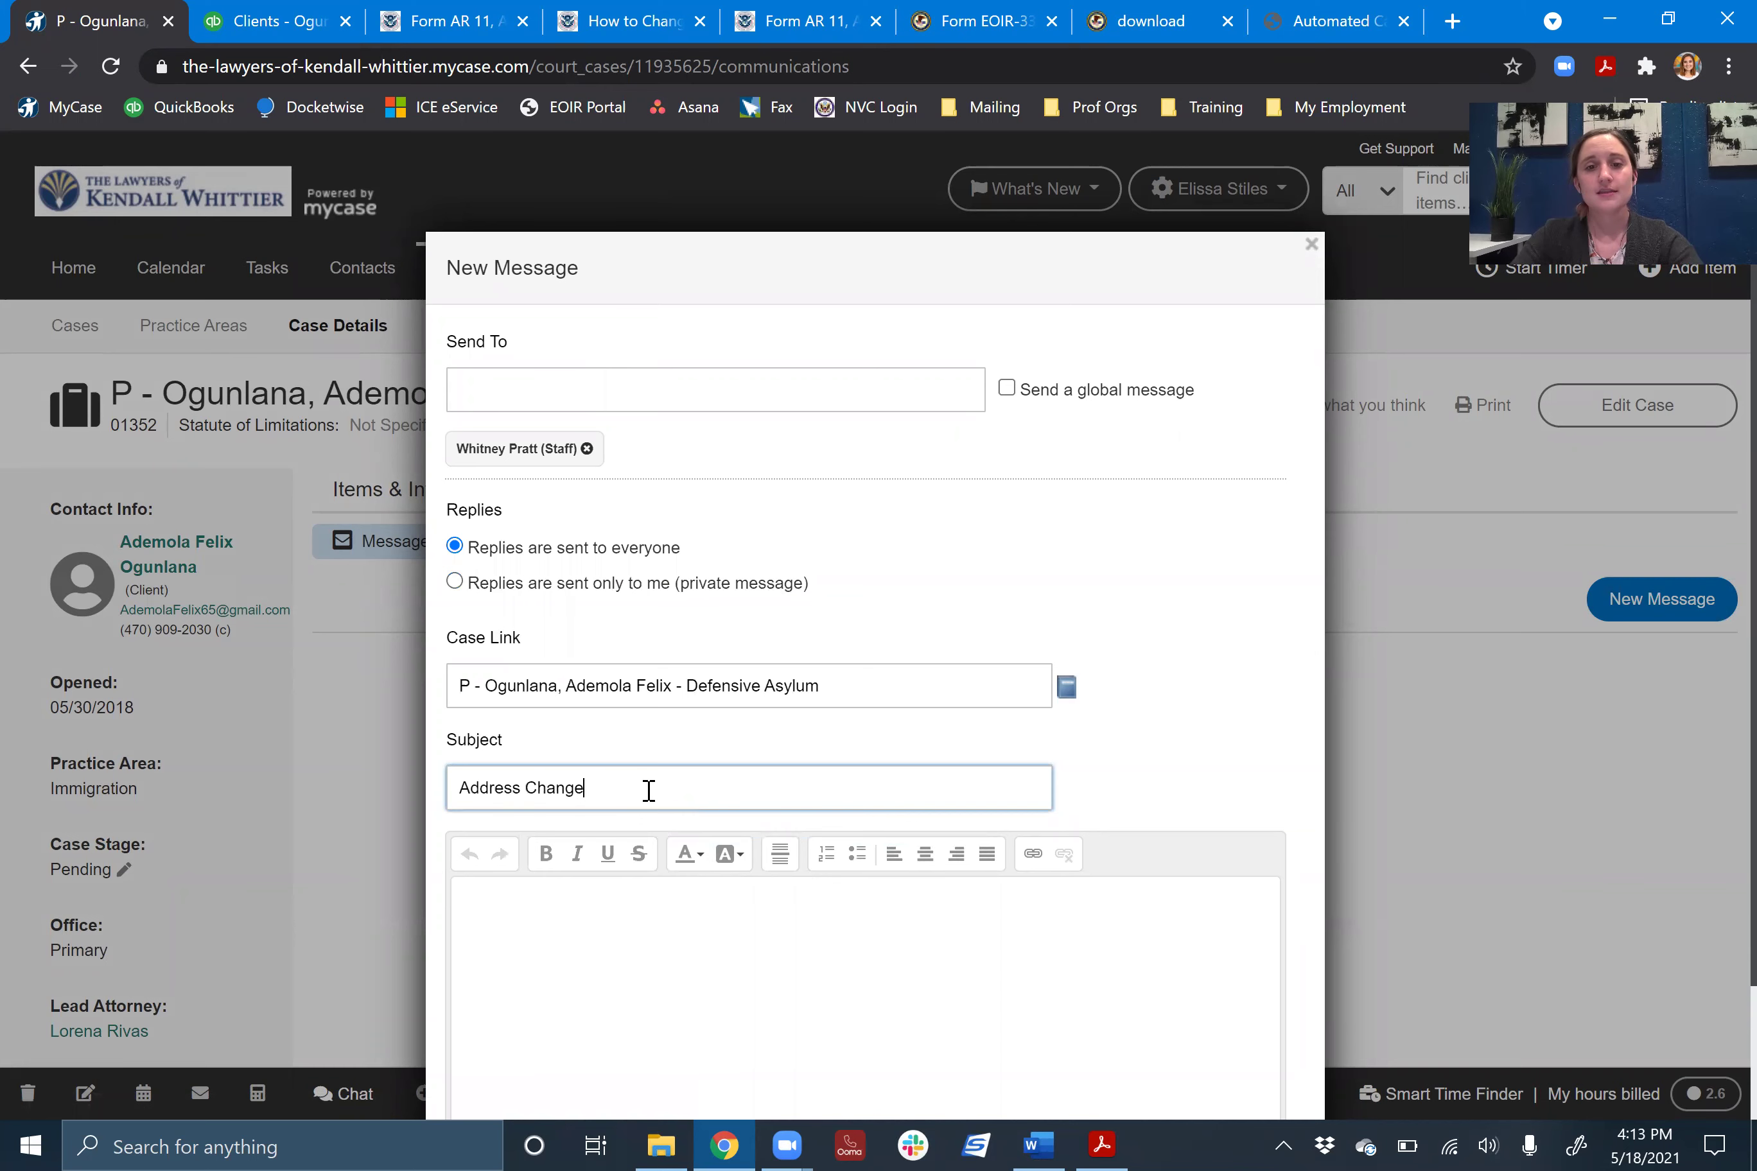
pyautogui.click(747, 904)
pyautogui.scroll(-5, 747, 904)
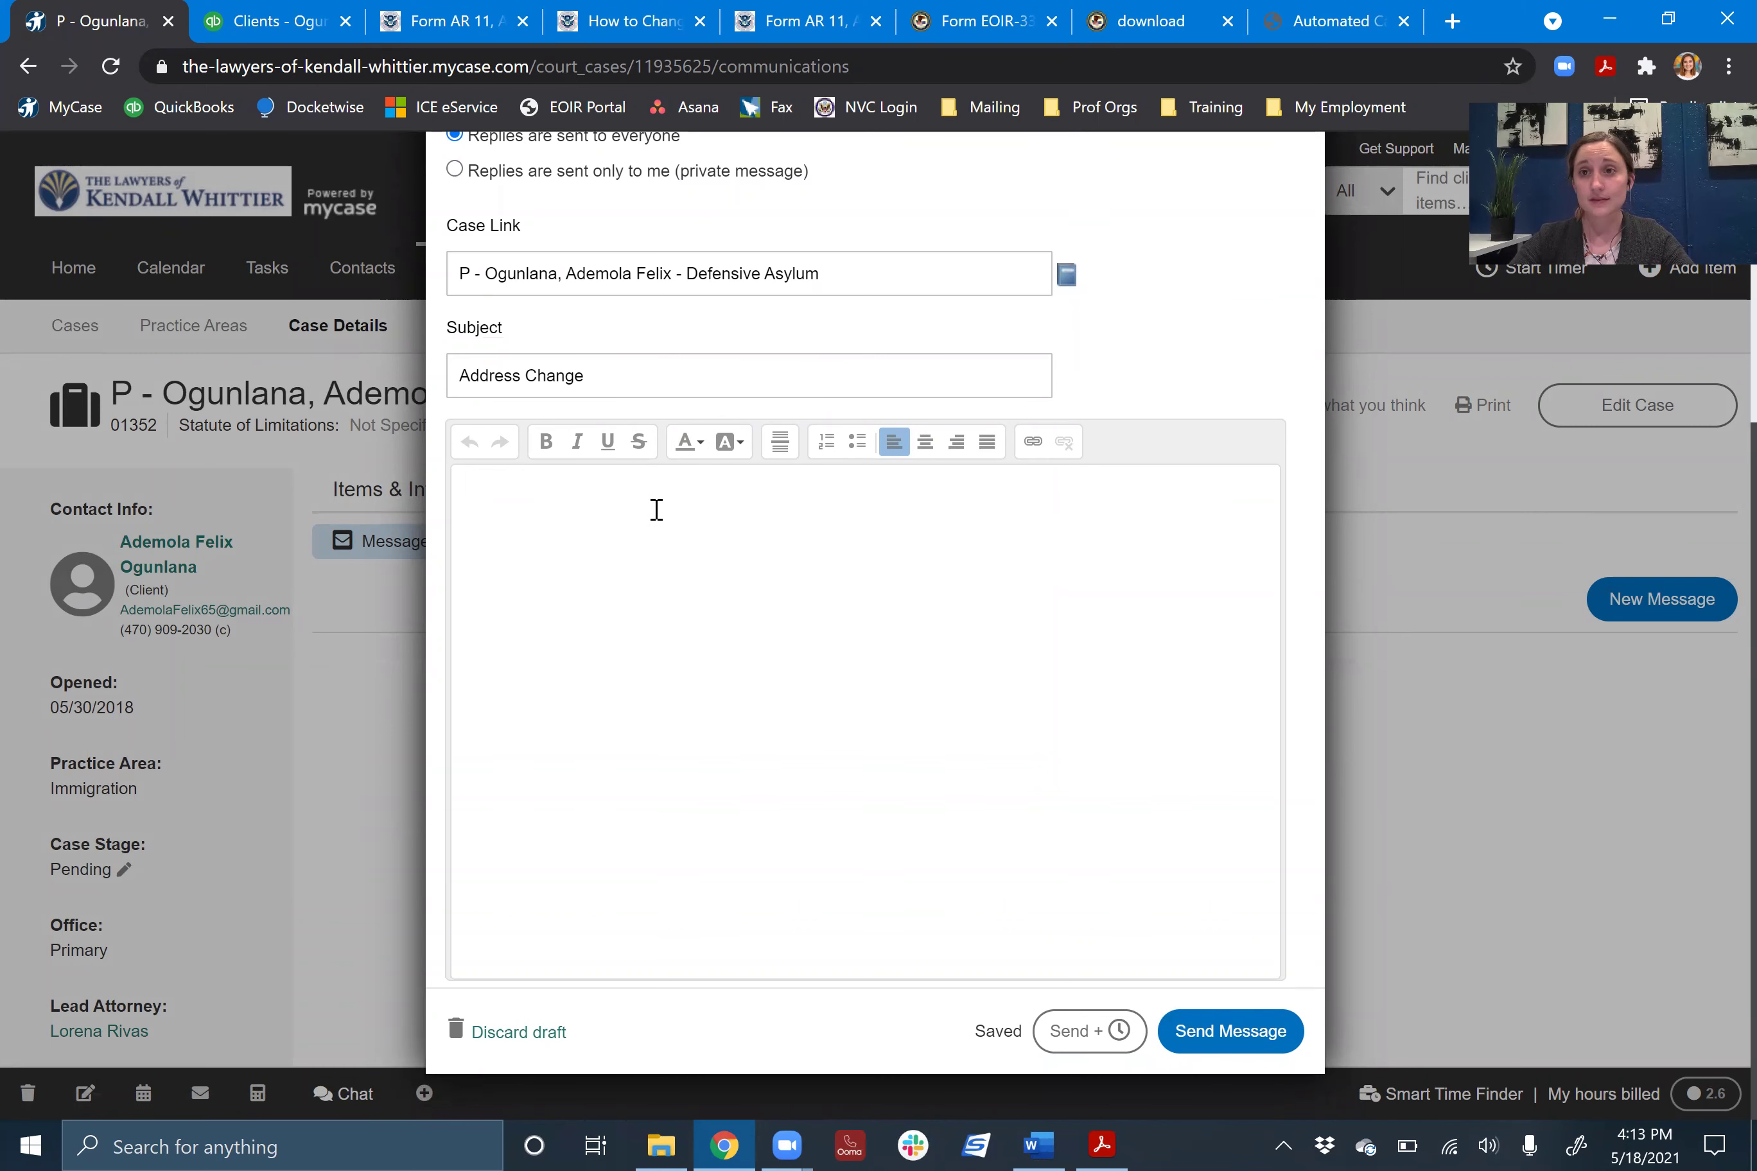
pyautogui.scroll(5, 656, 510)
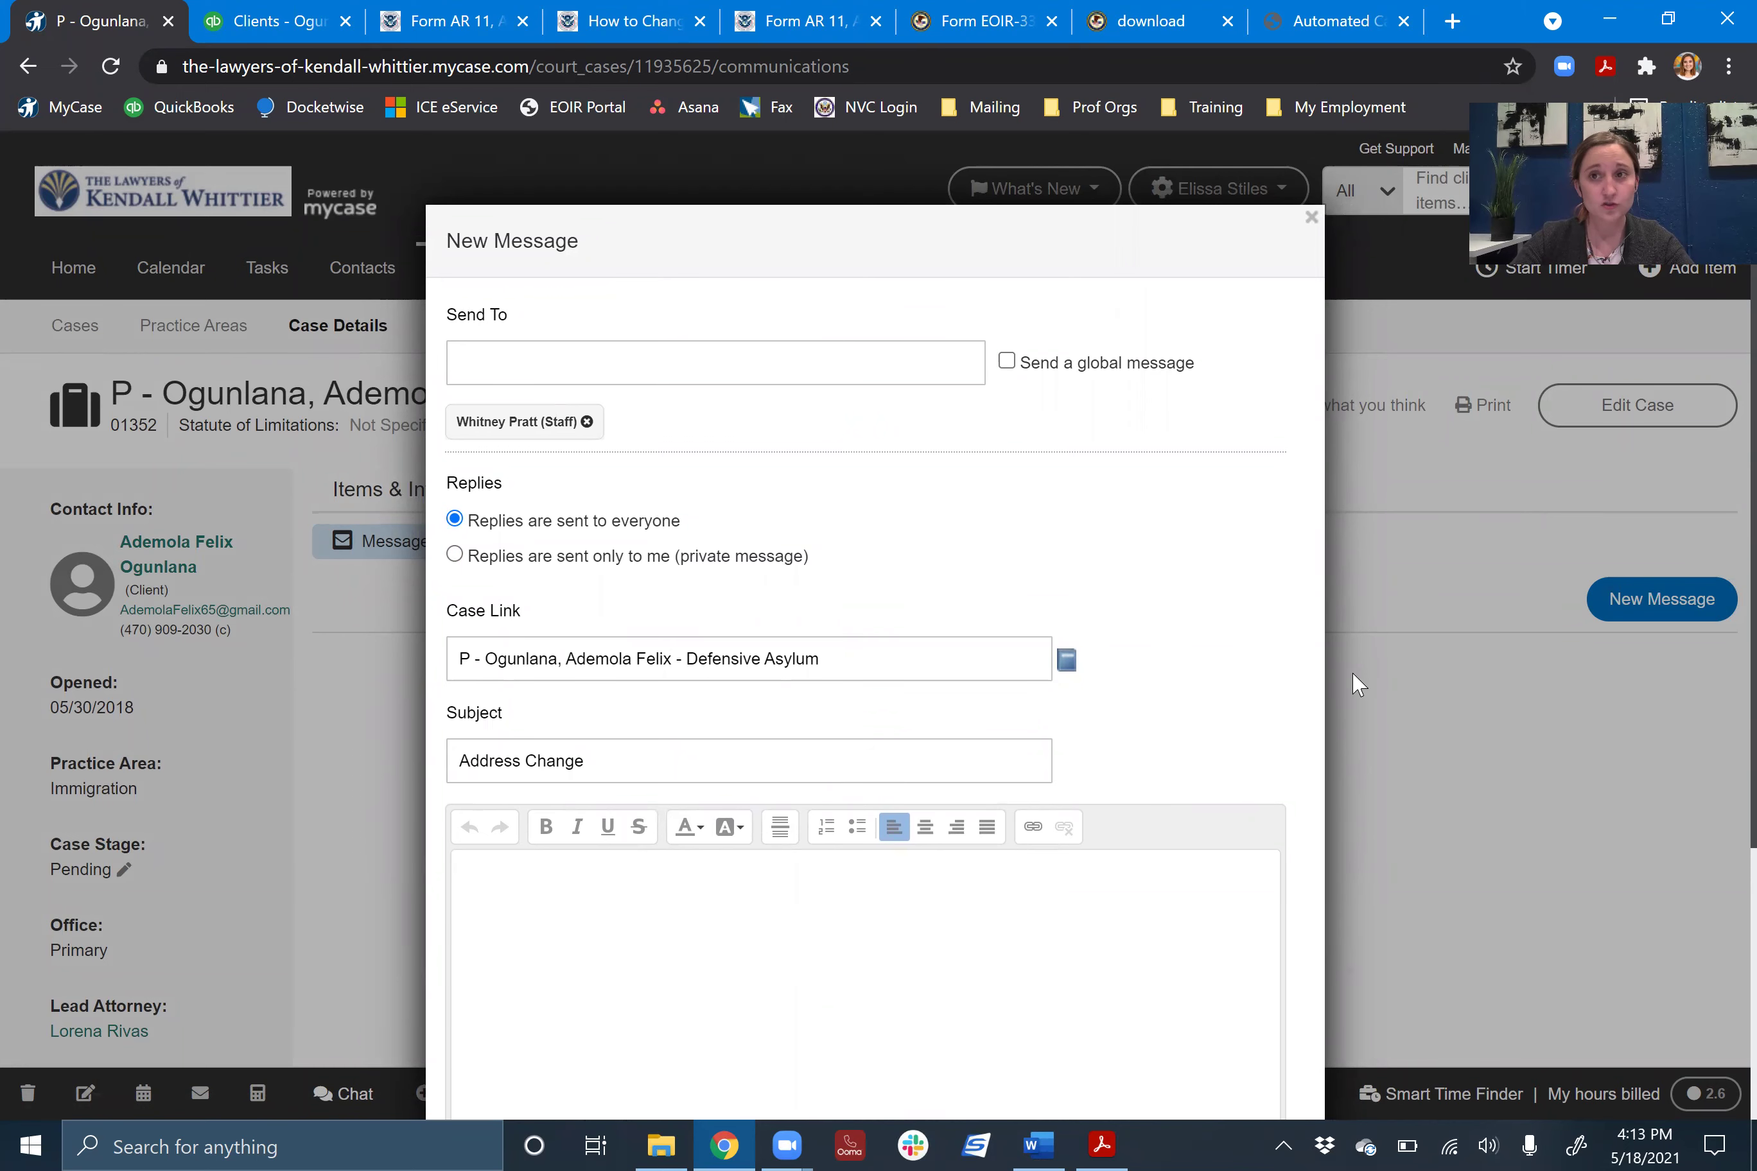
pyautogui.scroll(-1, 1310, 274)
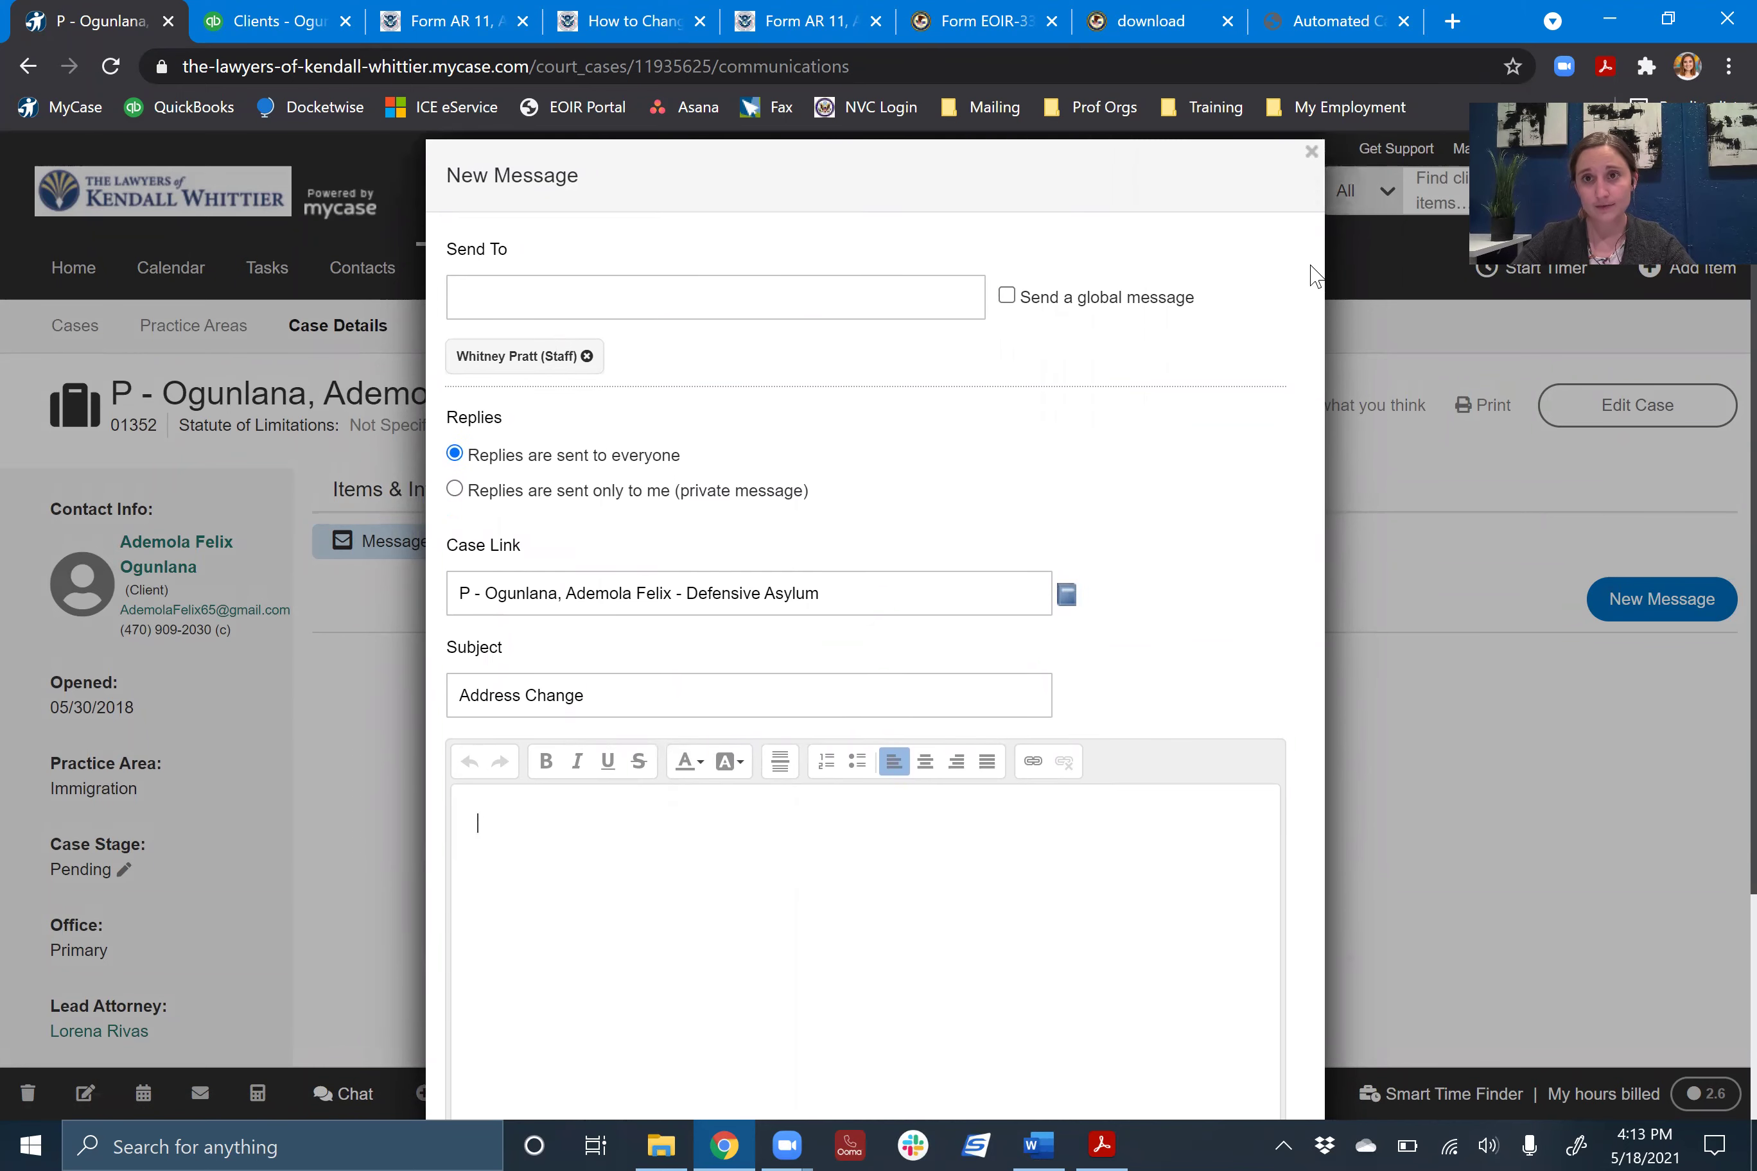
pyautogui.click(1313, 149)
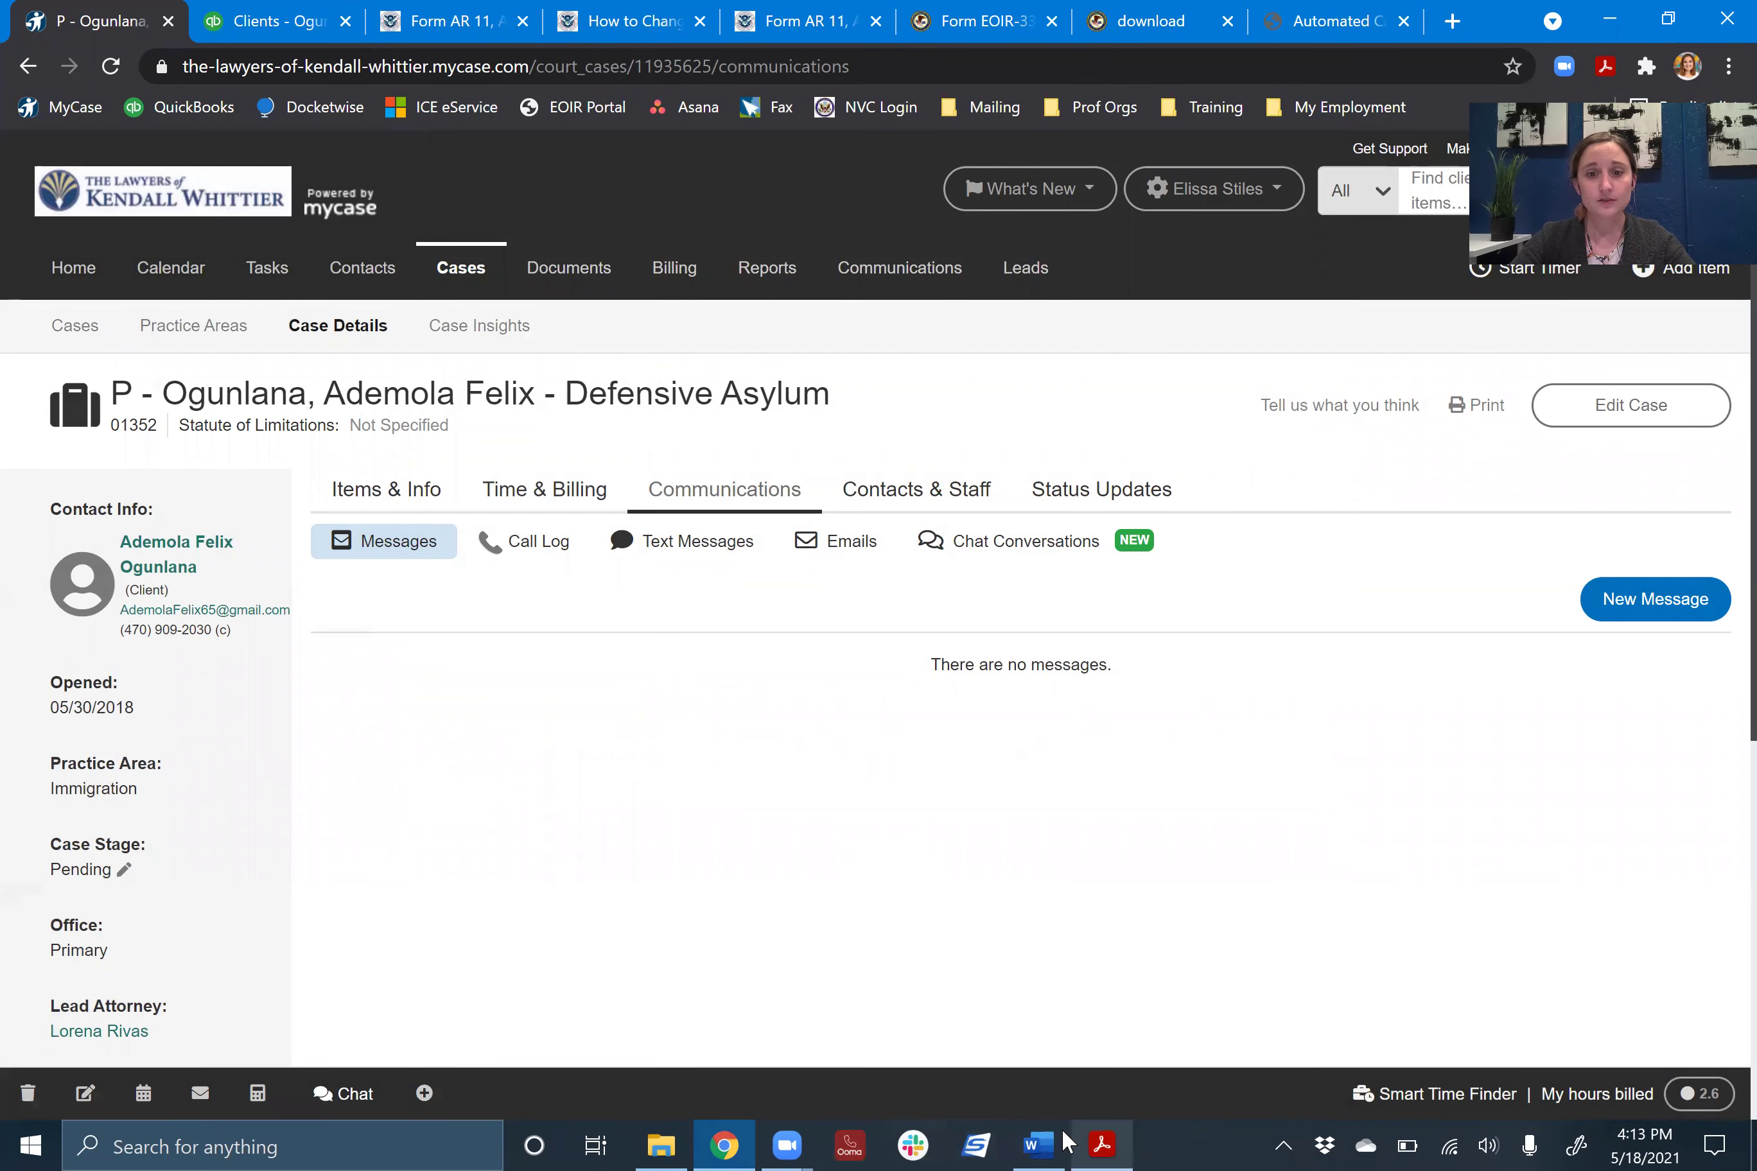
# - Bring back the Contact Change Checklist in Word and scroll to the USCIS and court case steps
pyautogui.click(1044, 1142)
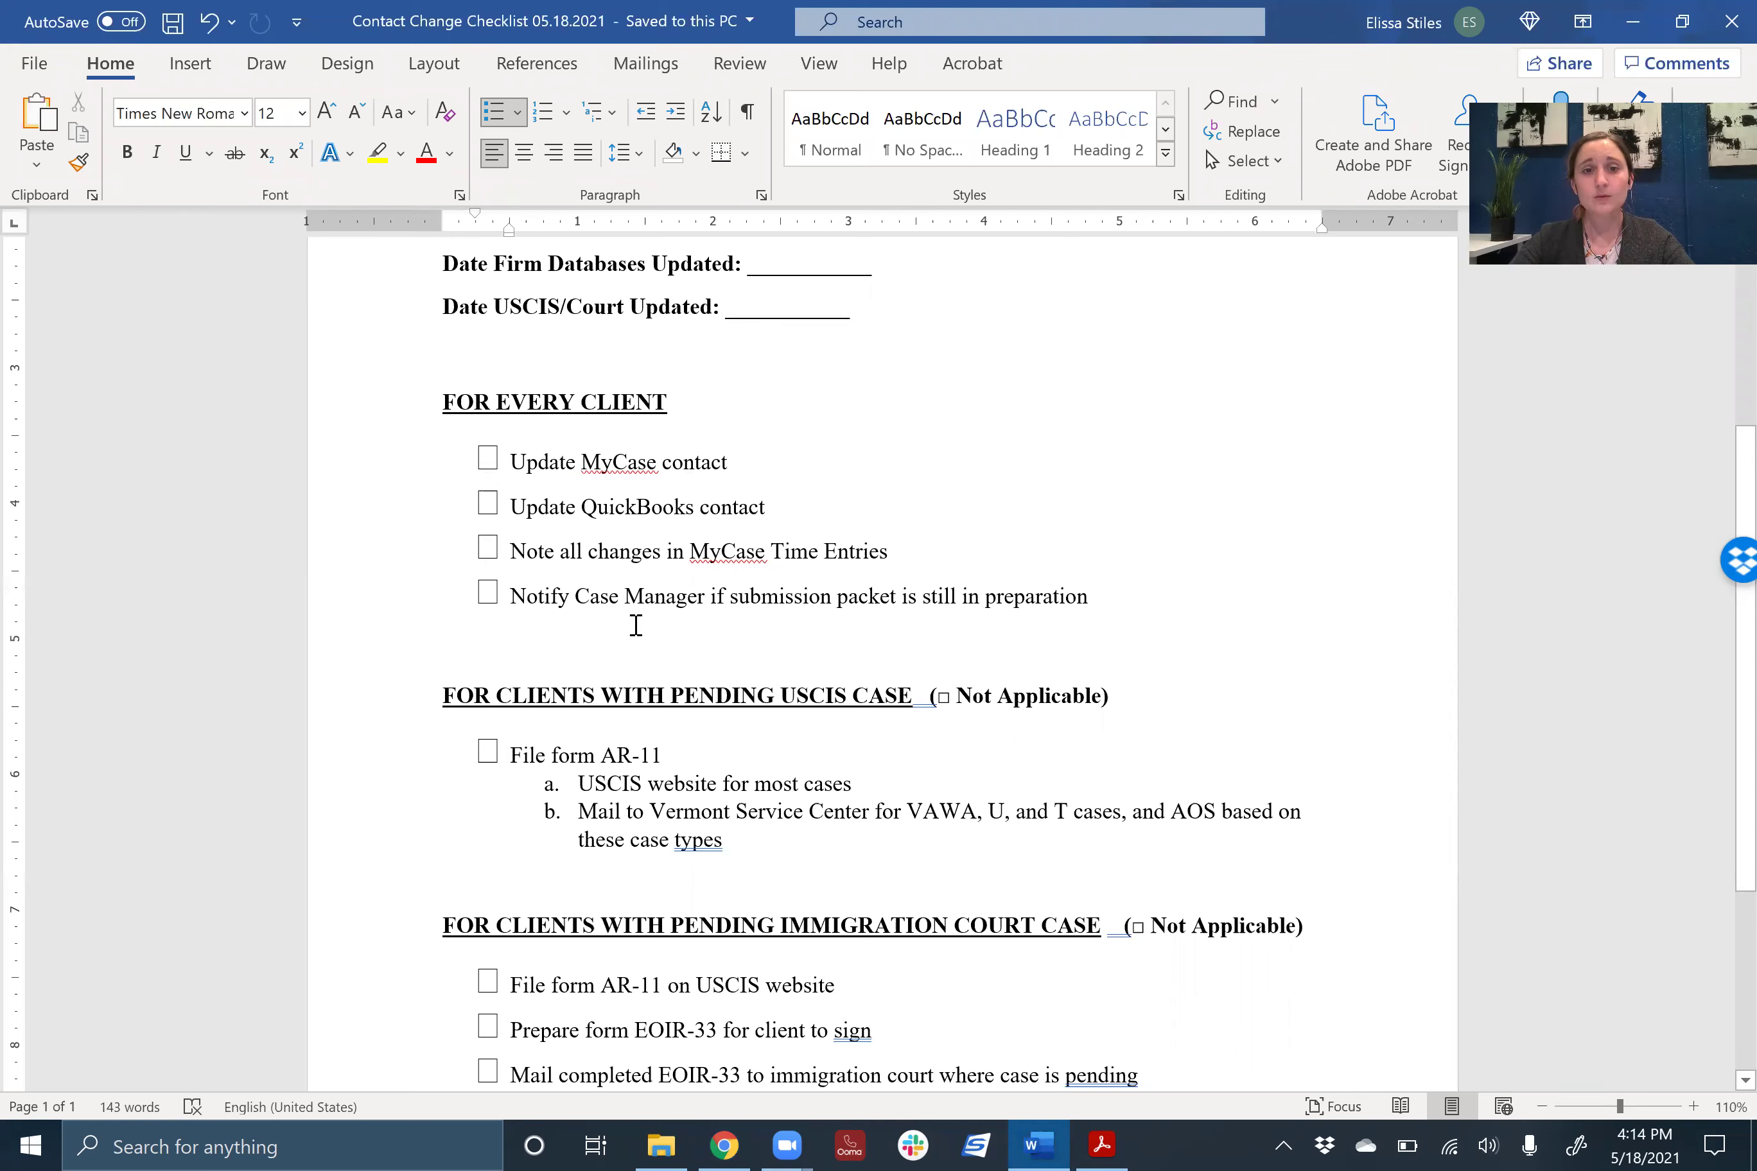
pyautogui.scroll(-1, 809, 625)
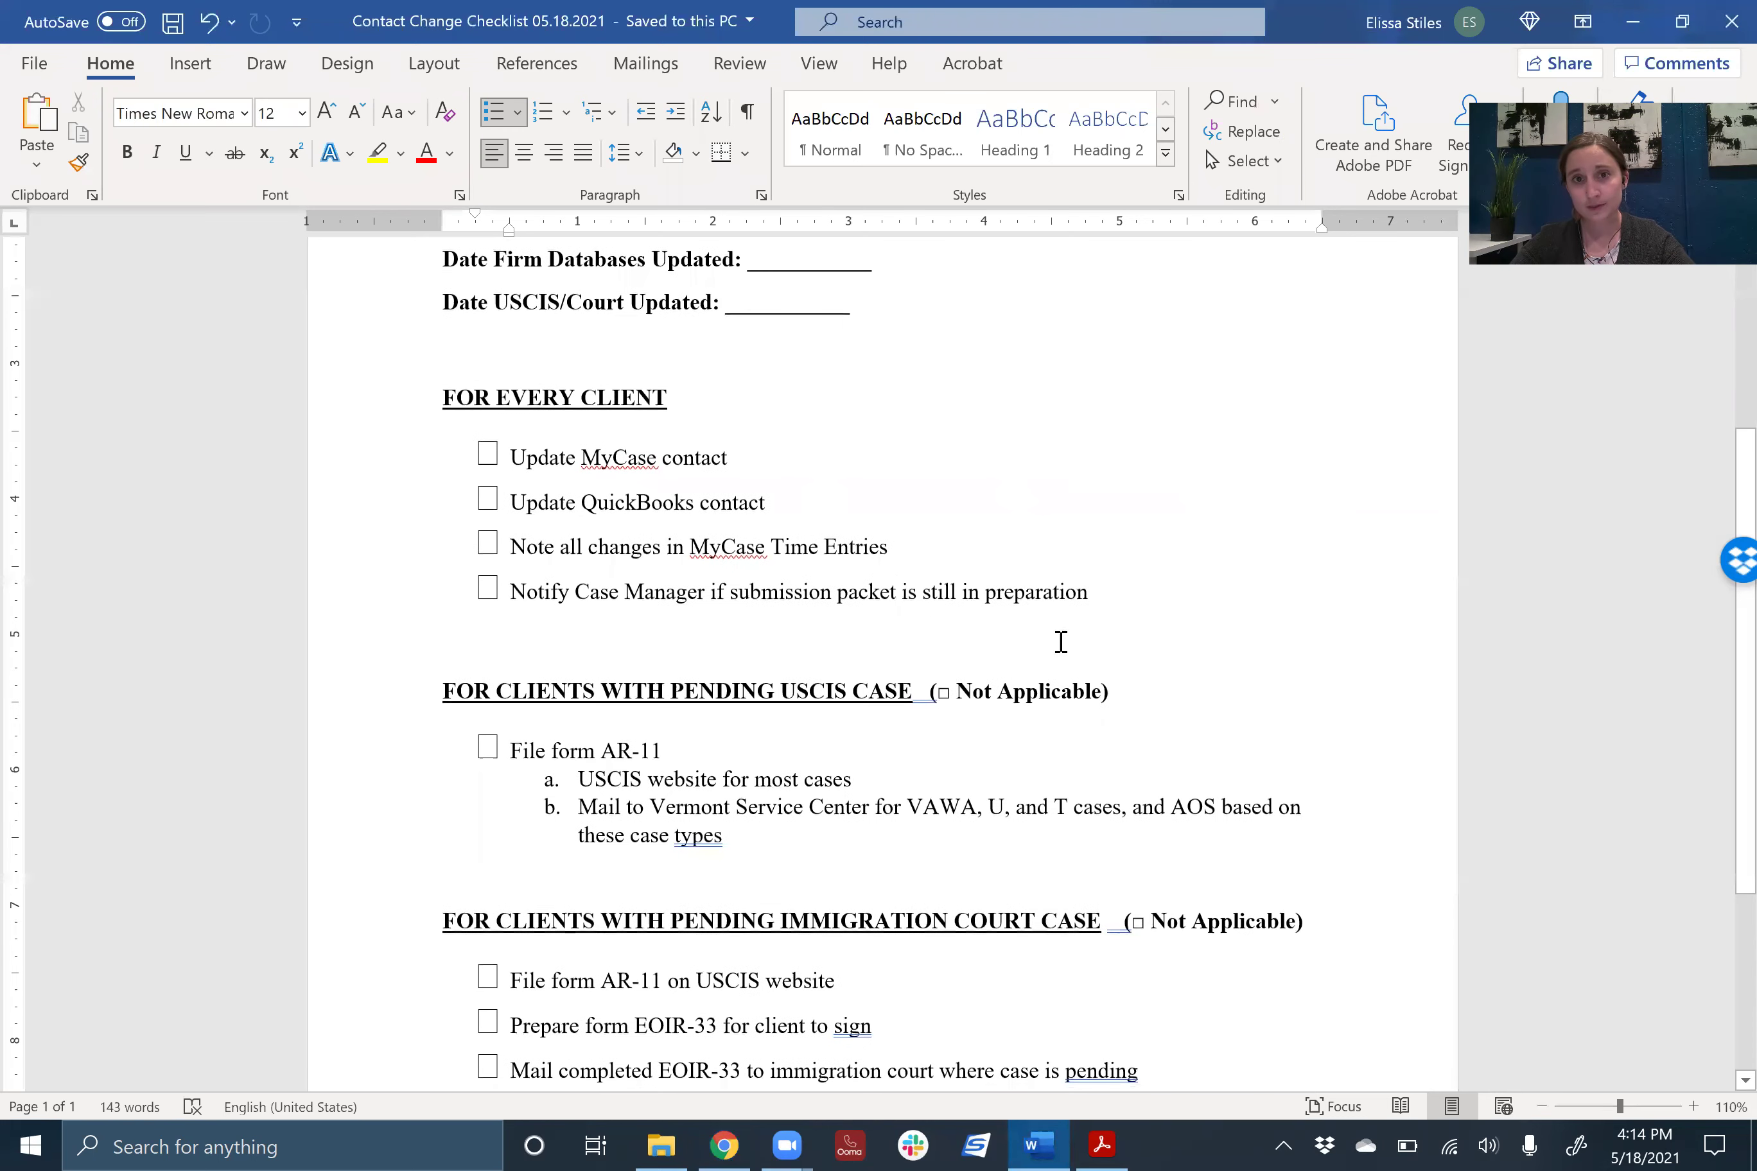
pyautogui.scroll(-3, 1199, 459)
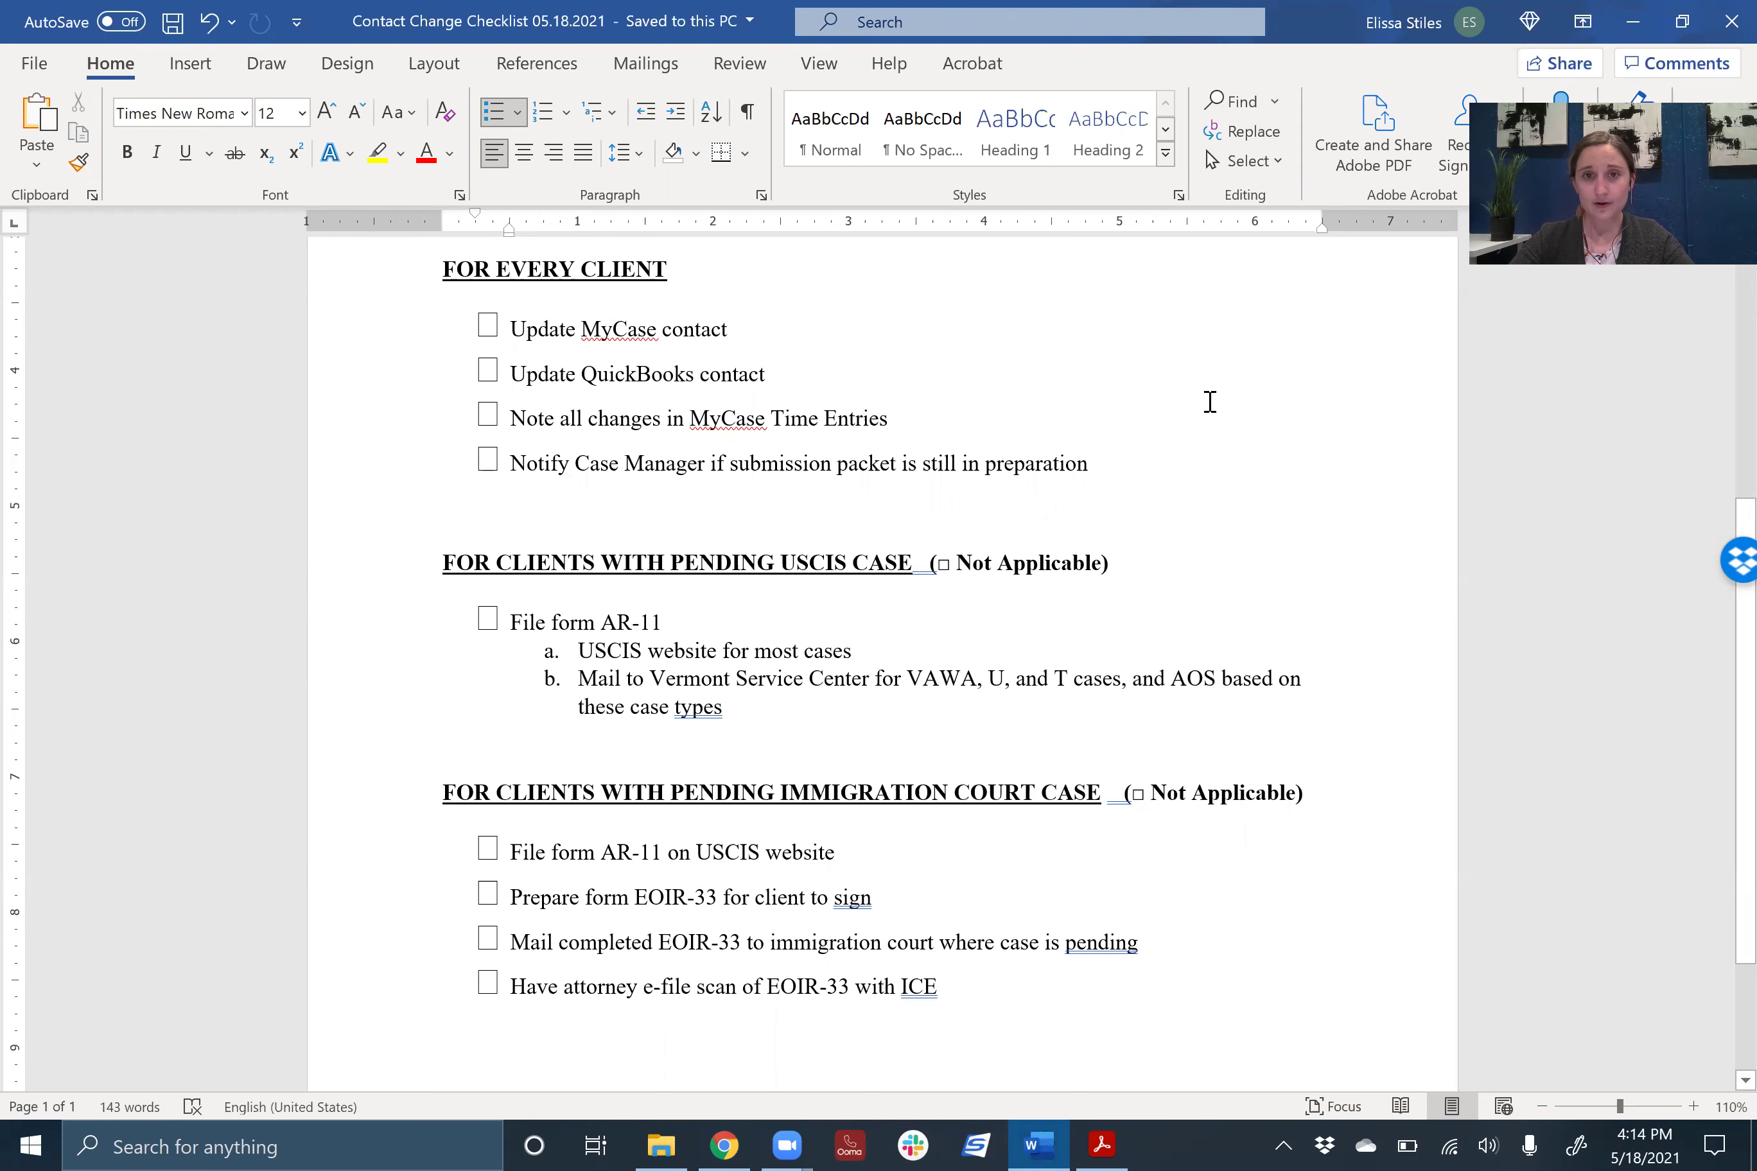
pyautogui.press('Up')
pyautogui.scroll(-1, 1225, 500)
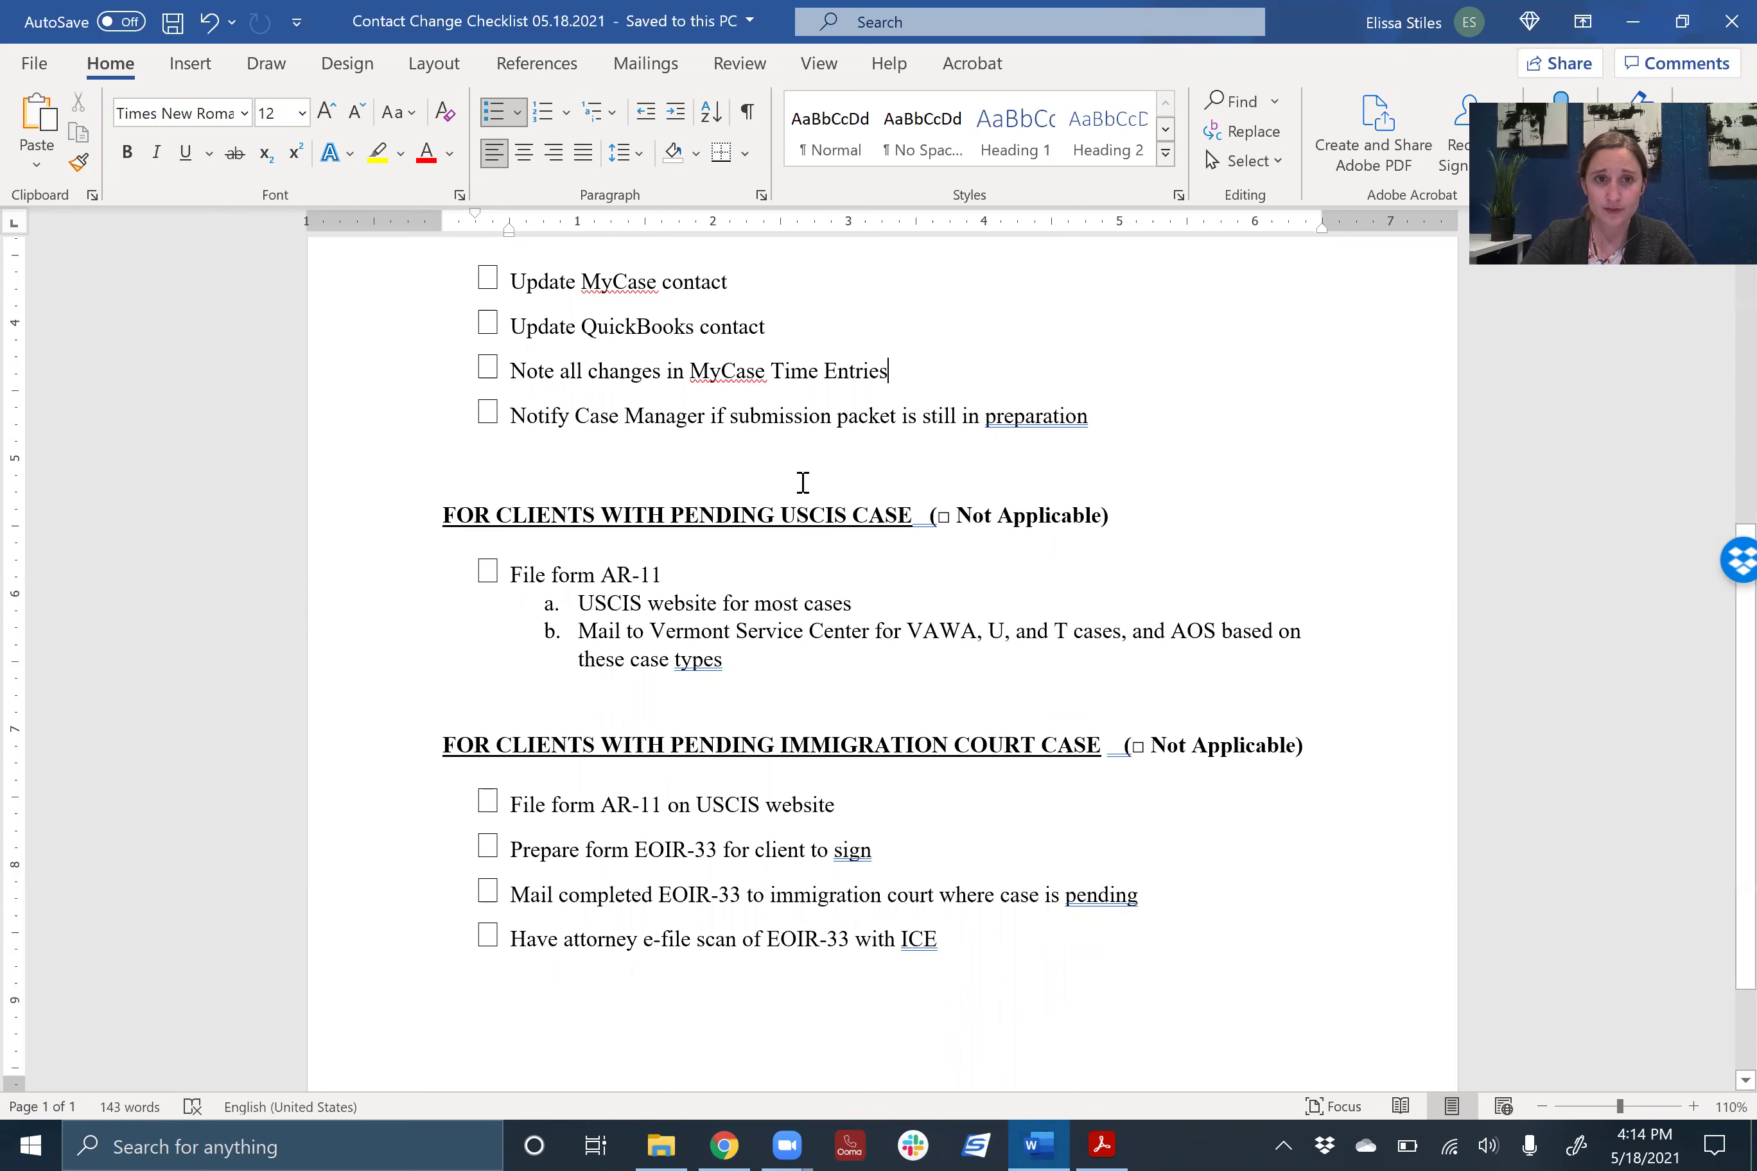
pyautogui.scroll(3, 803, 484)
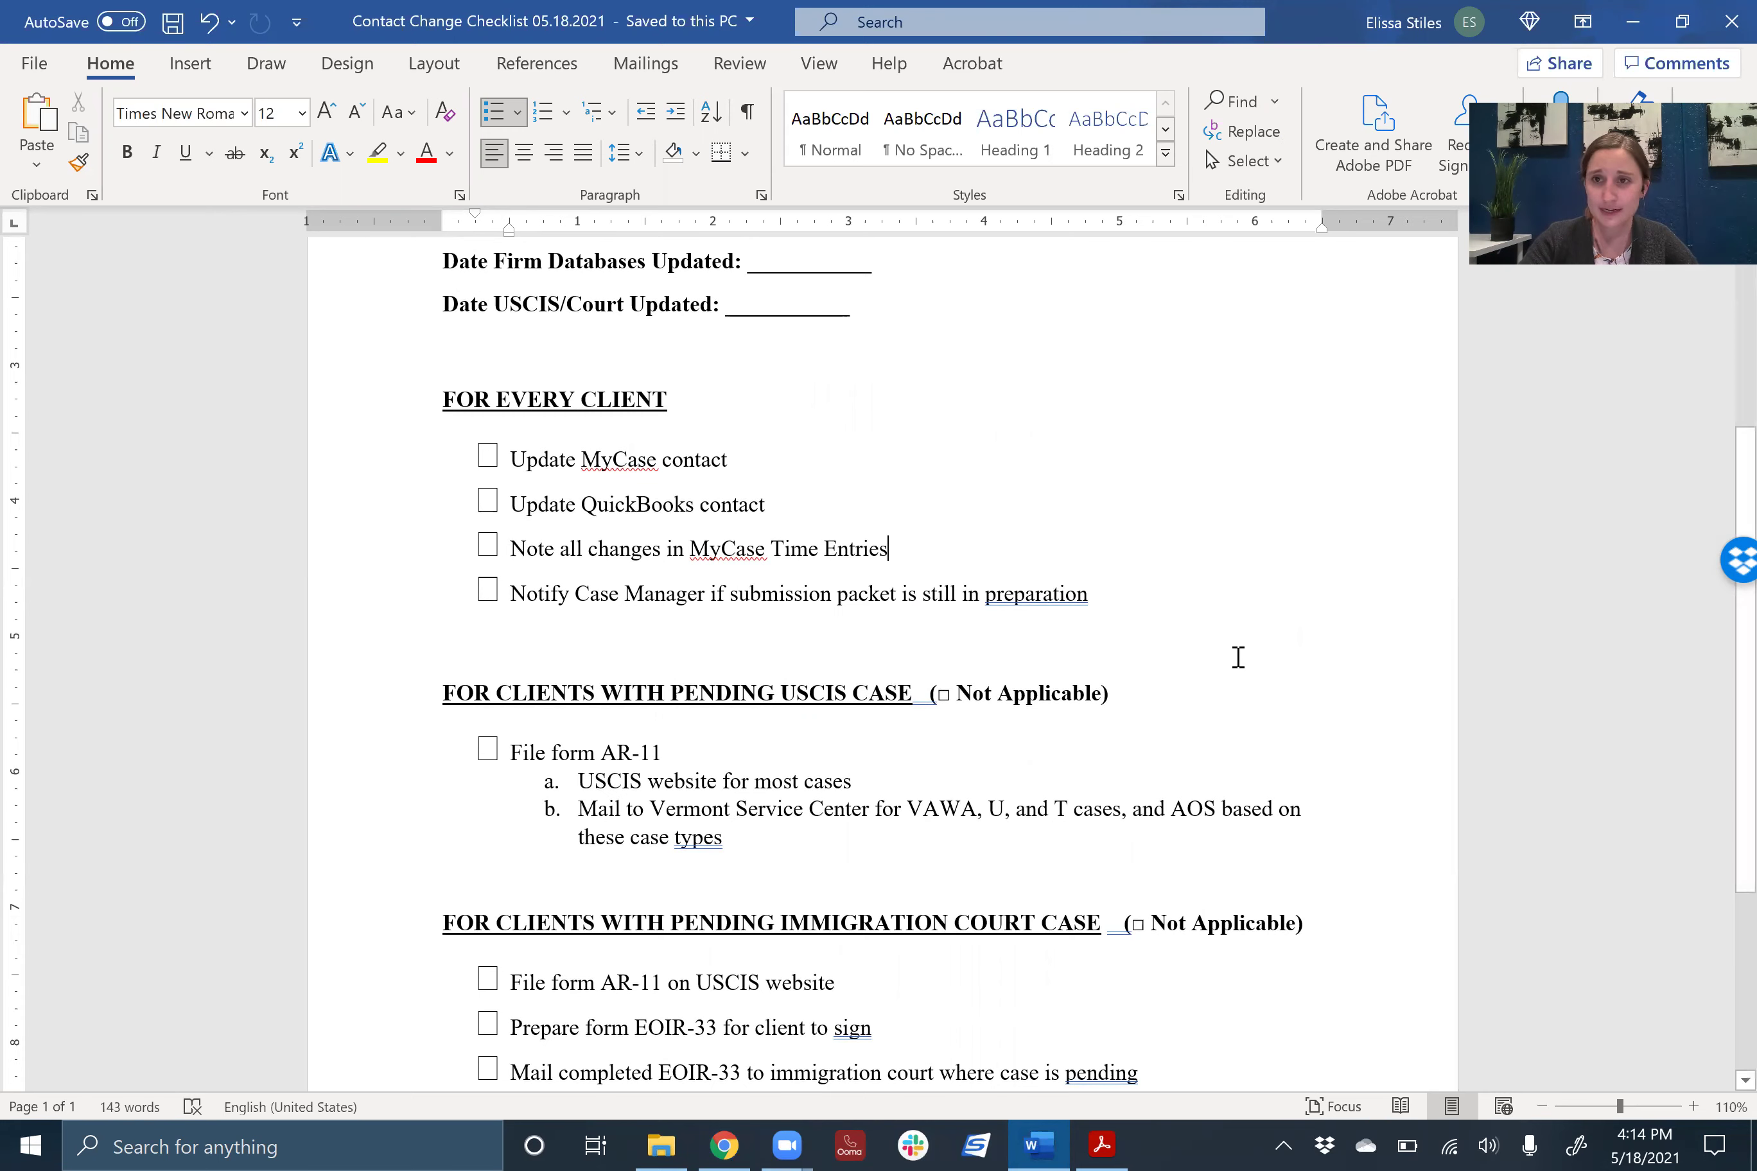
pyautogui.scroll(-3, 1237, 657)
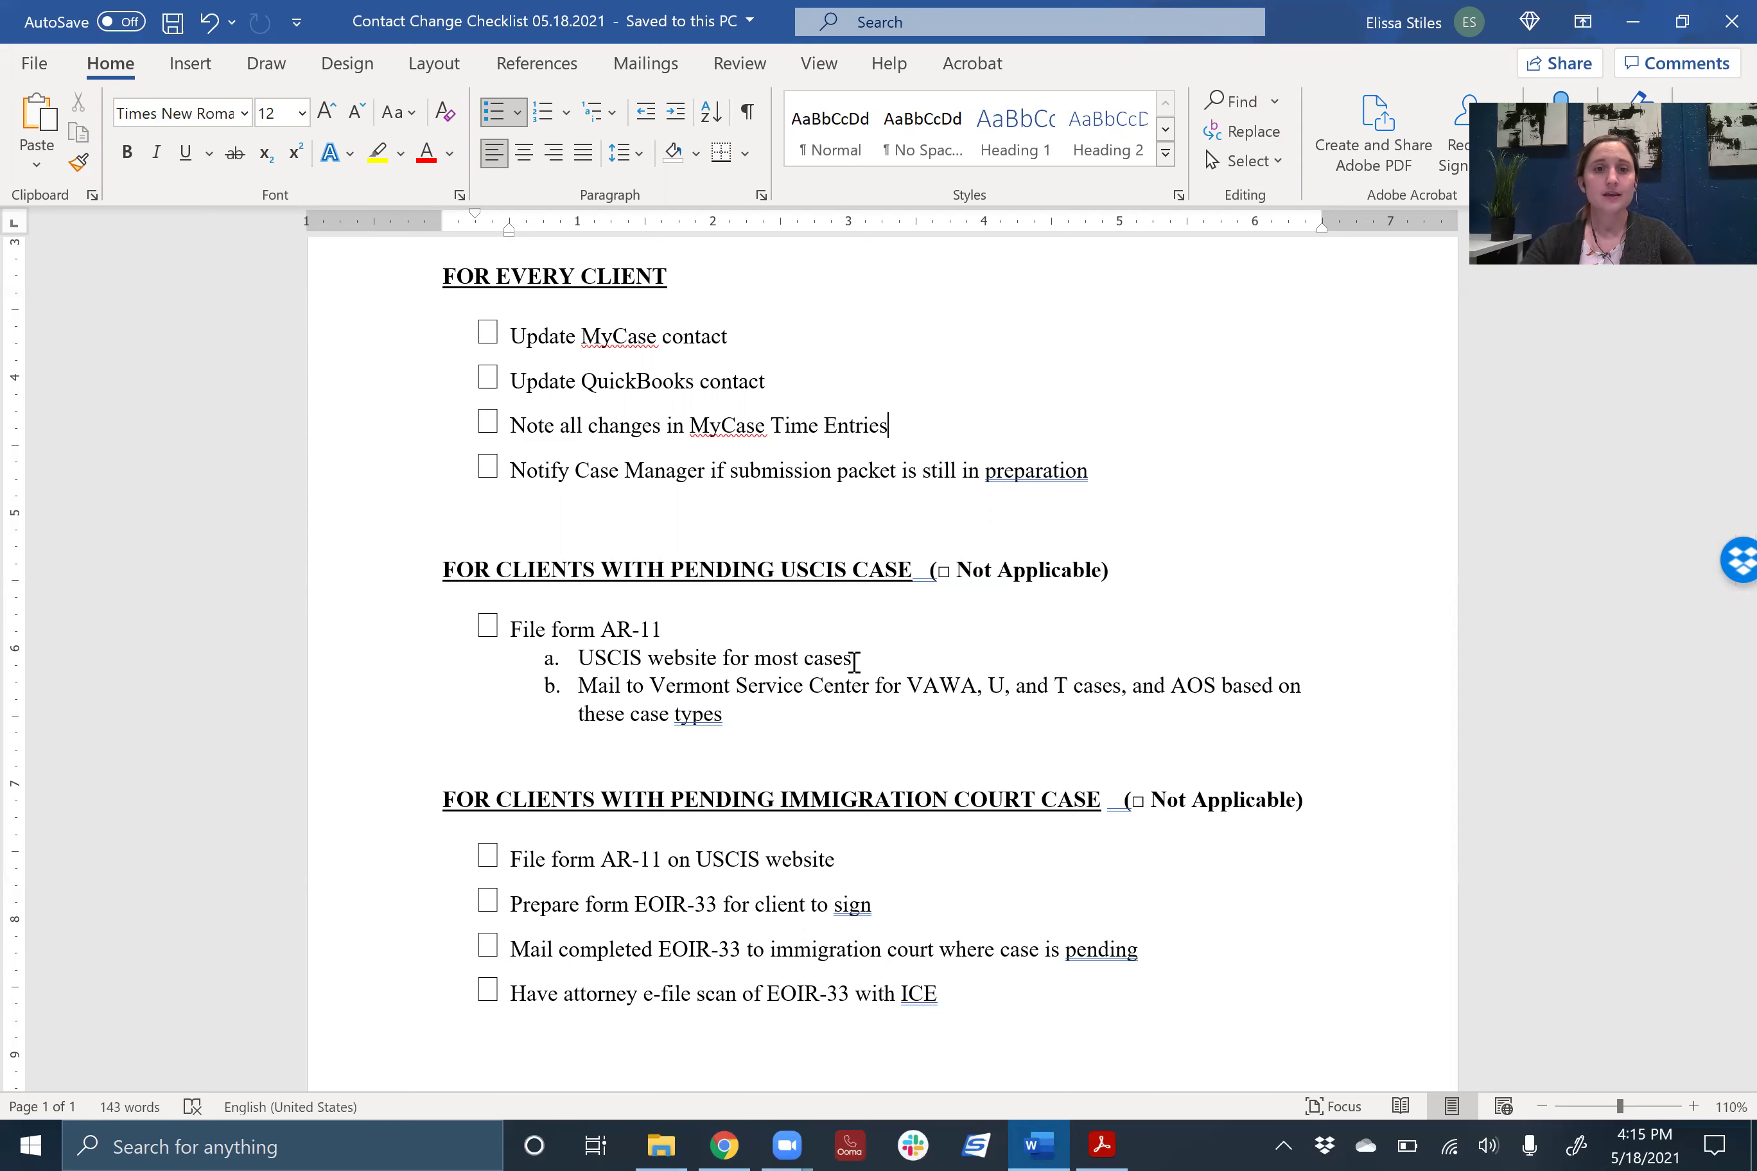
pyautogui.scroll(-1, 684, 639)
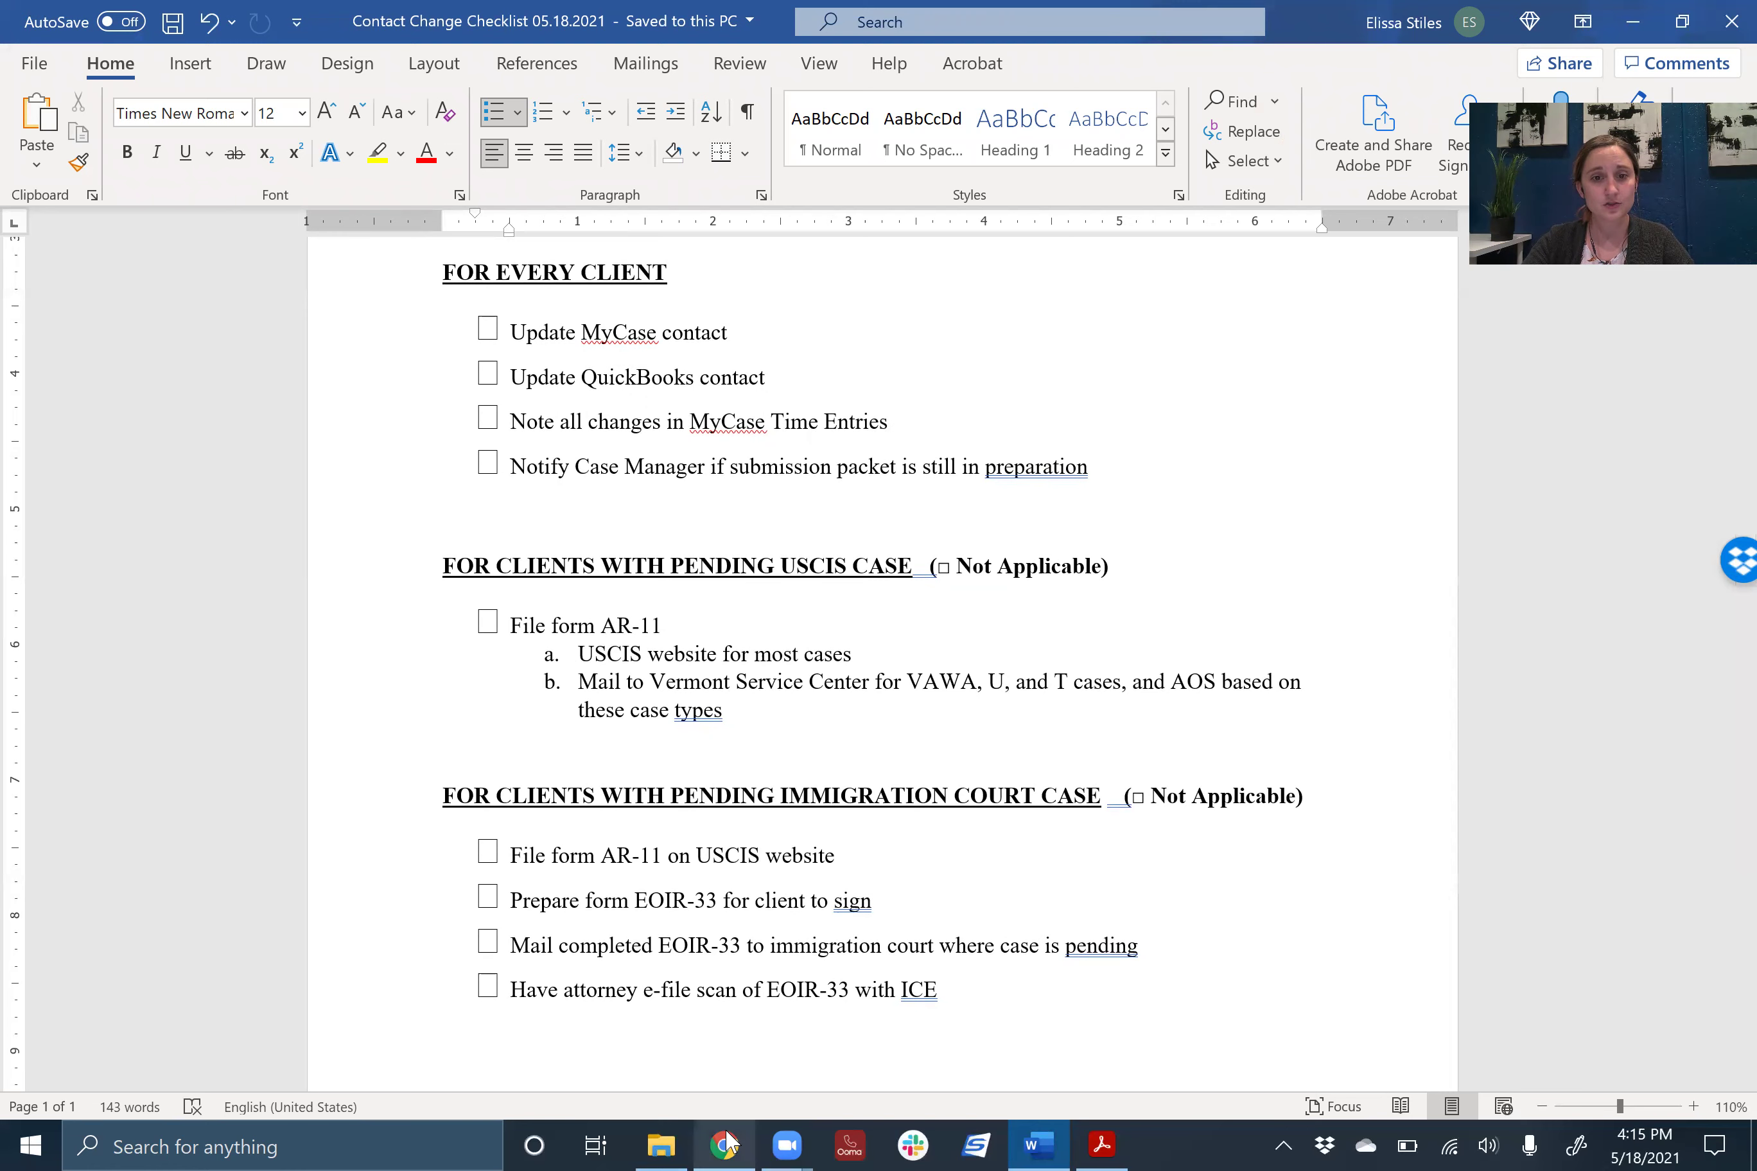
# - Go back from the AR-11 PDF to the Google results for ar-11 and open the USCIS AR-11 page
pyautogui.click(724, 1145)
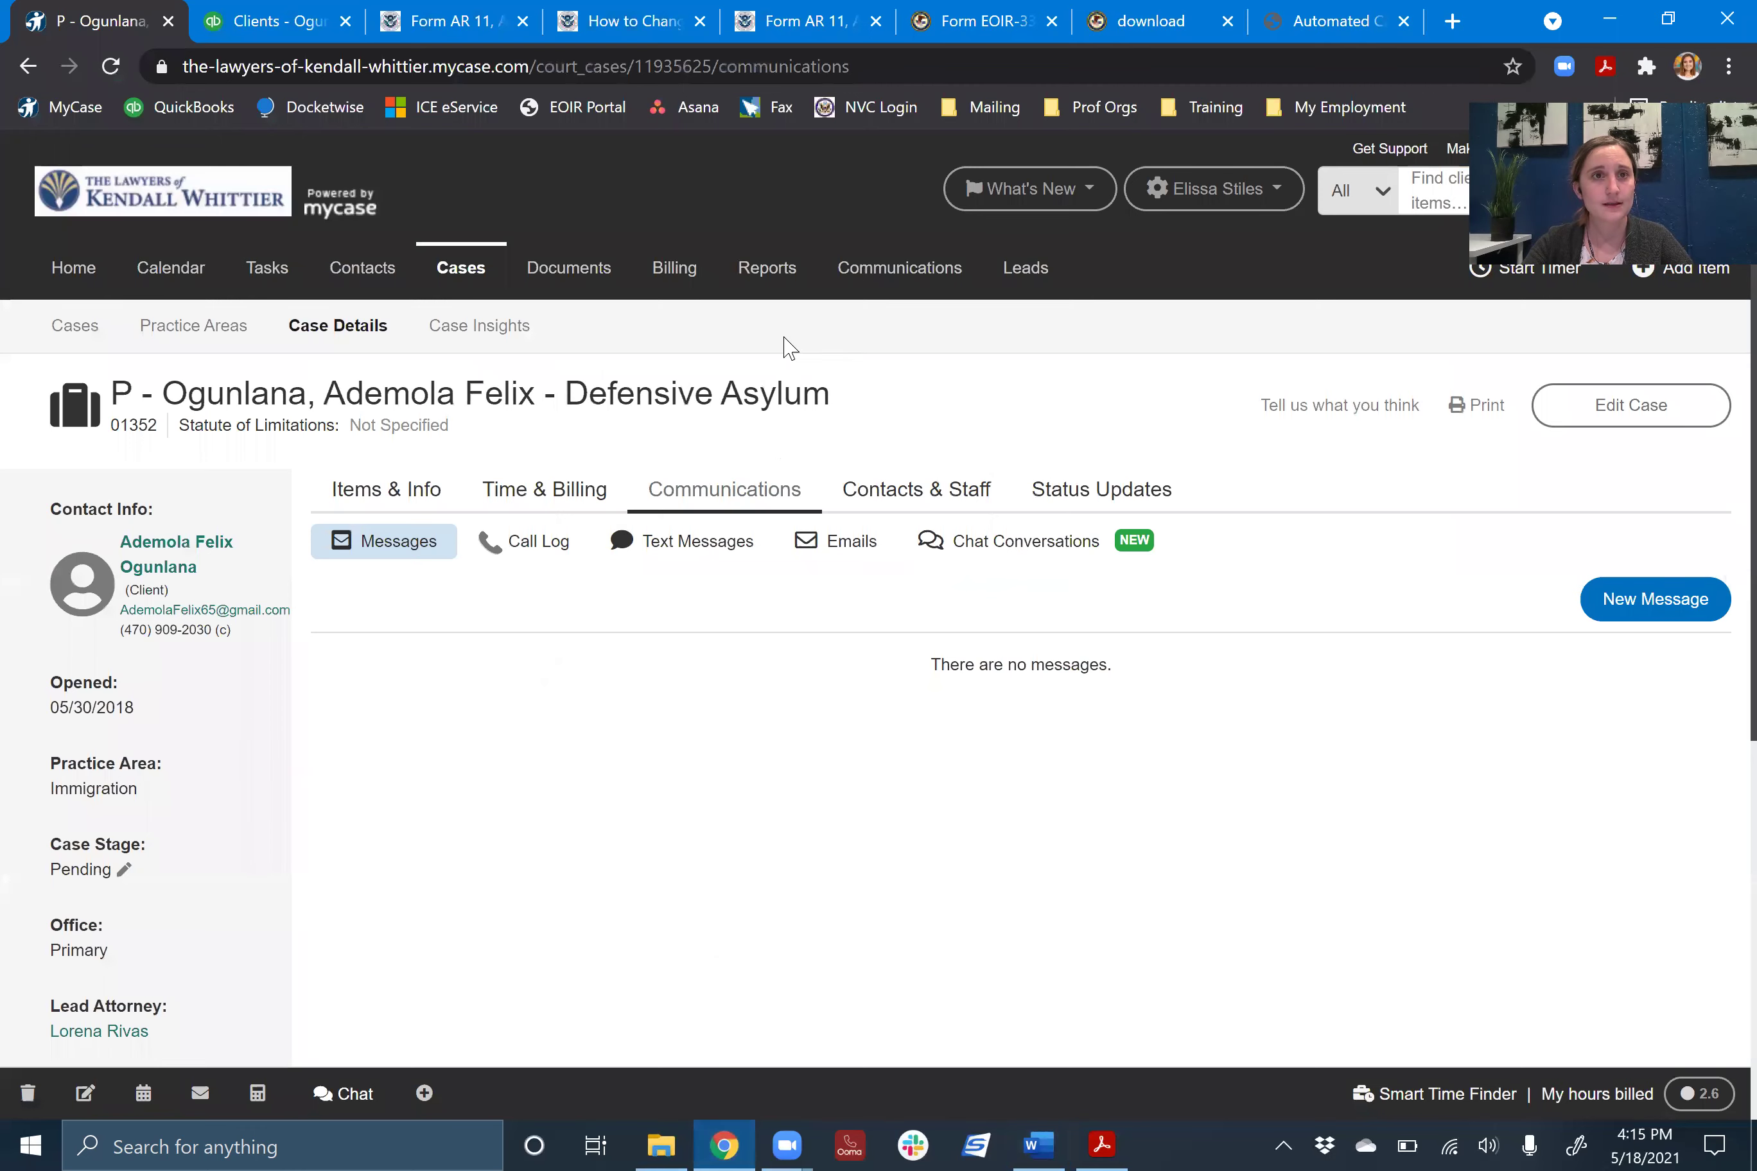
pyautogui.hotkey('ctrl', '3')
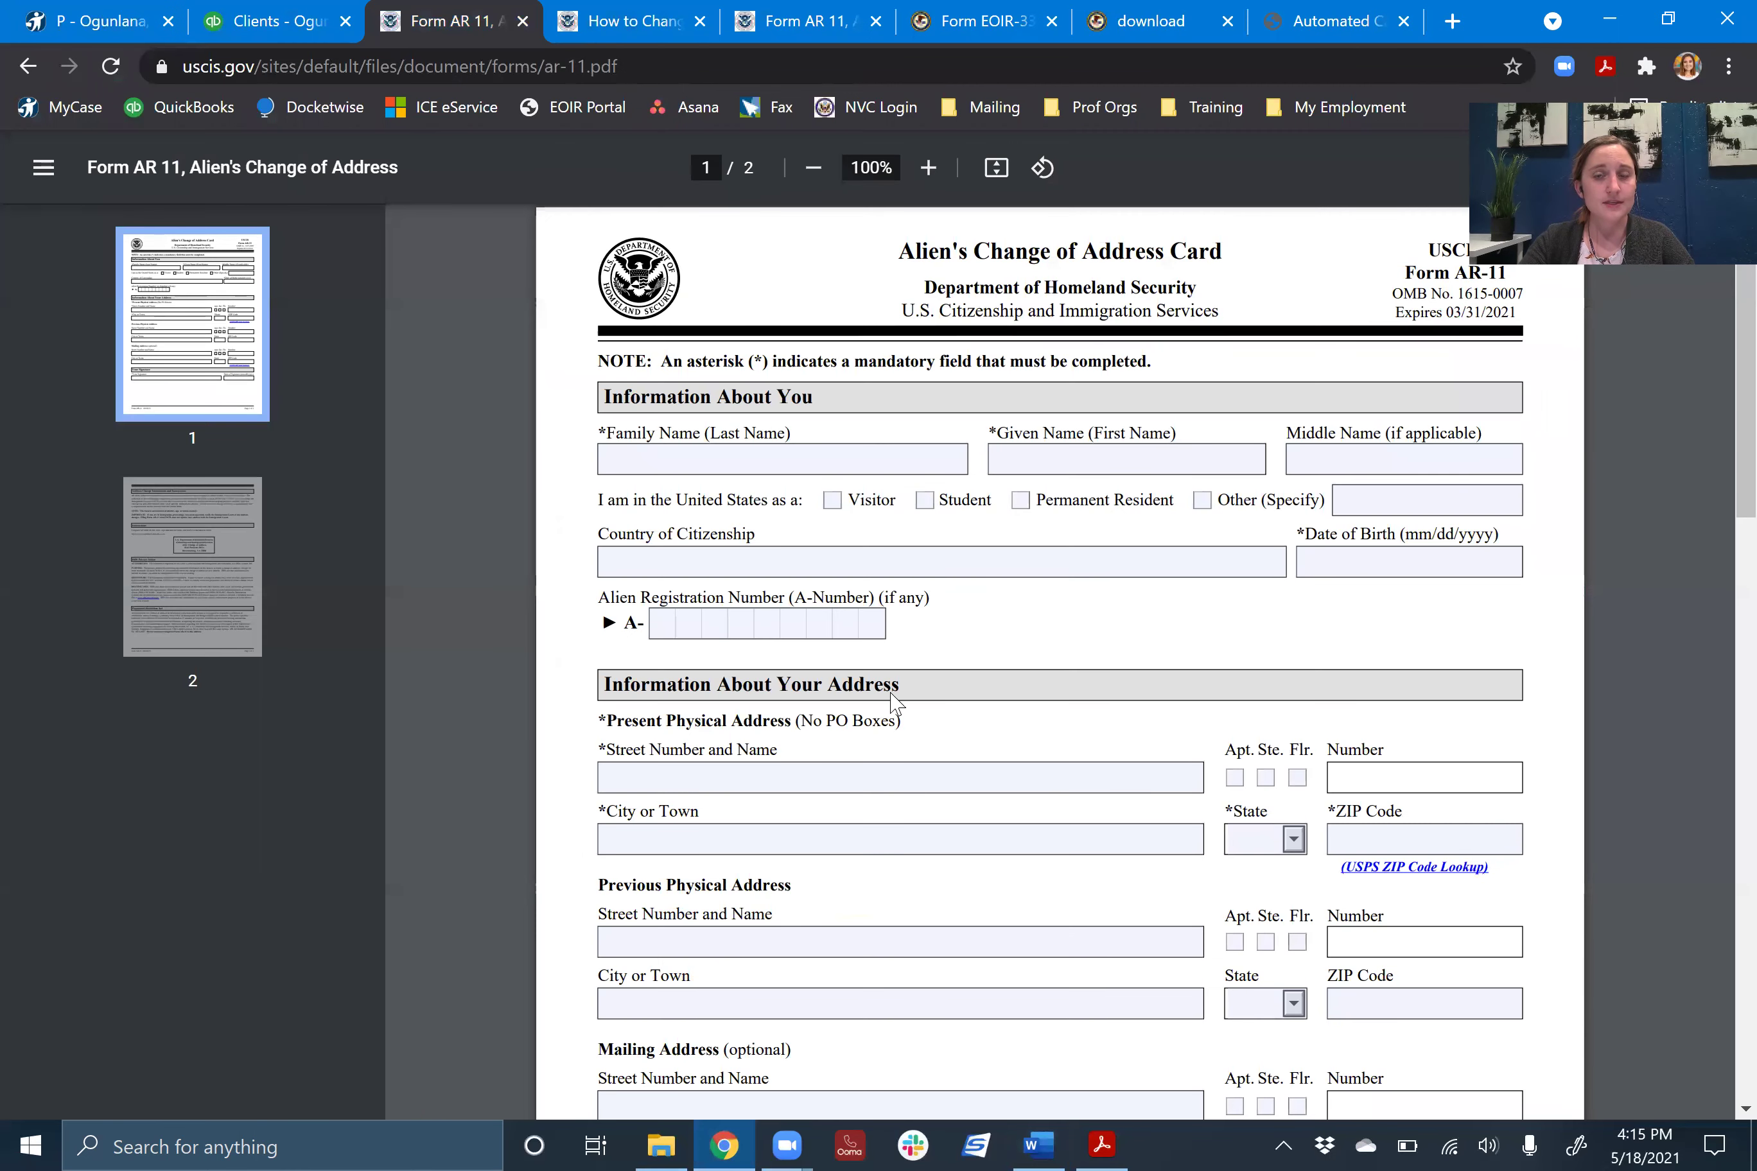
pyautogui.click(28, 66)
pyautogui.click(28, 67)
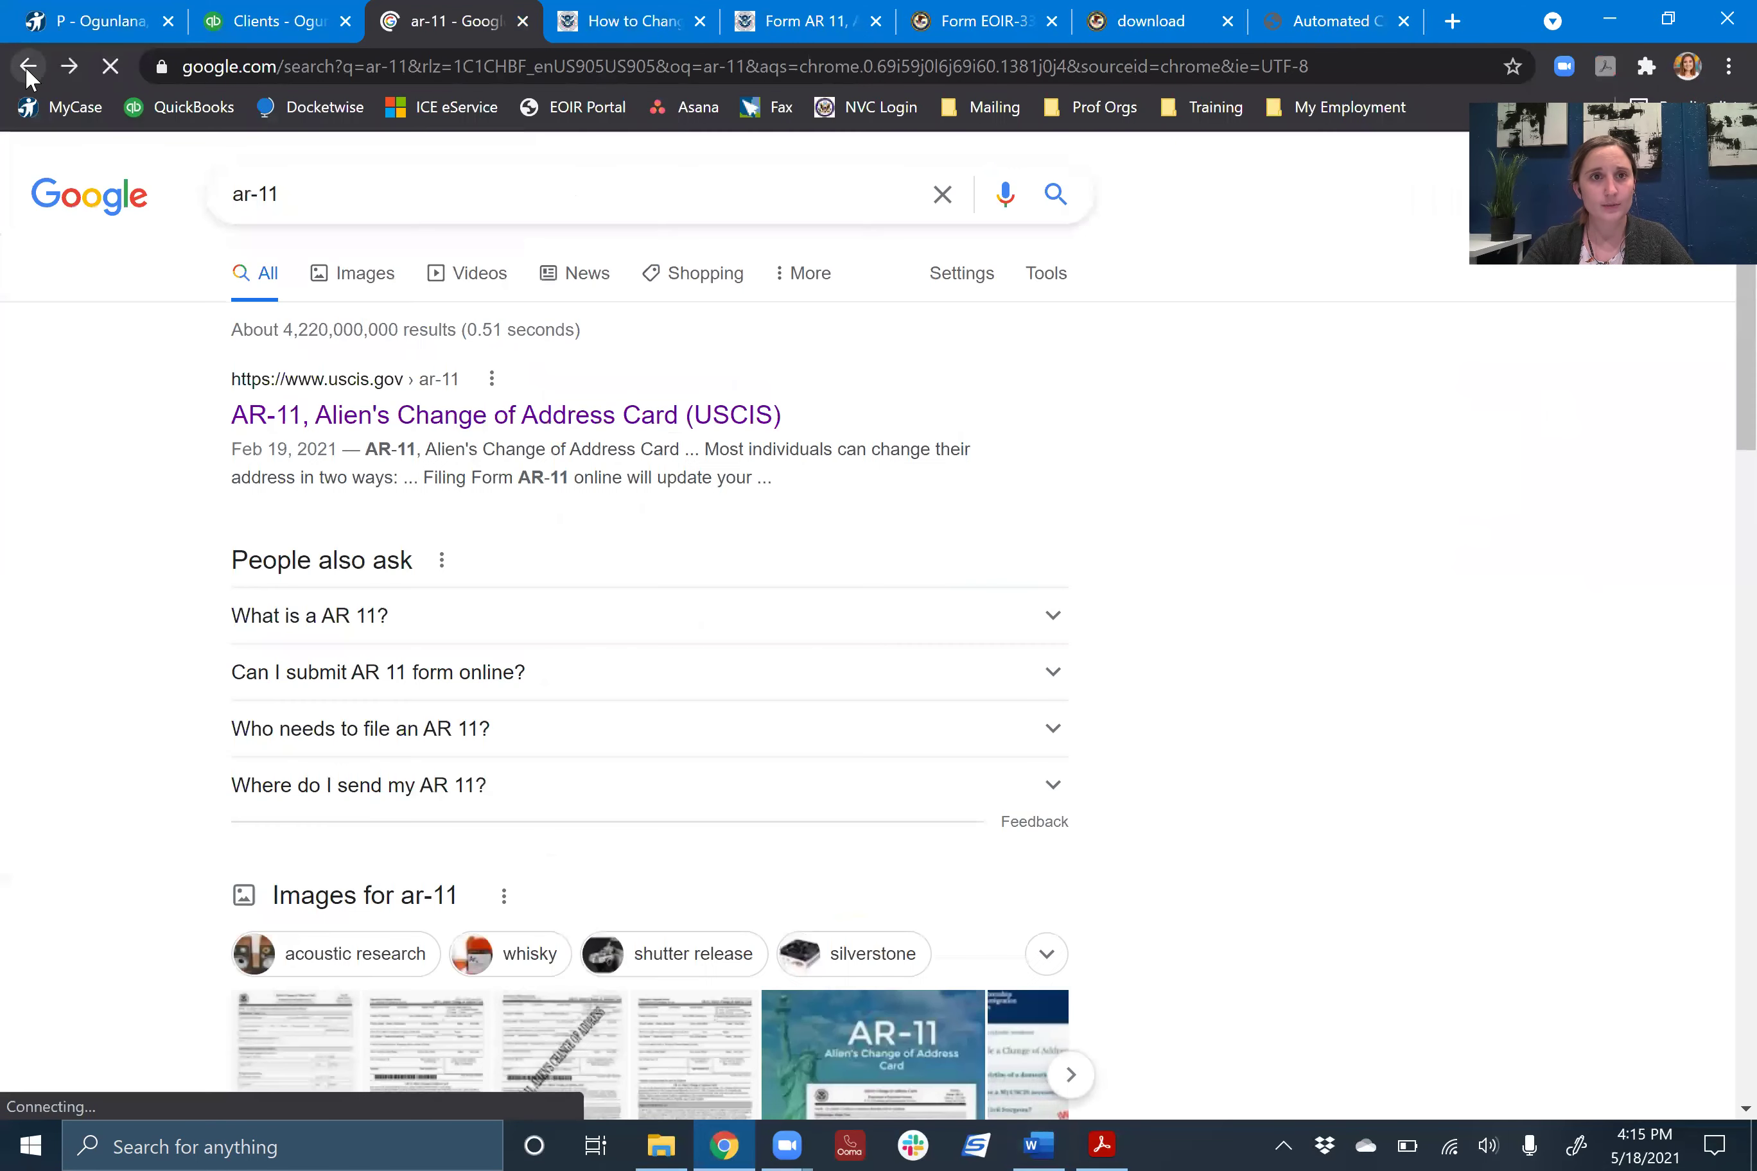
pyautogui.click(28, 67)
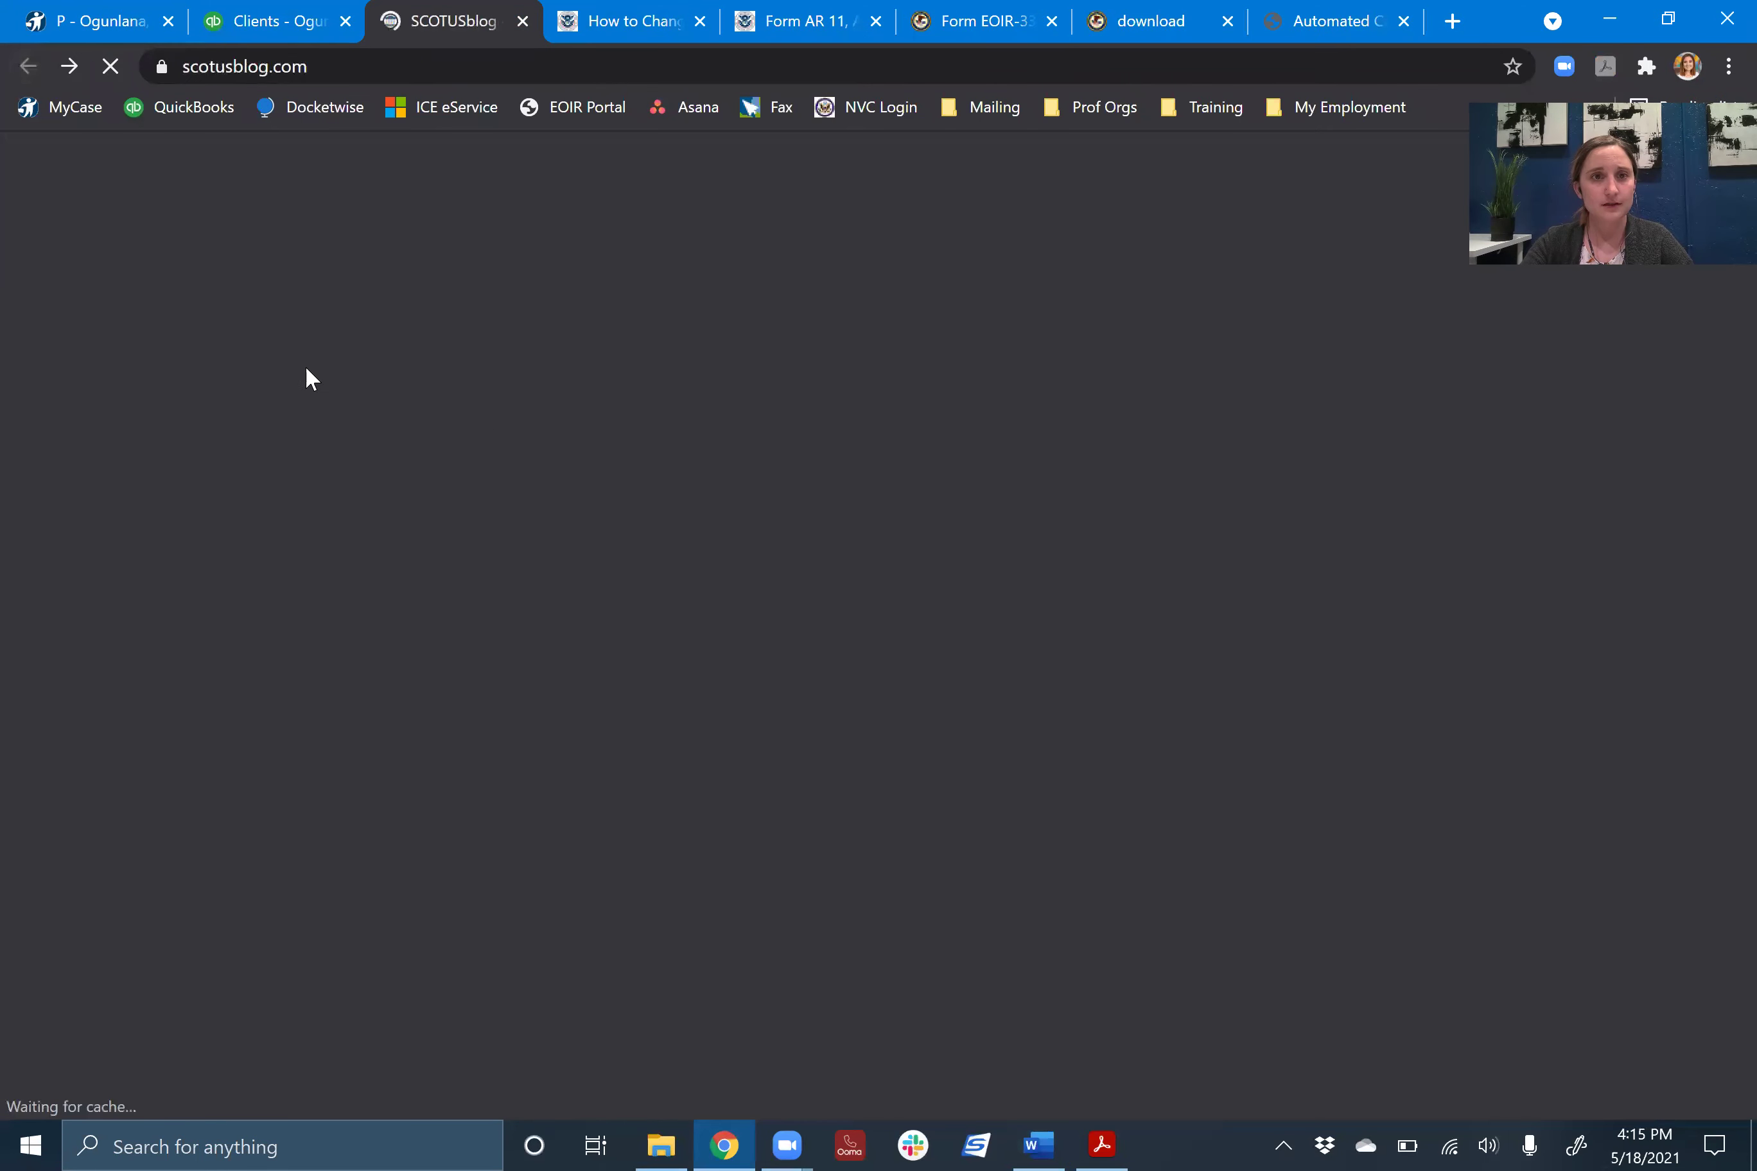
pyautogui.click(75, 67)
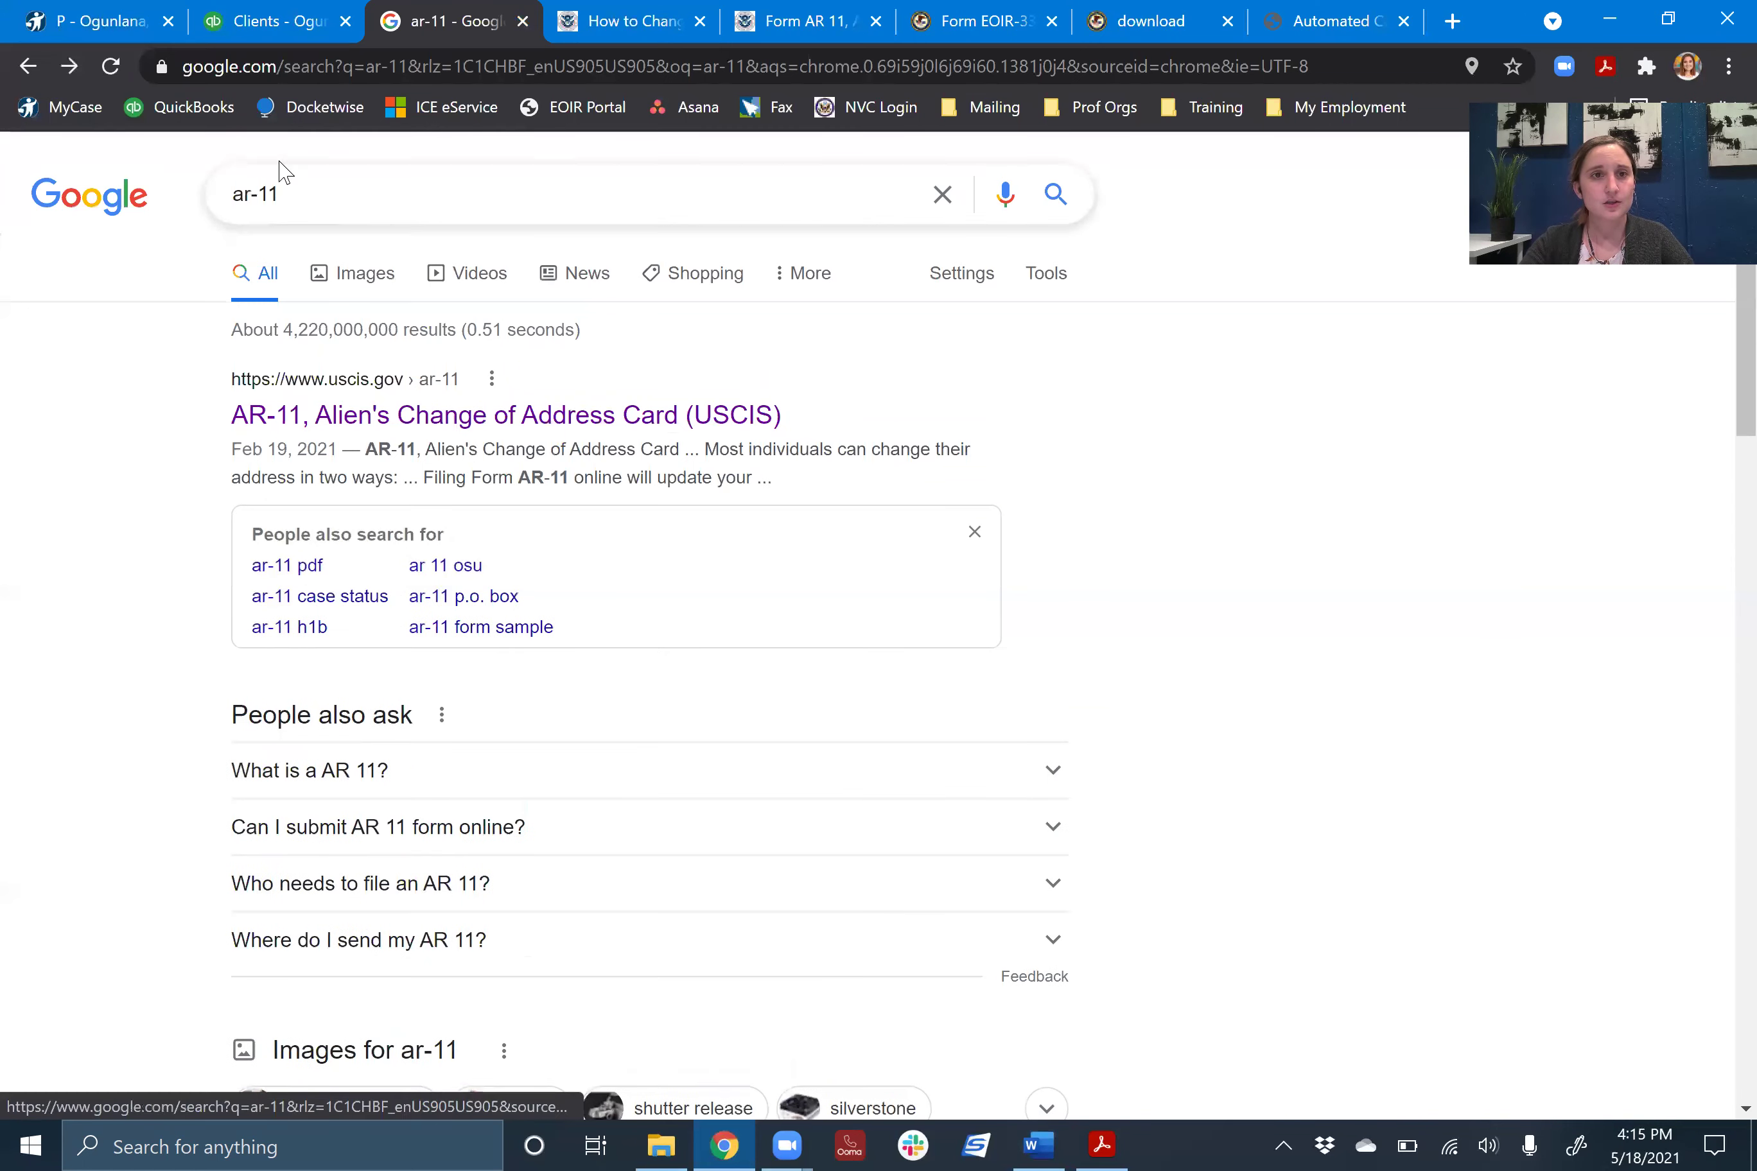
pyautogui.scroll(-1, 233, 195)
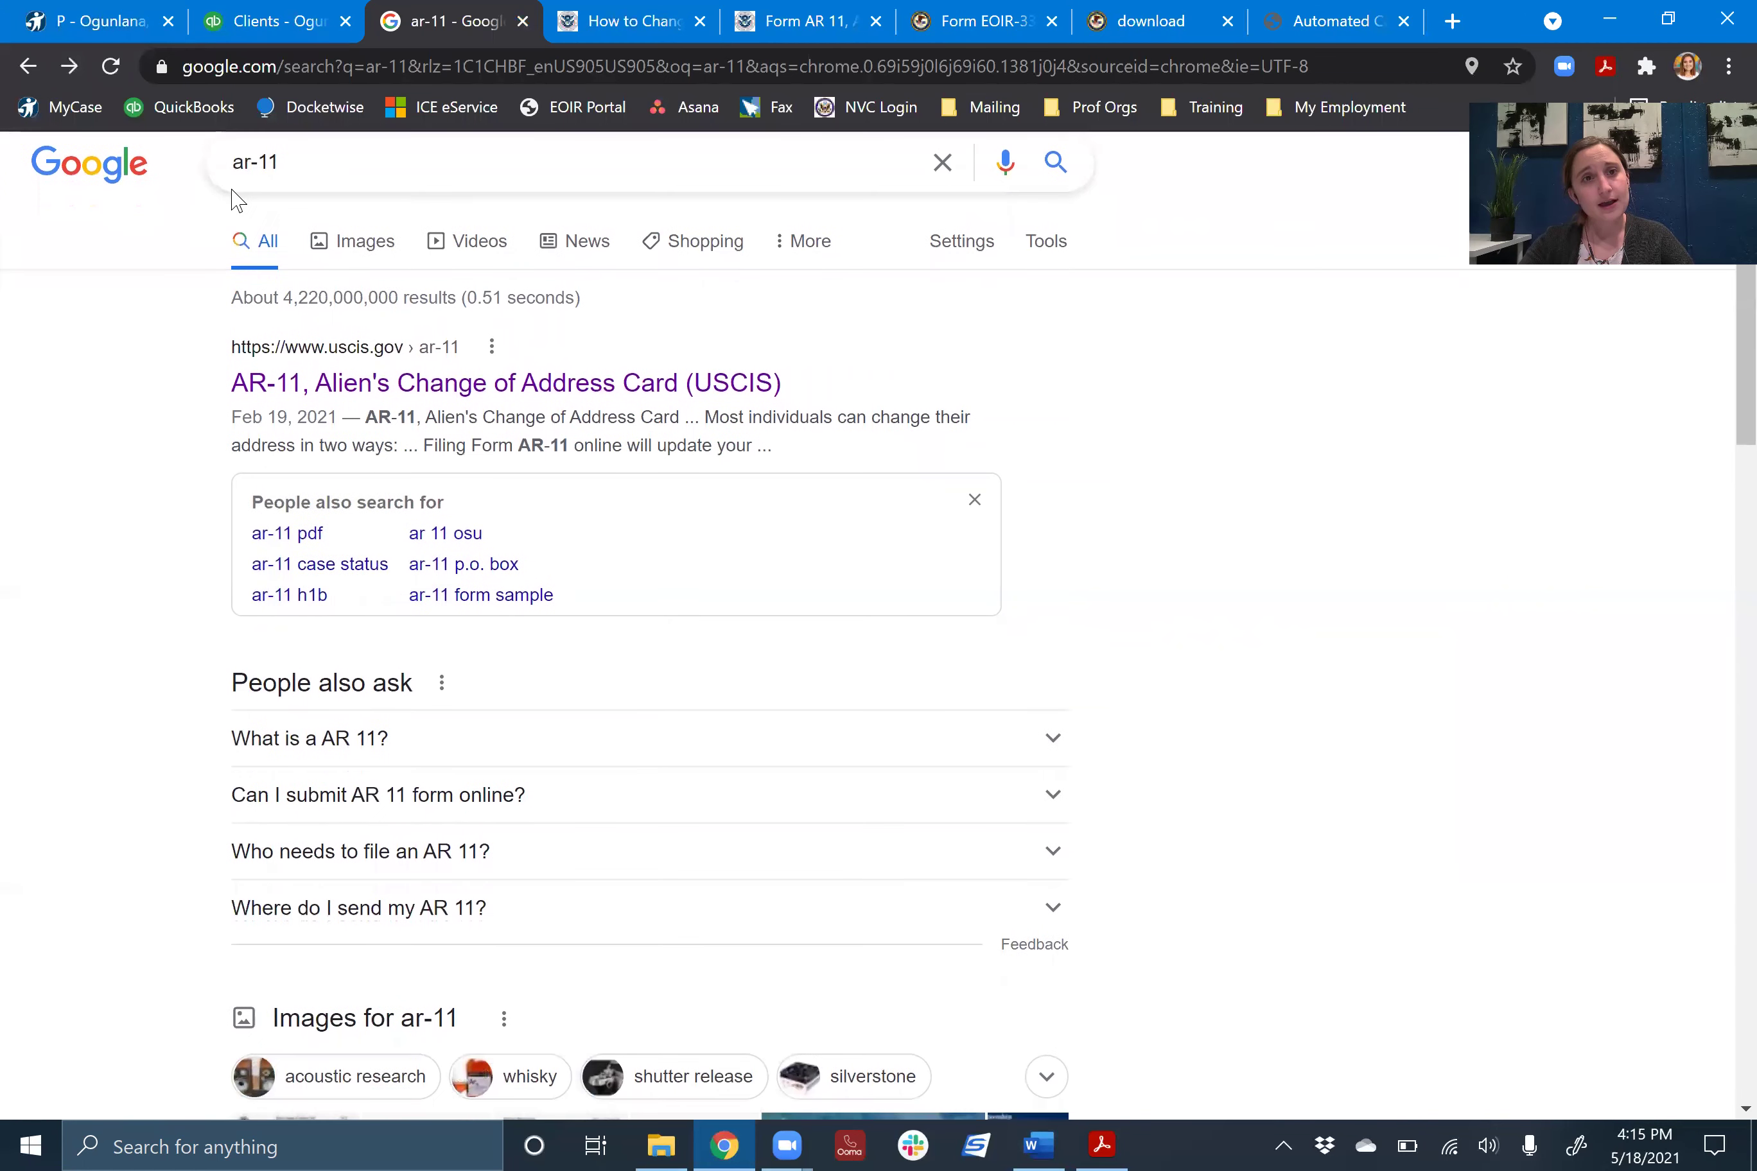
pyautogui.click(429, 384)
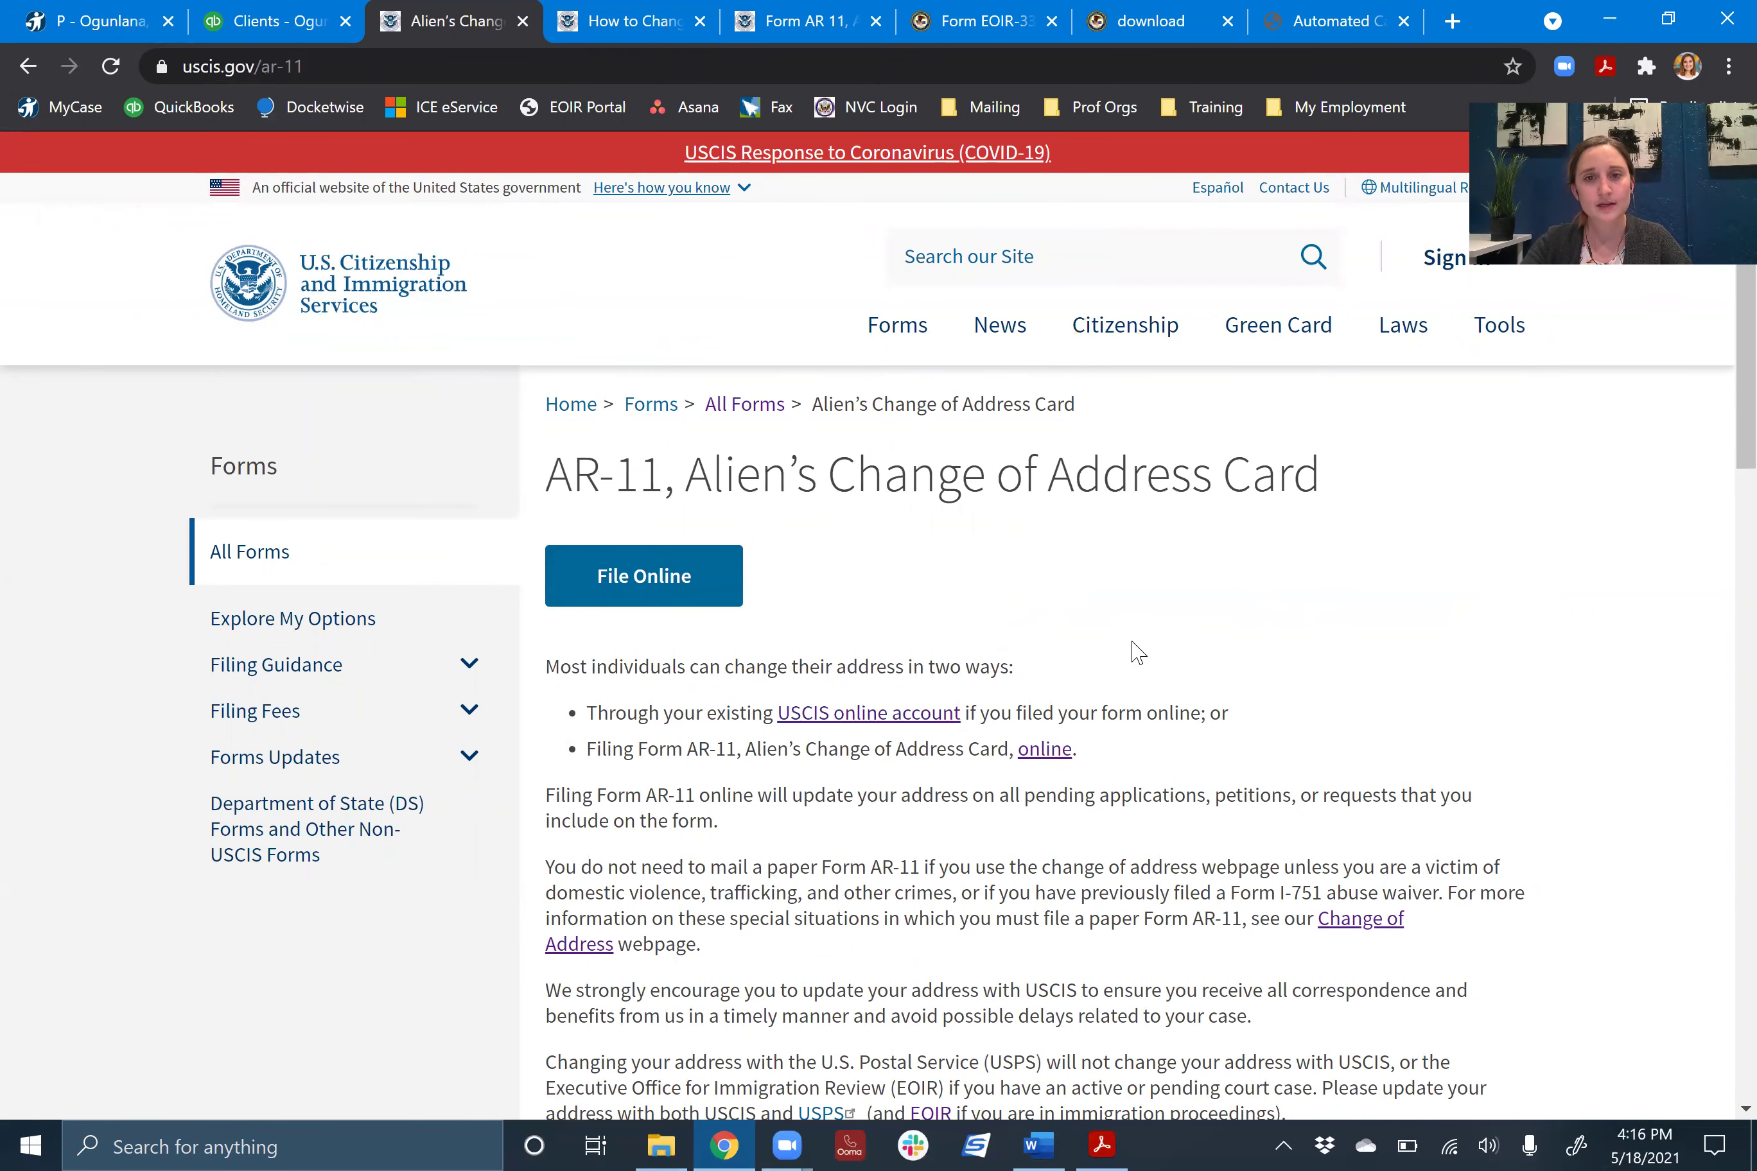
# - Begin the online change of address filing and continue past the privacy and burden notices
pyautogui.click(679, 591)
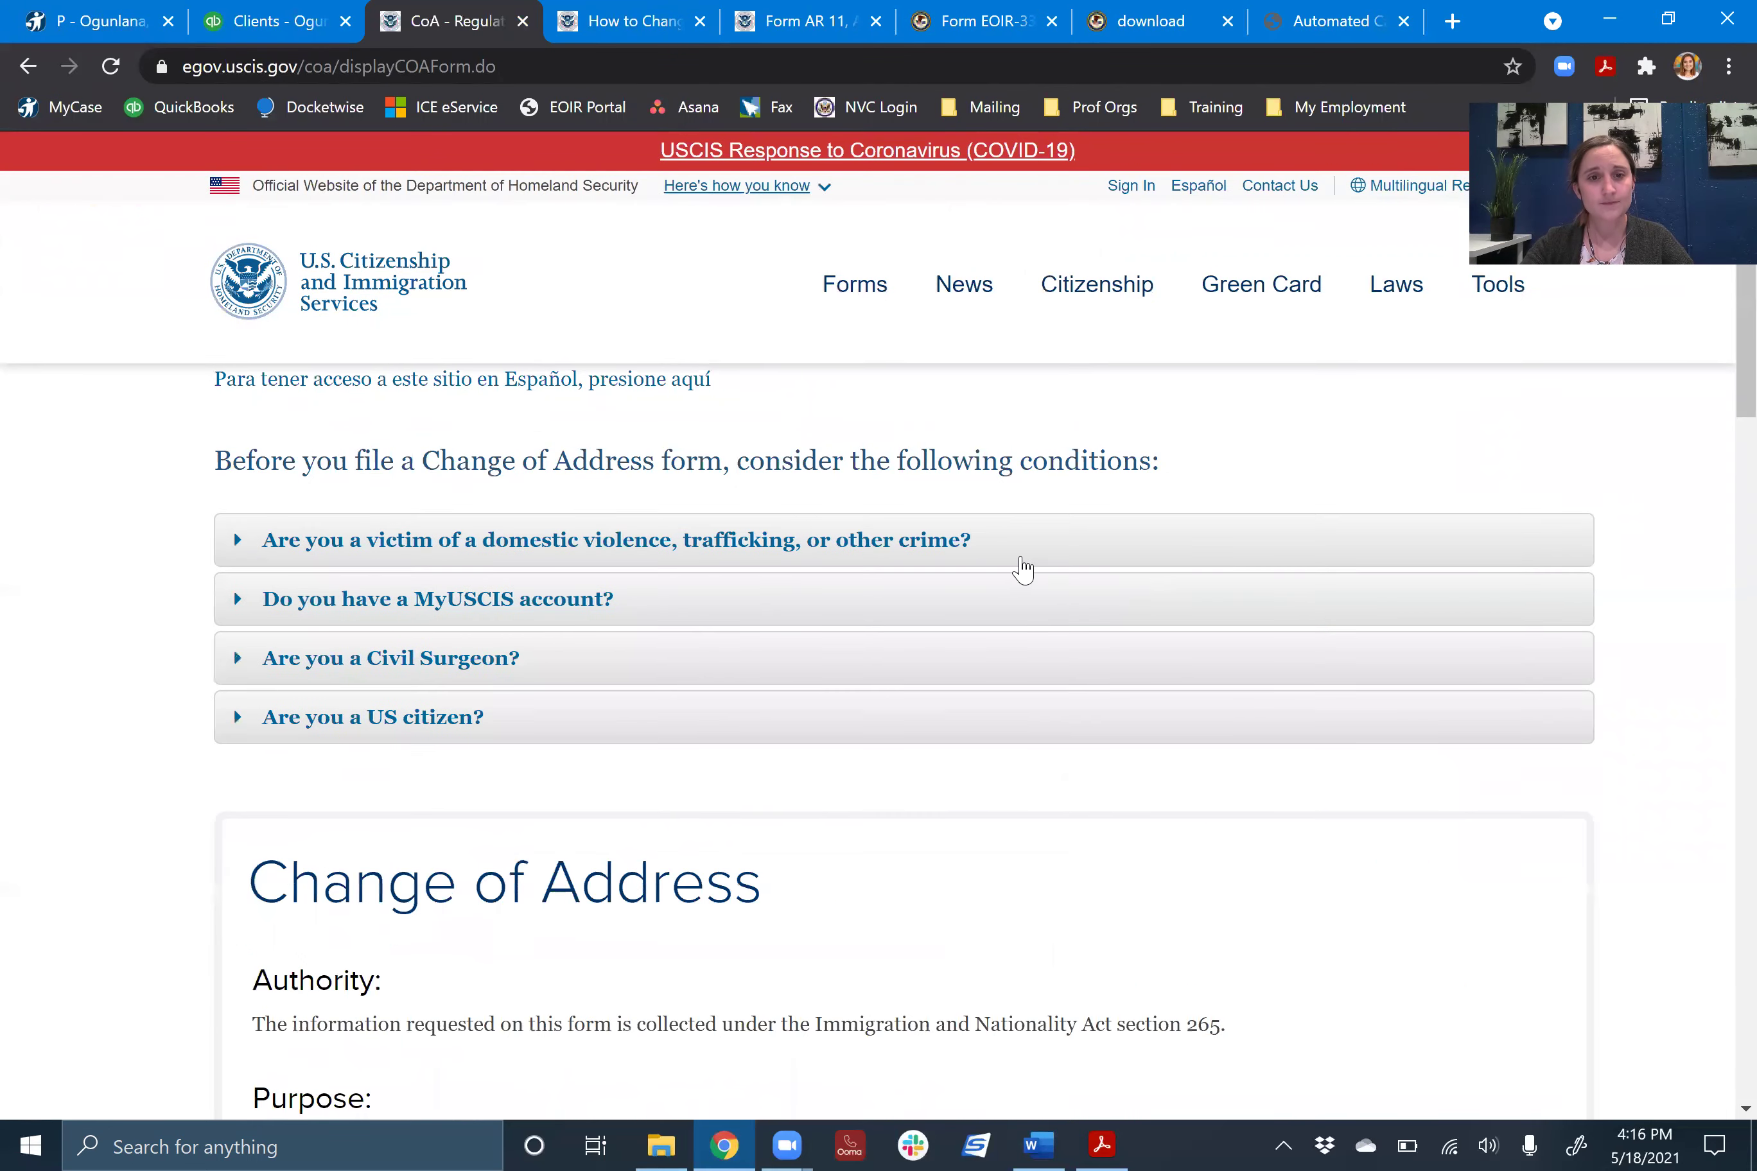
pyautogui.scroll(-5, 1020, 568)
pyautogui.scroll(-15, 1134, 615)
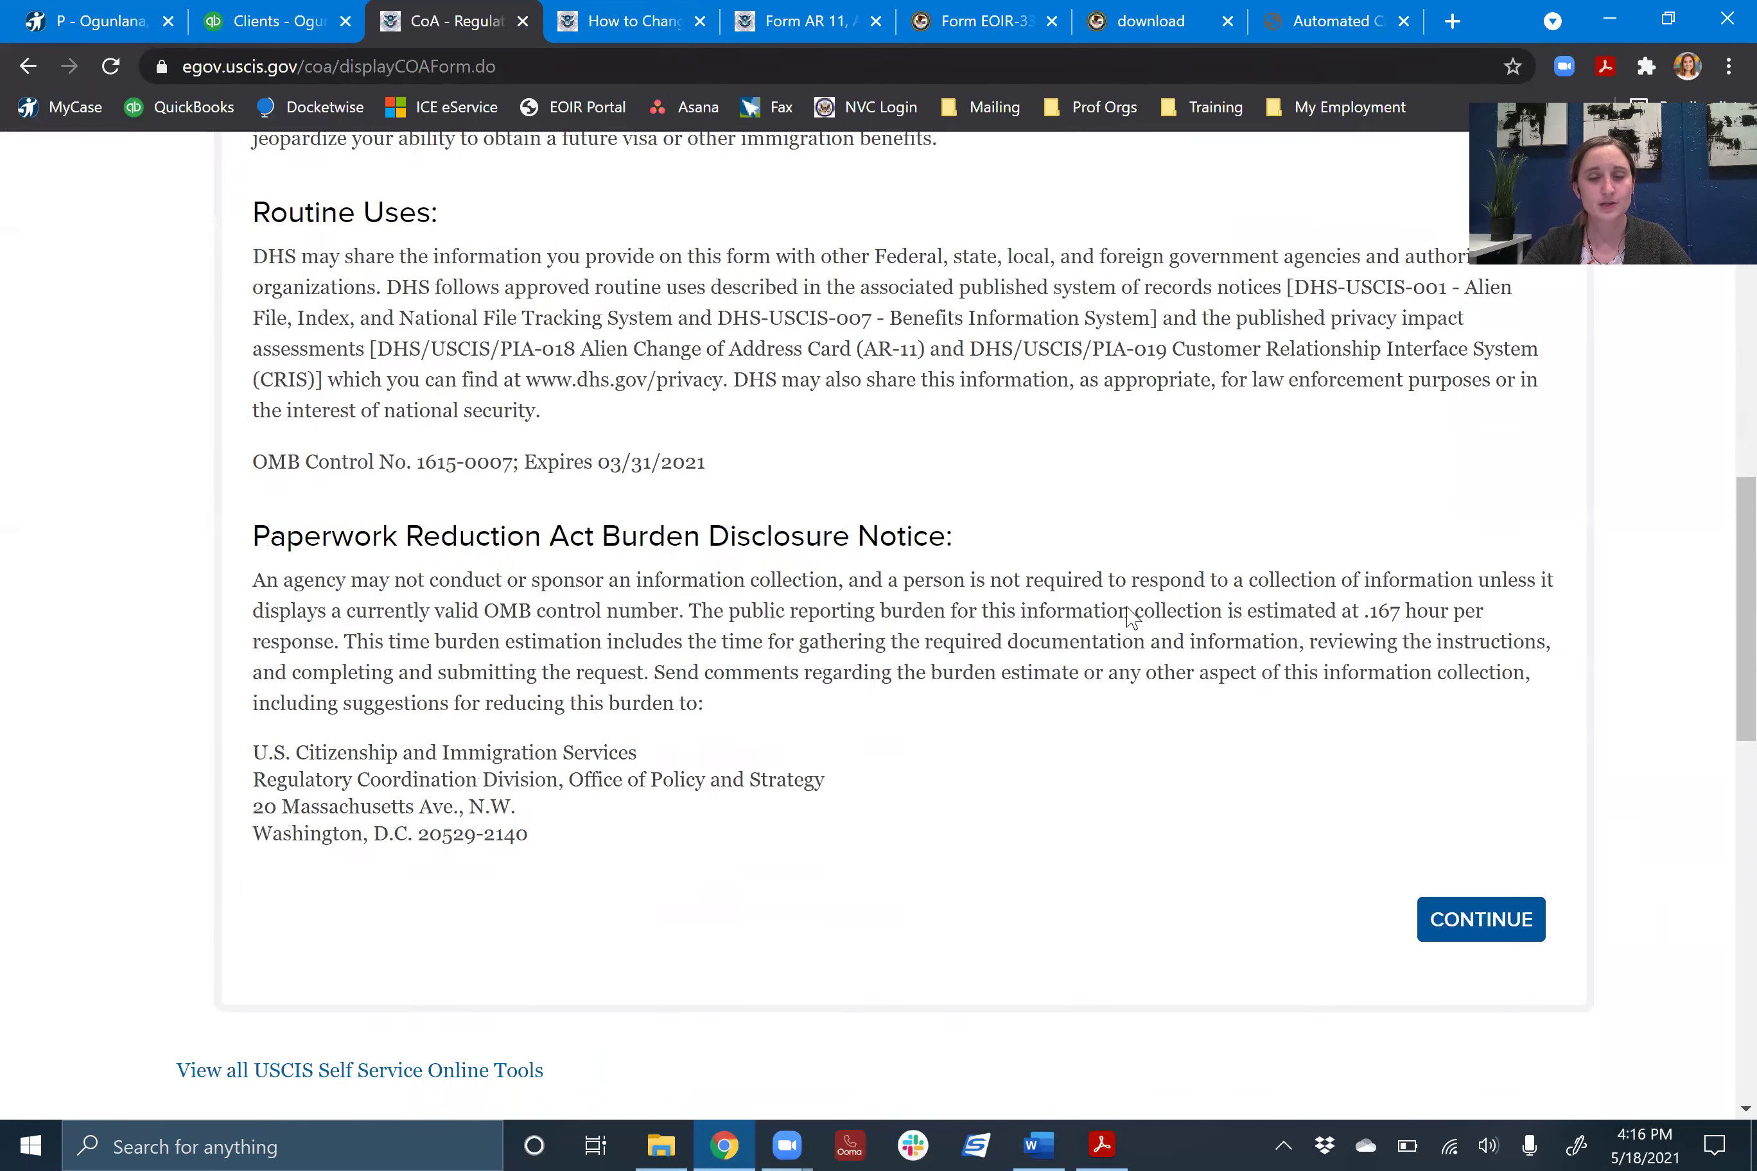
pyautogui.click(1469, 341)
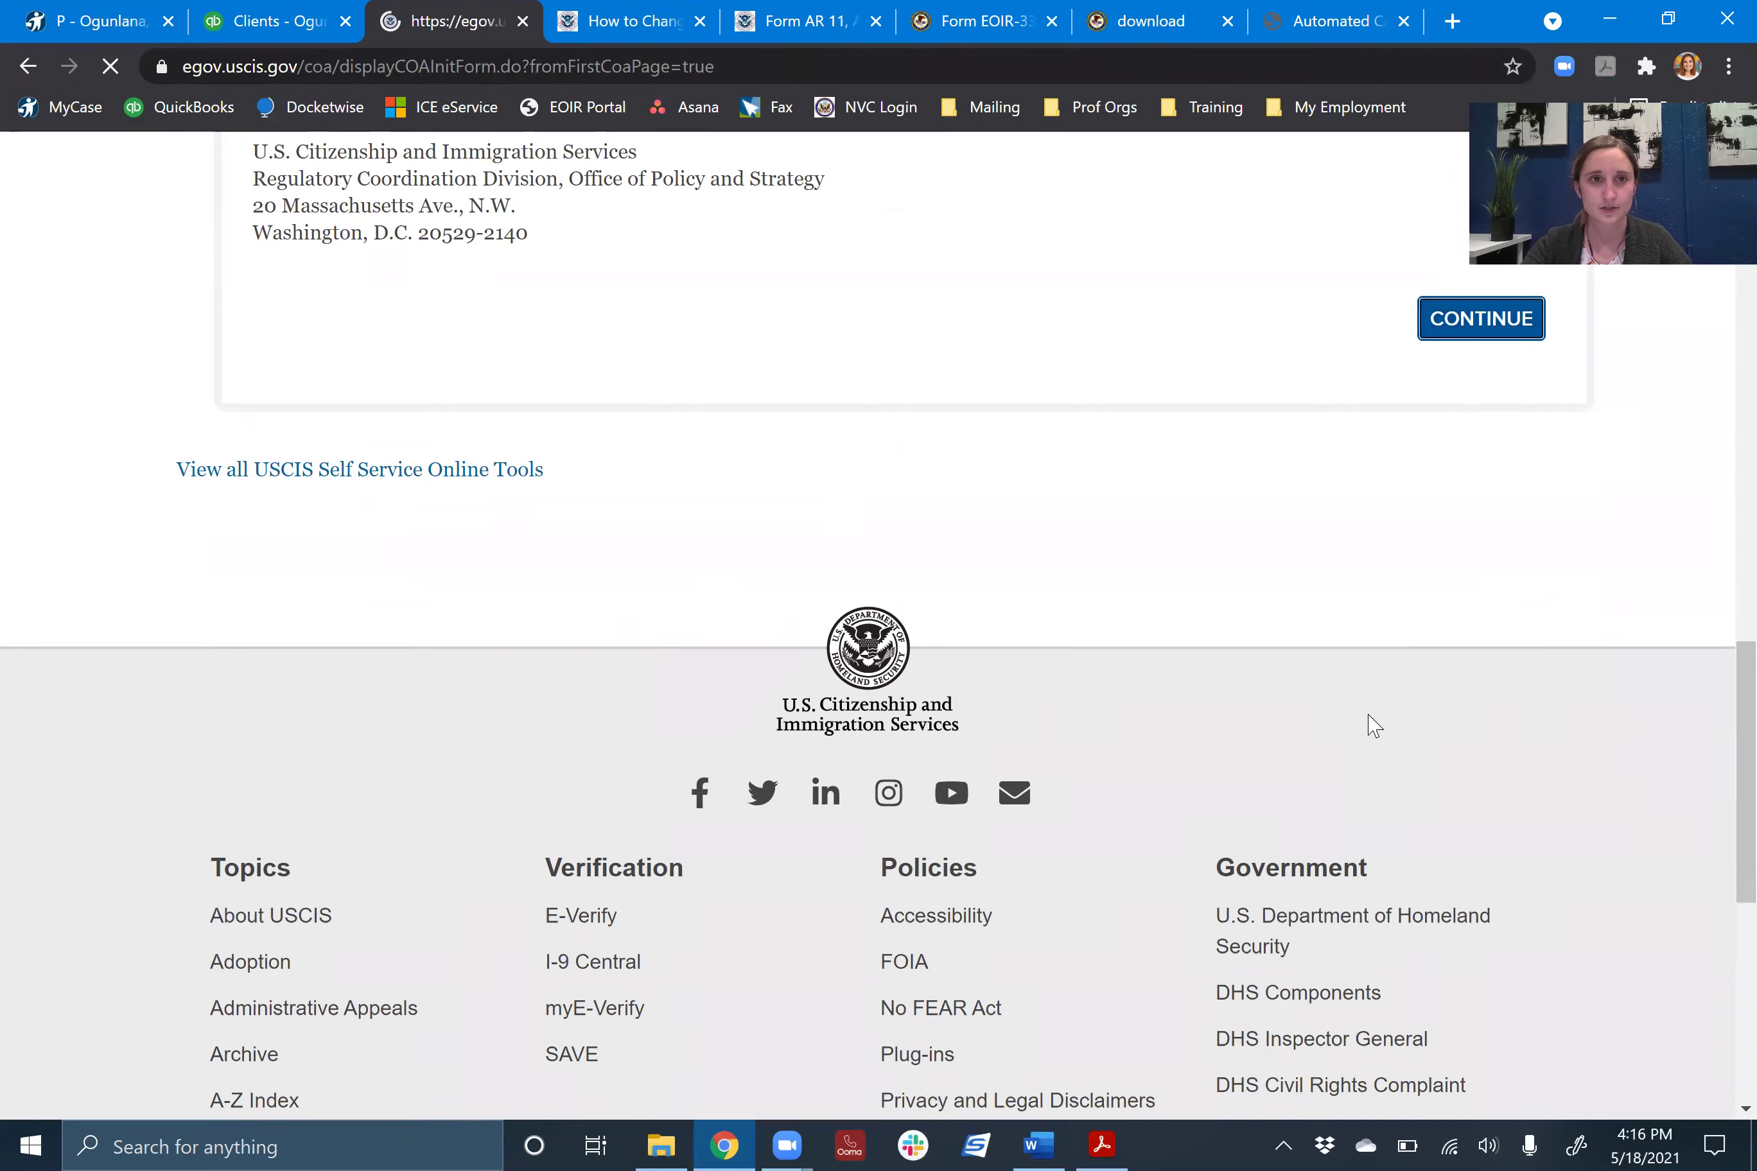
pyautogui.scroll(-5, 864, 627)
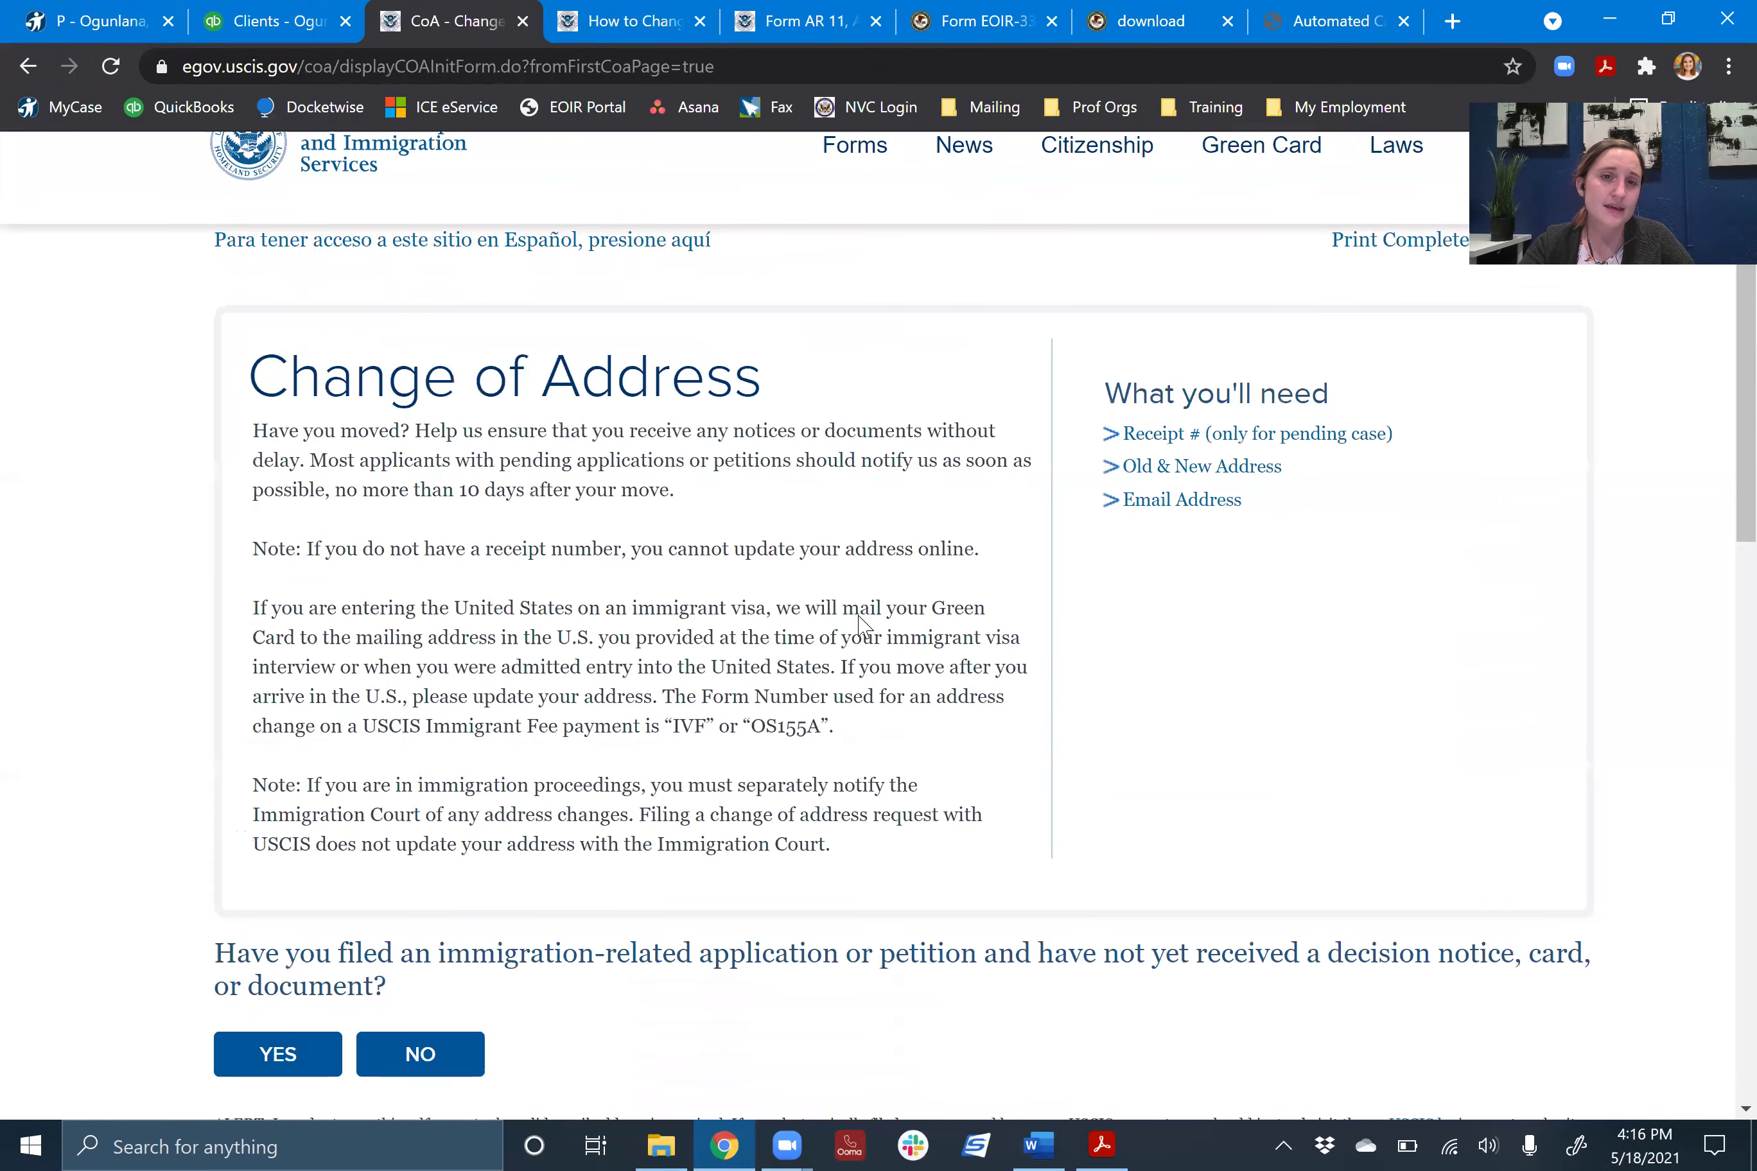
pyautogui.scroll(-4, 214, 653)
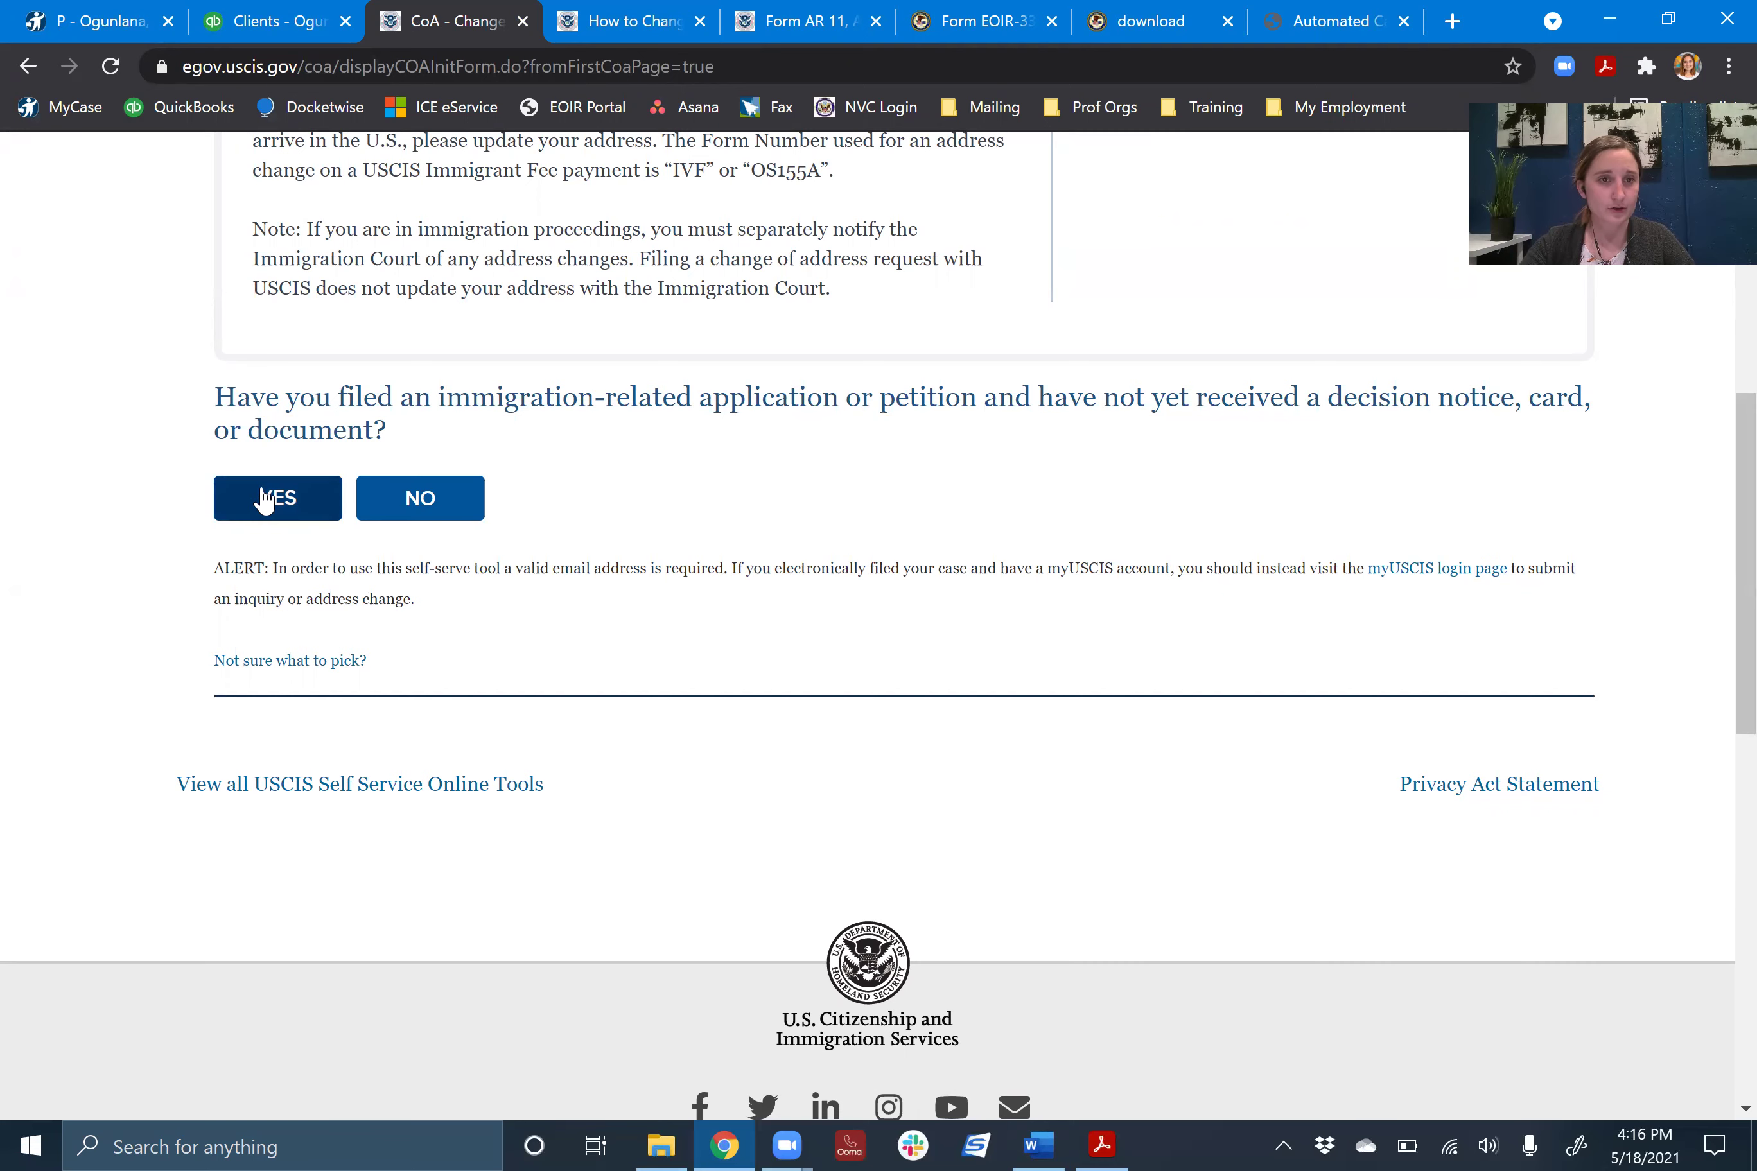
# - Answer yes to a pending application and set the first case to Form I130, U.S. citizen sub type
pyautogui.click(264, 499)
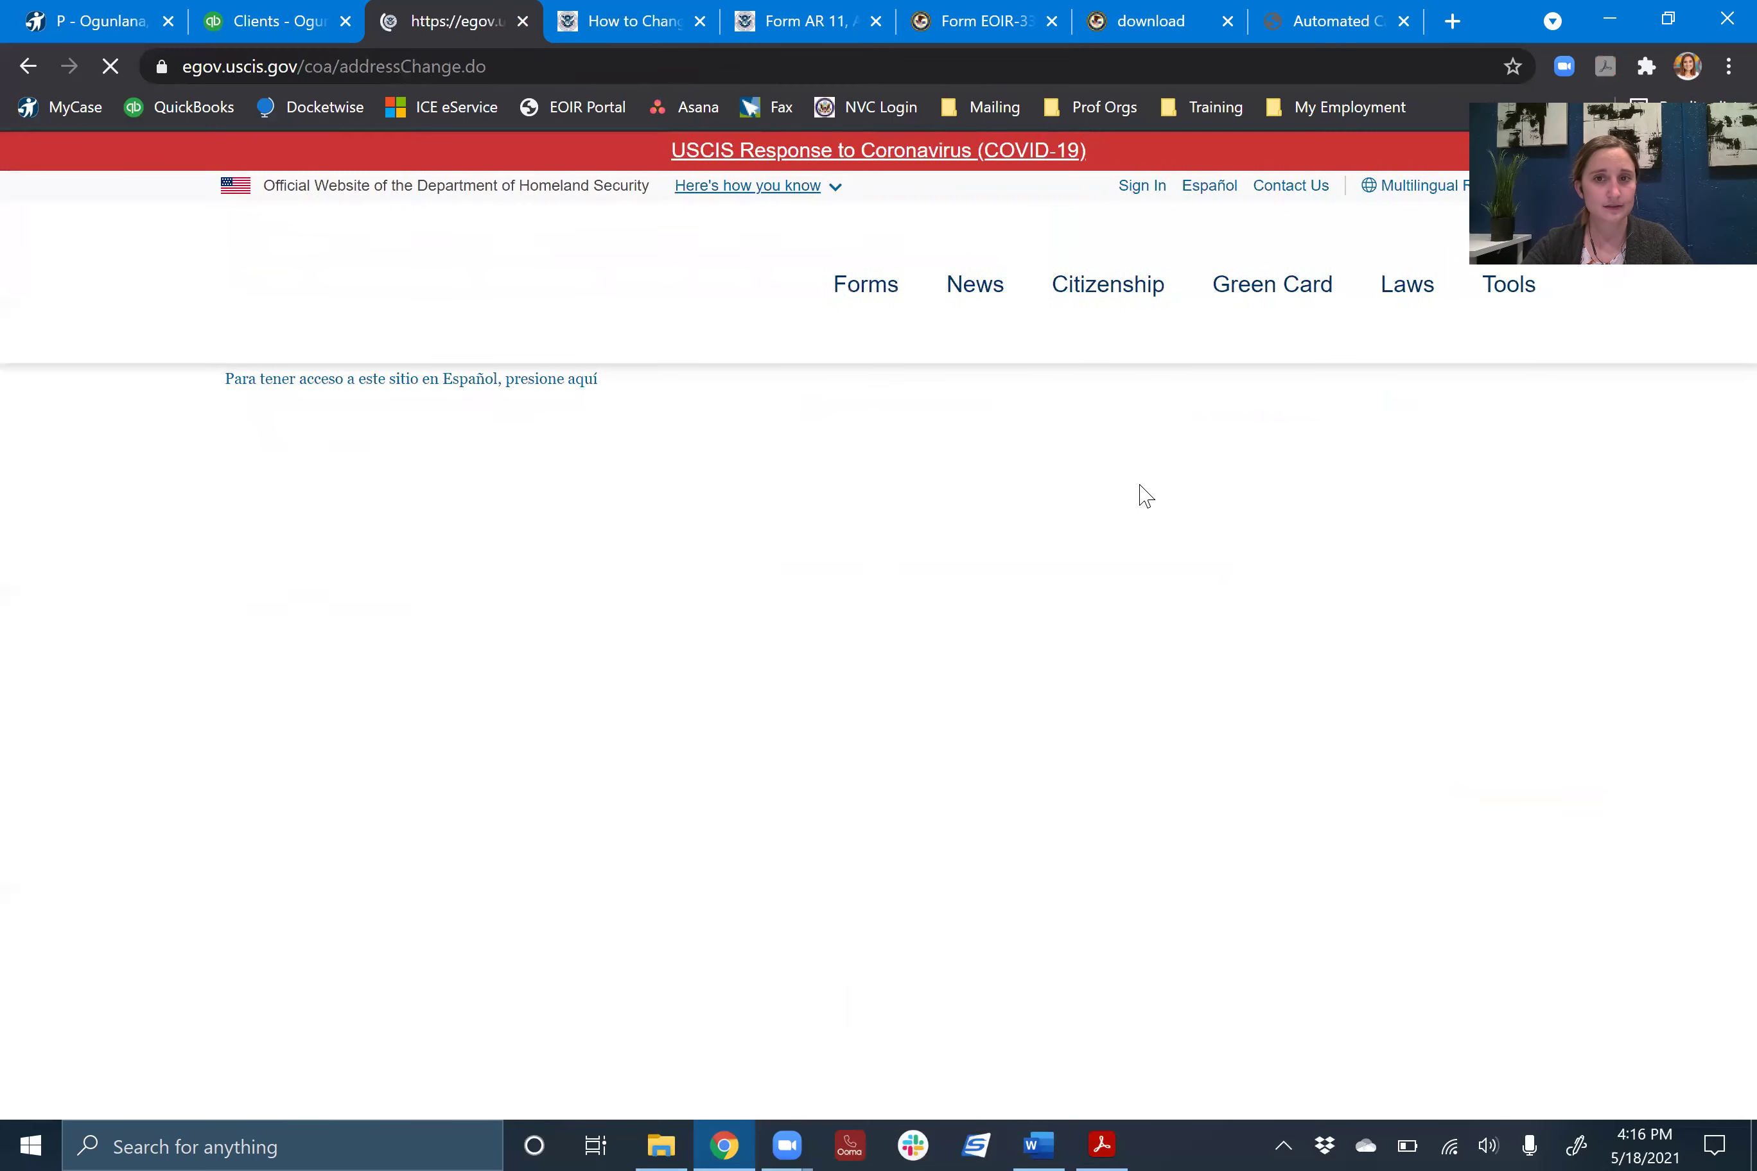
pyautogui.scroll(3, 1101, 403)
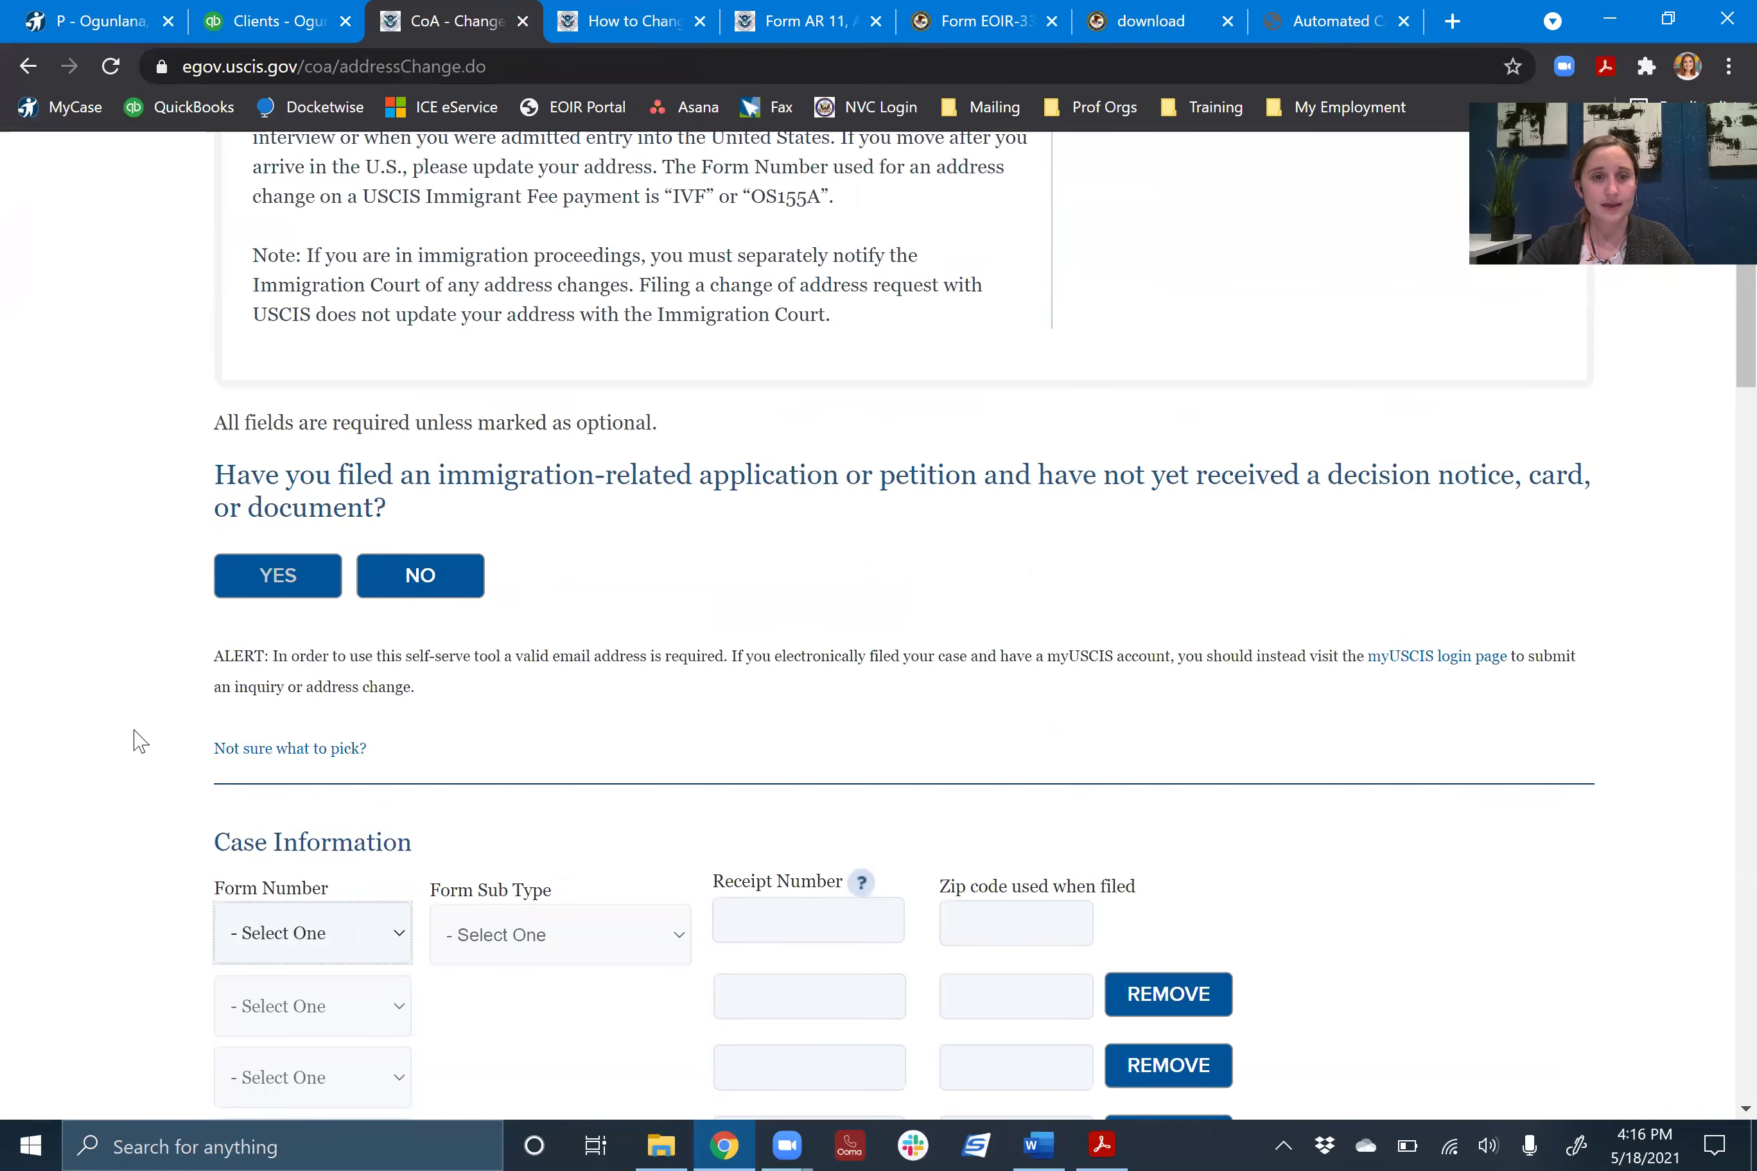
pyautogui.scroll(-5, 140, 740)
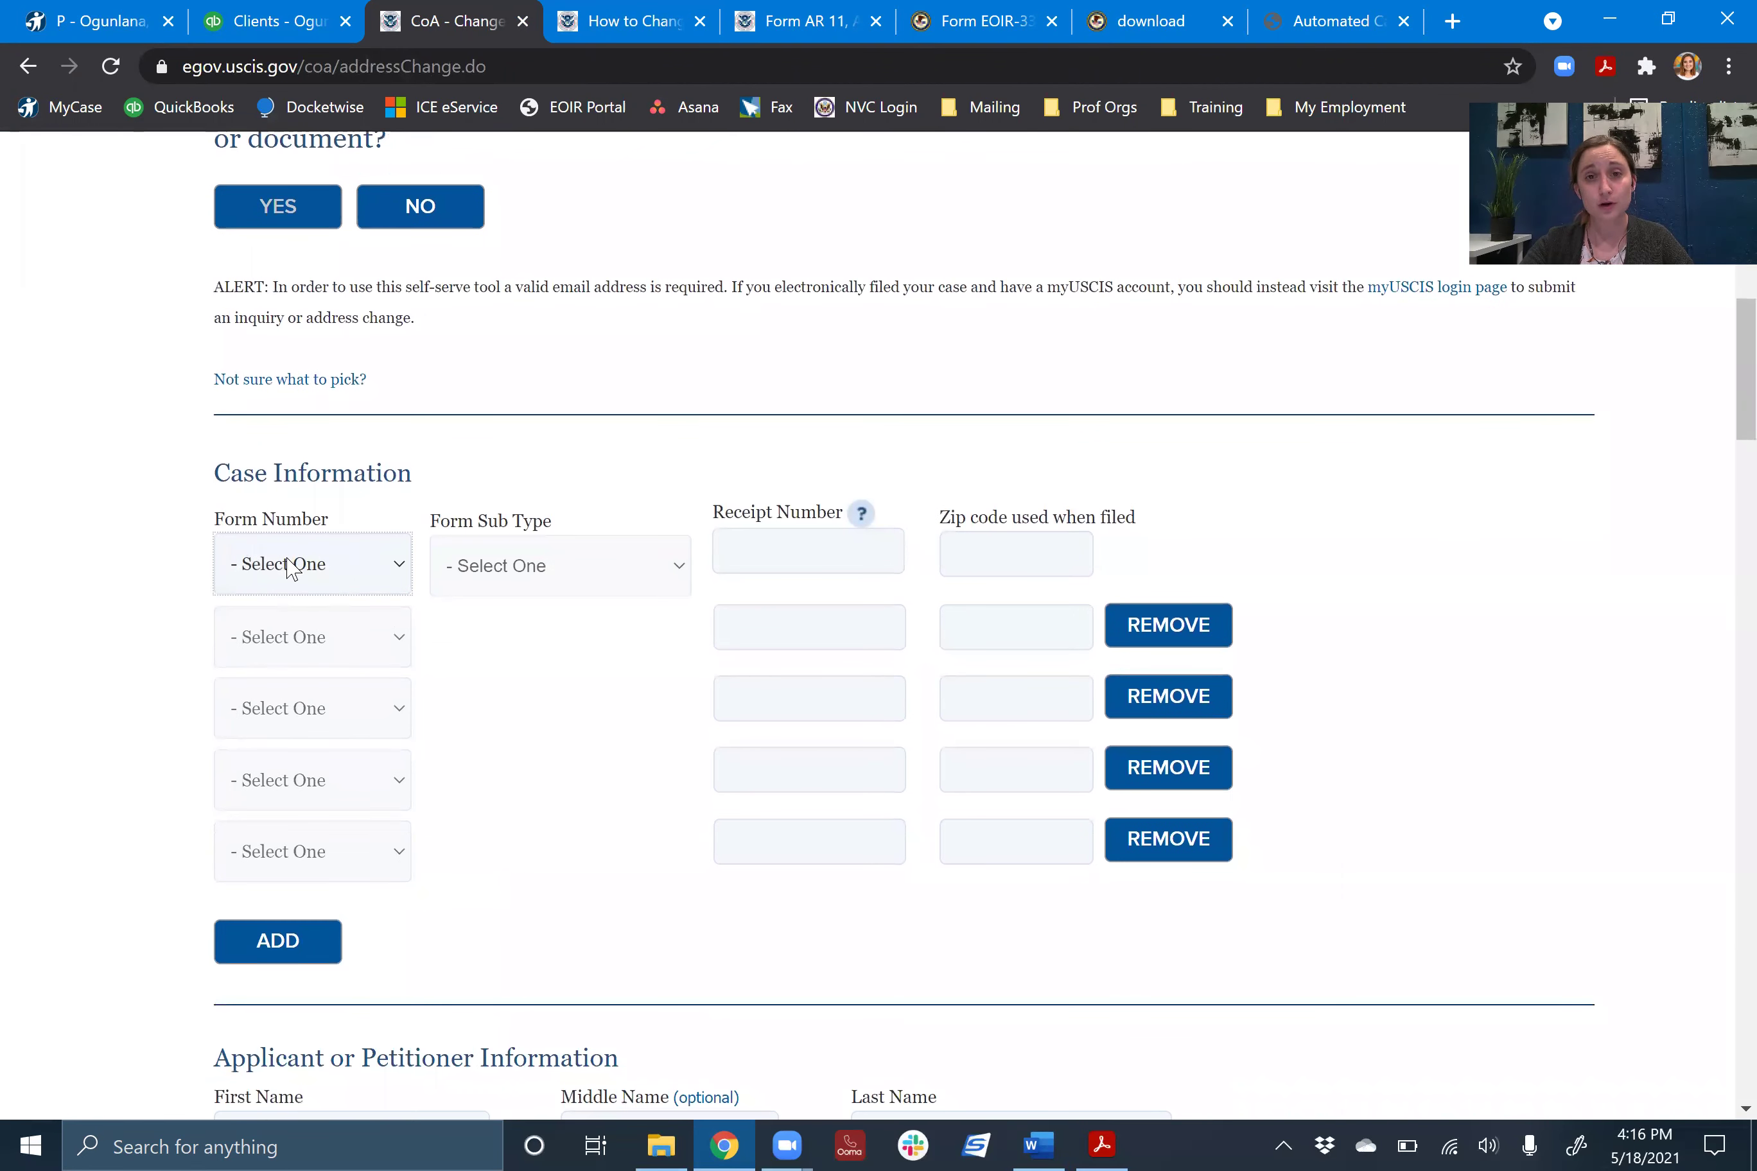
pyautogui.click(252, 562)
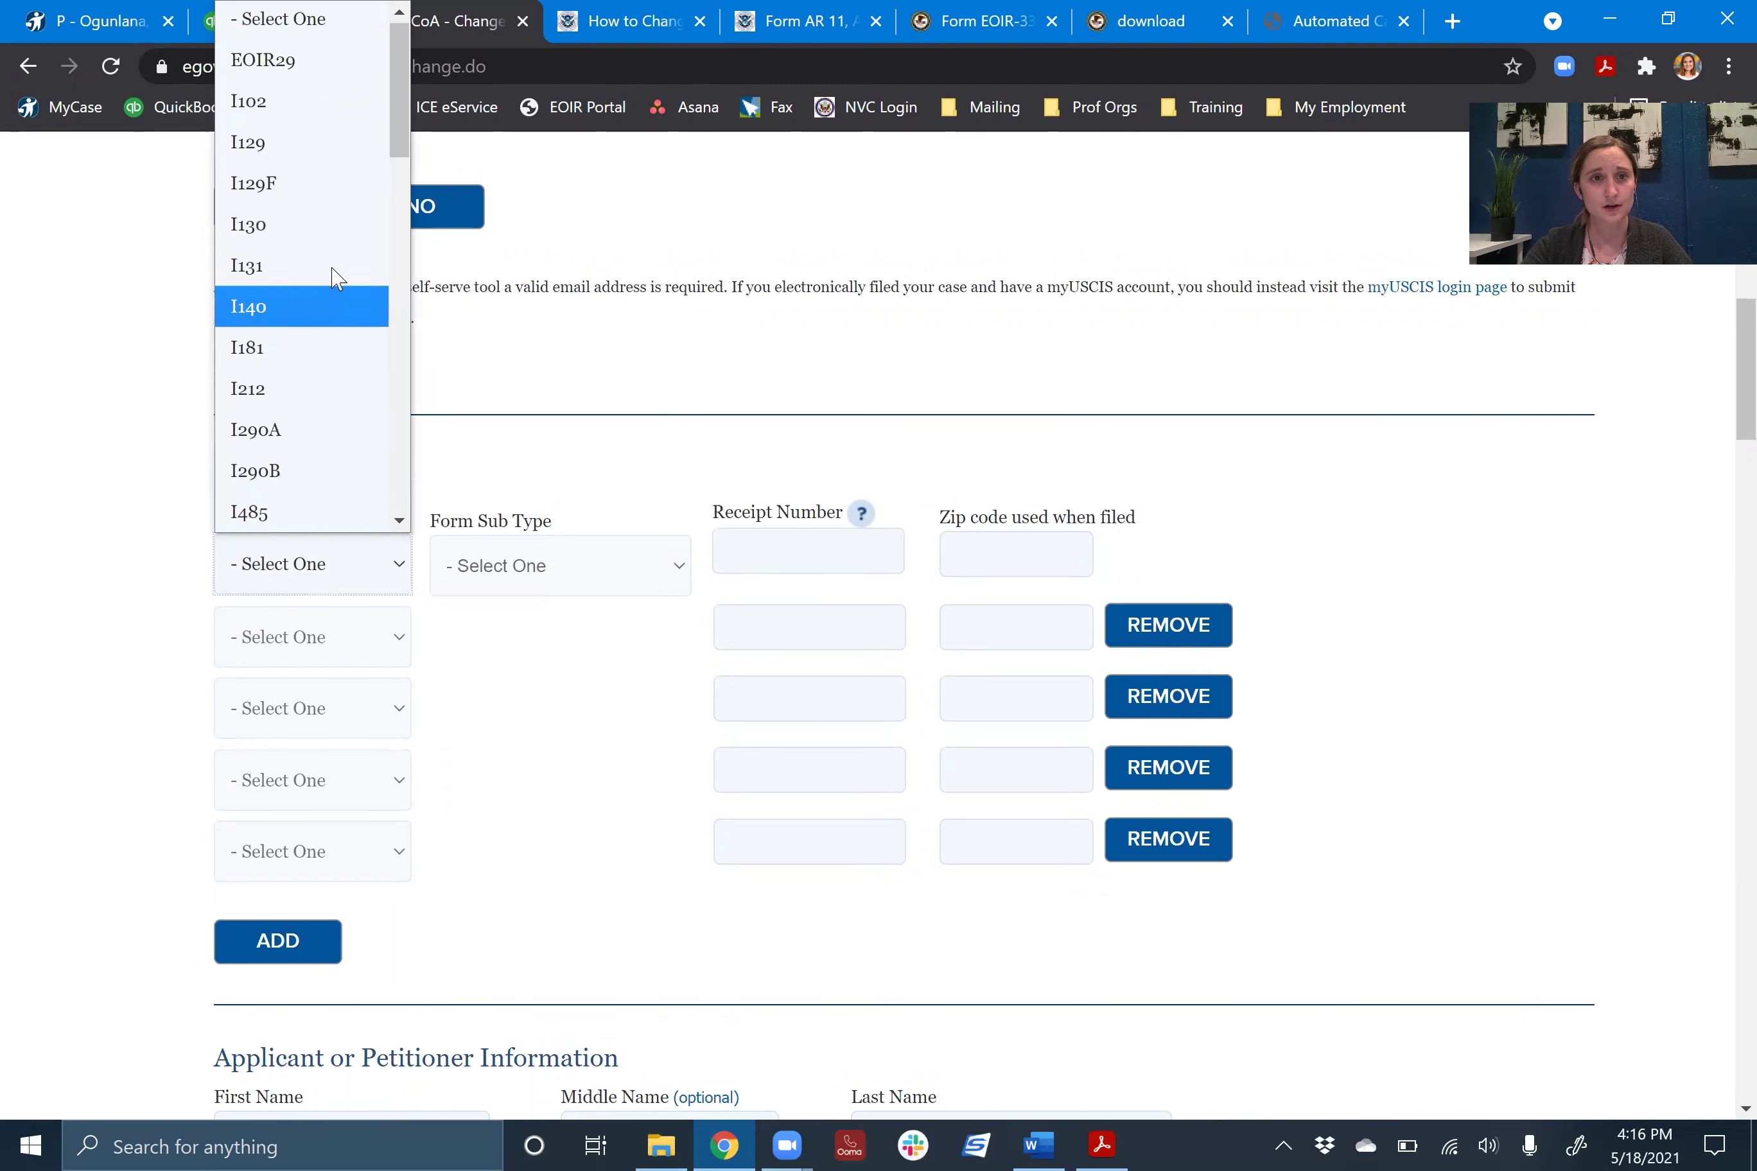
pyautogui.click(325, 226)
pyautogui.click(555, 565)
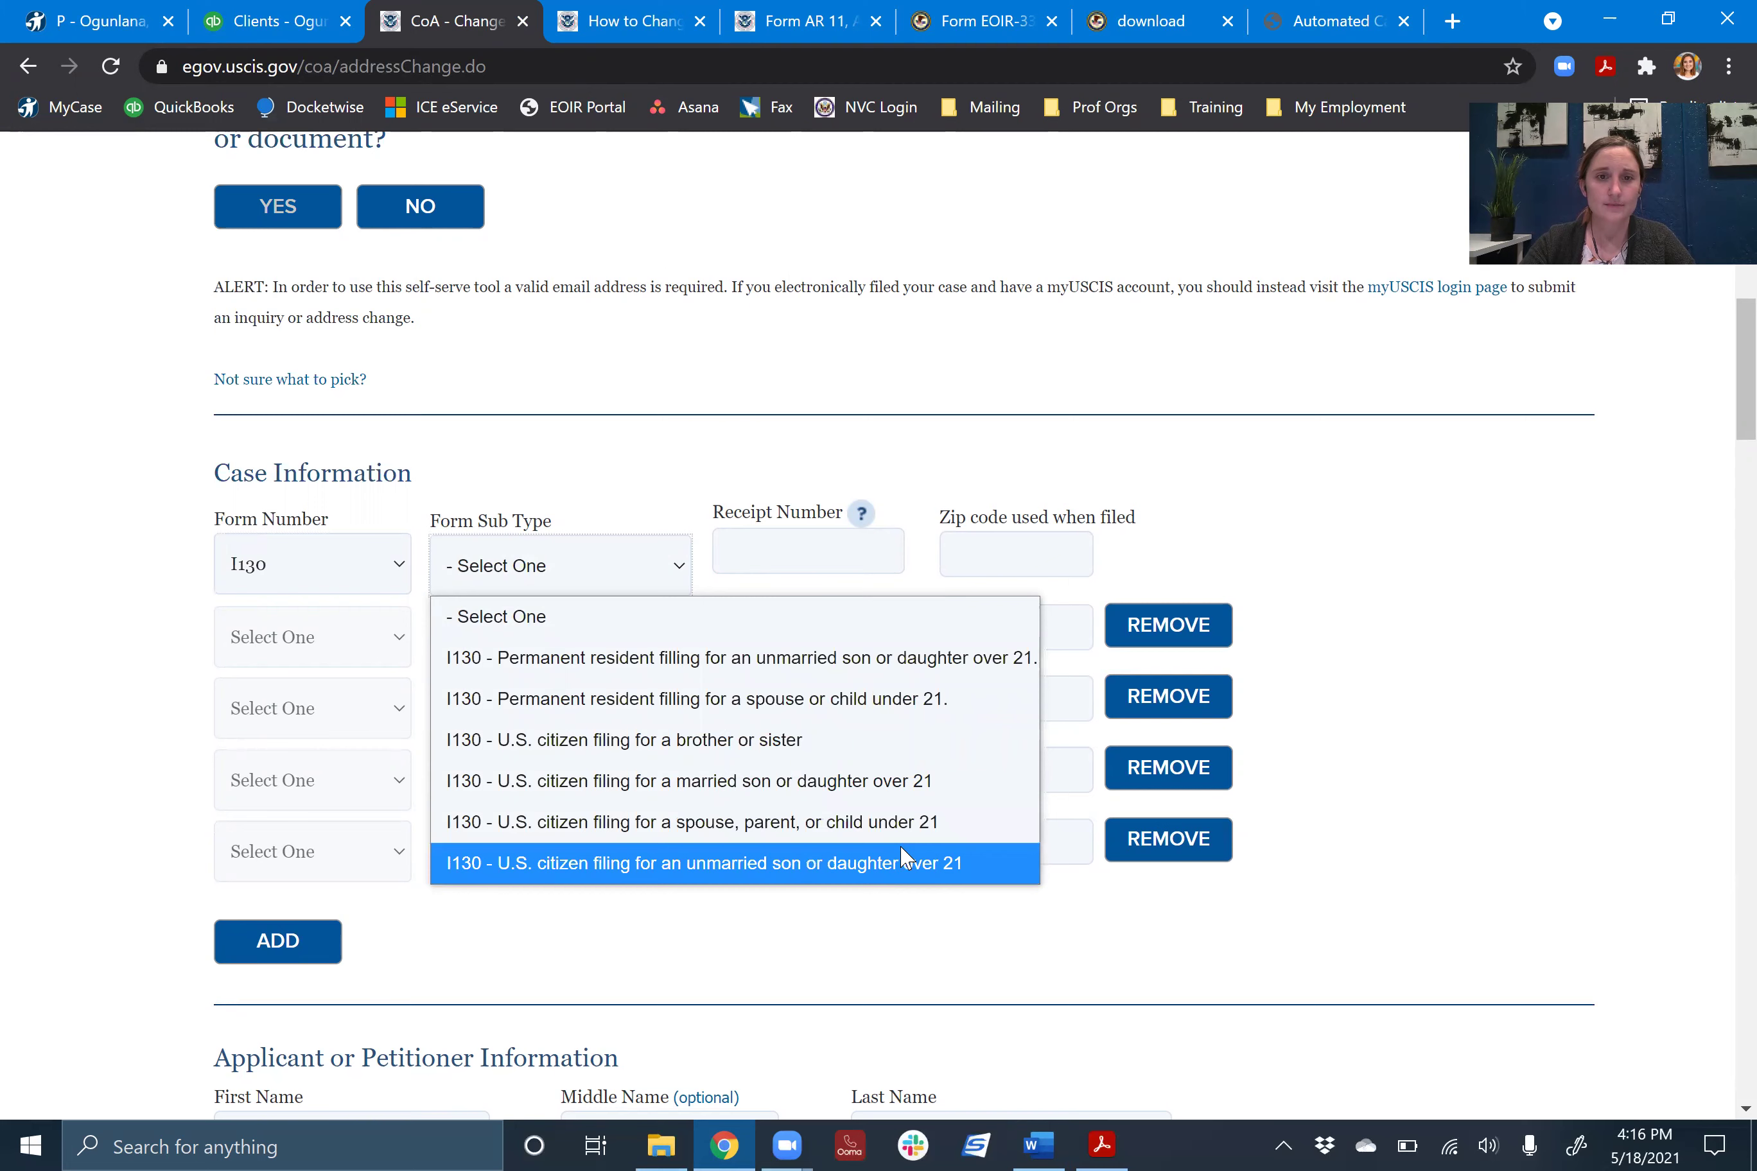
pyautogui.click(908, 822)
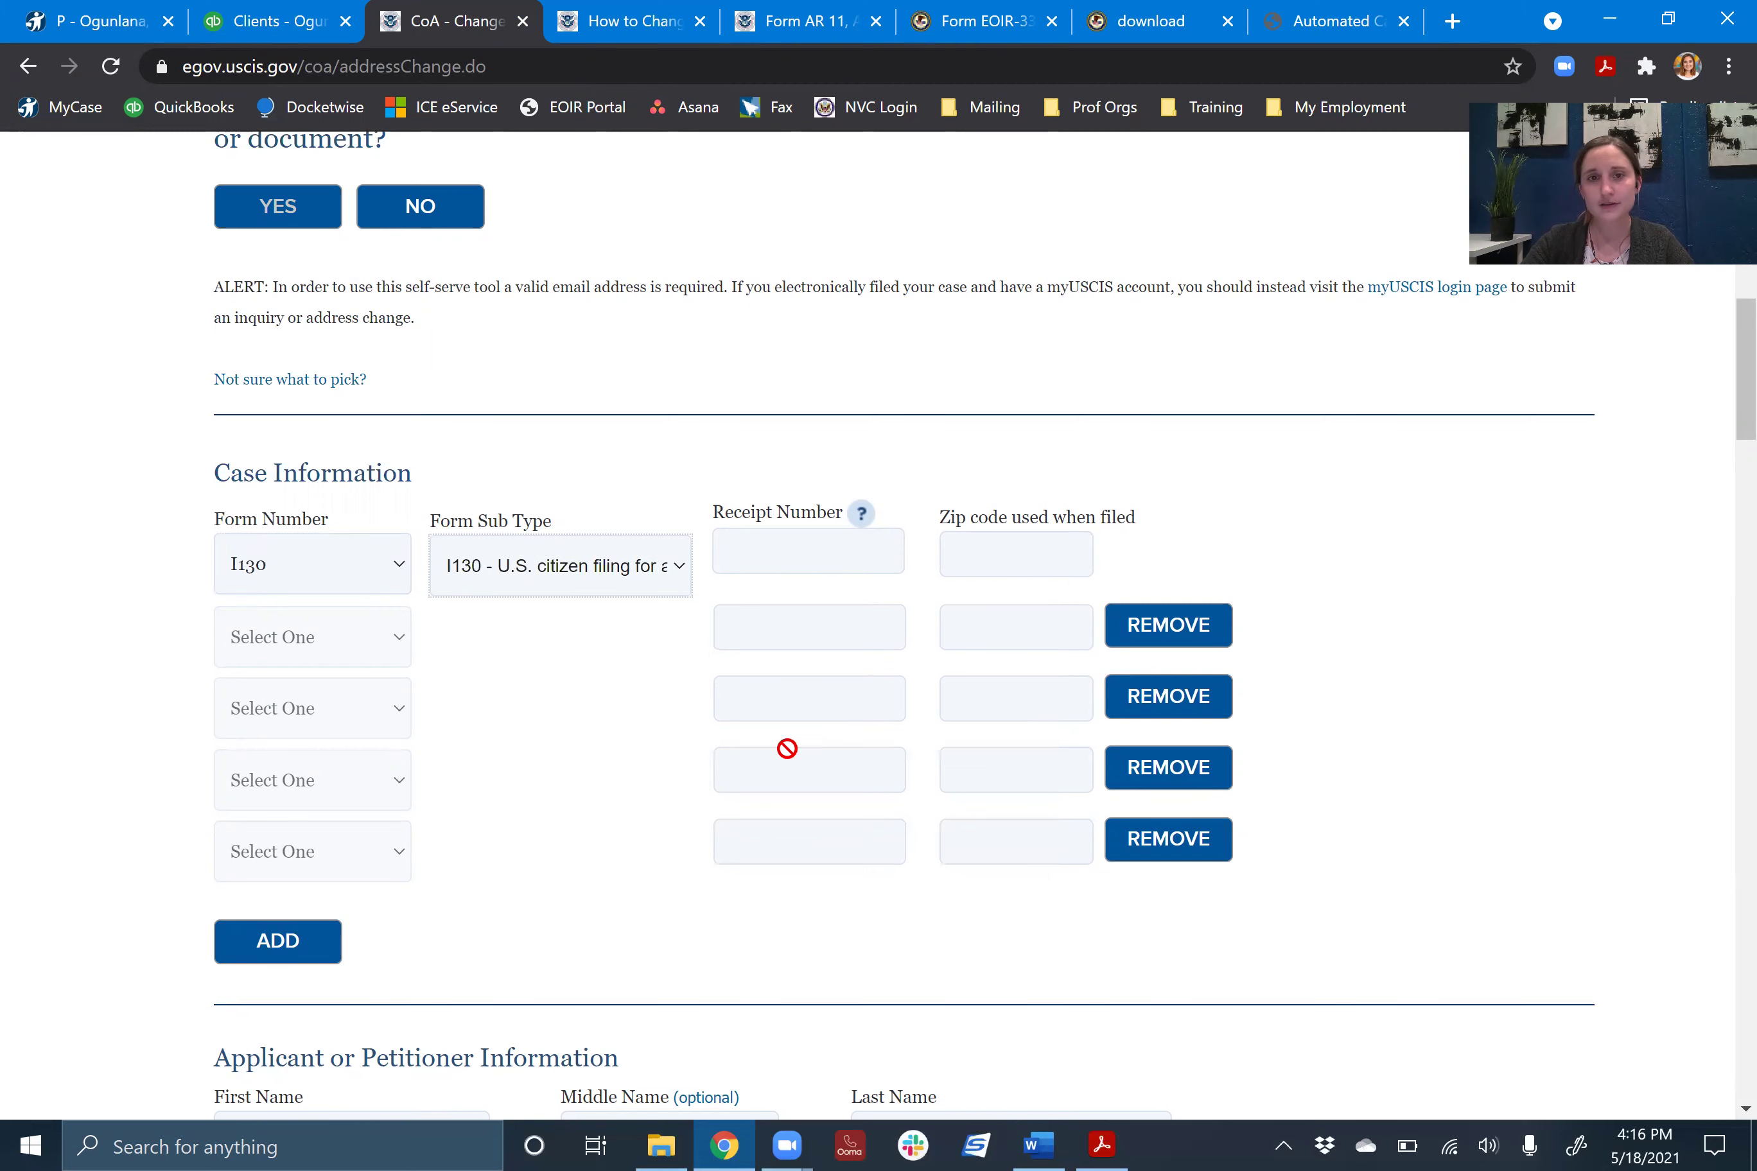
# - Move into the Receipt Number and Zip code fields and dismiss the zip code suggestions
pyautogui.click(841, 550)
pyautogui.click(810, 540)
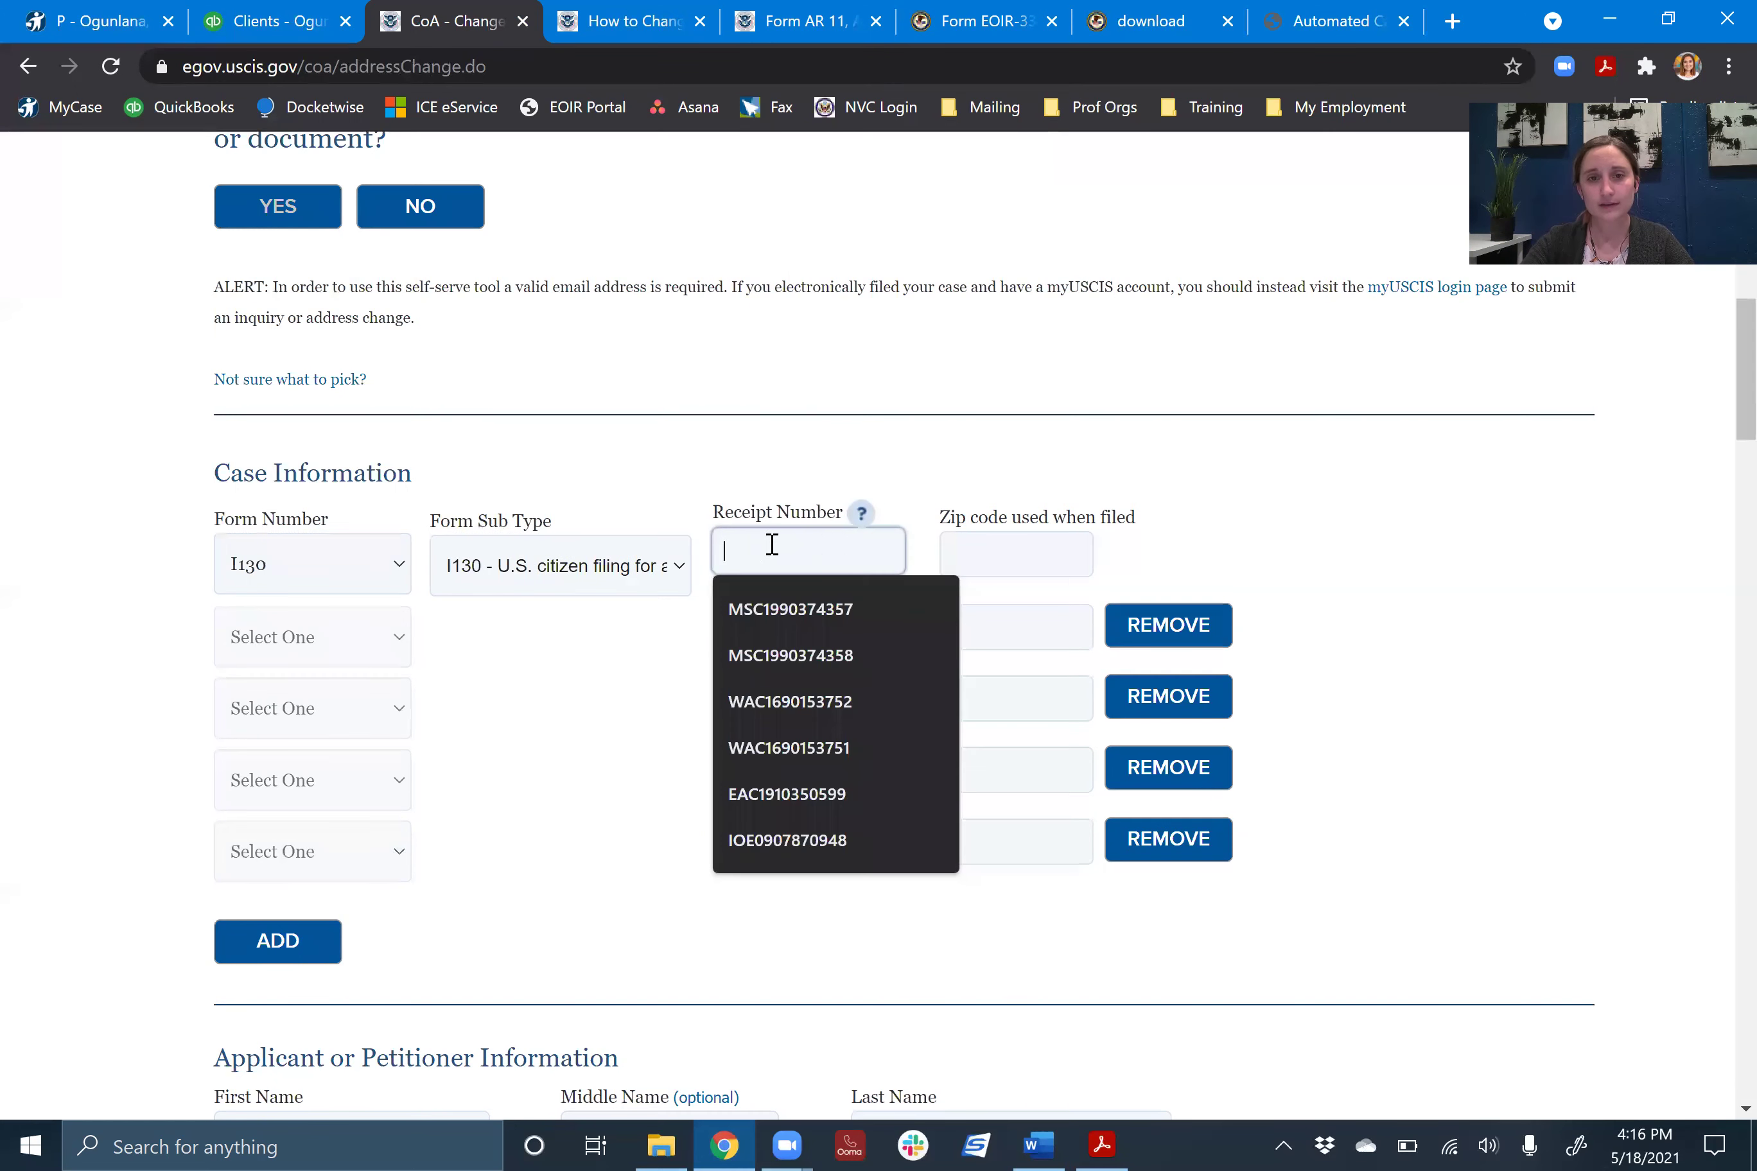
pyautogui.click(1037, 550)
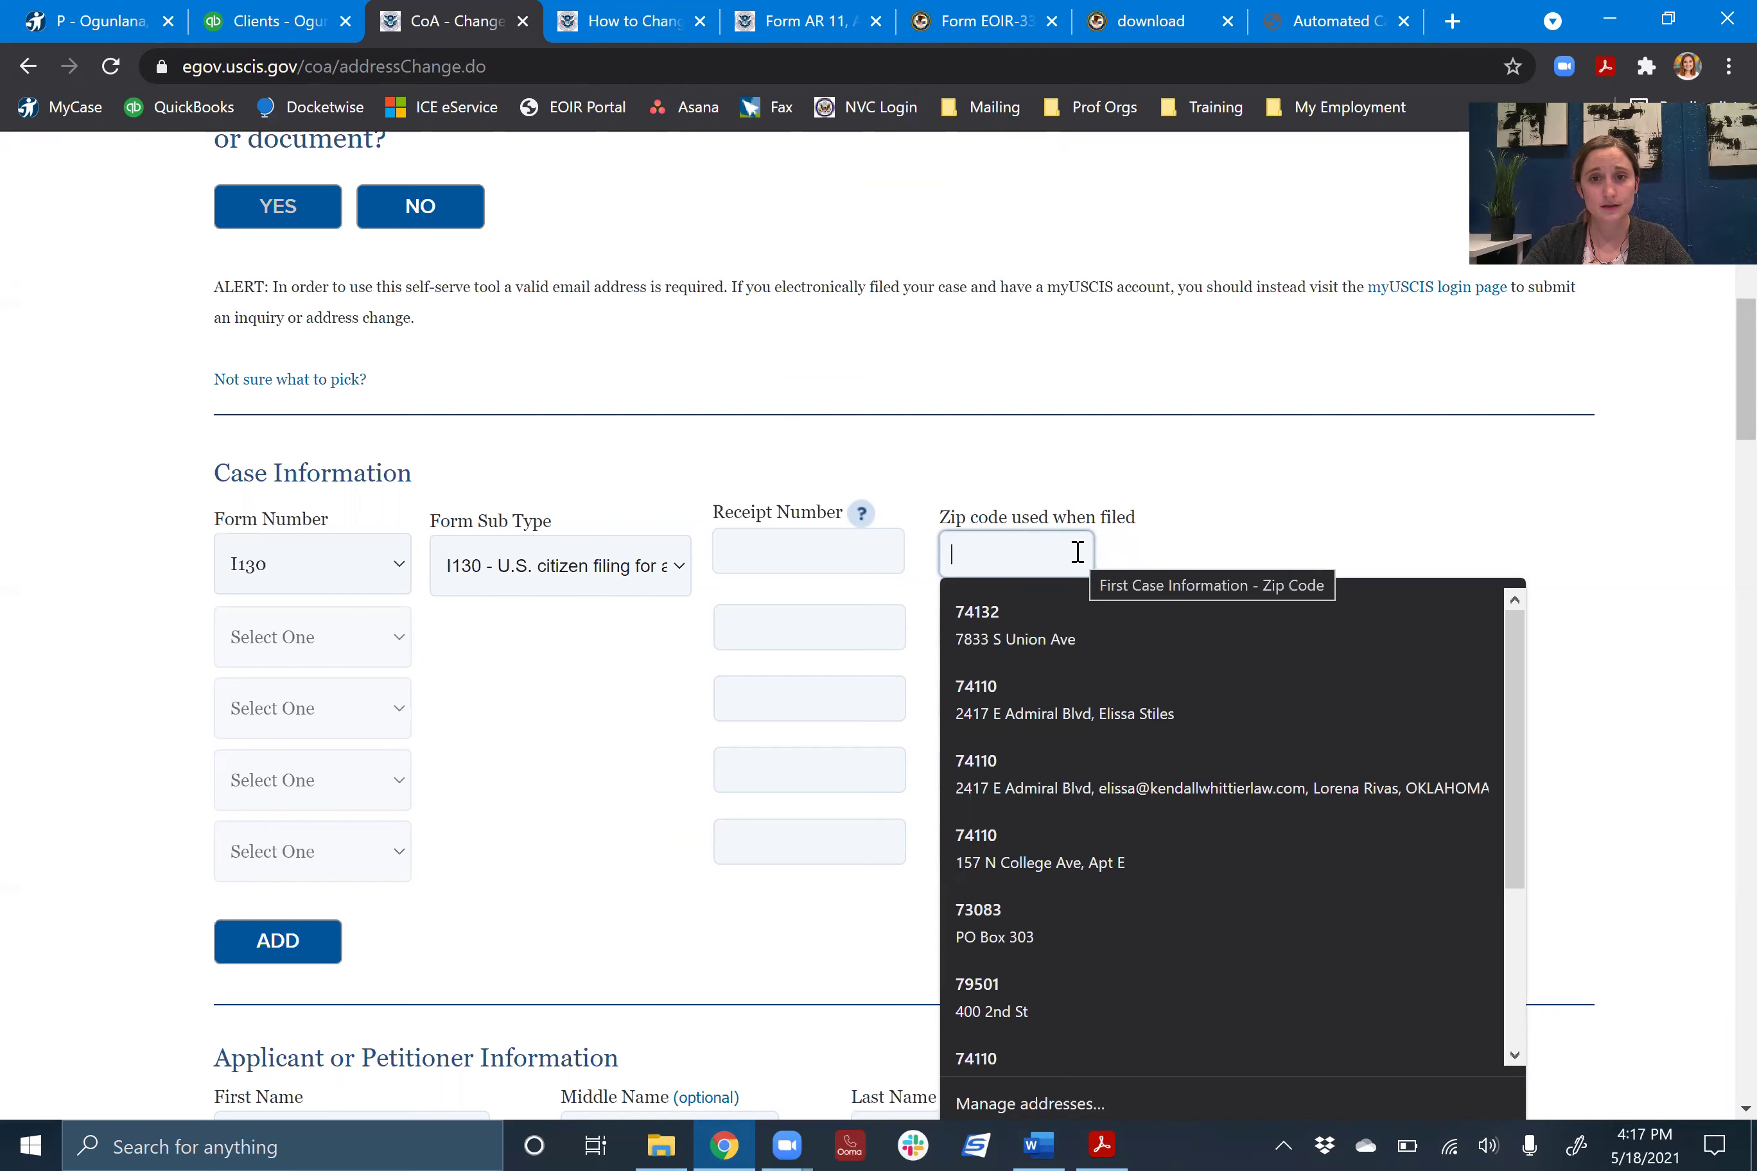
pyautogui.click(529, 796)
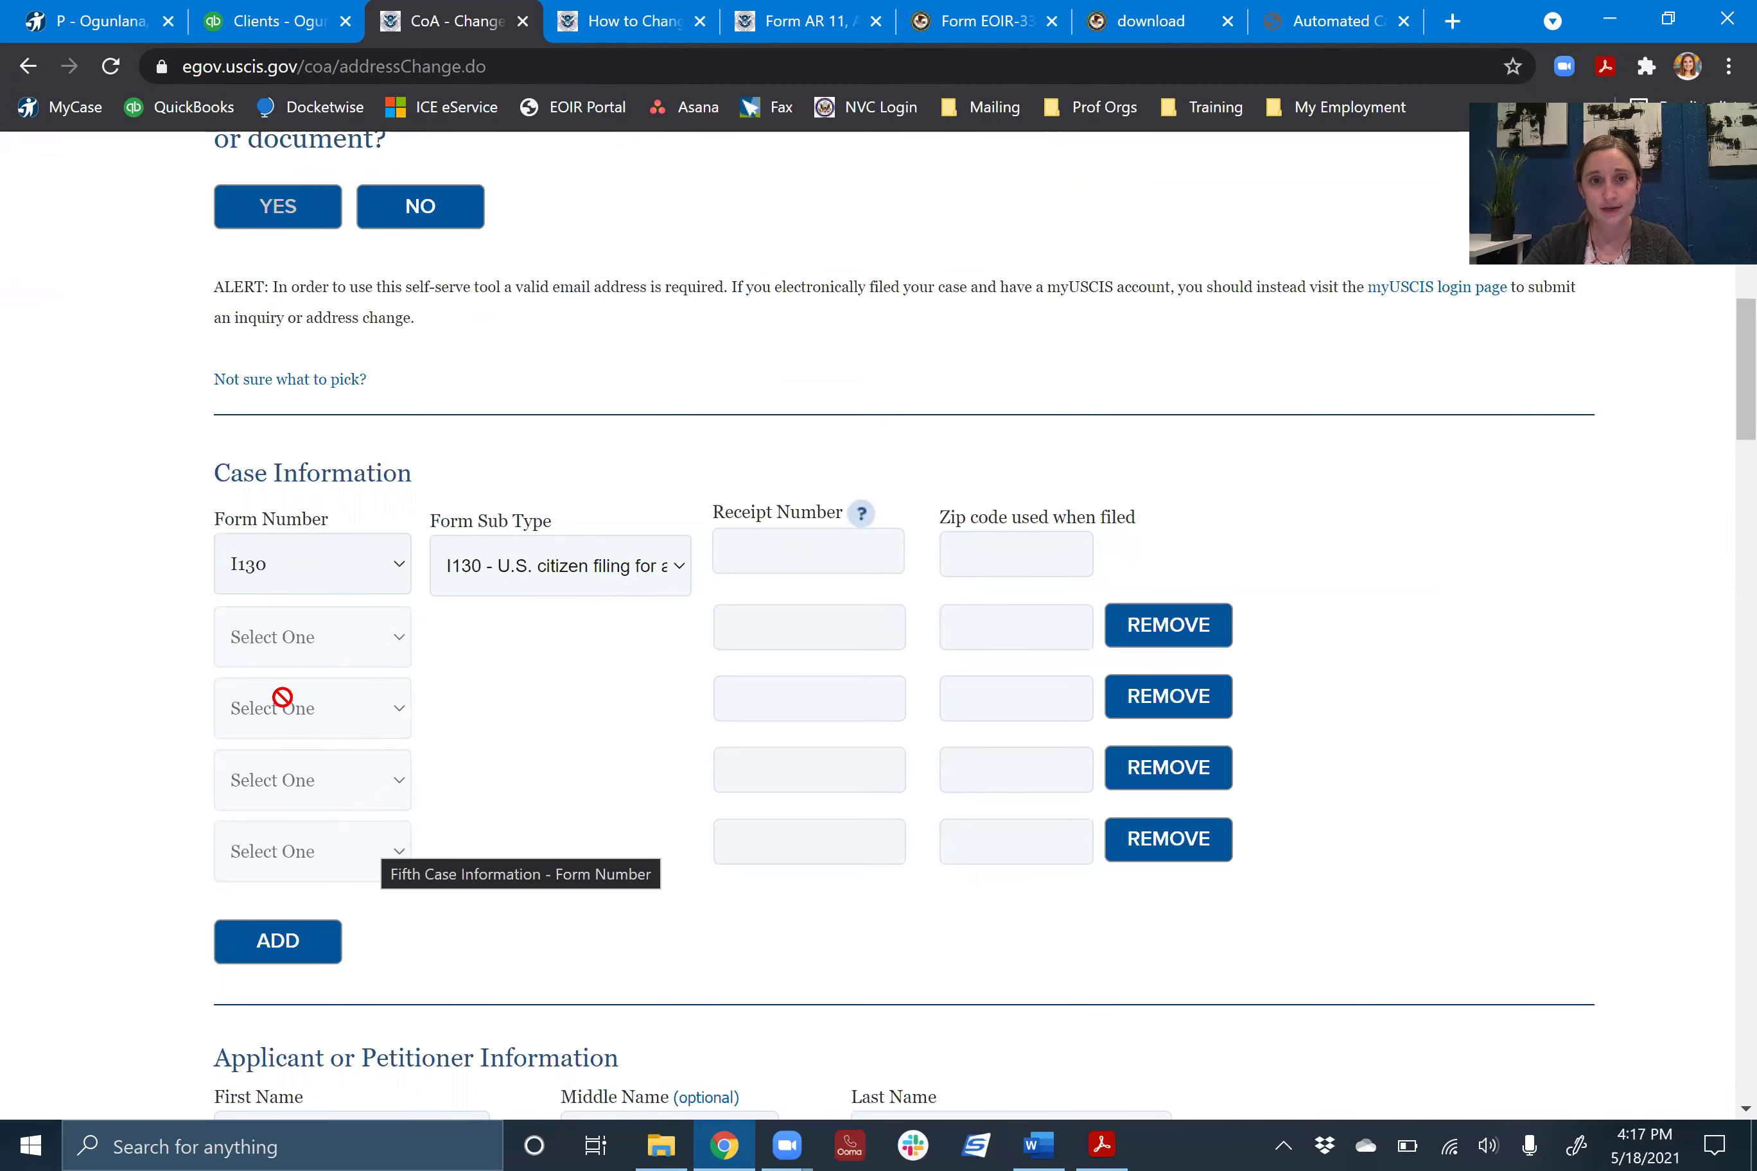
# - Scroll down the change of address form and mark it as completed by Legal Representative
pyautogui.scroll(-1, 244, 635)
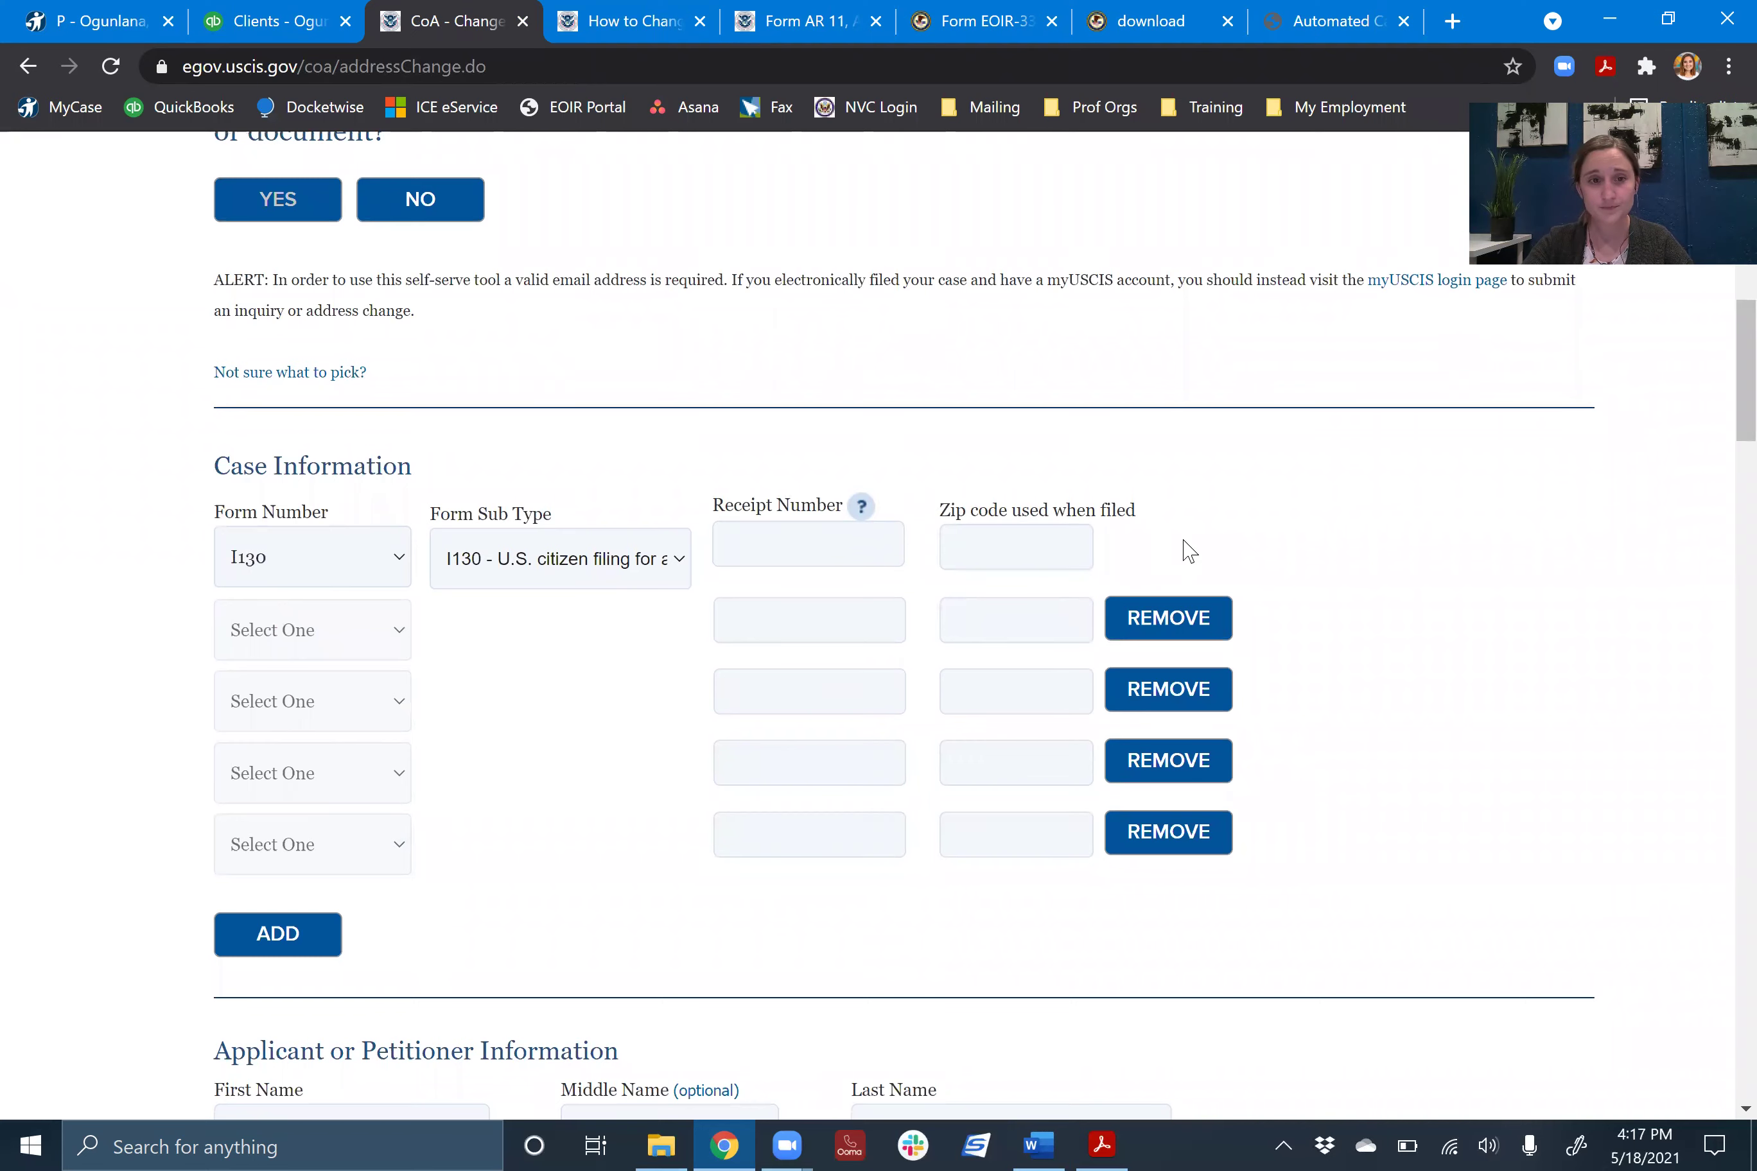
pyautogui.scroll(-10, 1188, 551)
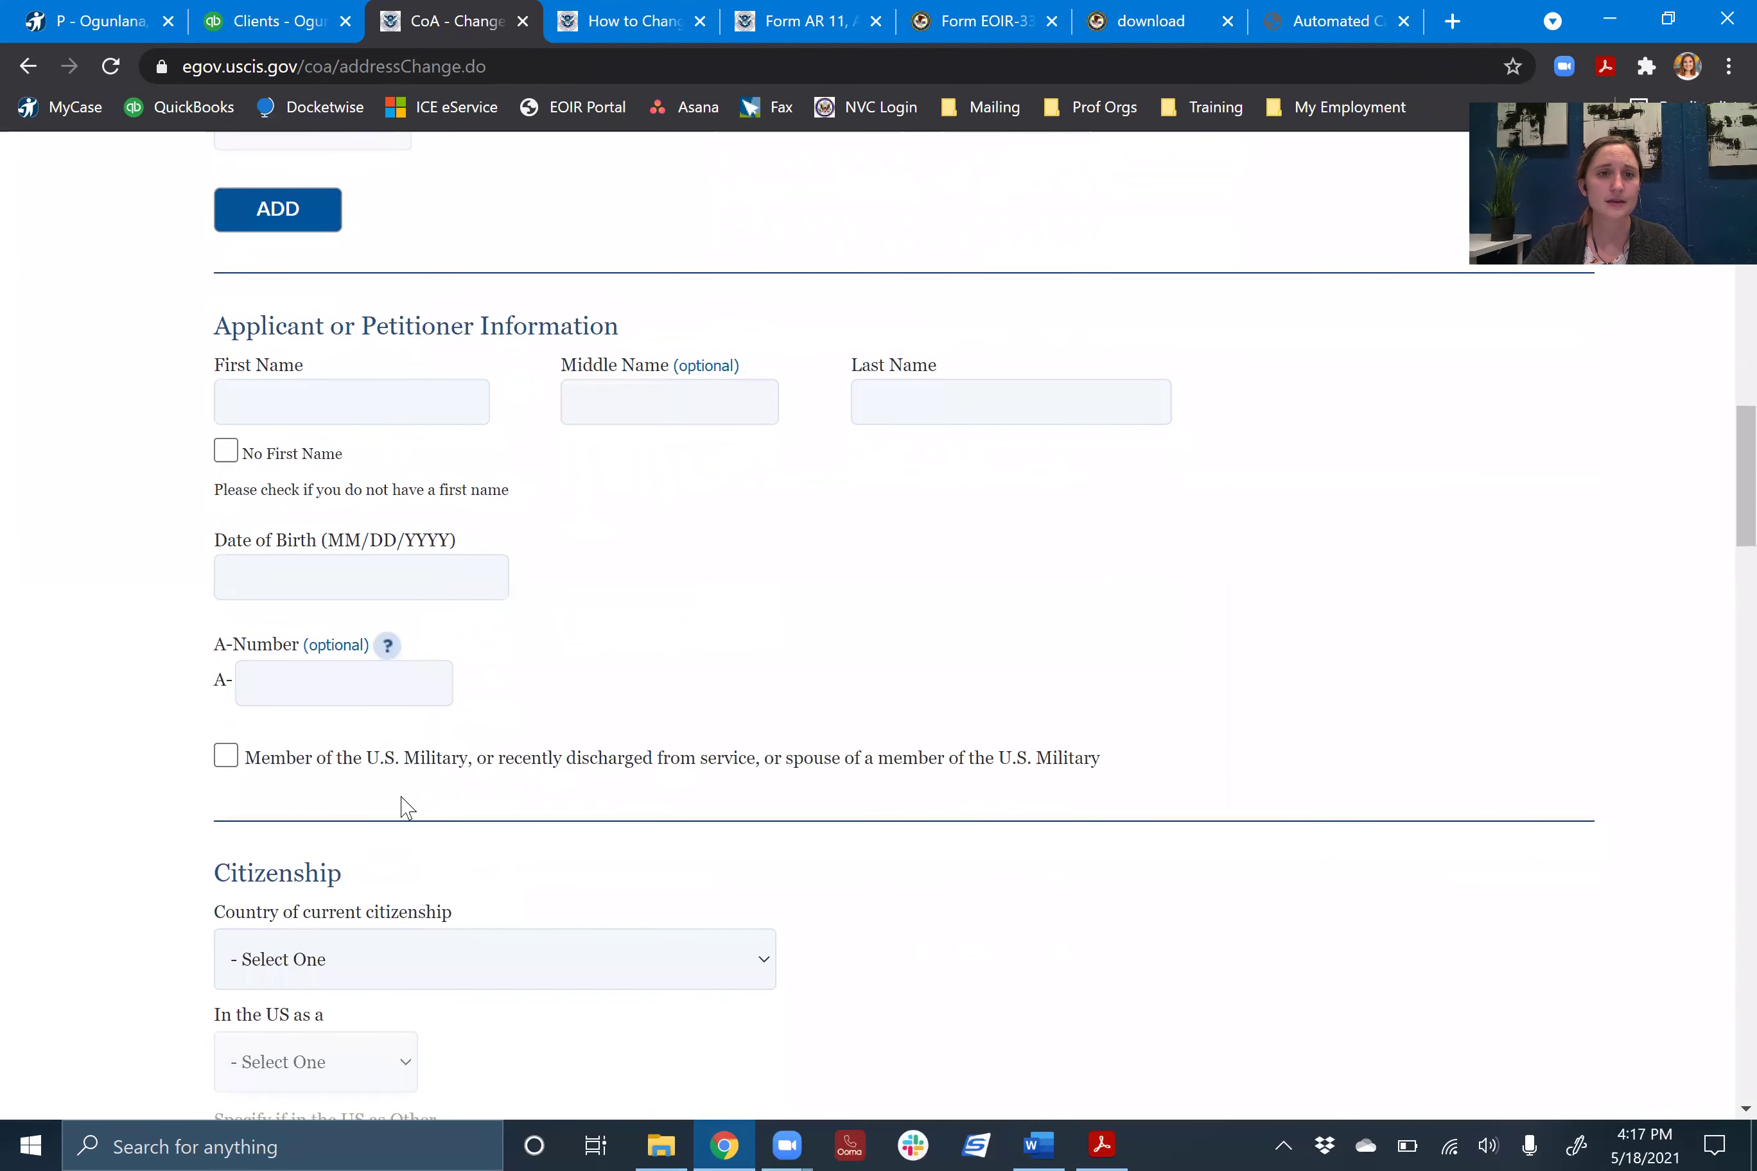
pyautogui.scroll(-5, 431, 658)
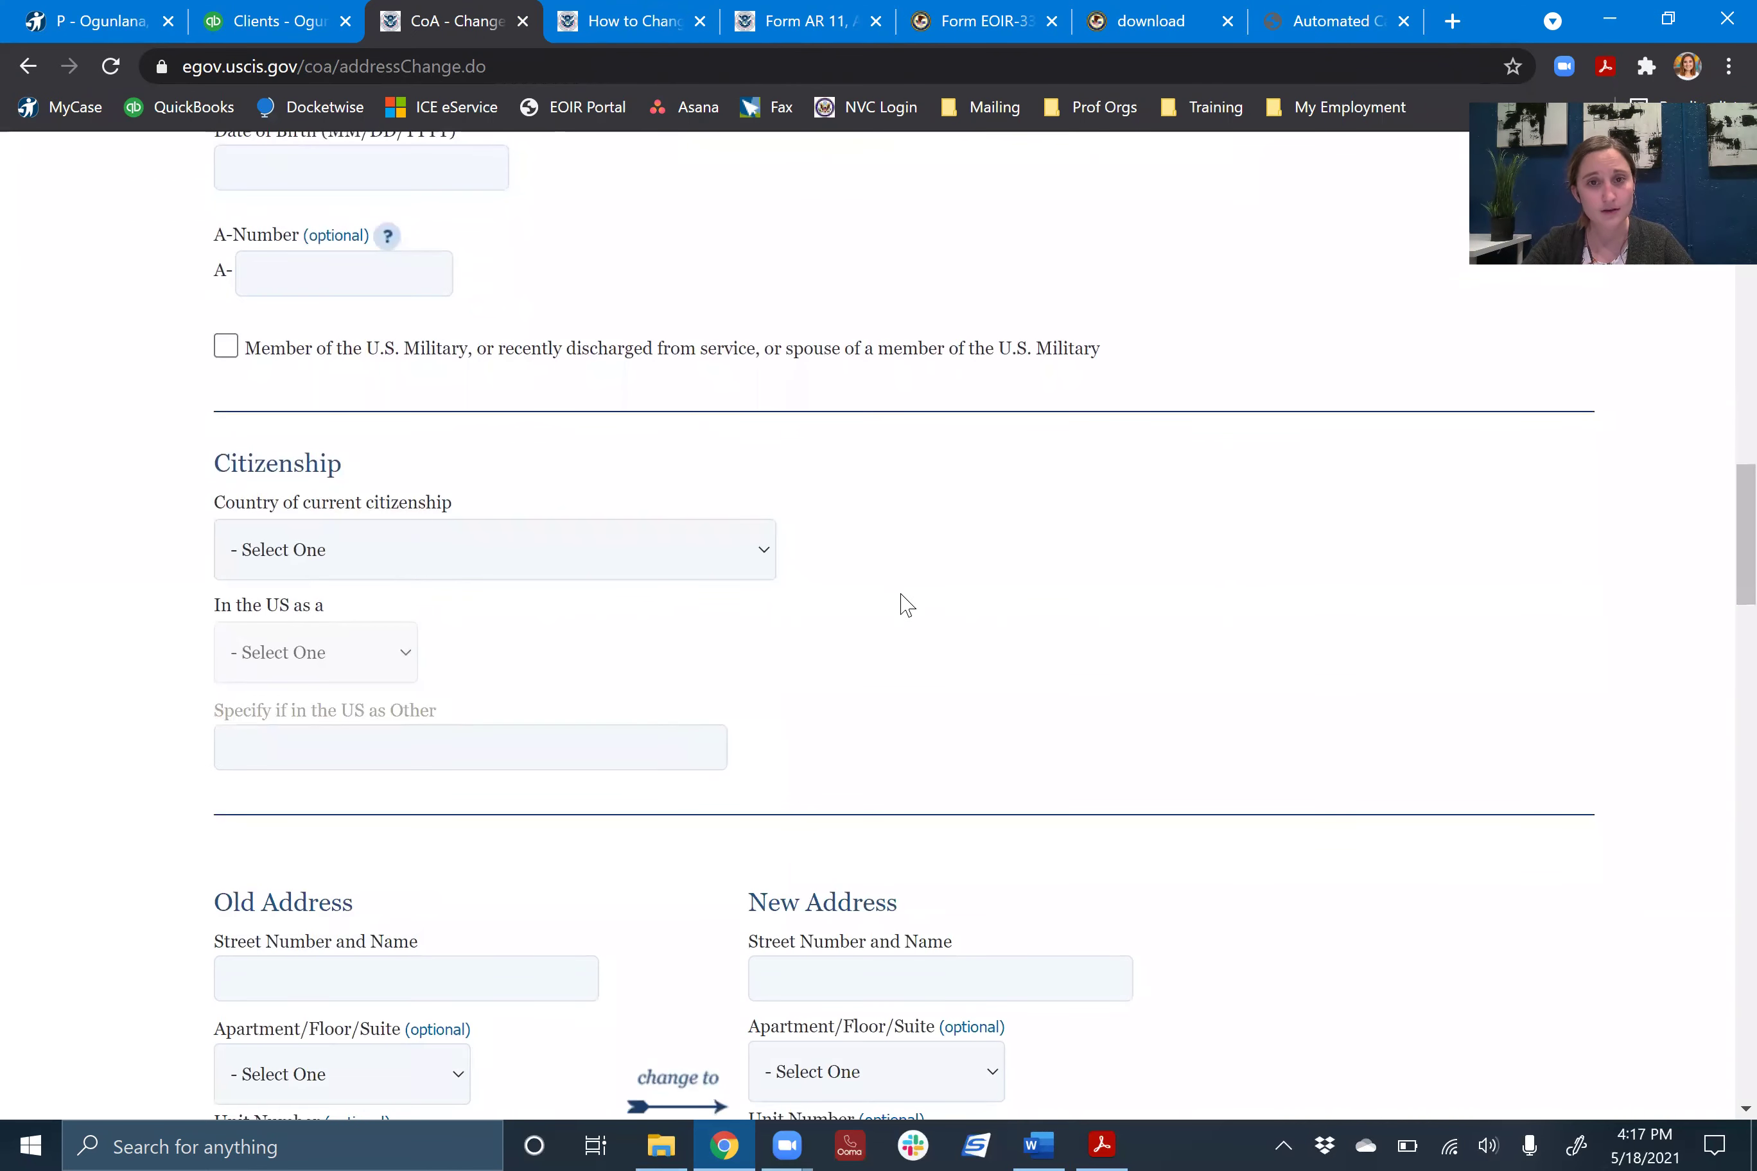
pyautogui.scroll(-8, 907, 604)
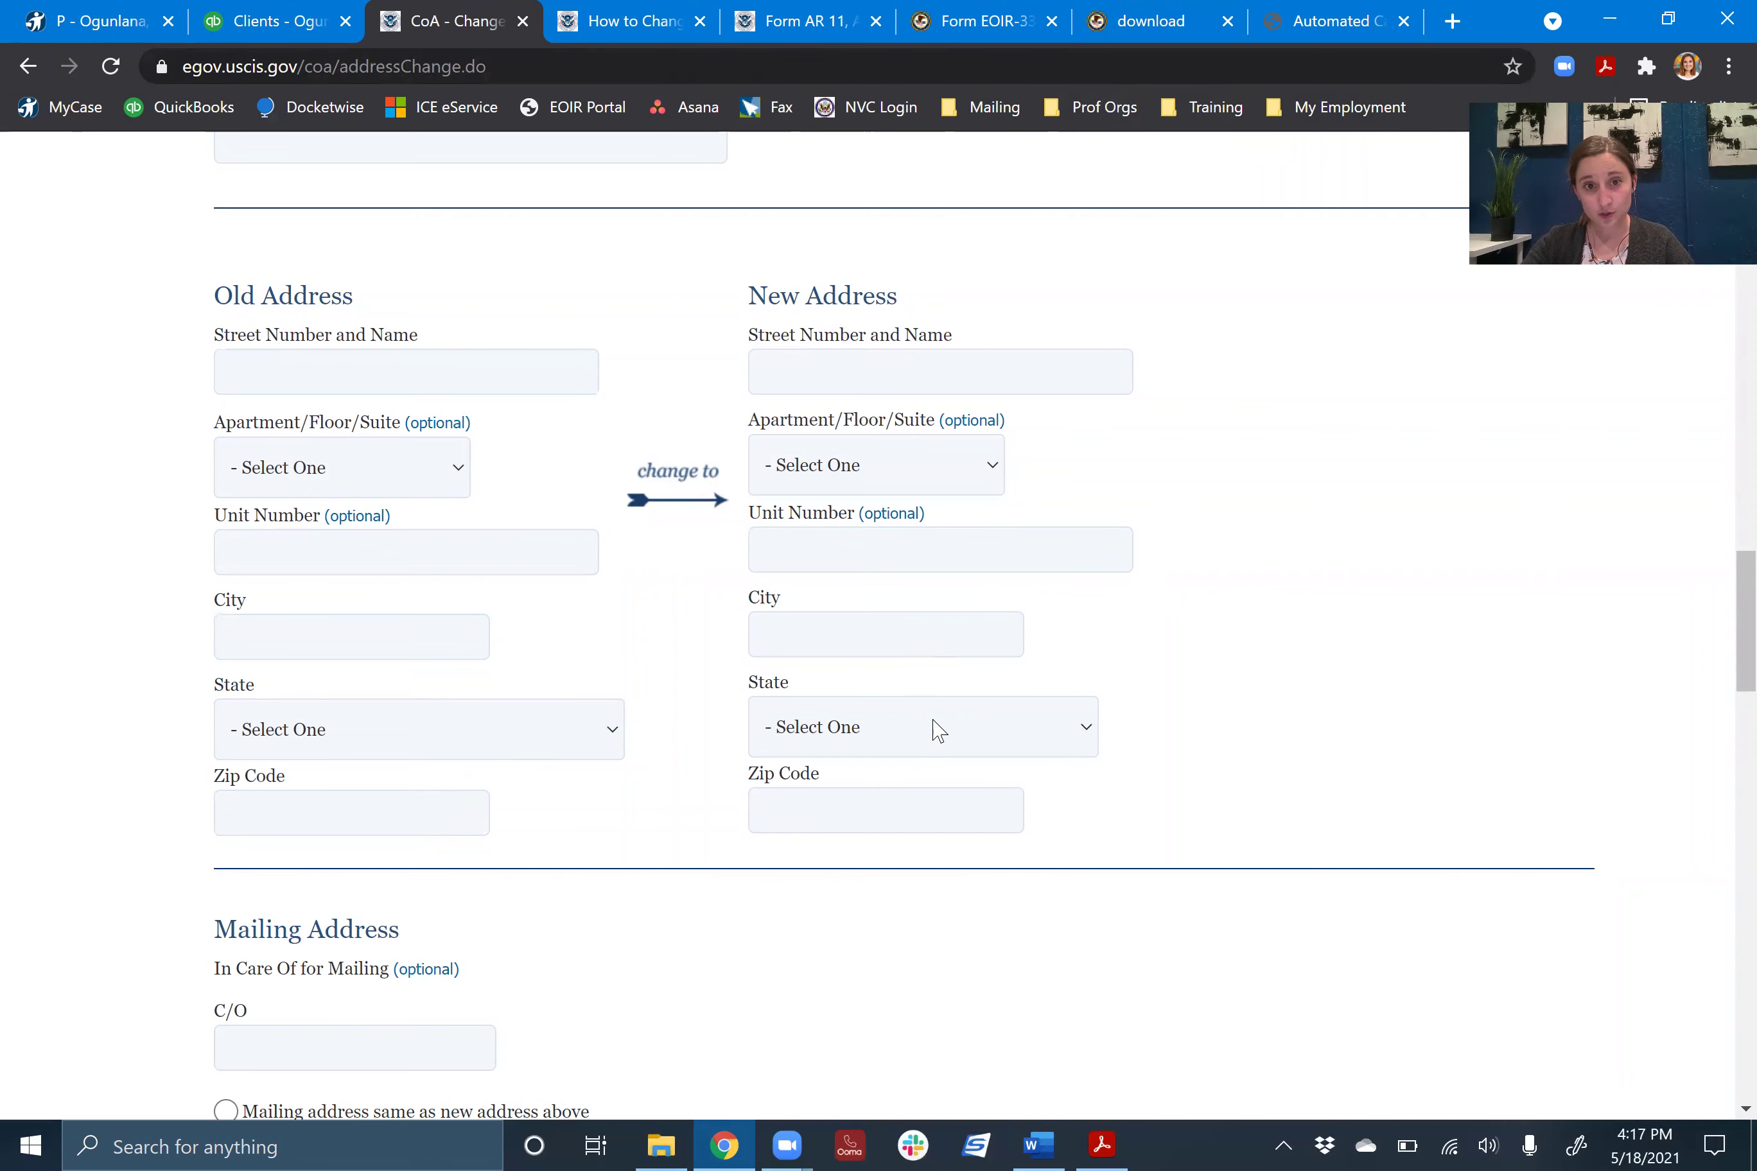
pyautogui.scroll(-13, 711, 608)
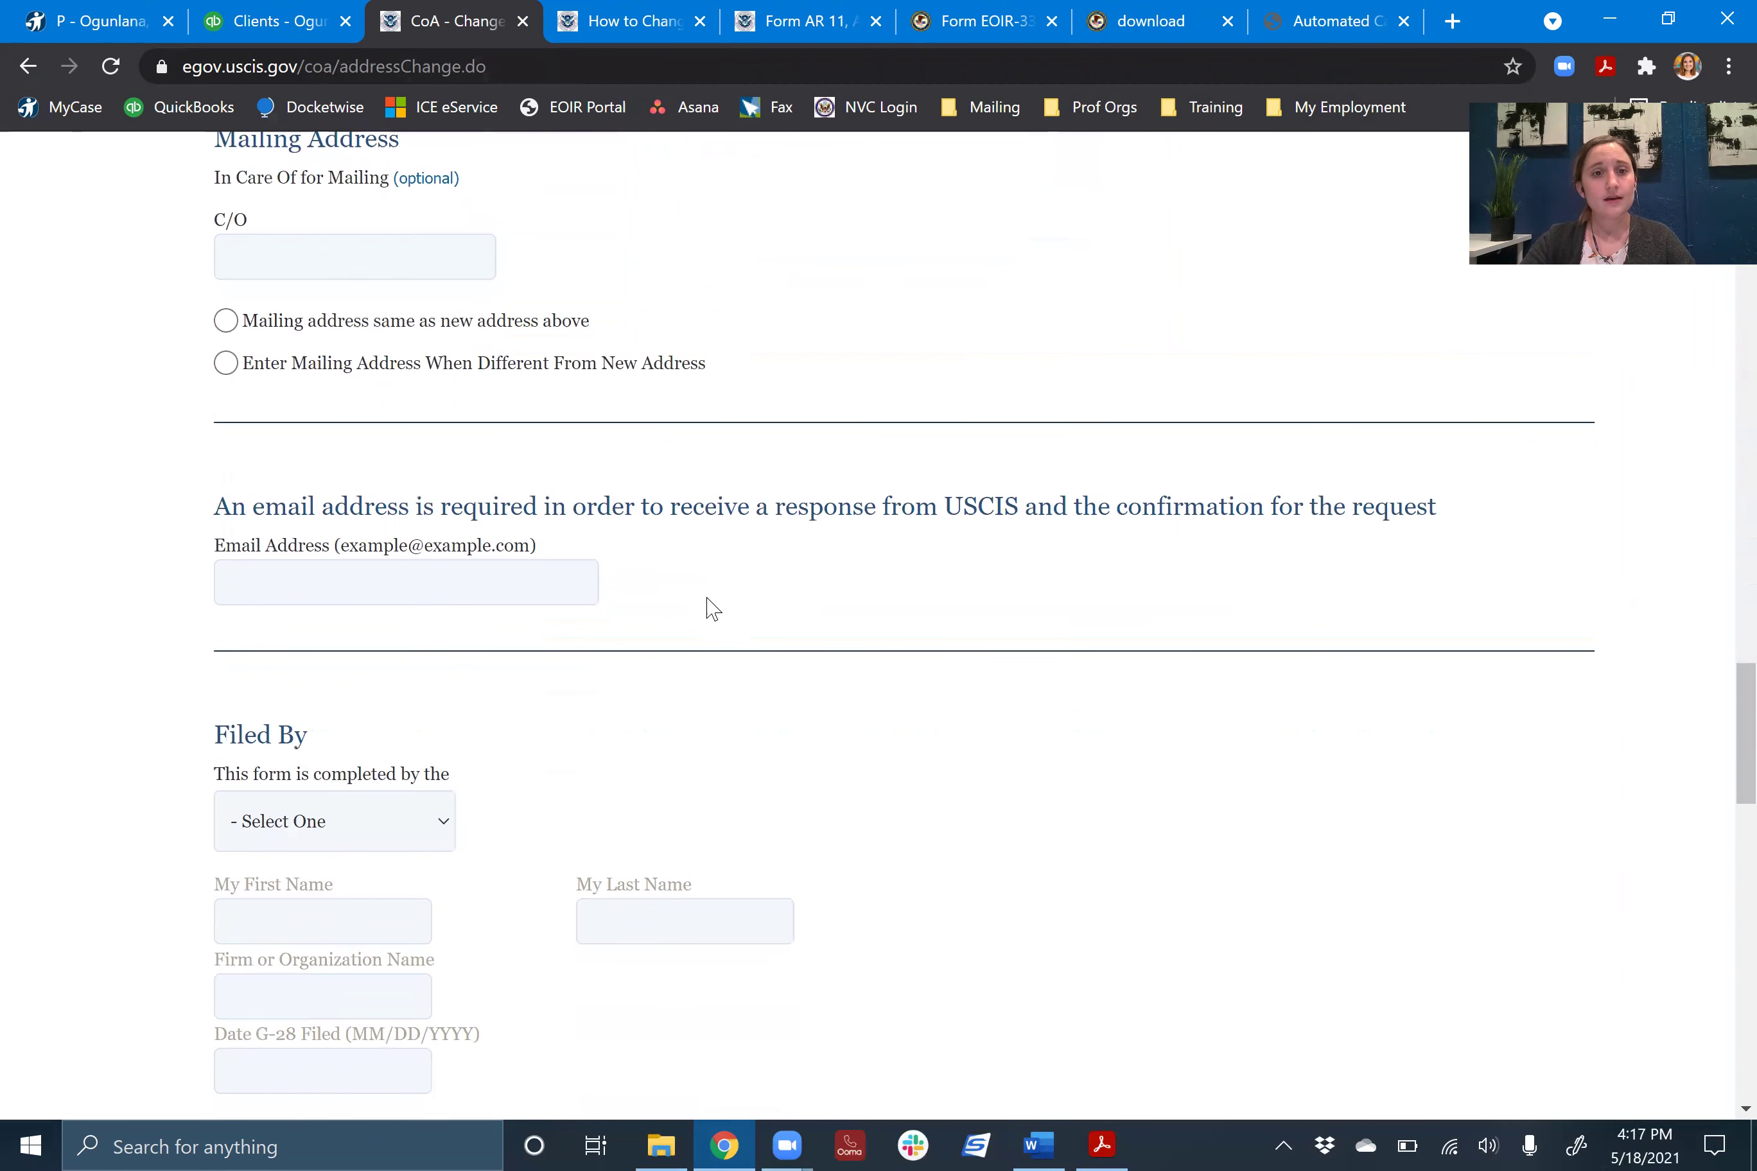
pyautogui.scroll(-3, 710, 607)
pyautogui.click(307, 353)
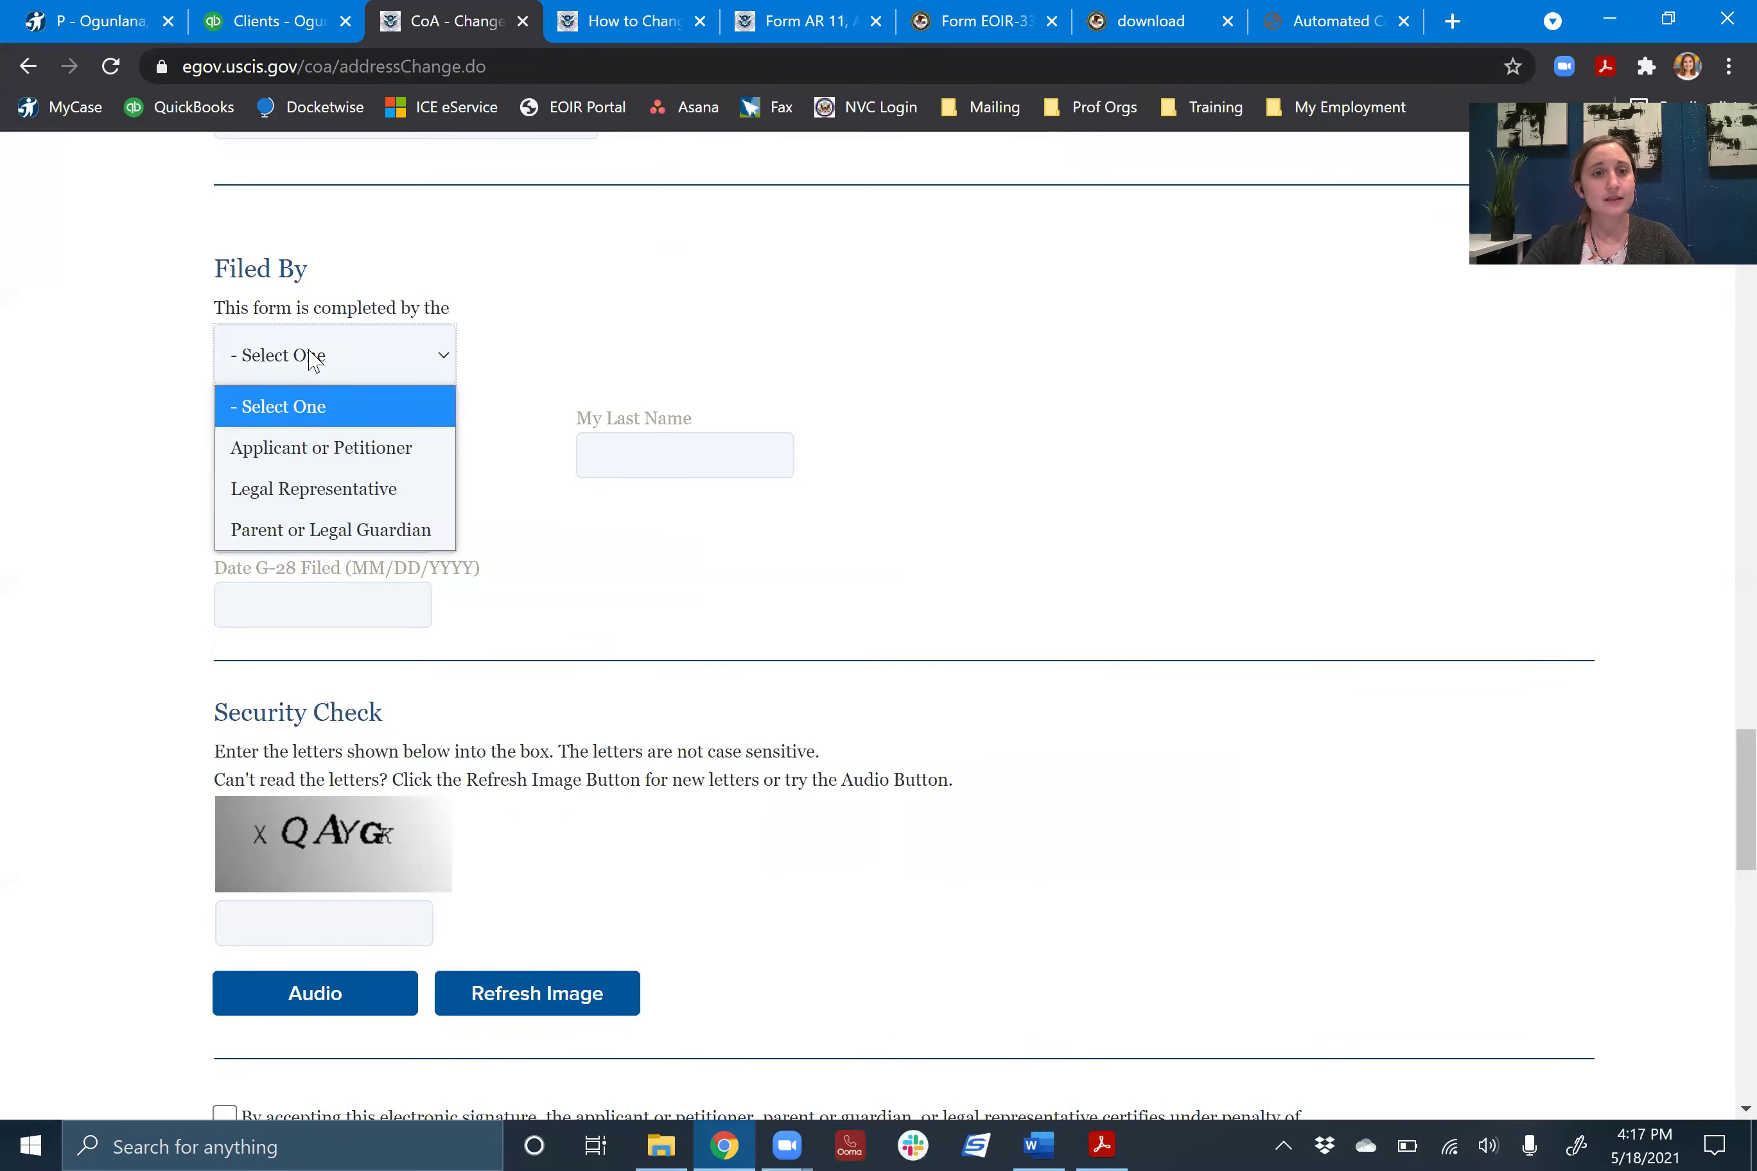
pyautogui.click(338, 505)
# - Pass through the firm name and Date G-28 Filed fields, leaving them blank
pyautogui.press('Tab')
pyautogui.press('Tab')
pyautogui.press('Tab')
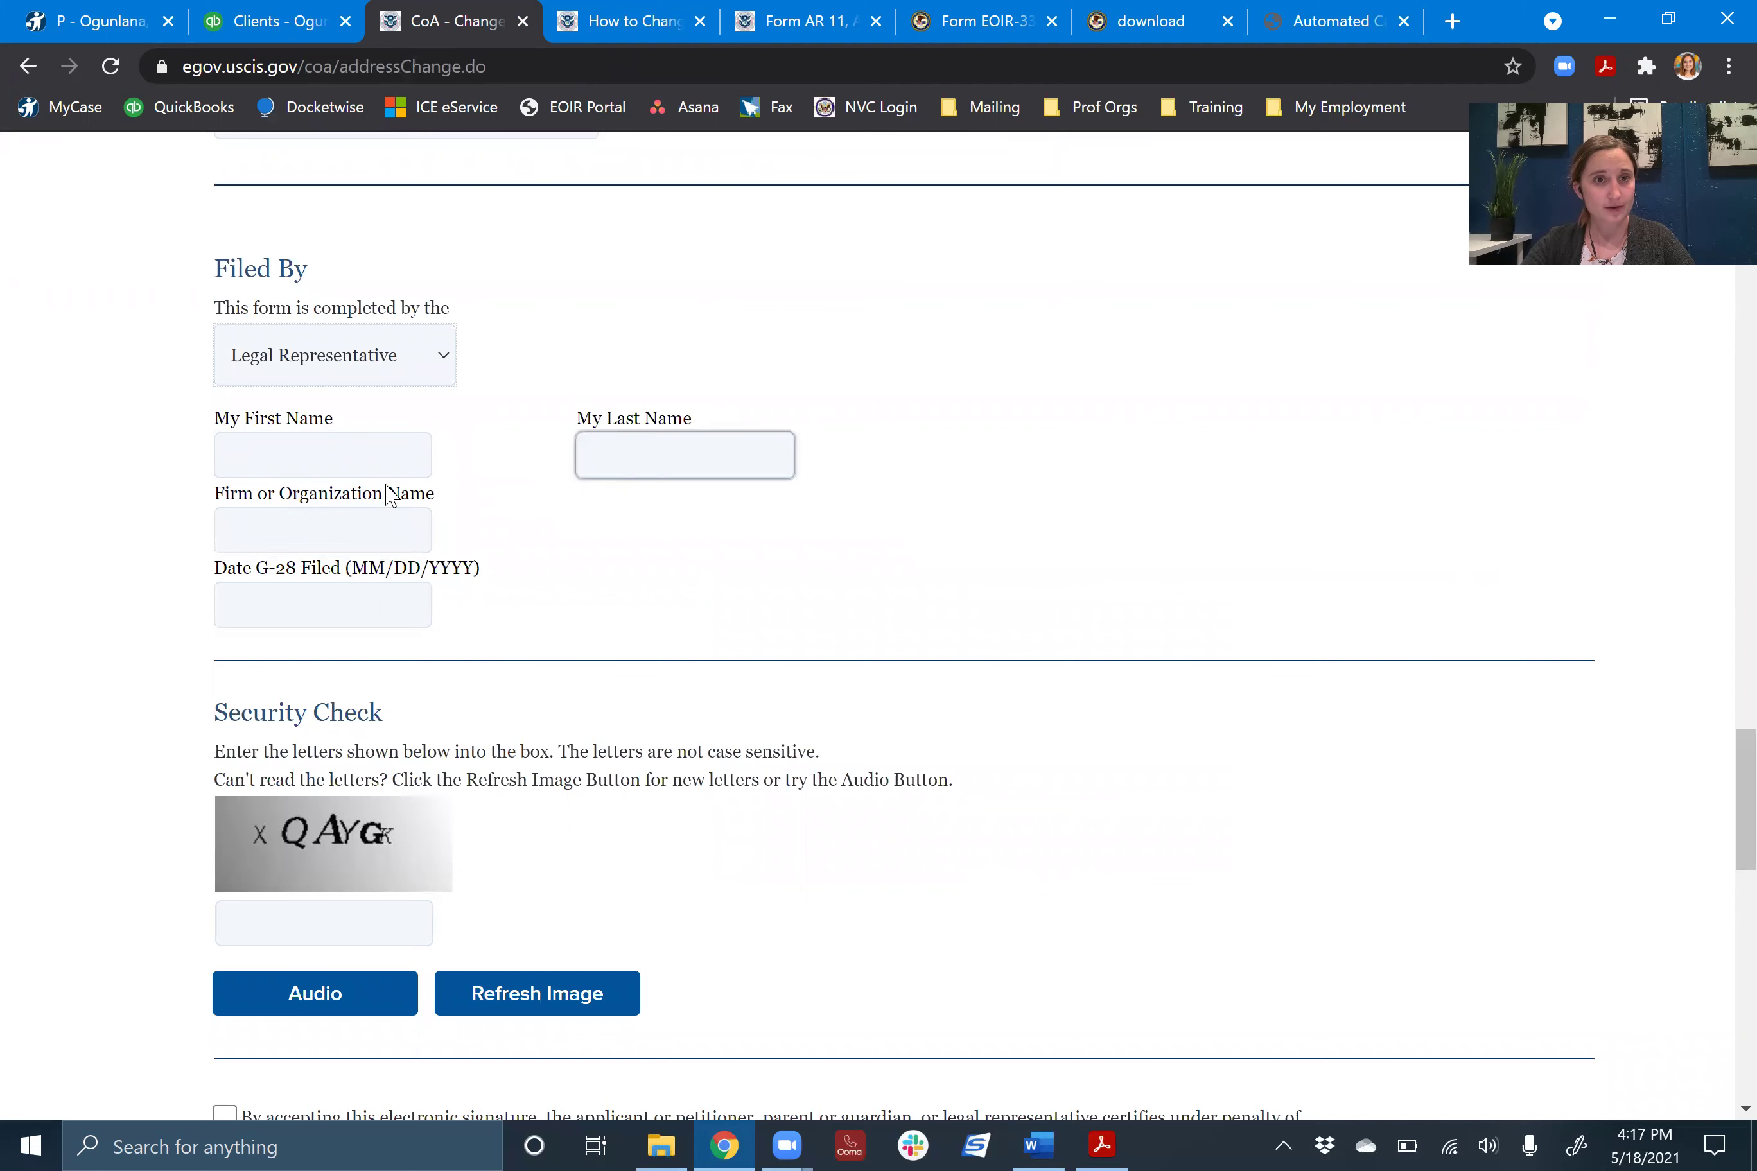
pyautogui.click(417, 616)
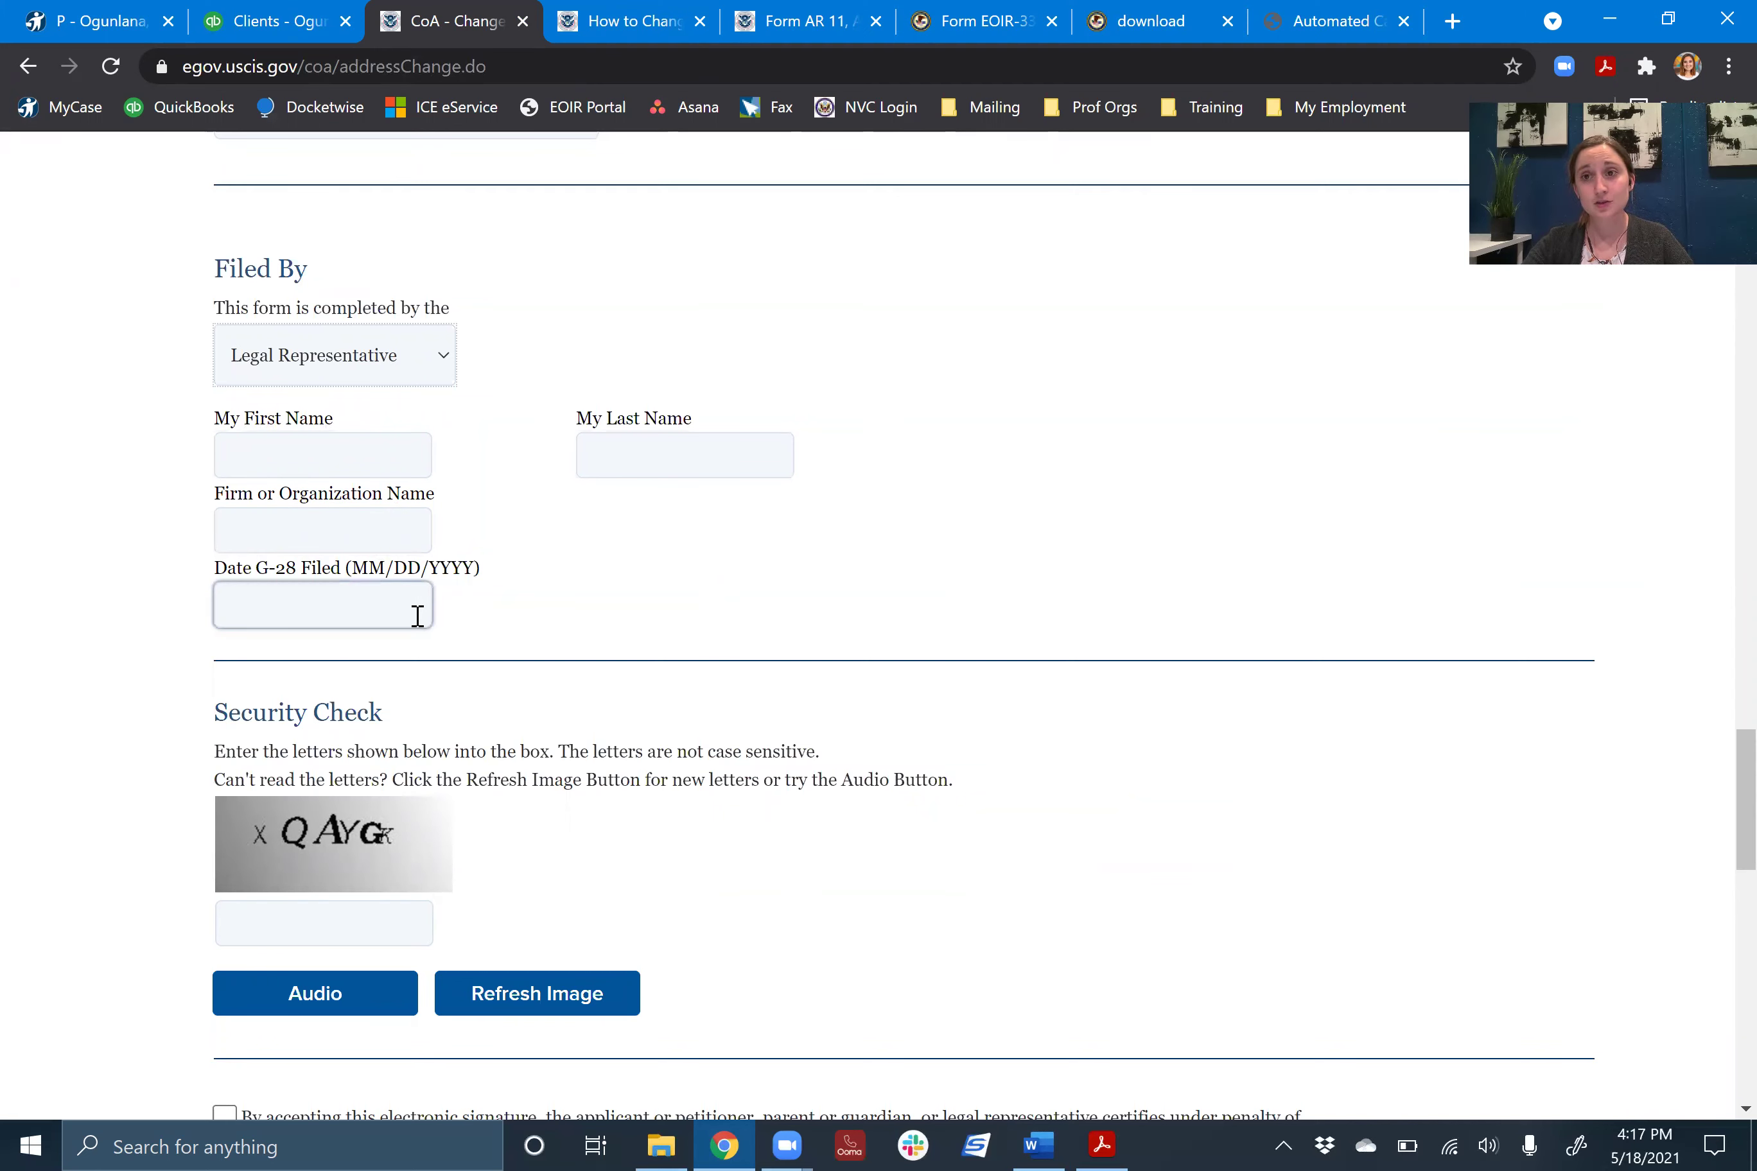
pyautogui.click(488, 618)
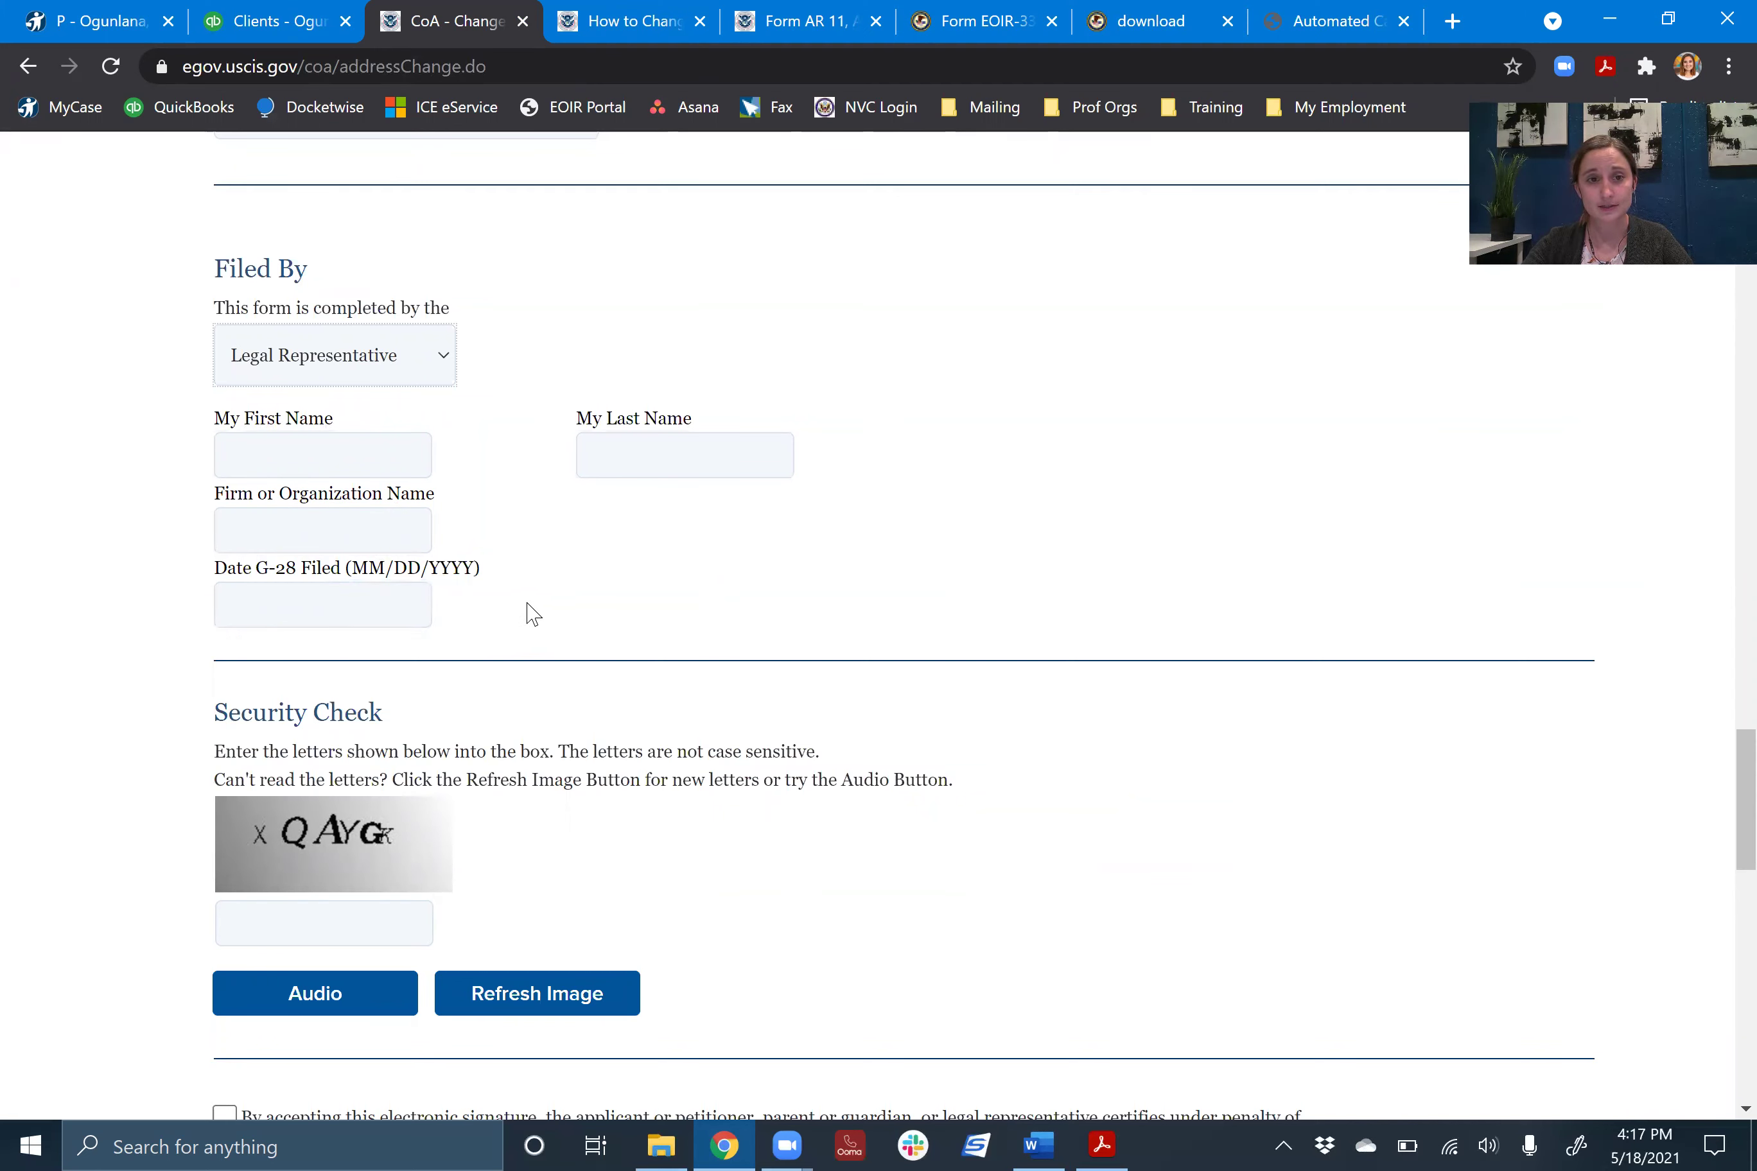
pyautogui.scroll(-4, 529, 614)
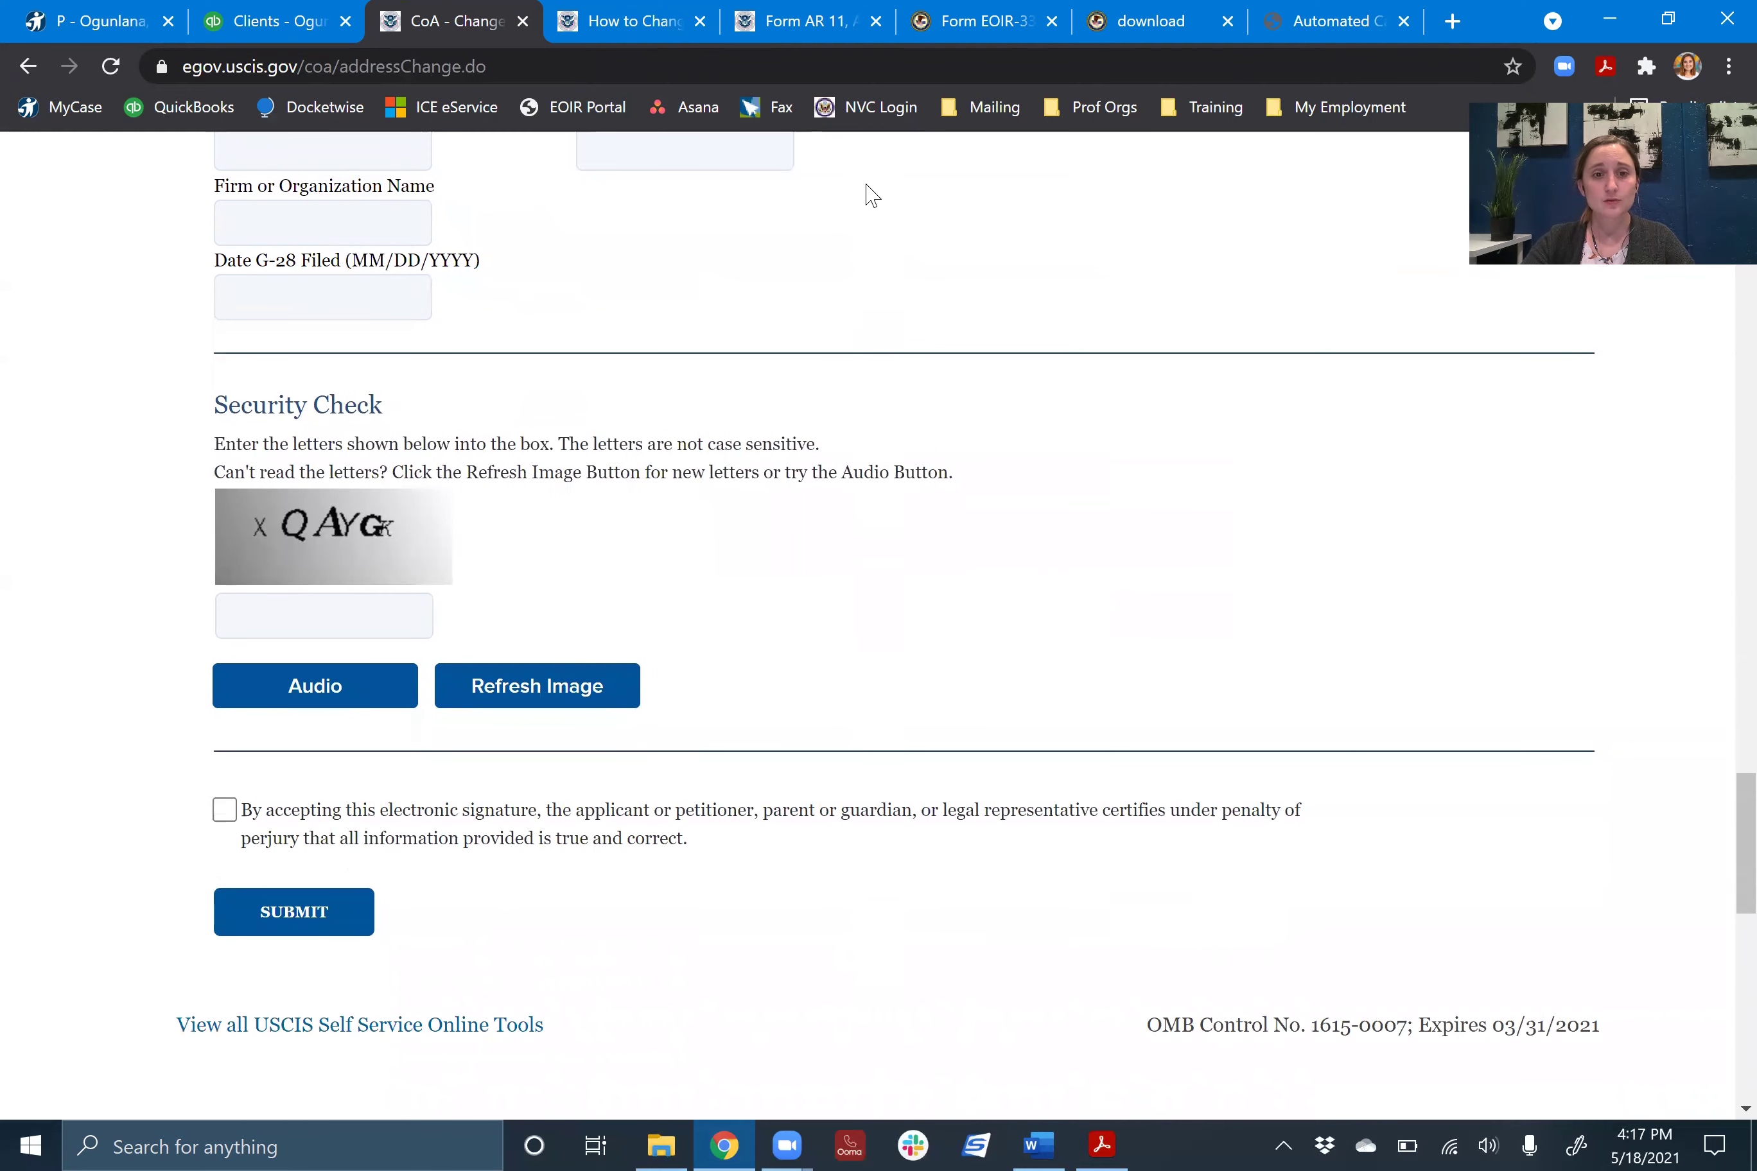
pyautogui.scroll(-4, 287, 619)
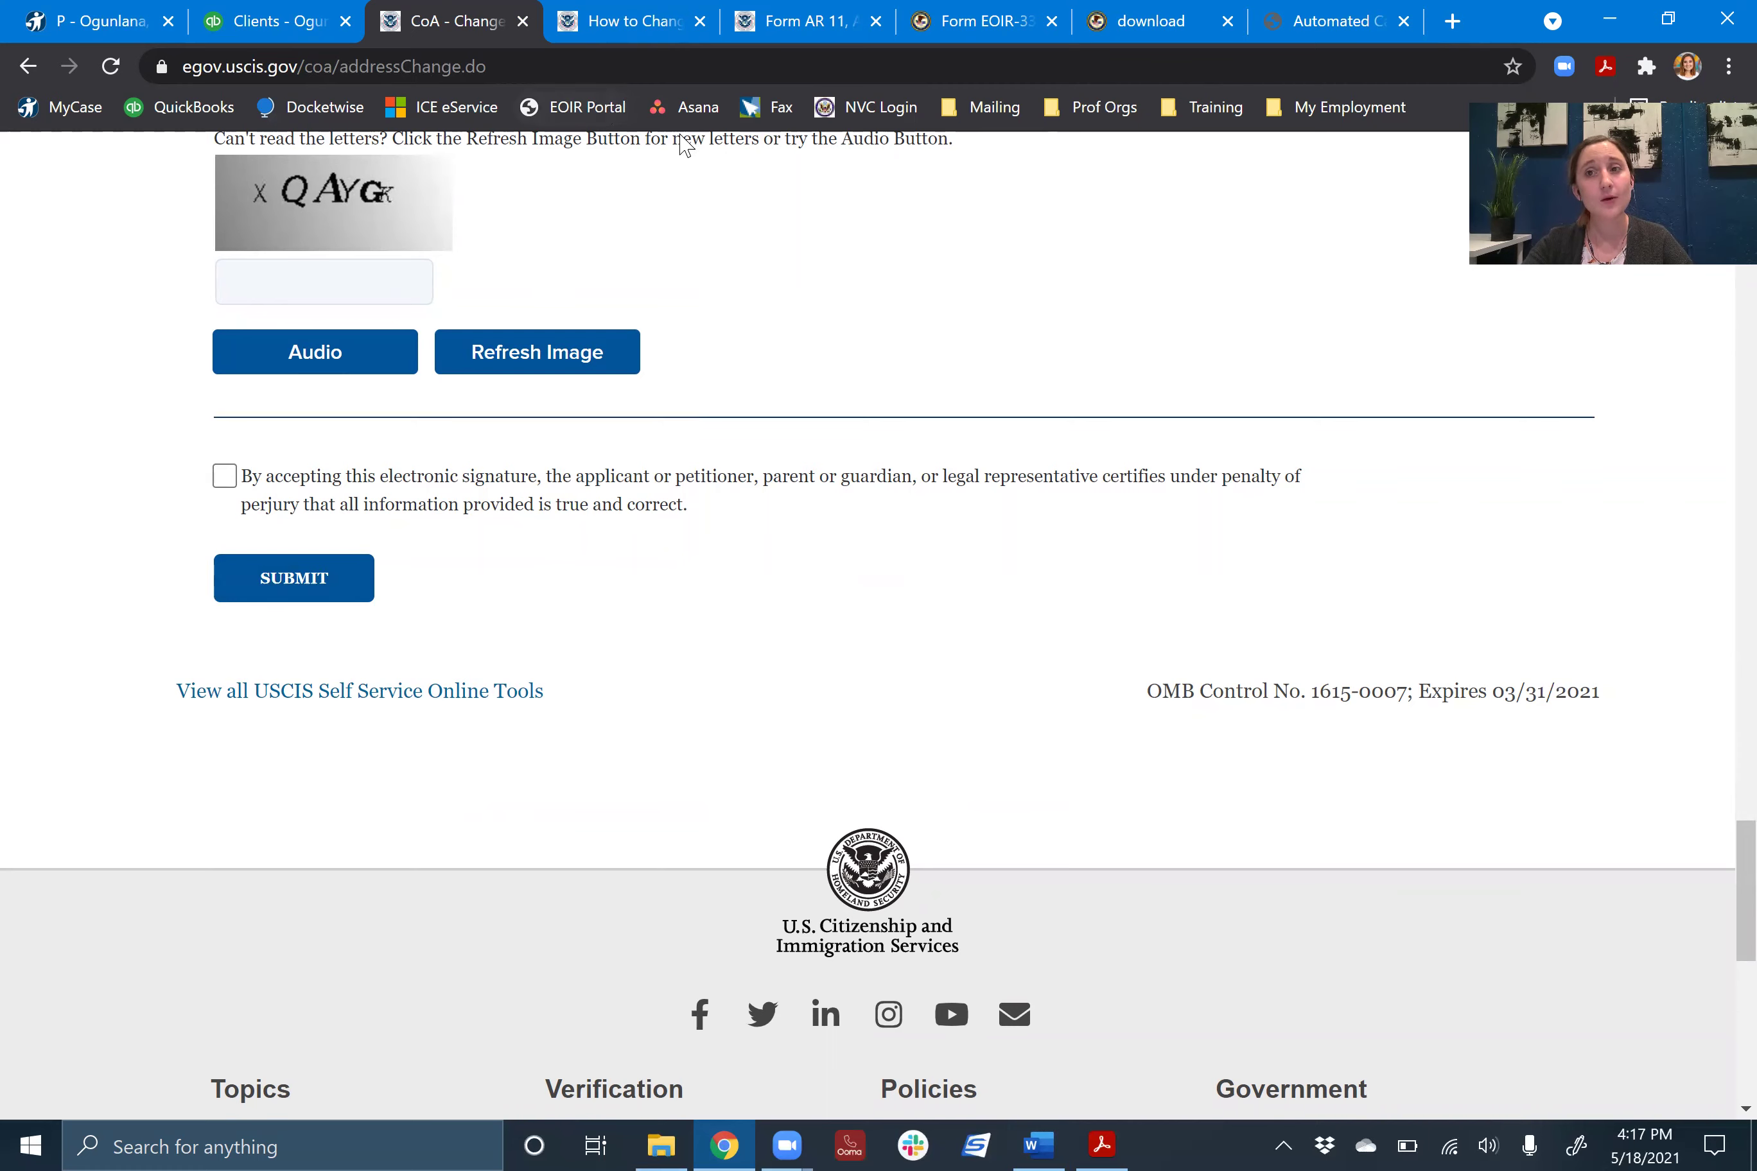
pyautogui.click(595, 42)
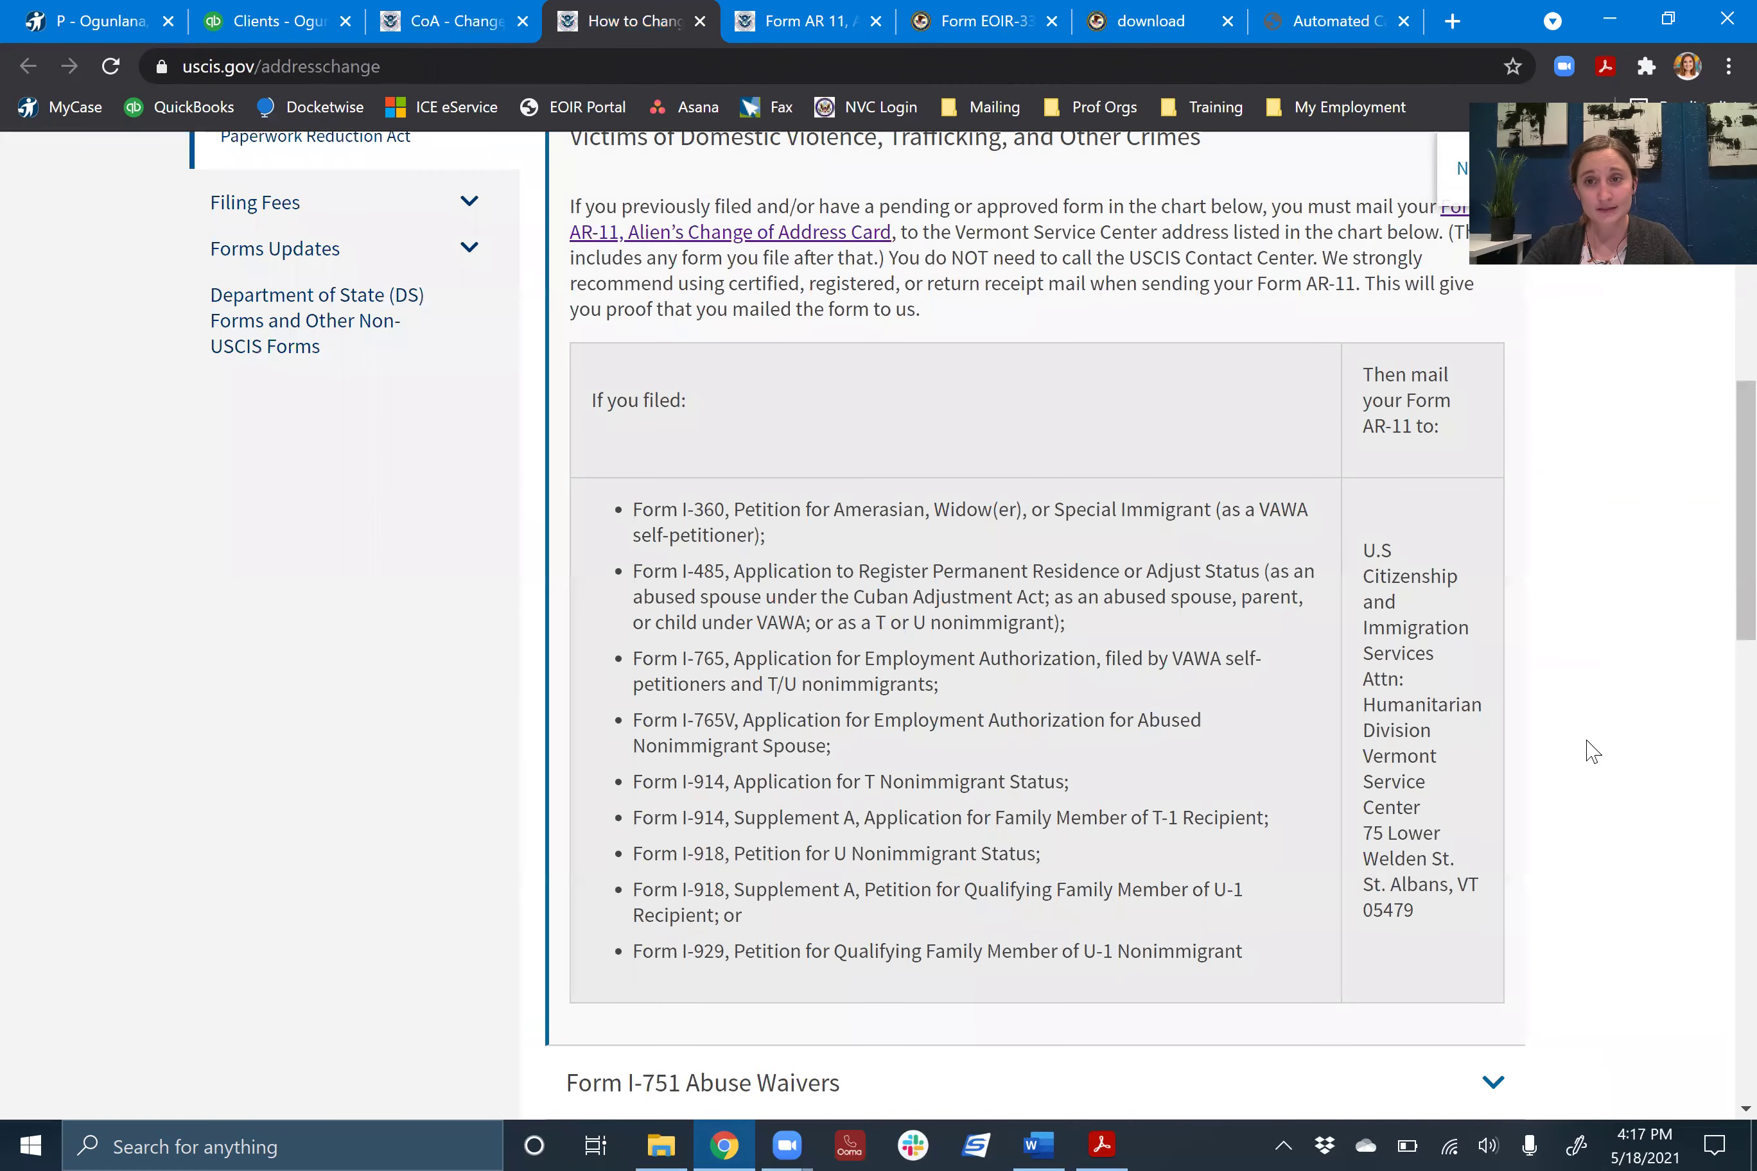
pyautogui.scroll(10, 1655, 731)
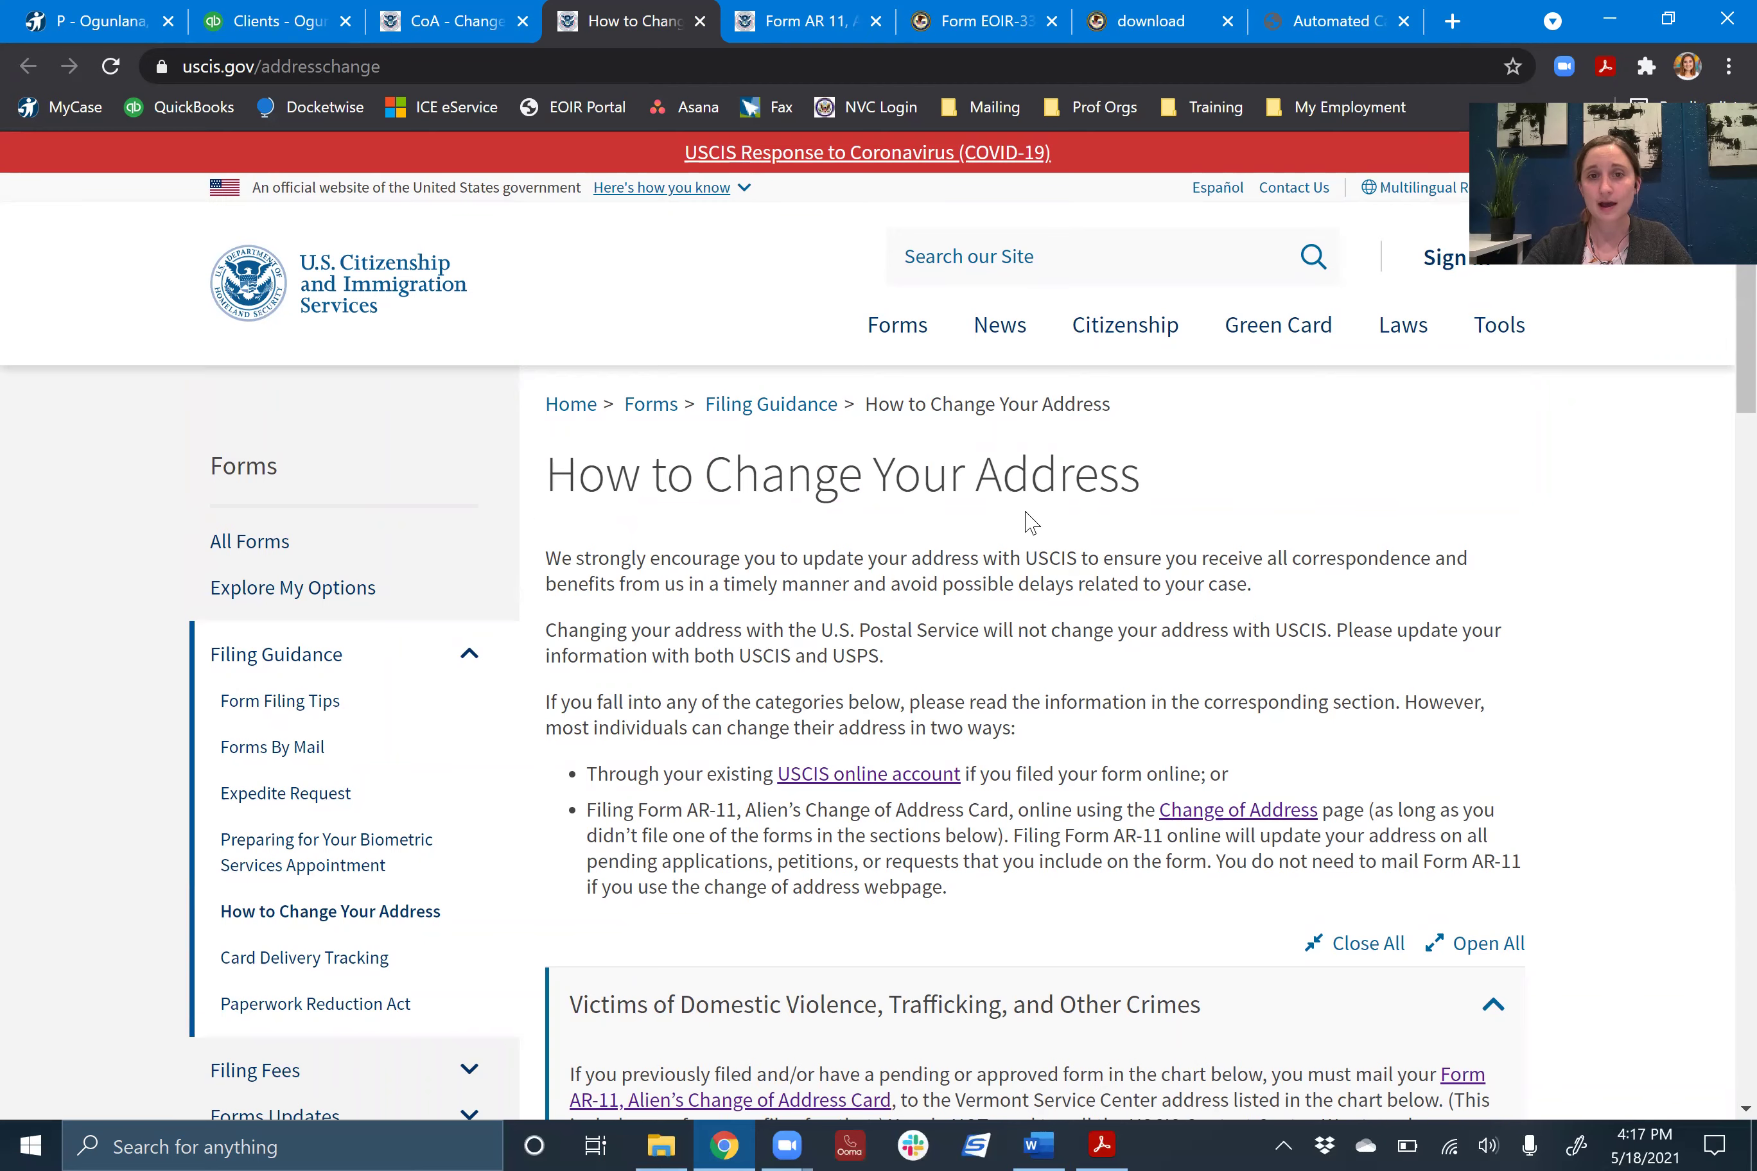
pyautogui.scroll(-3, 1030, 521)
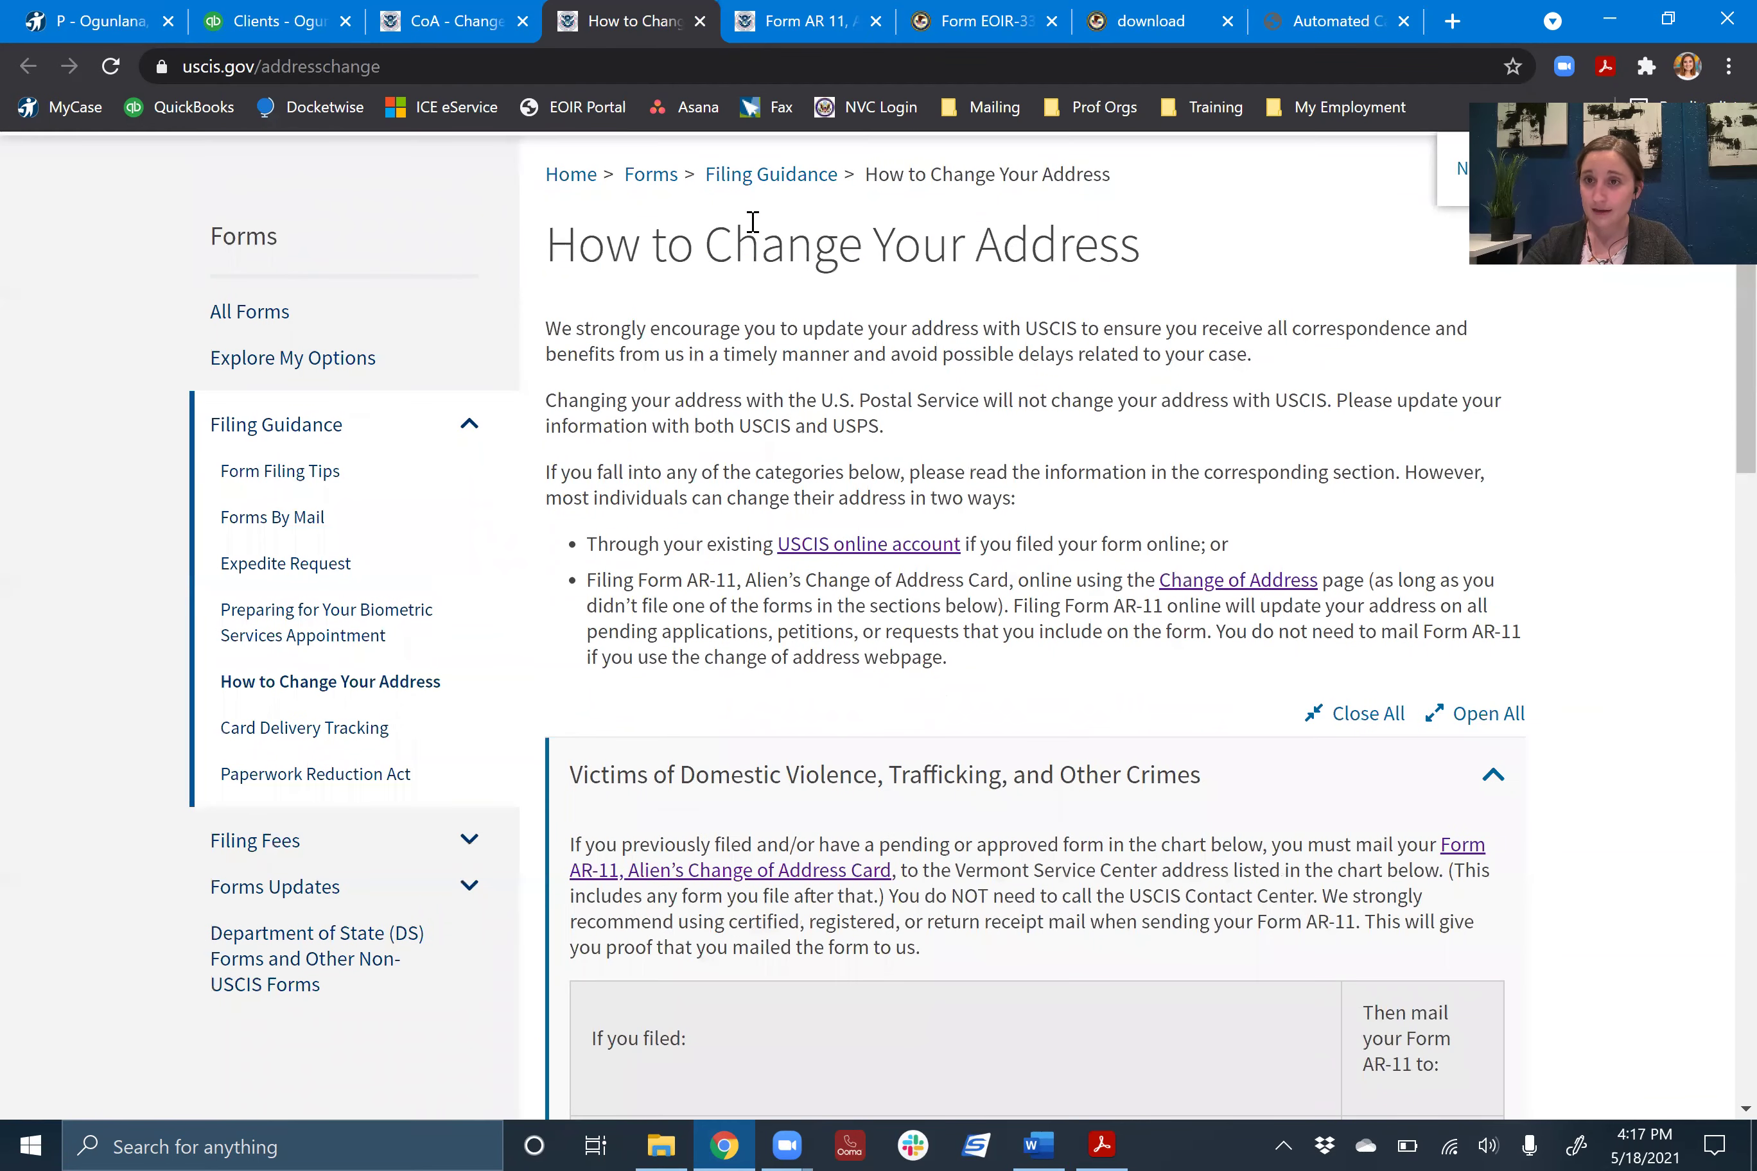
pyautogui.scroll(-5, 1040, 359)
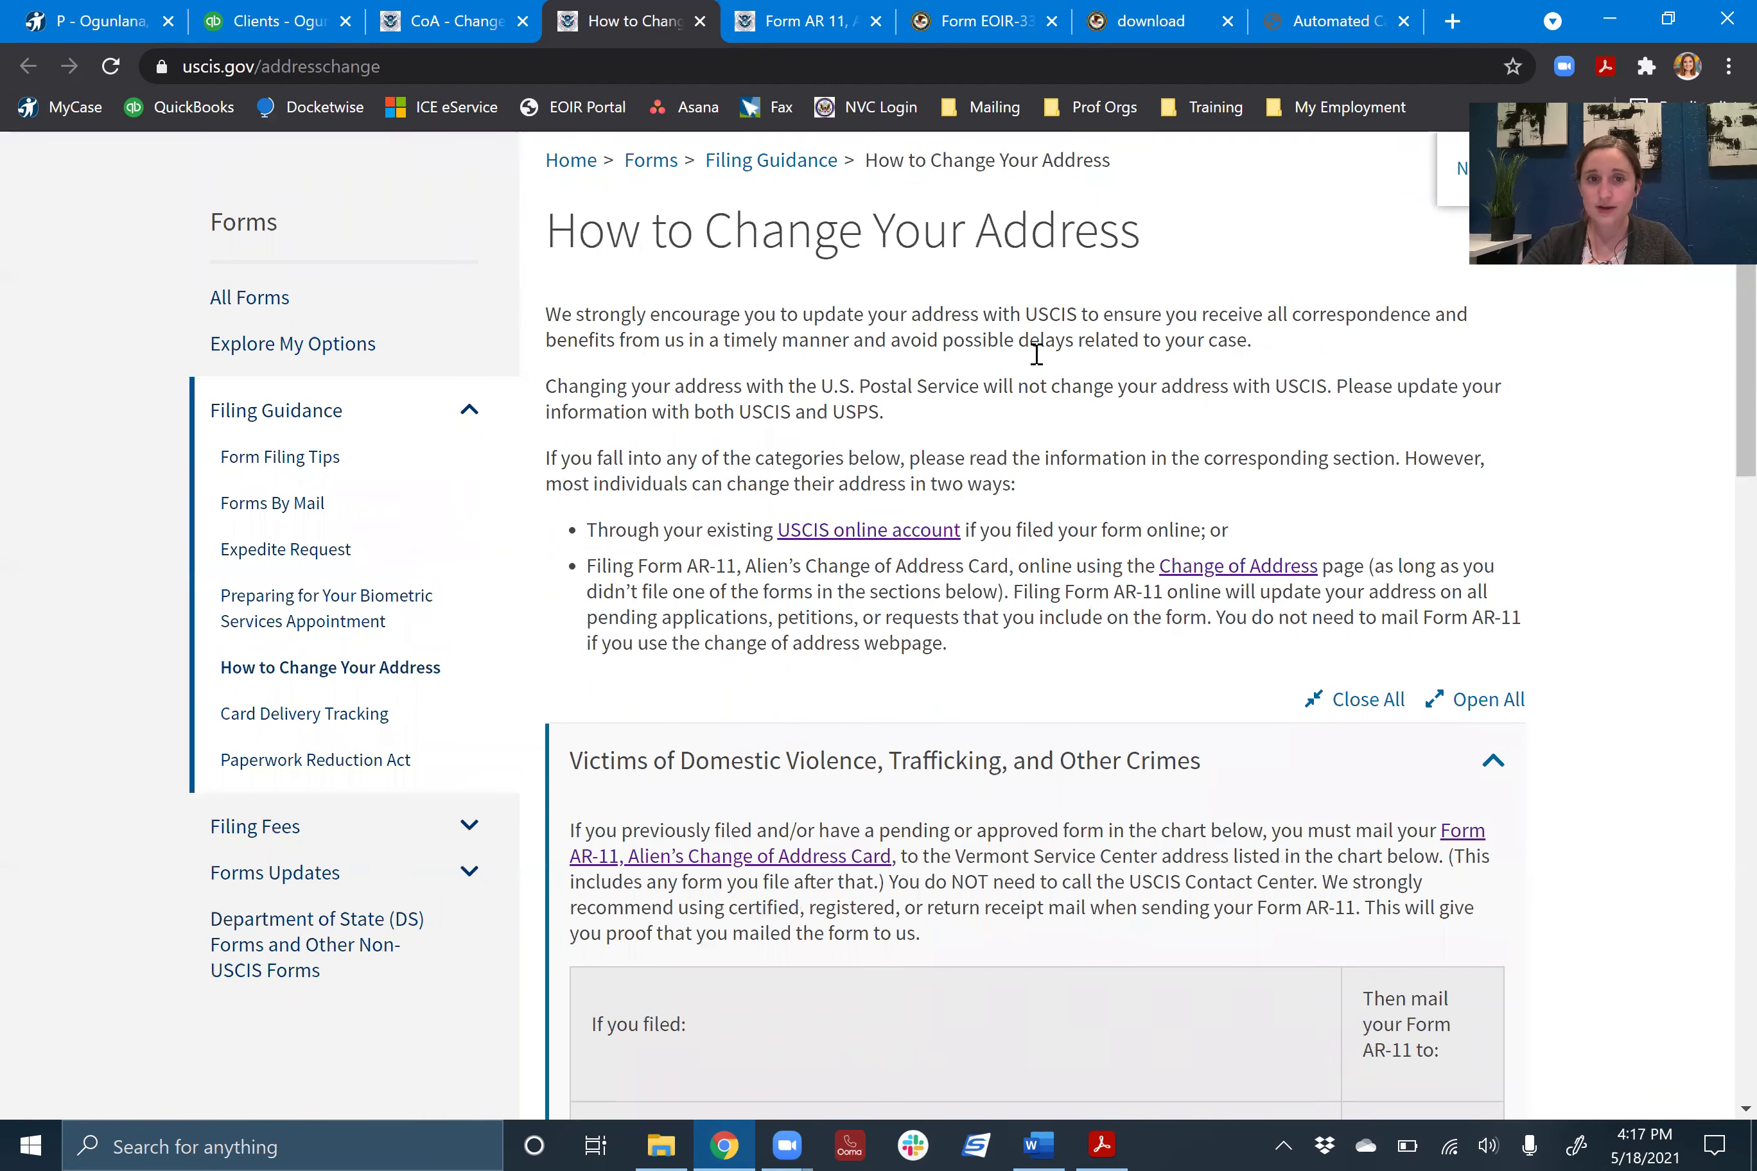
pyautogui.scroll(-3, 1651, 544)
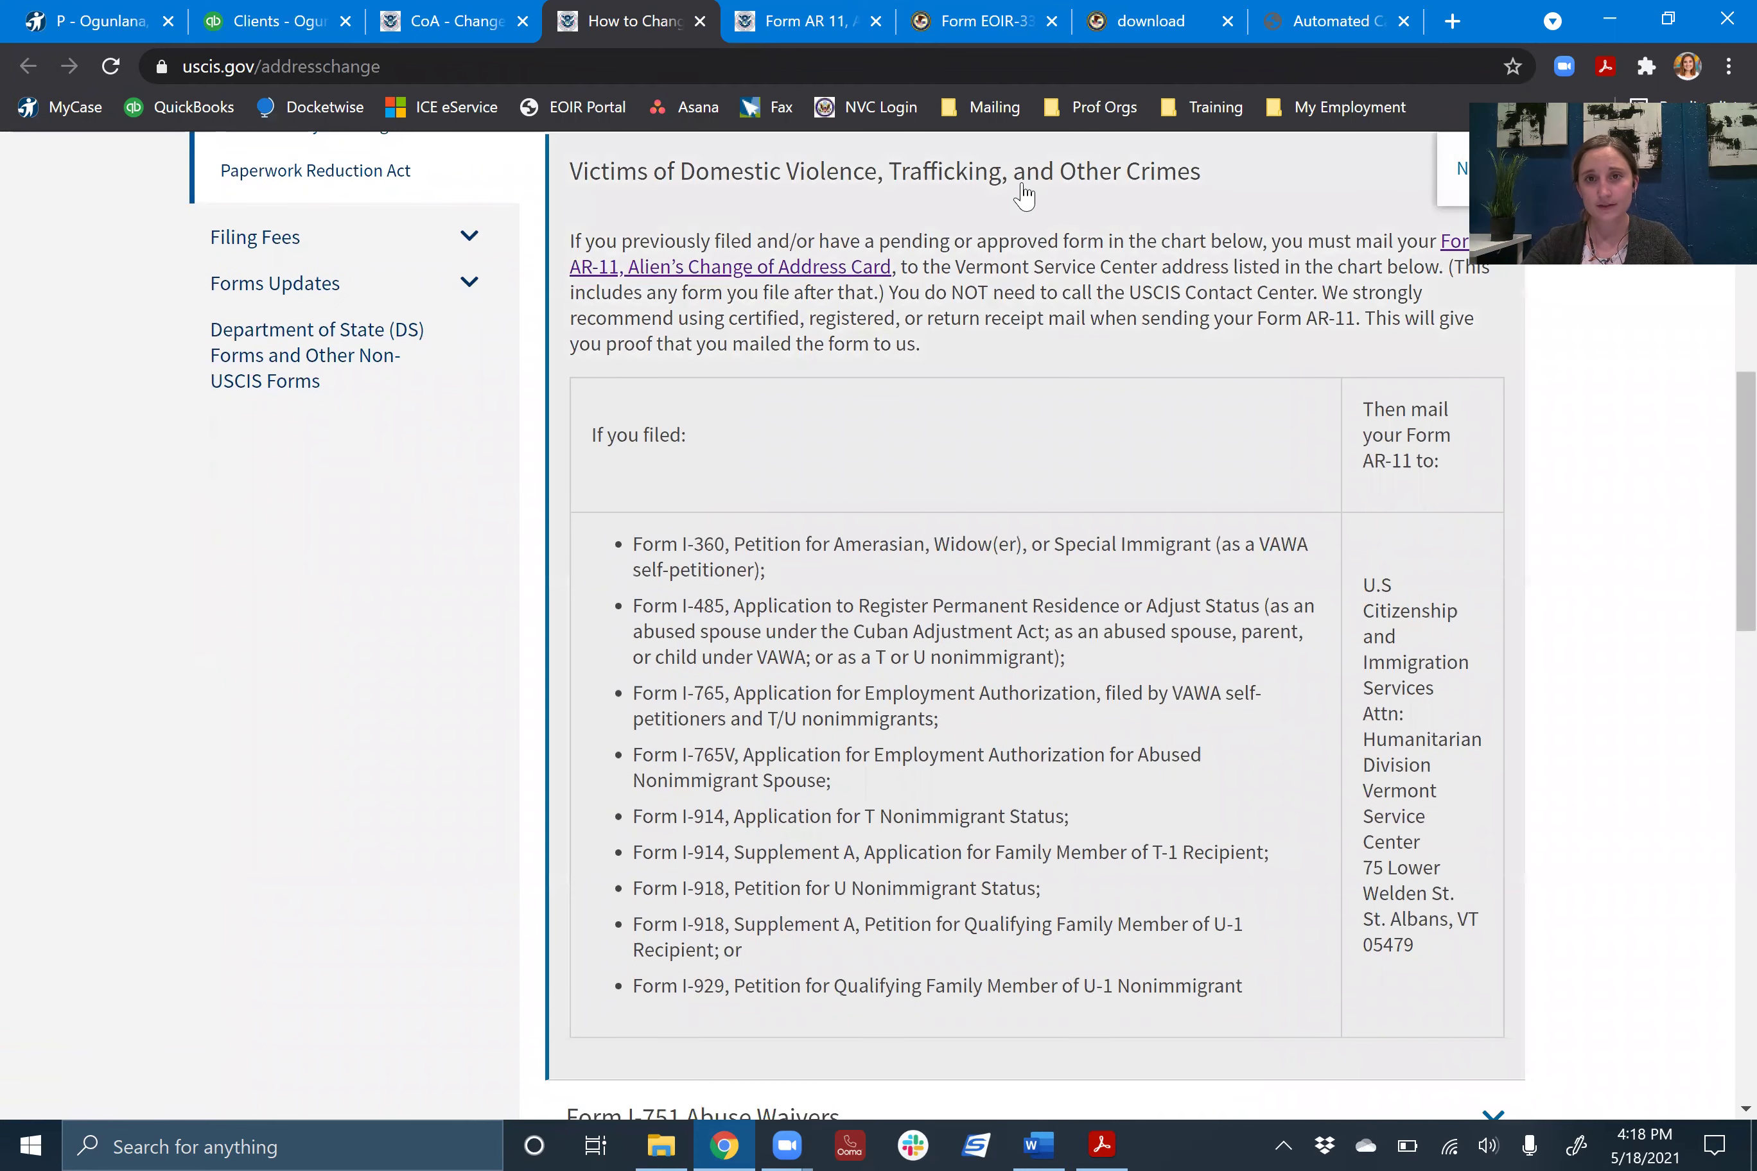
pyautogui.scroll(-2, 1168, 266)
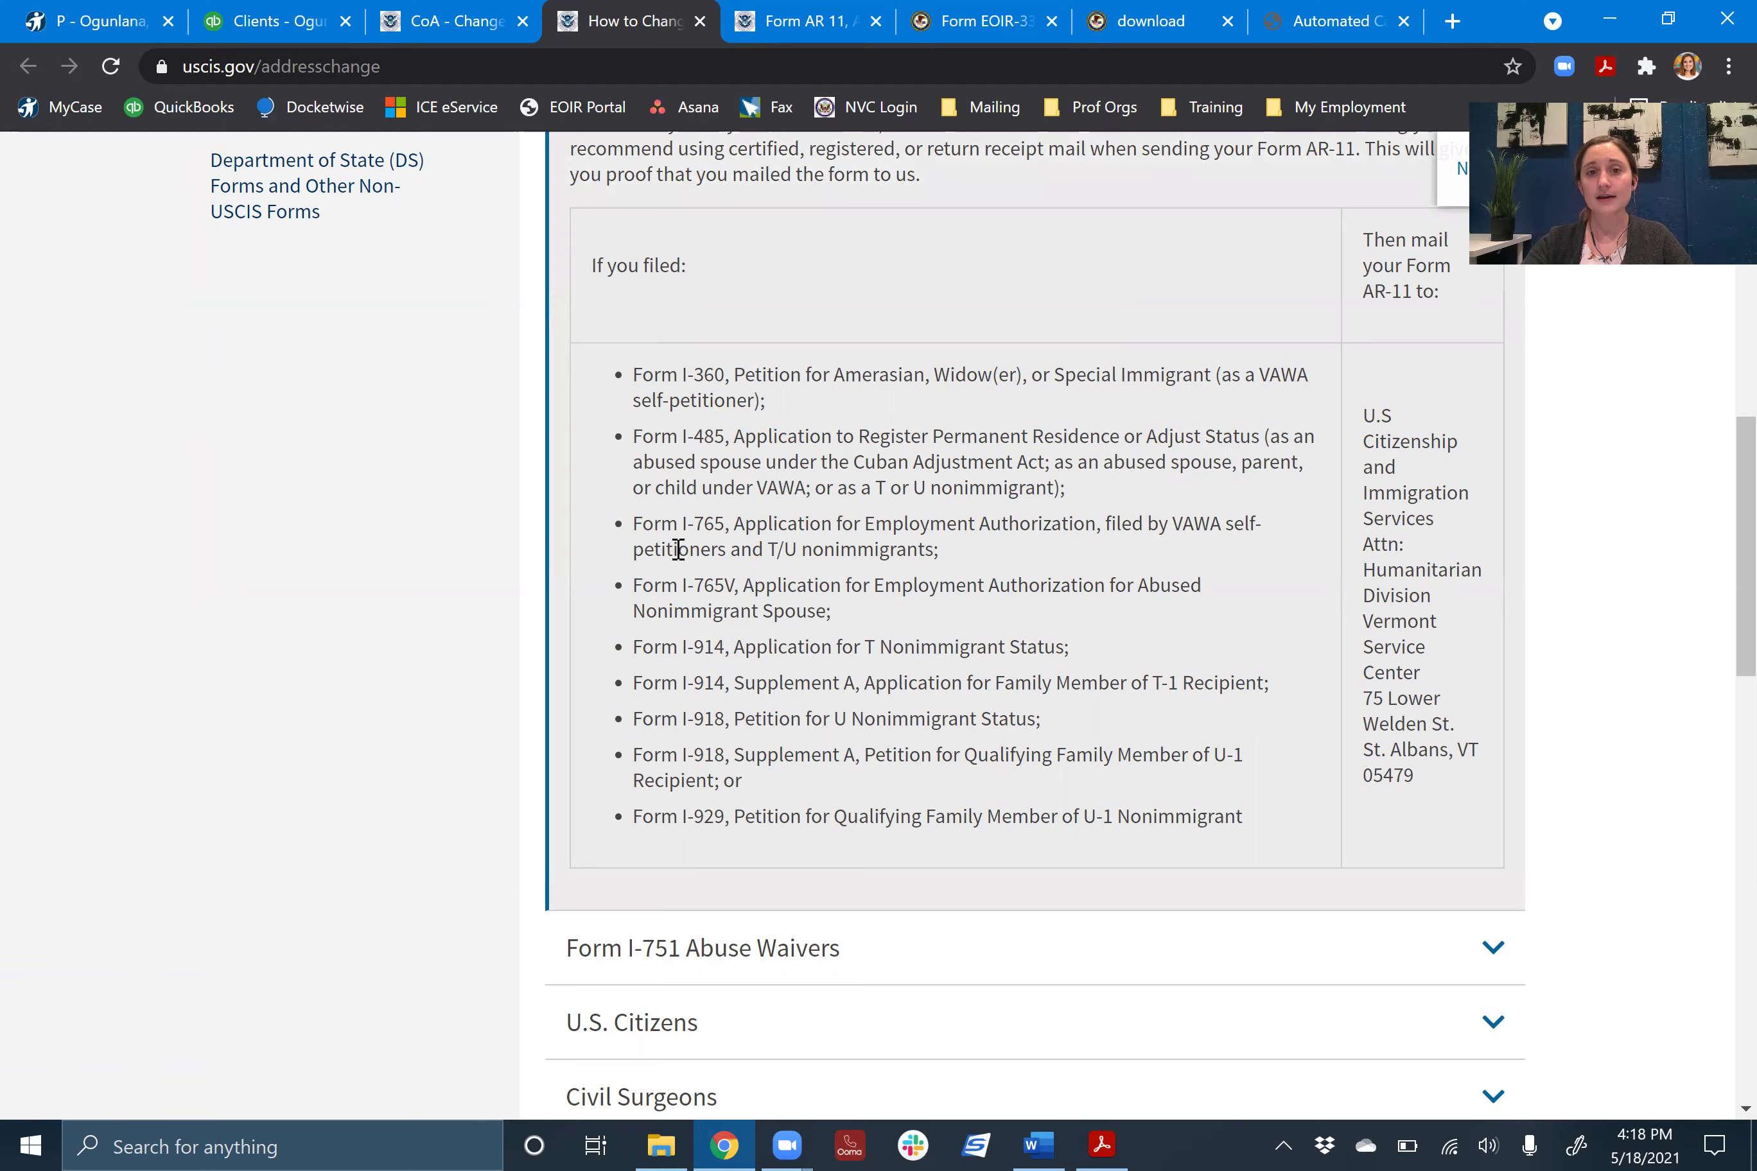
pyautogui.scroll(-1, 688, 542)
pyautogui.scroll(1, 718, 555)
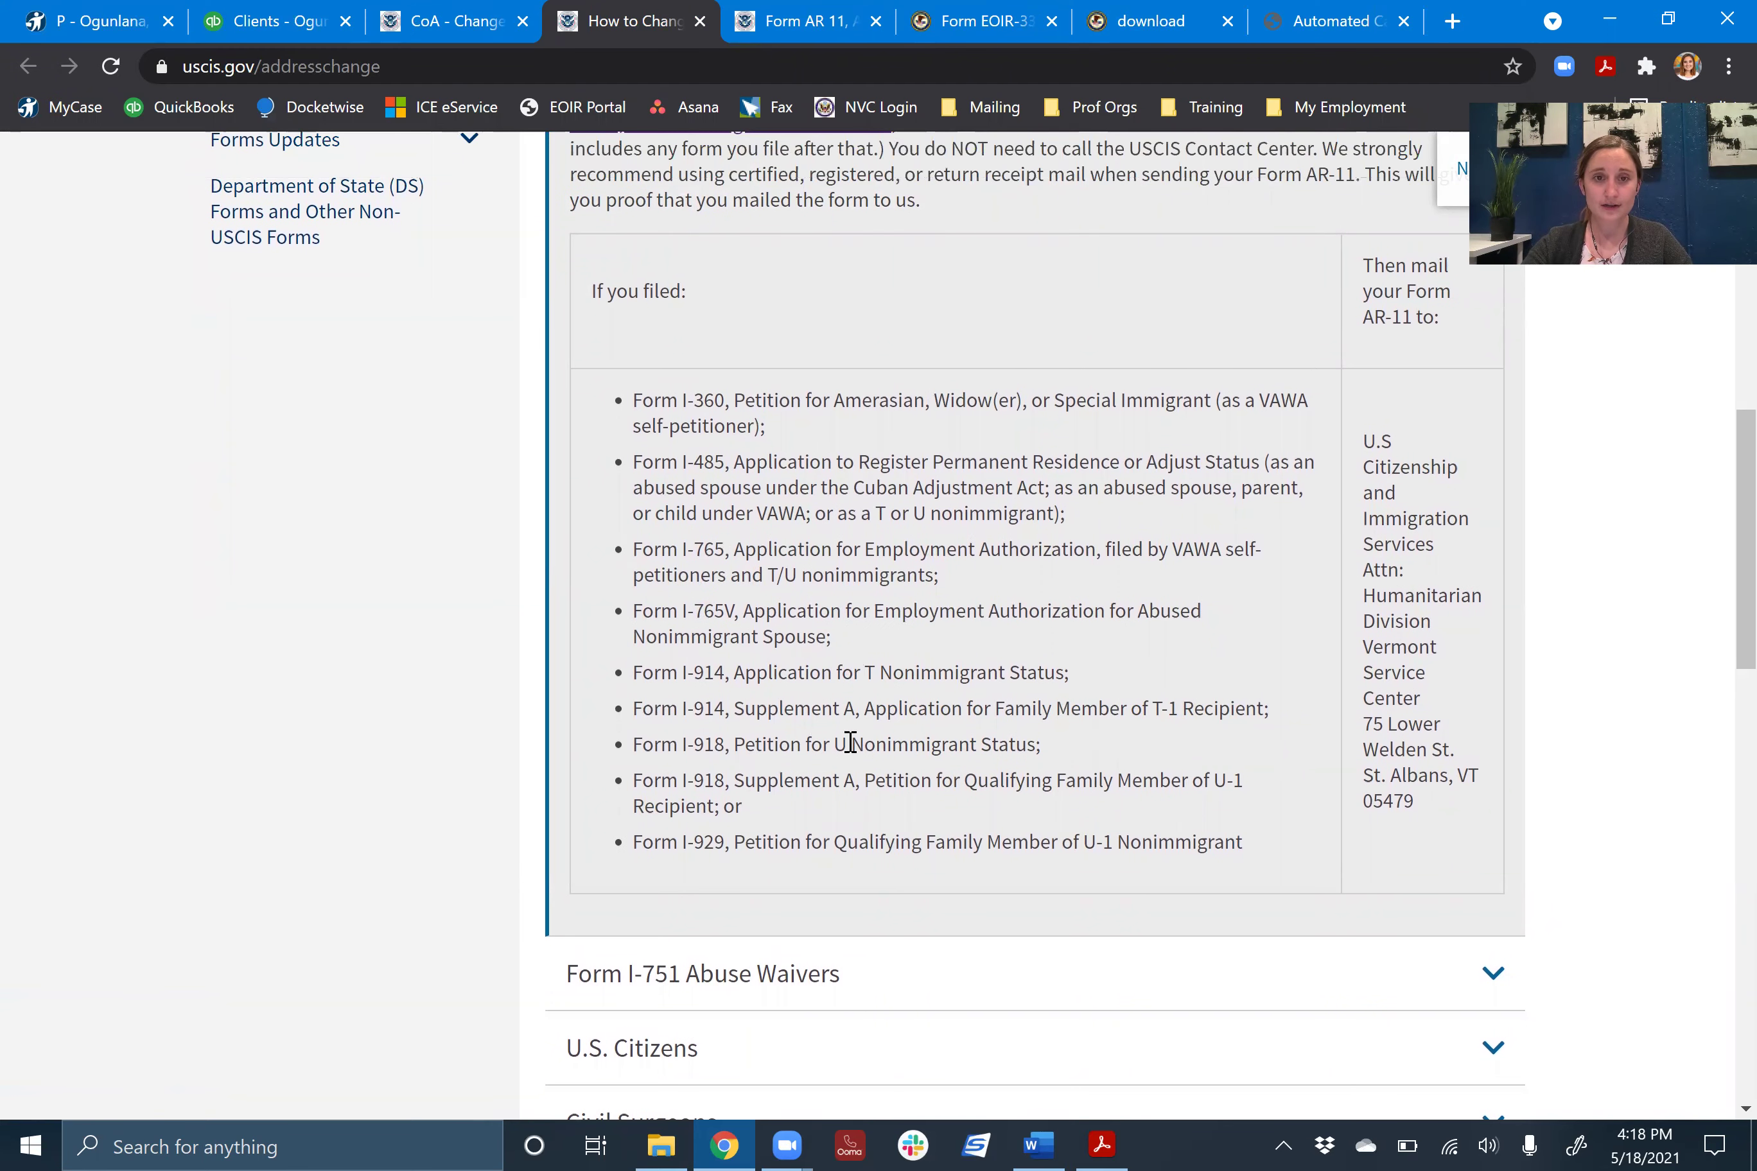
pyautogui.scroll(-1, 771, 669)
pyautogui.scroll(-1, 907, 642)
pyautogui.scroll(3, 1054, 419)
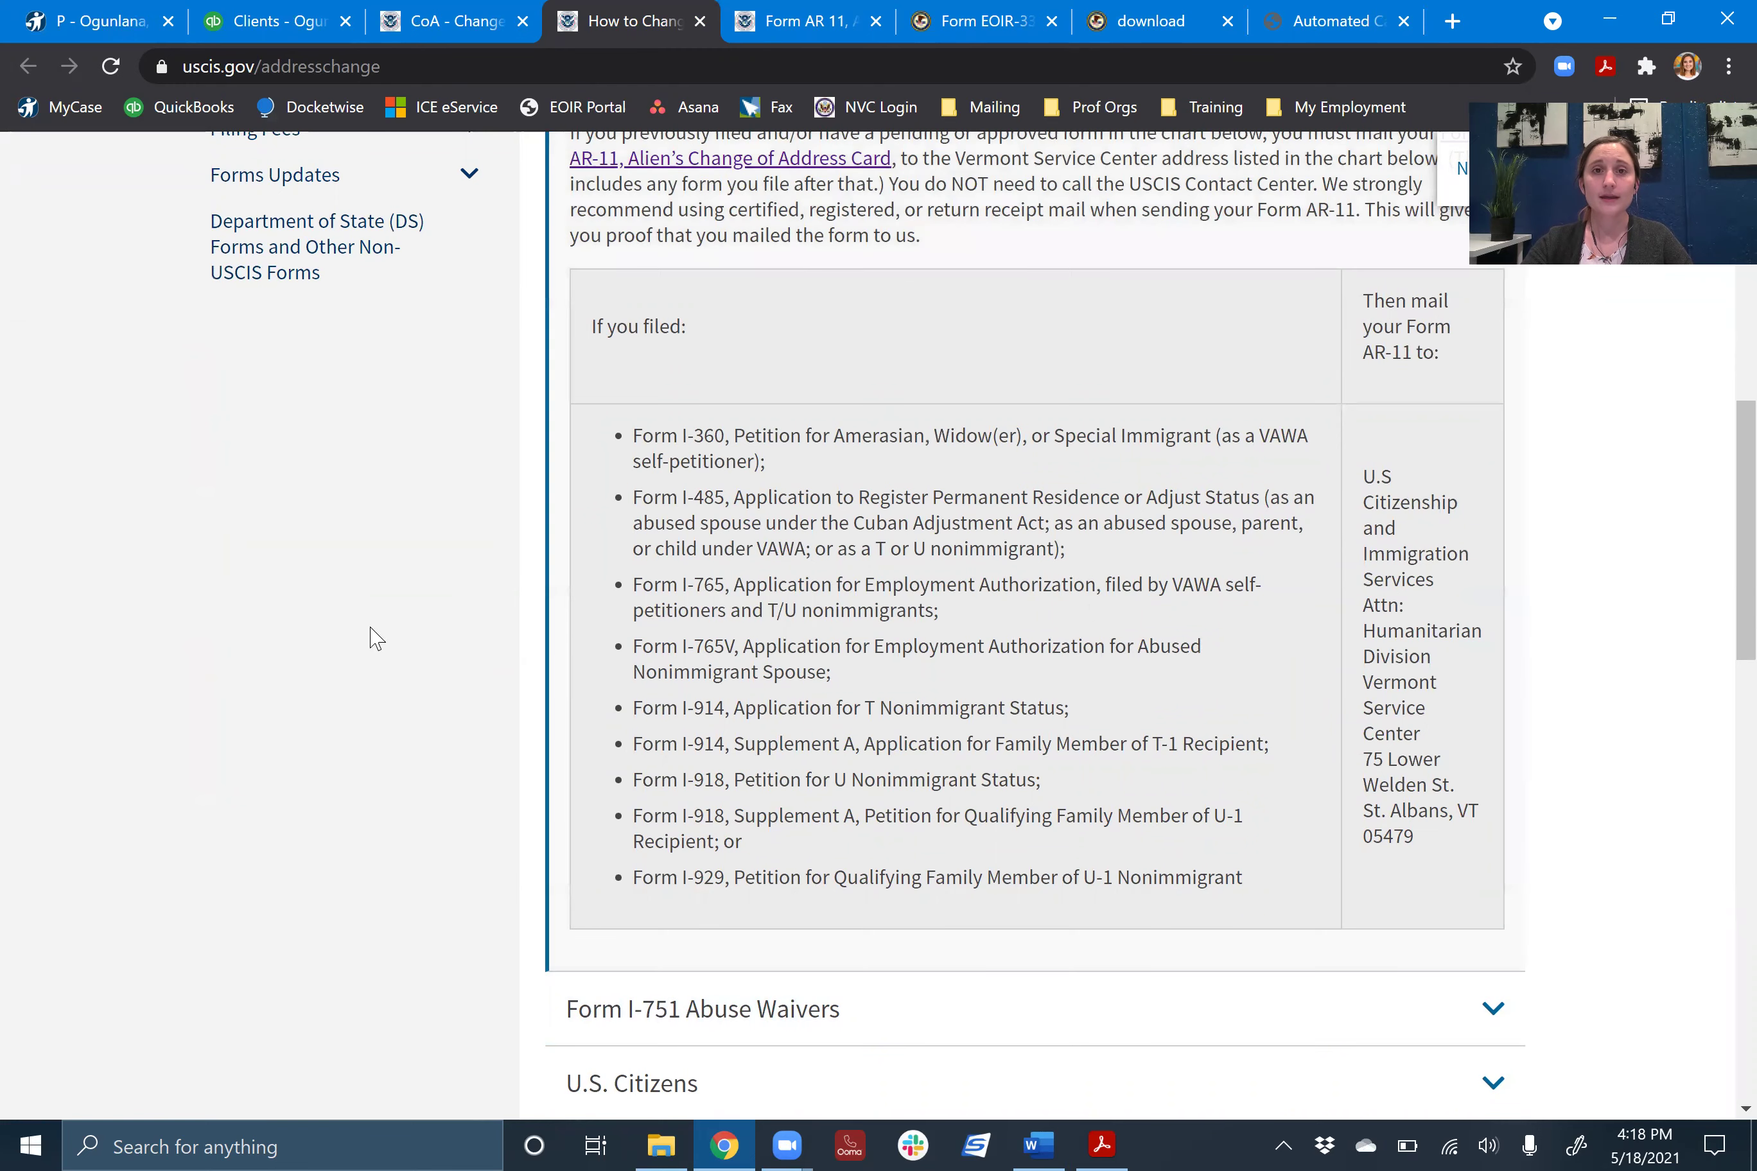
pyautogui.scroll(2, 773, 634)
# - Search 'ar-11' and open the official USCIS AR-11 form page
pyautogui.hotkey('ctrl', 'shift', 'Tab')
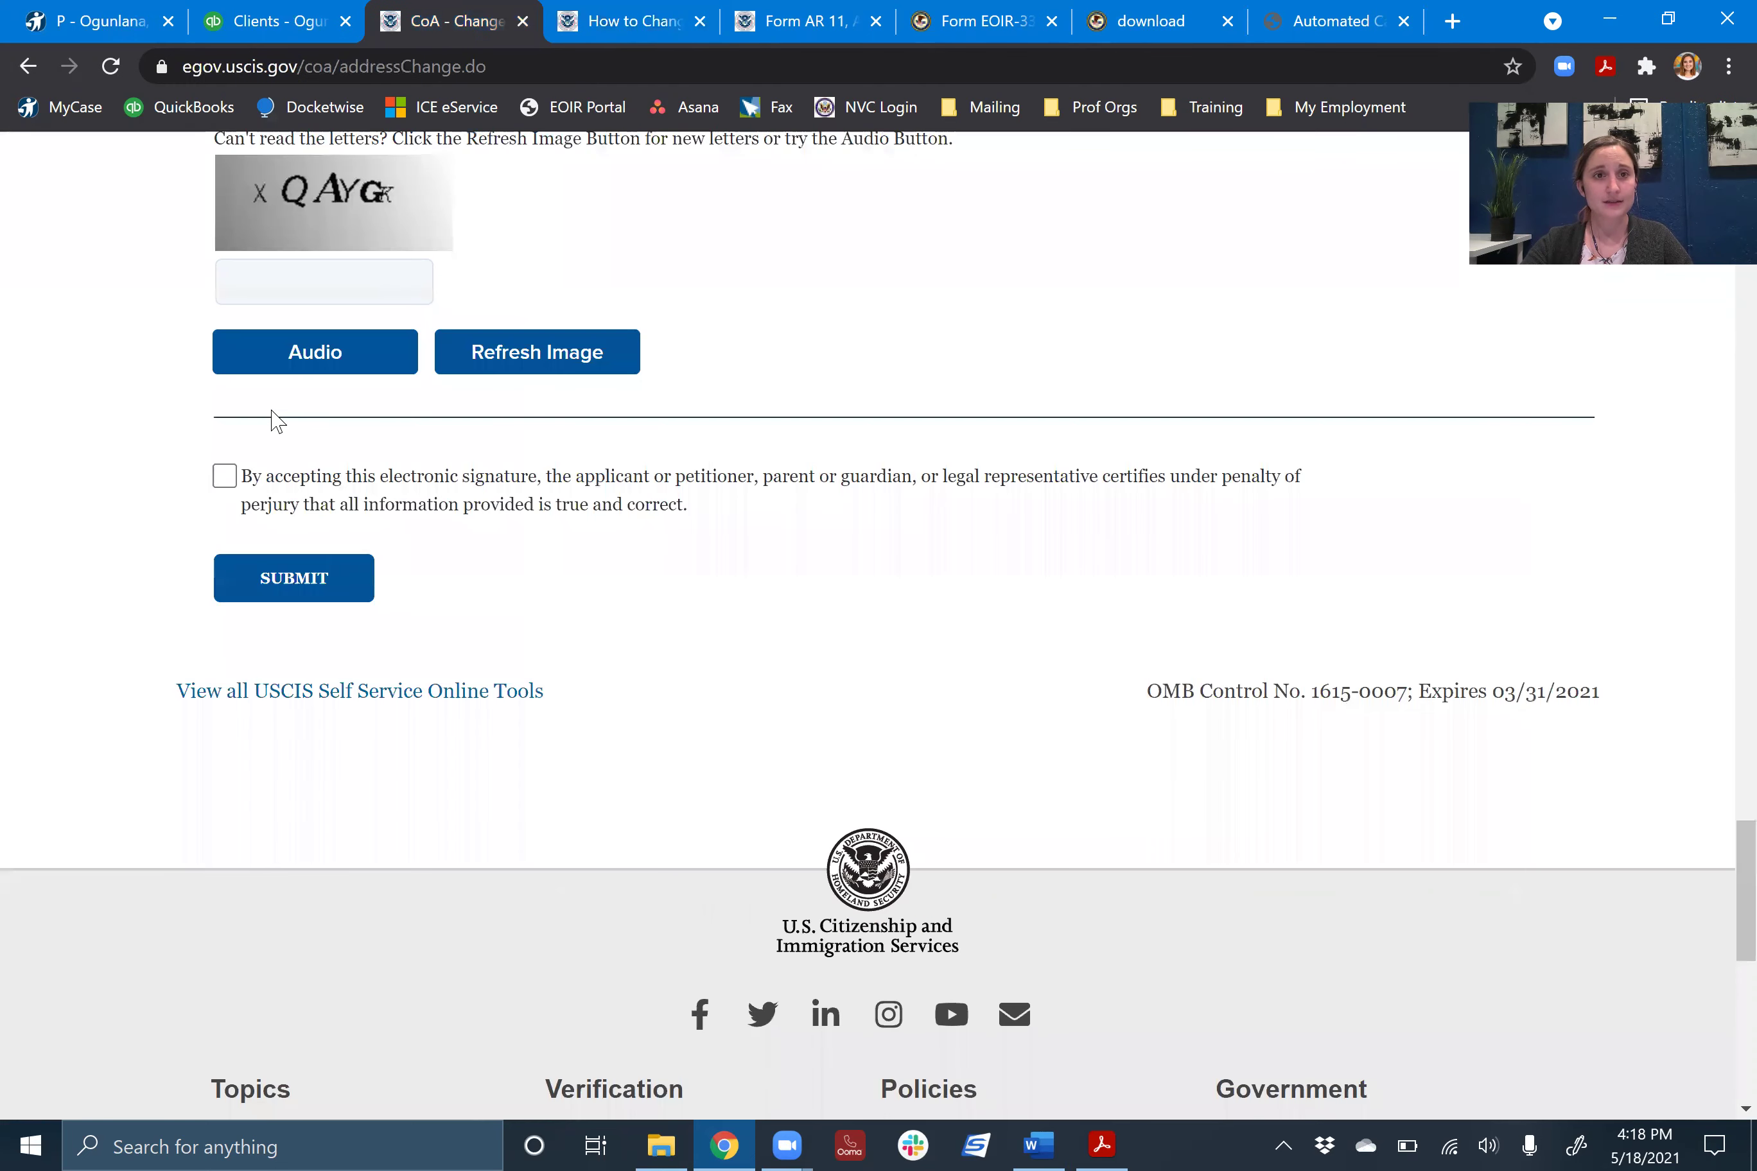
pyautogui.click(331, 67)
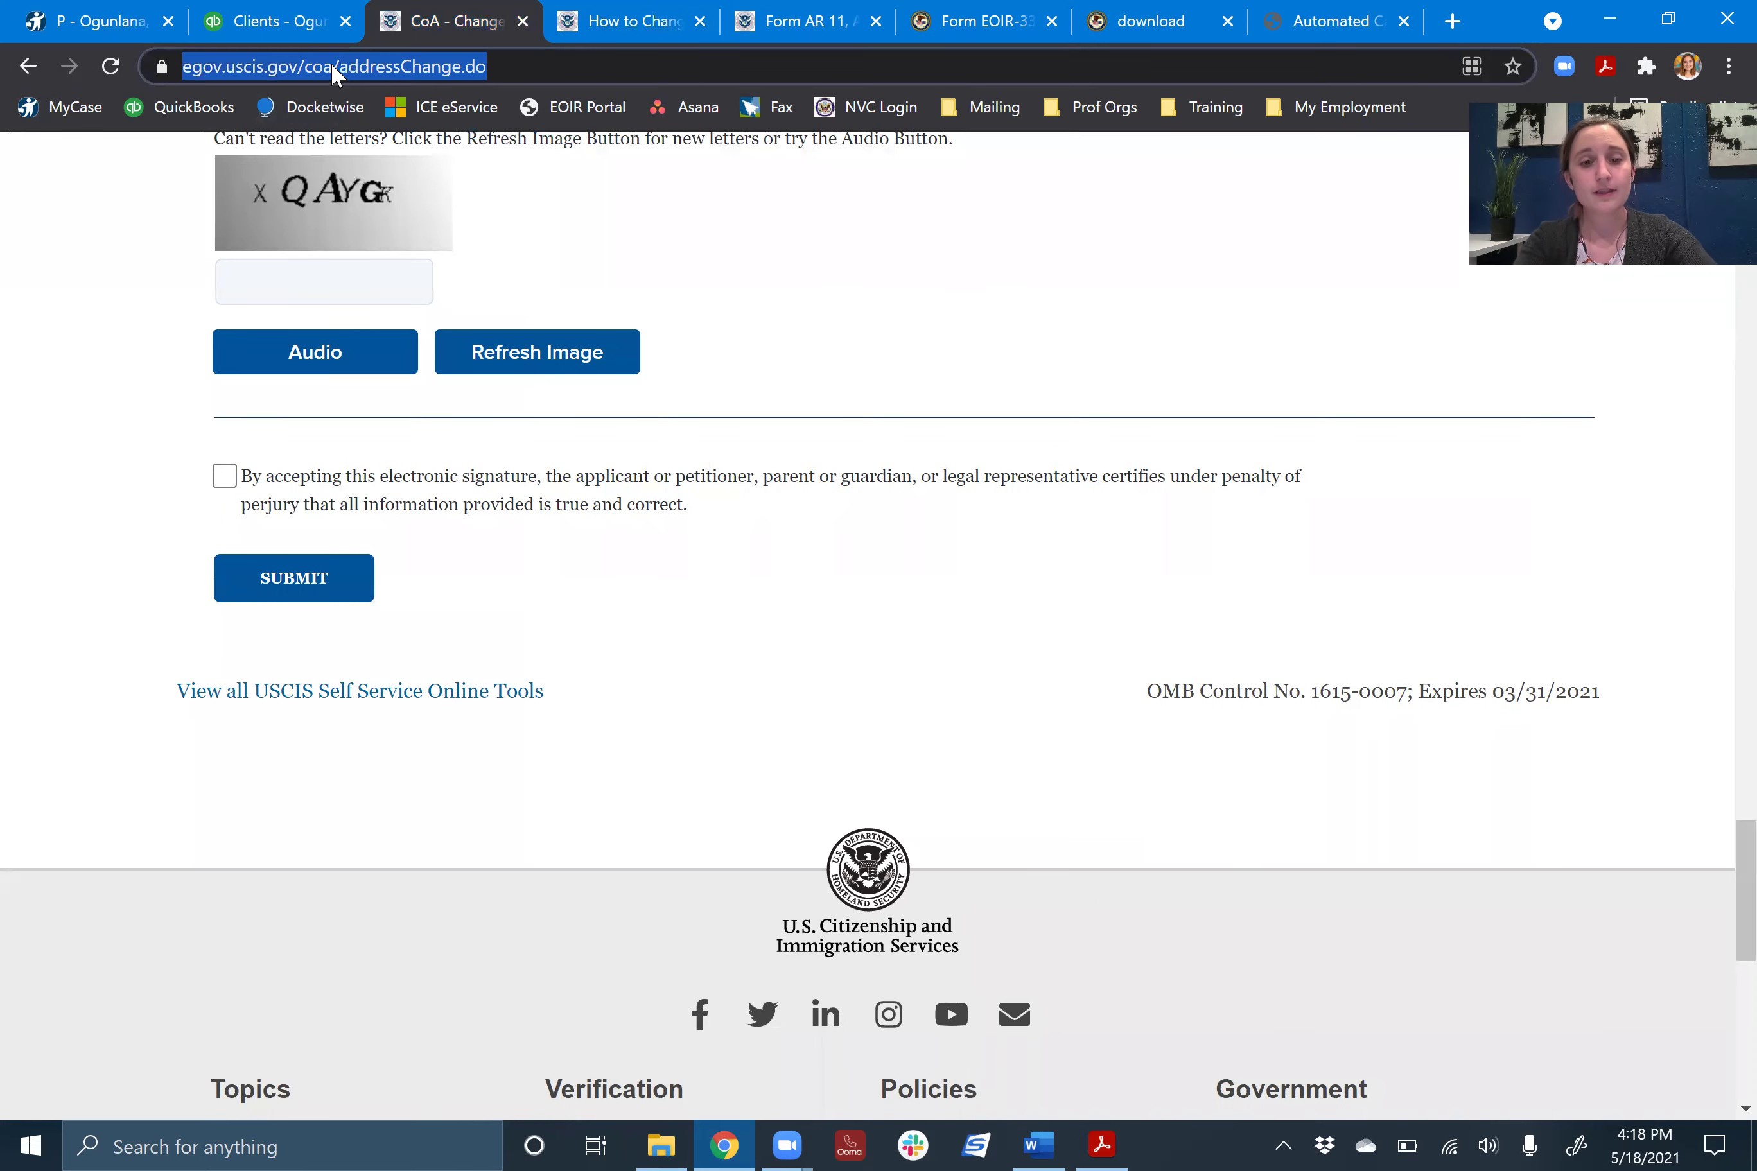
pyautogui.write('ar-11')
pyautogui.press('Return')
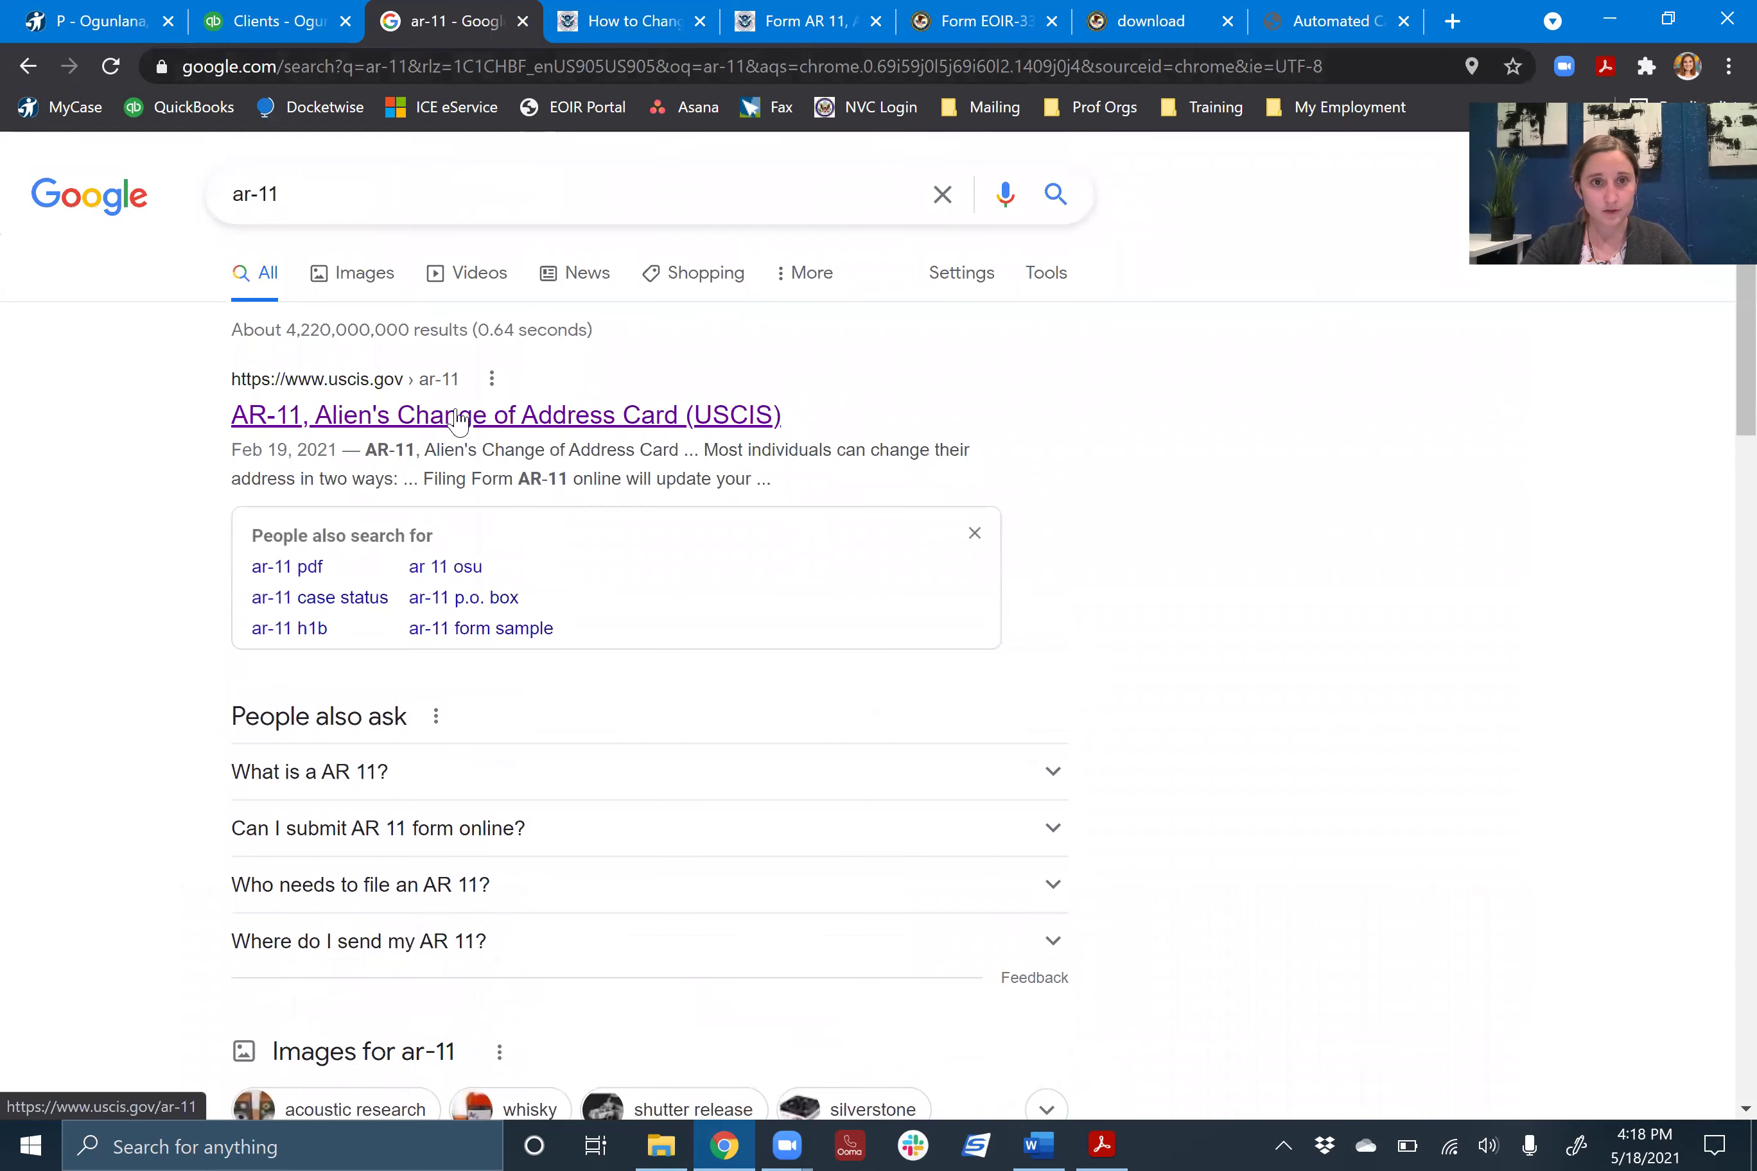
pyautogui.click(458, 420)
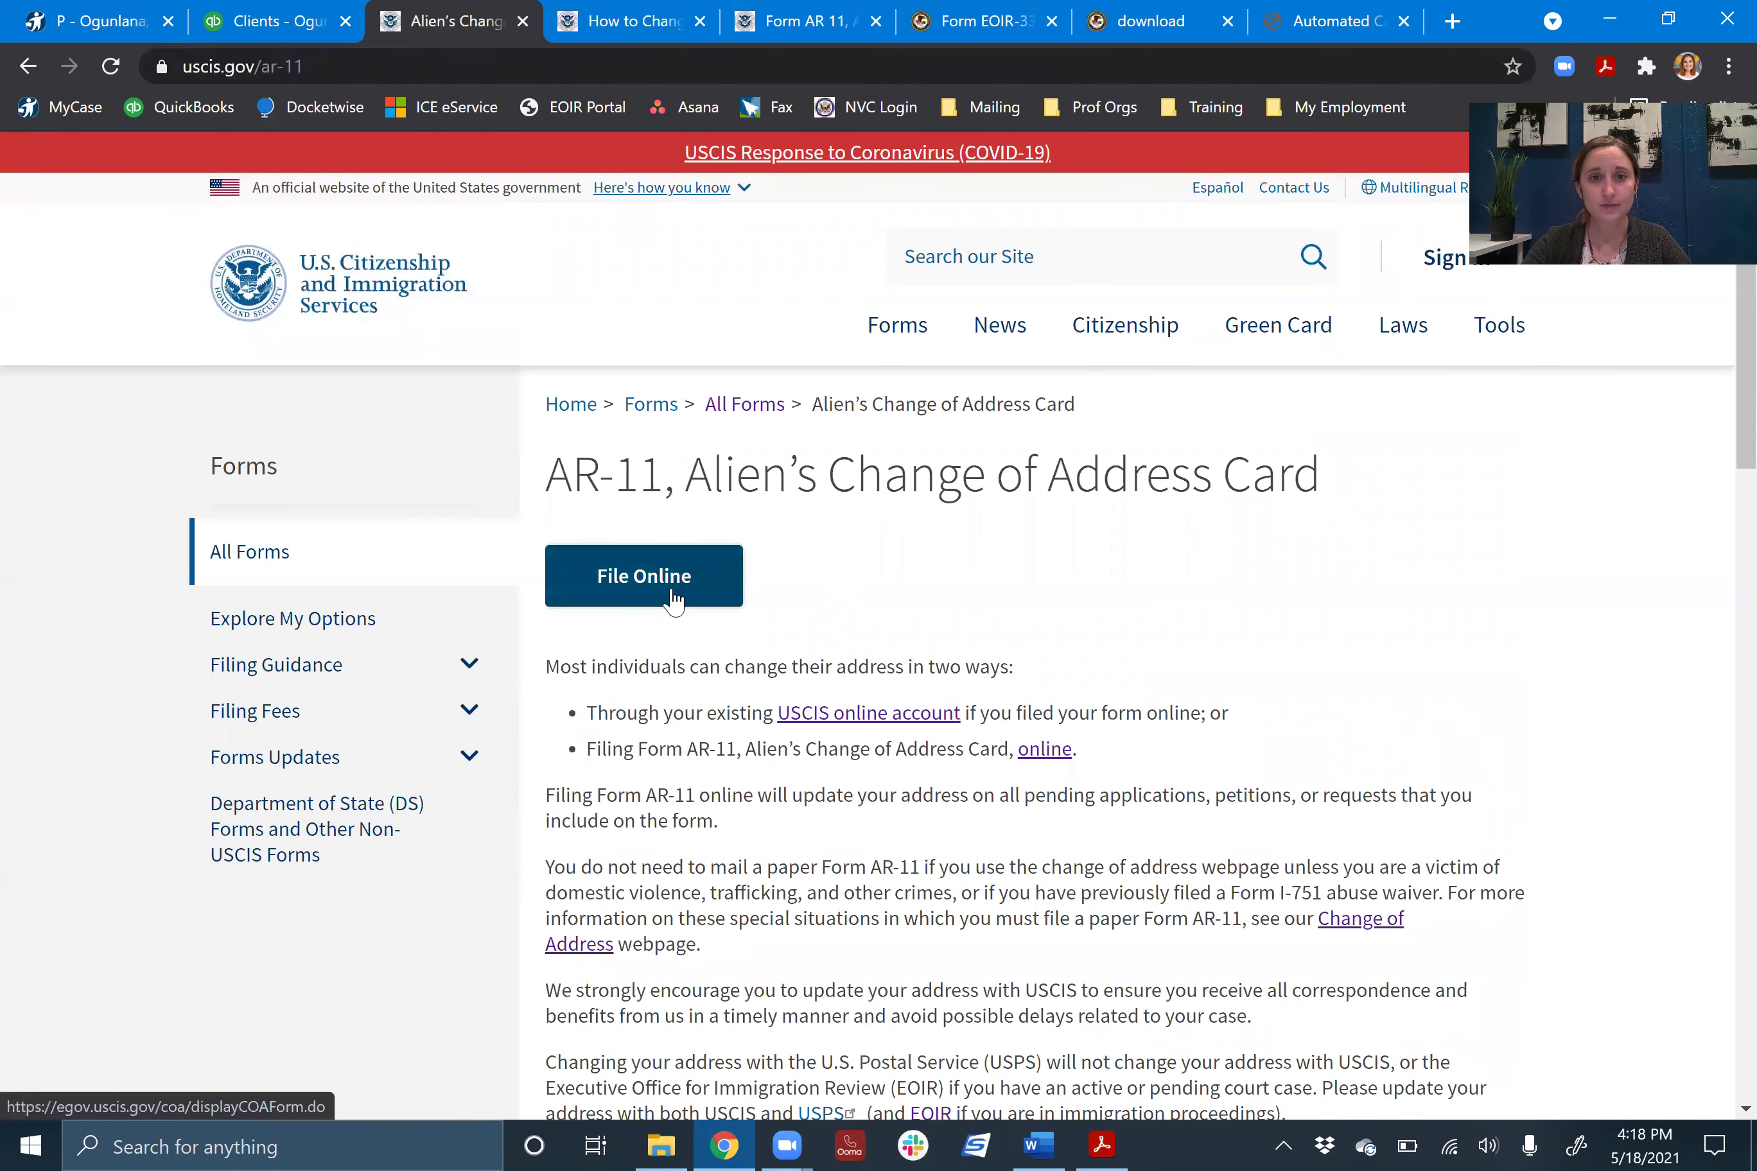
# - Open the blank Form AR-11, Alien's Change of Address Card PDF and review both pages
pyautogui.scroll(-8, 860, 577)
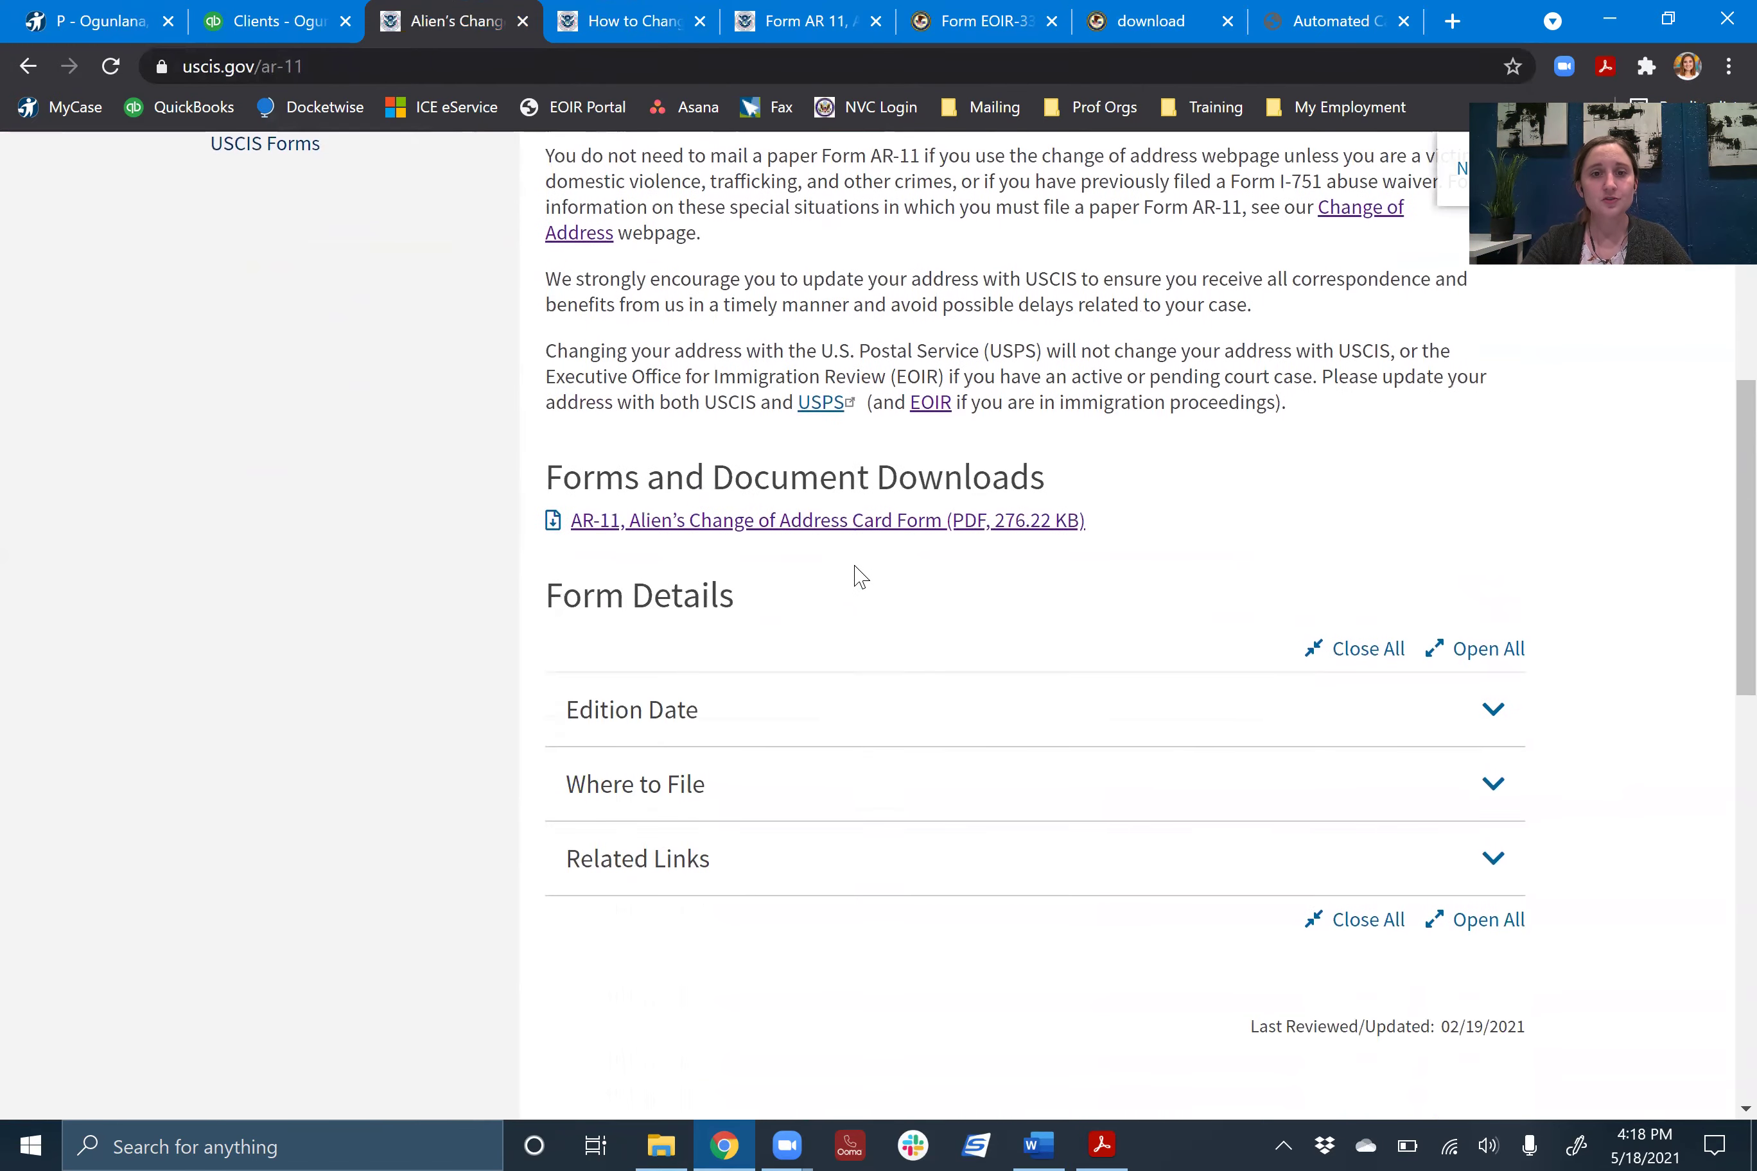
pyautogui.scroll(-1, 861, 577)
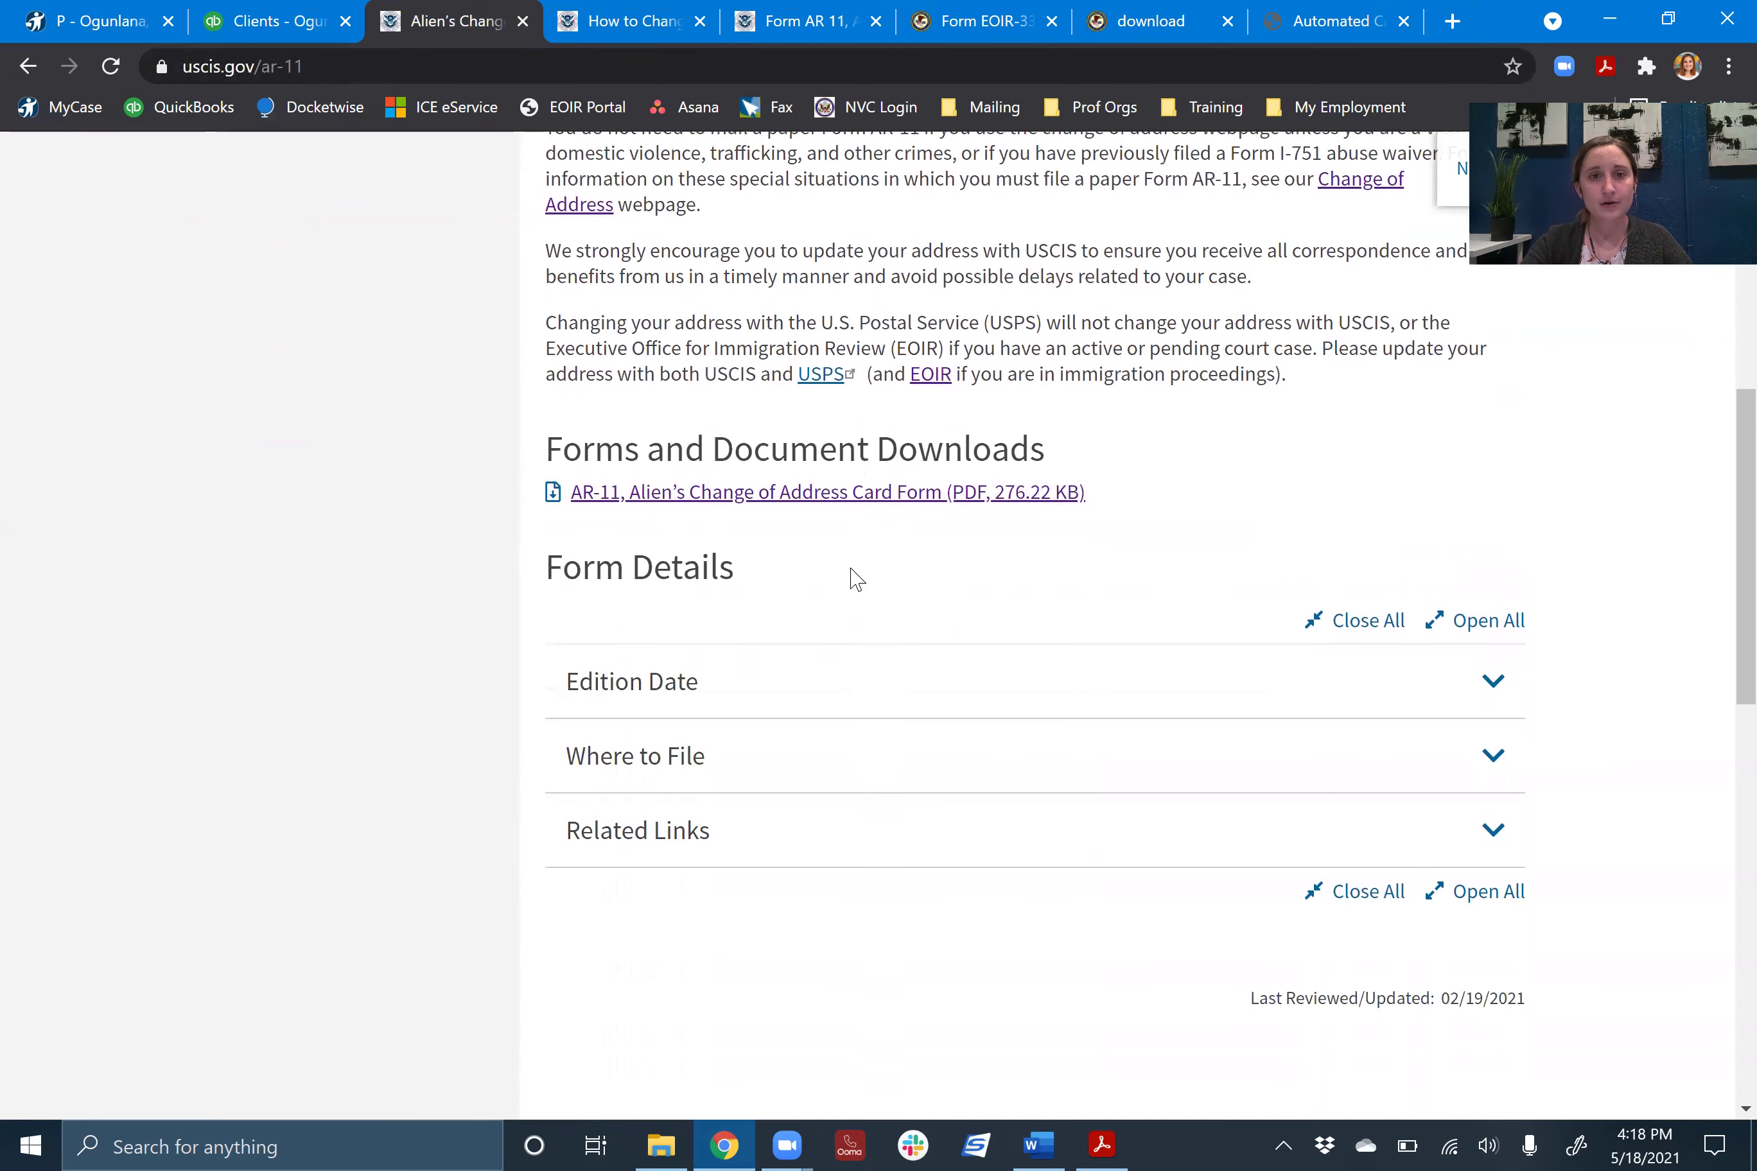
pyautogui.click(718, 499)
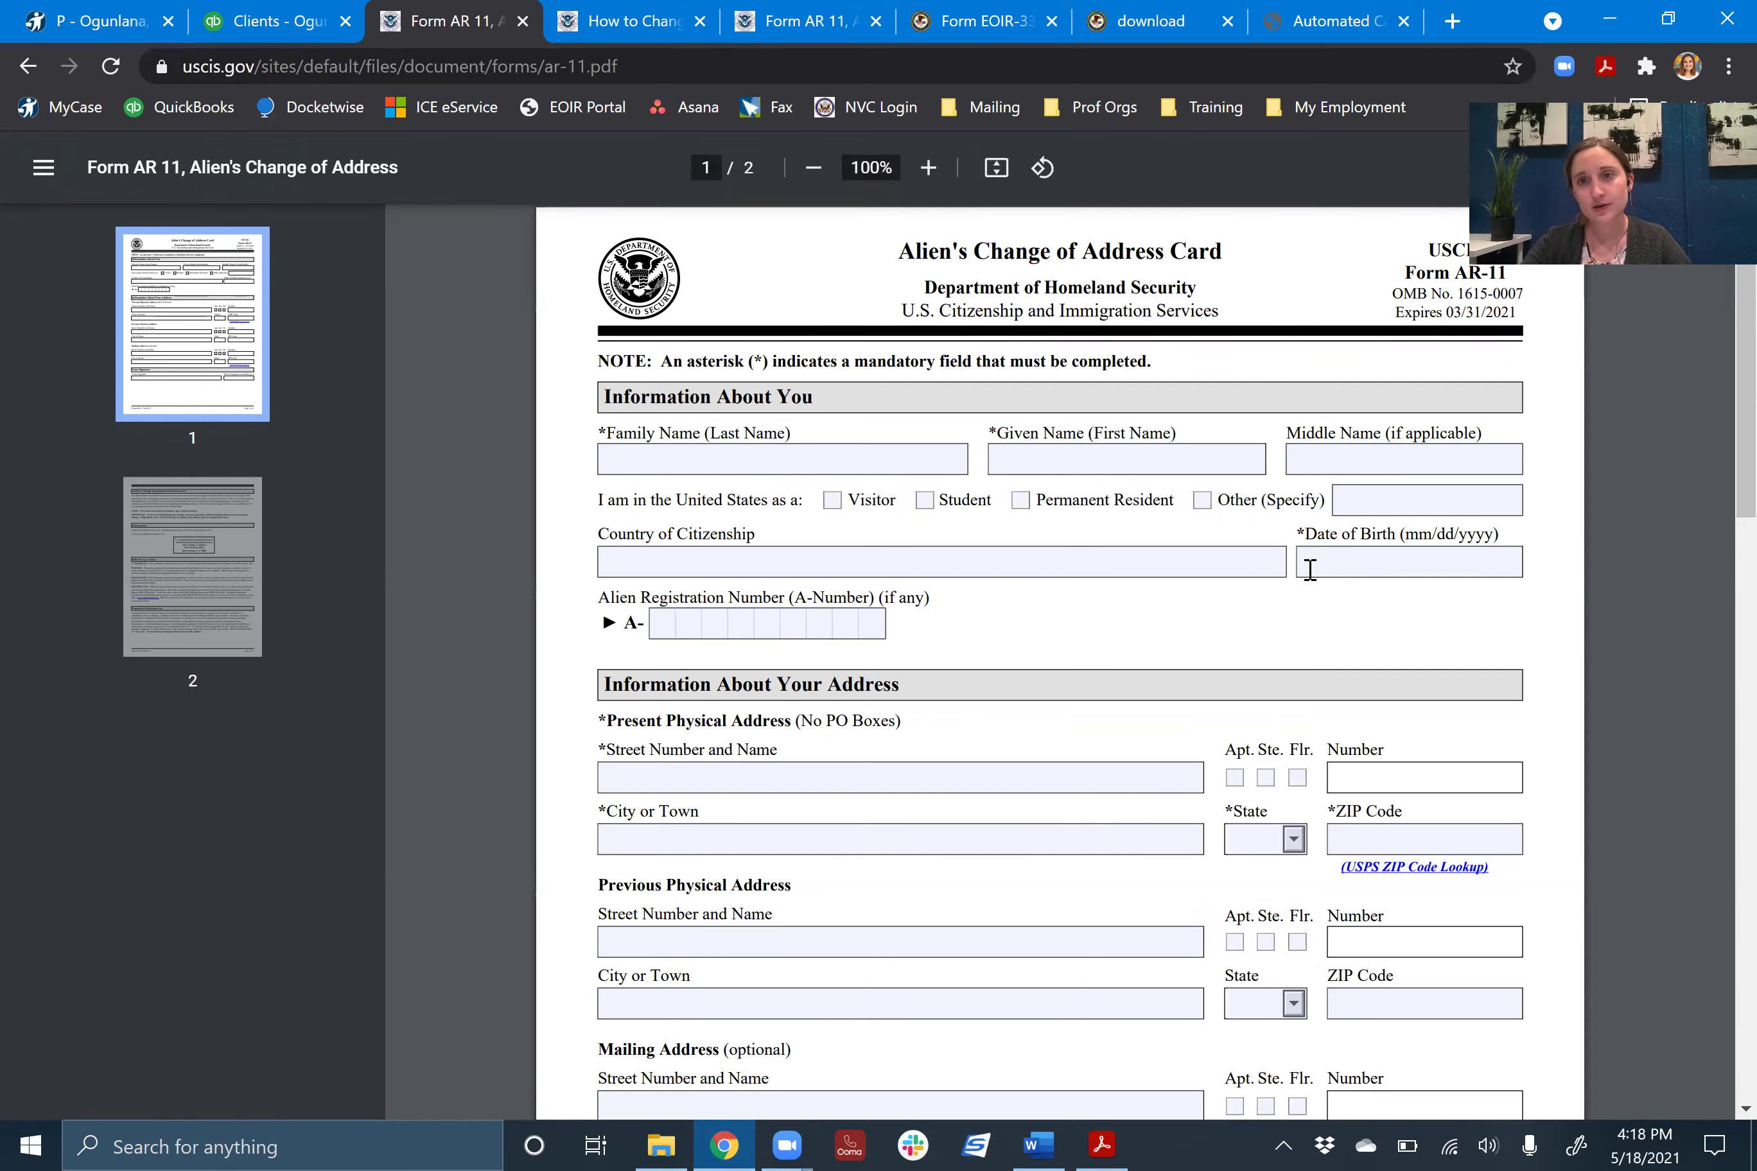
pyautogui.scroll(-10, 1310, 569)
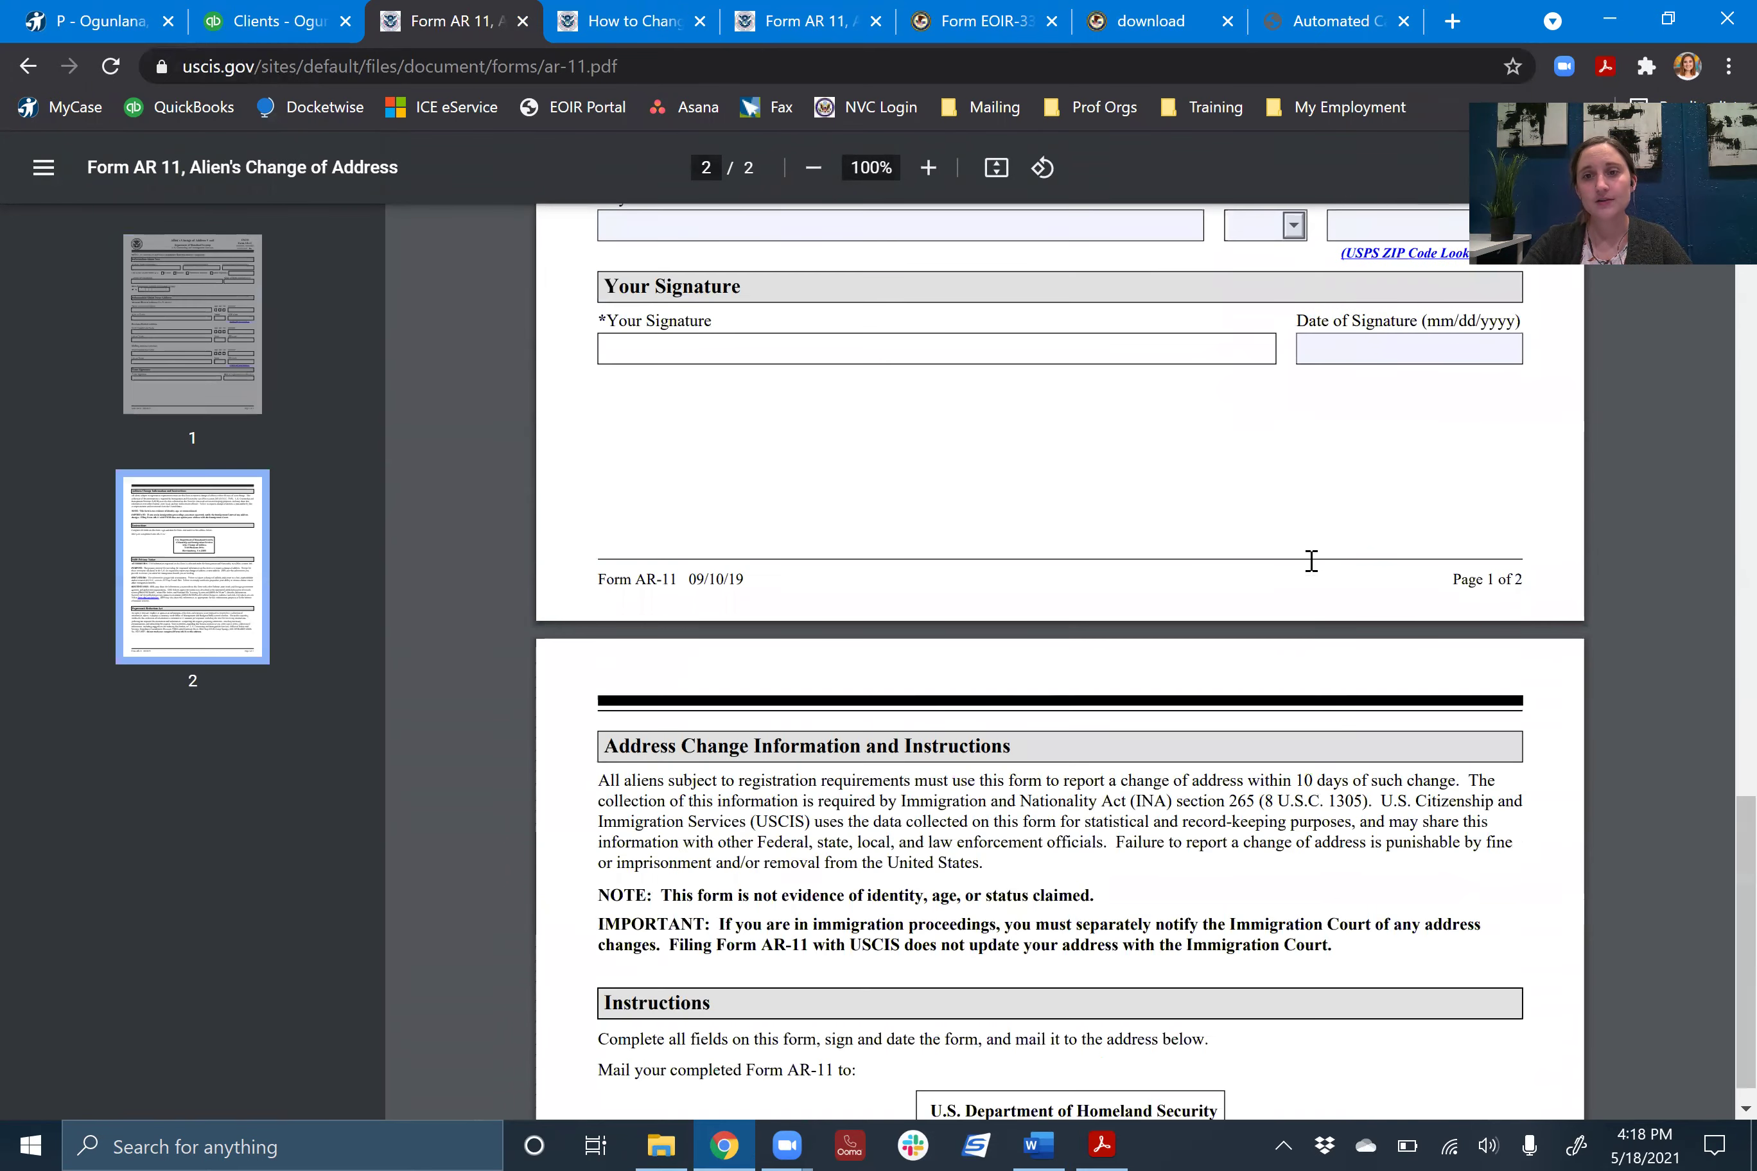
pyautogui.scroll(-10, 1312, 561)
pyautogui.scroll(8, 1042, 592)
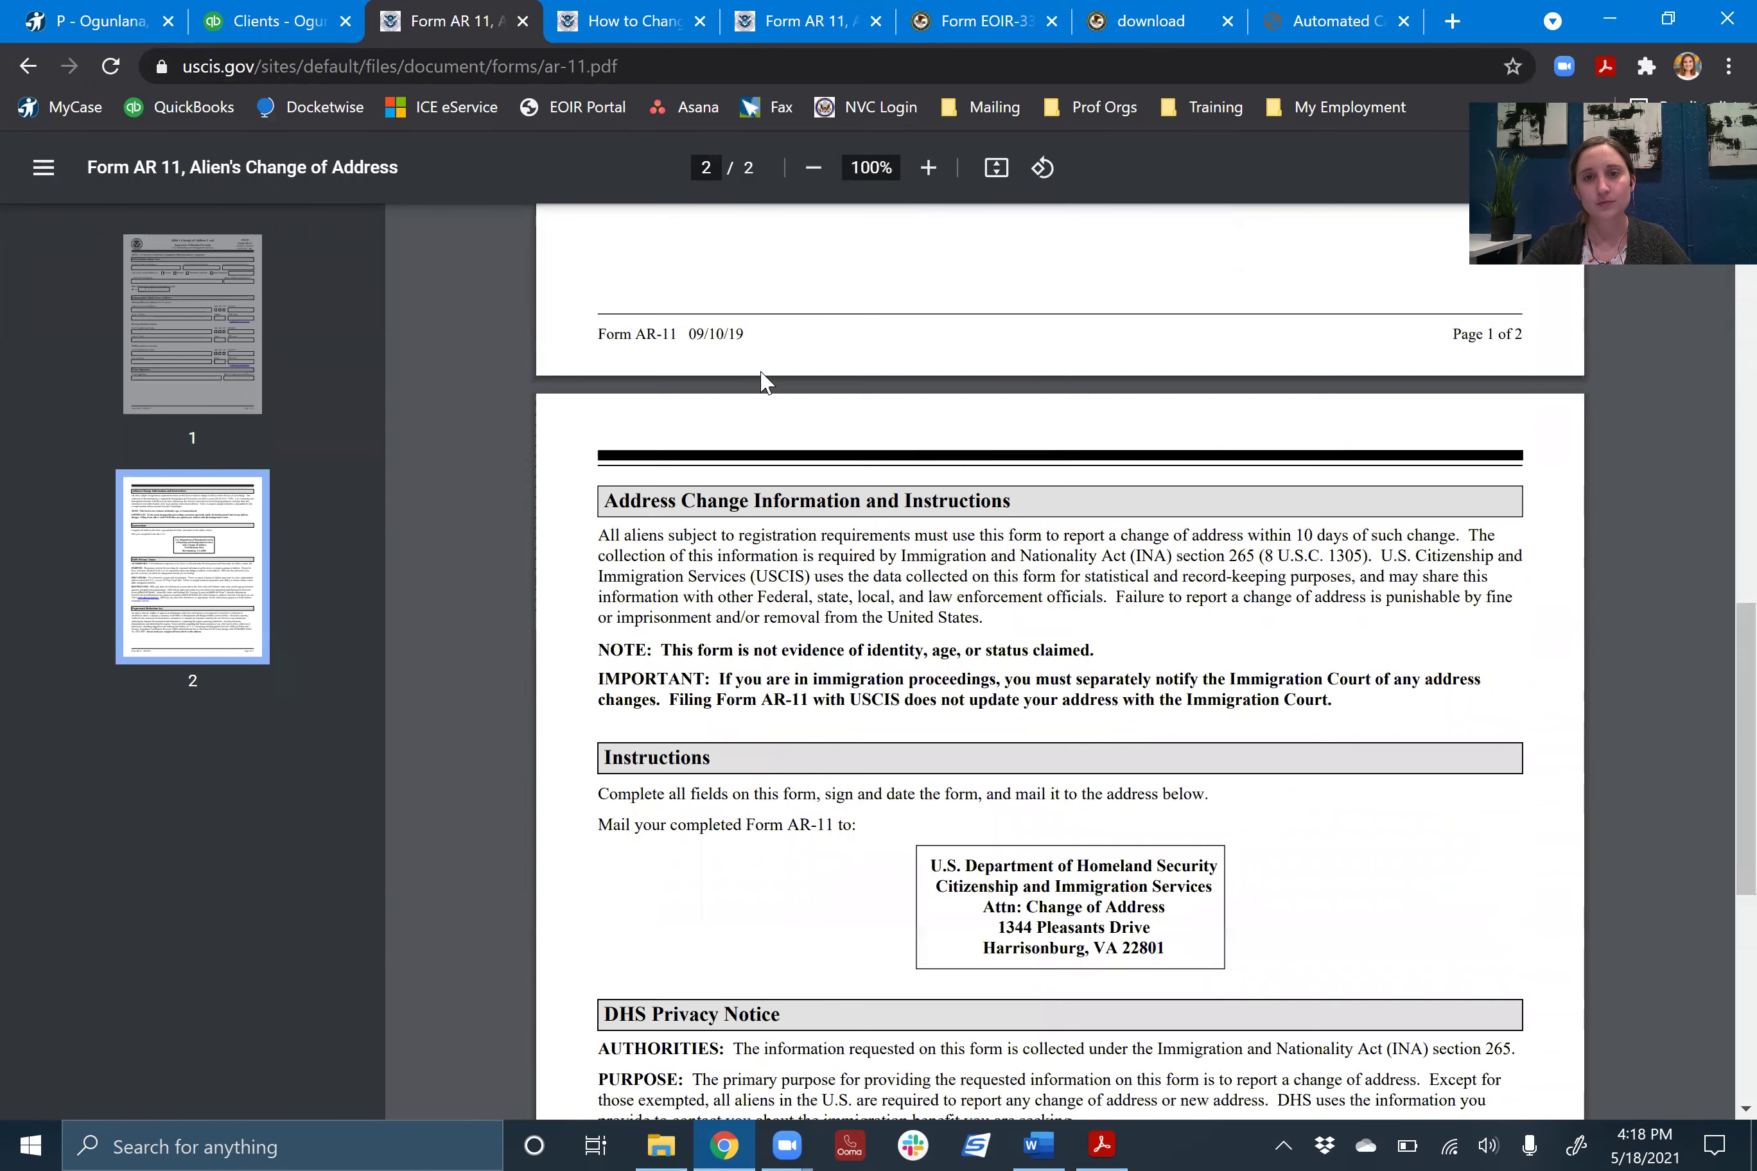
pyautogui.scroll(15, 1134, 809)
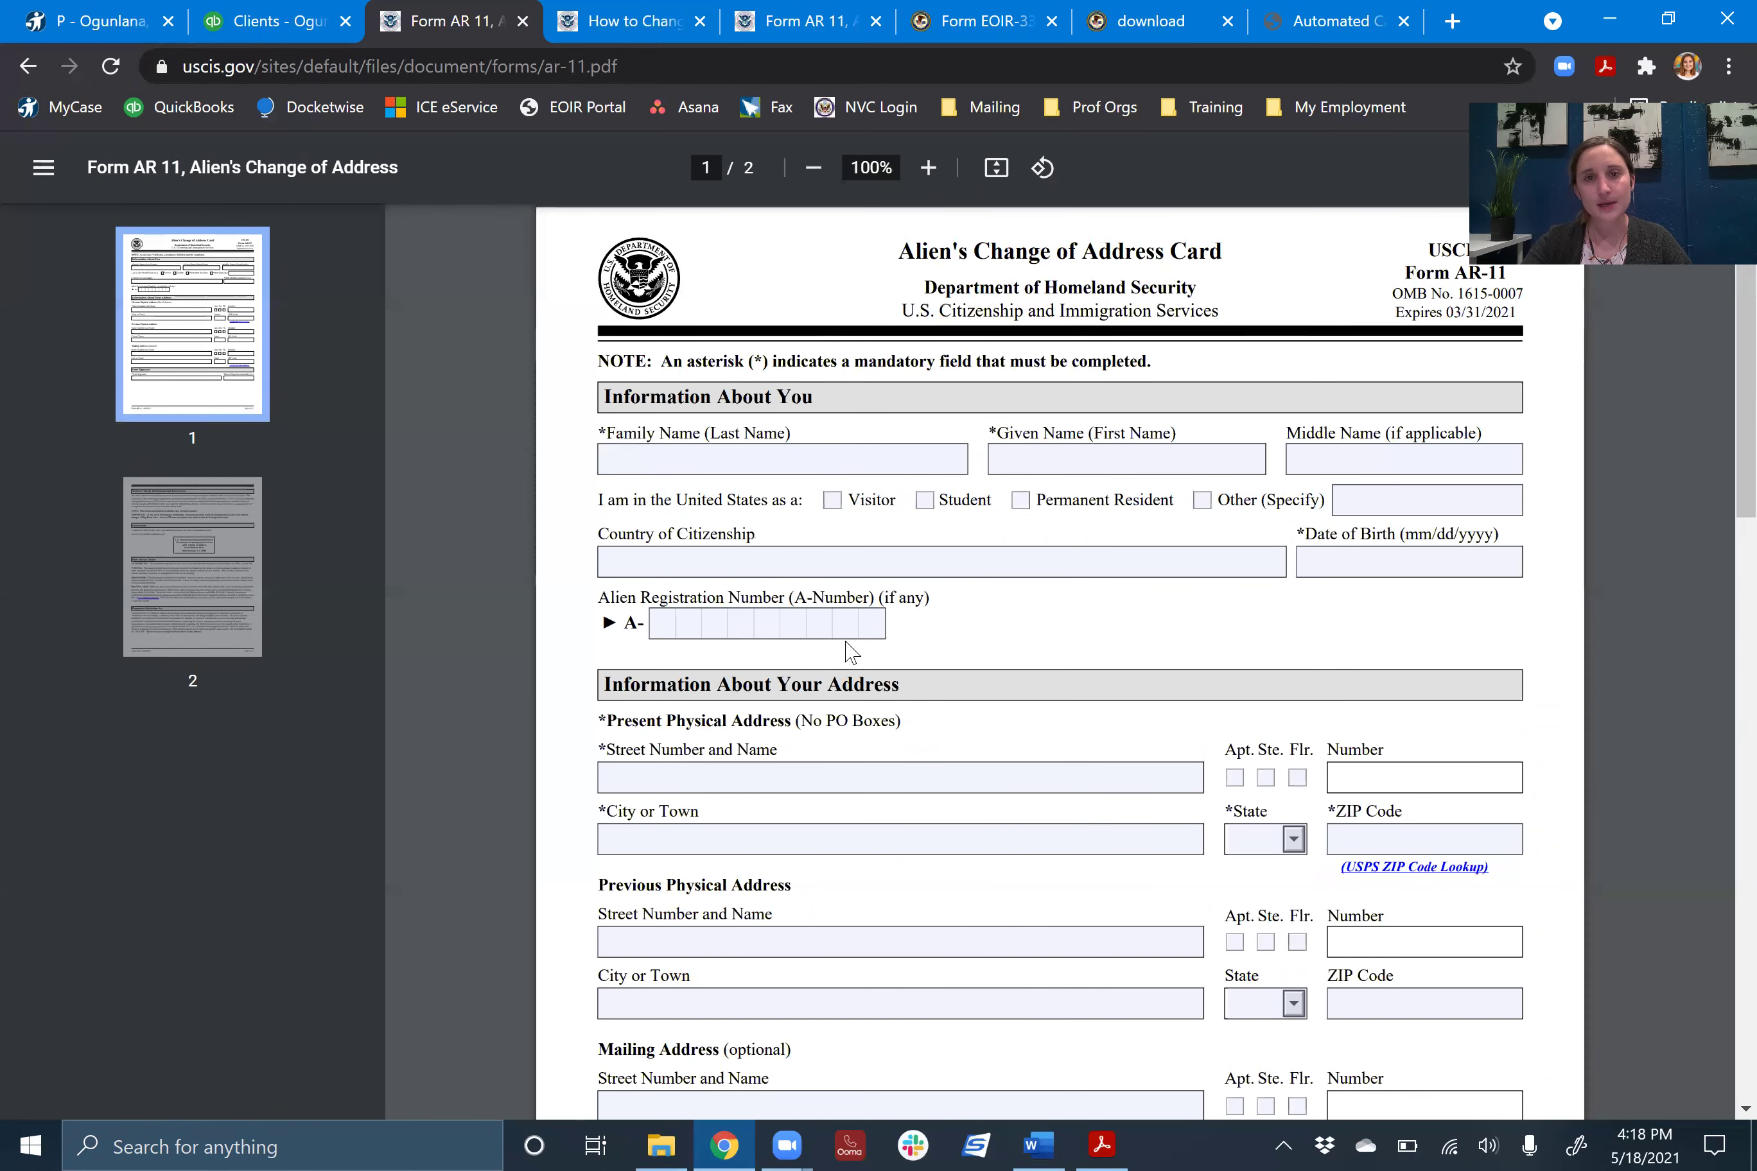
pyautogui.scroll(-2, 852, 649)
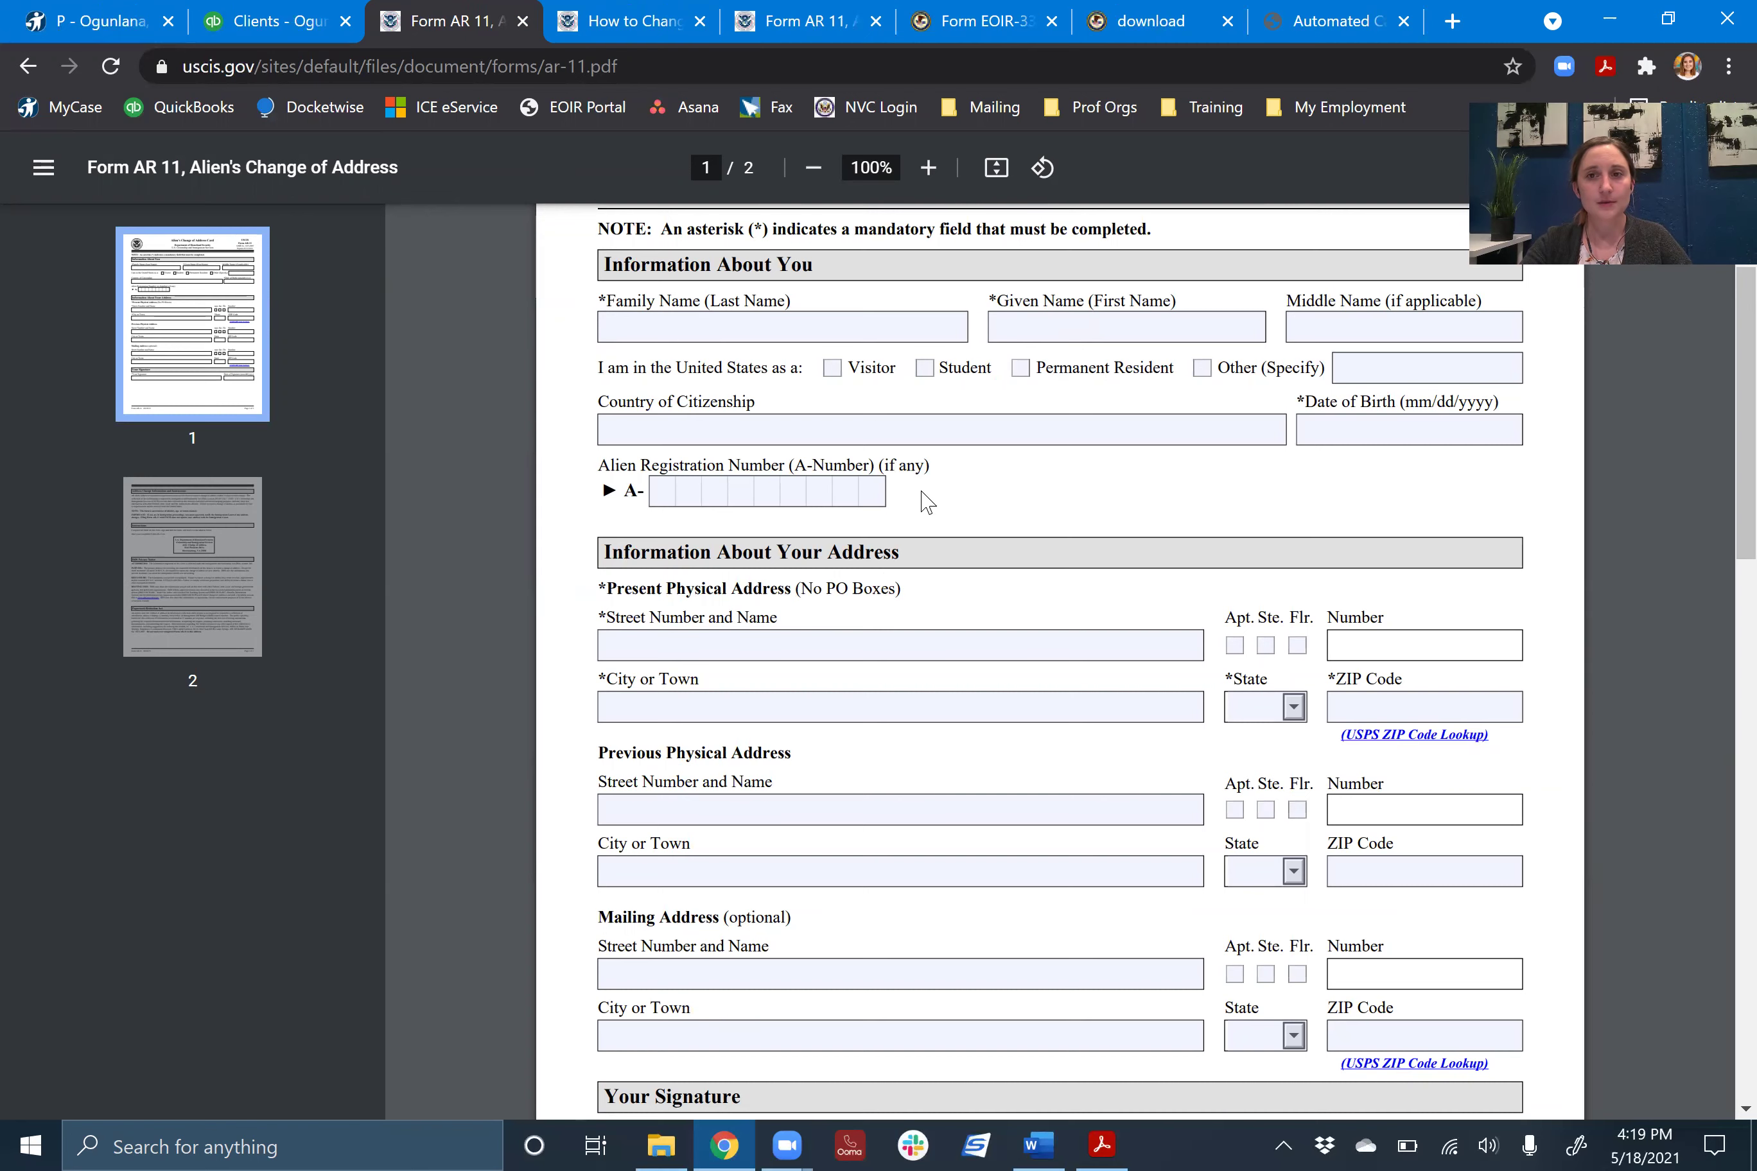
pyautogui.scroll(-2, 1197, 549)
pyautogui.scroll(-1, 1197, 550)
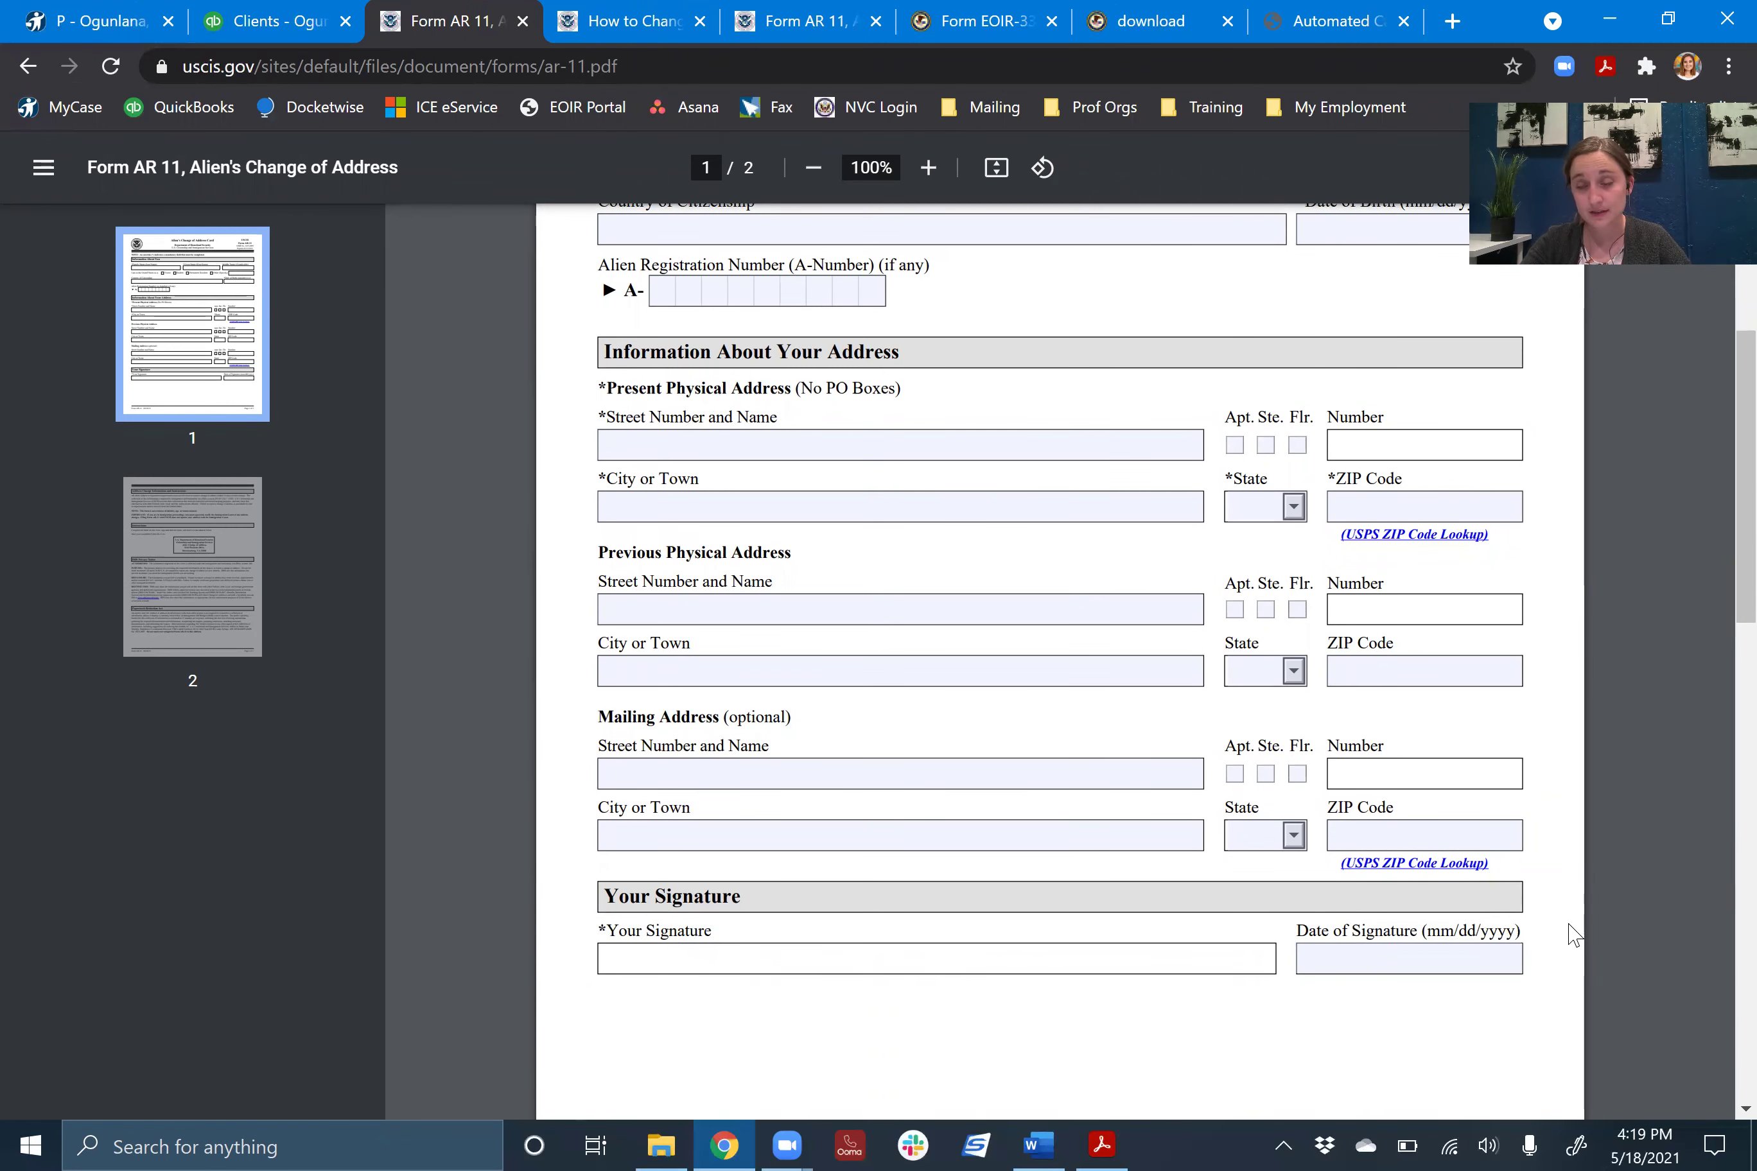
pyautogui.scroll(4, 1478, 869)
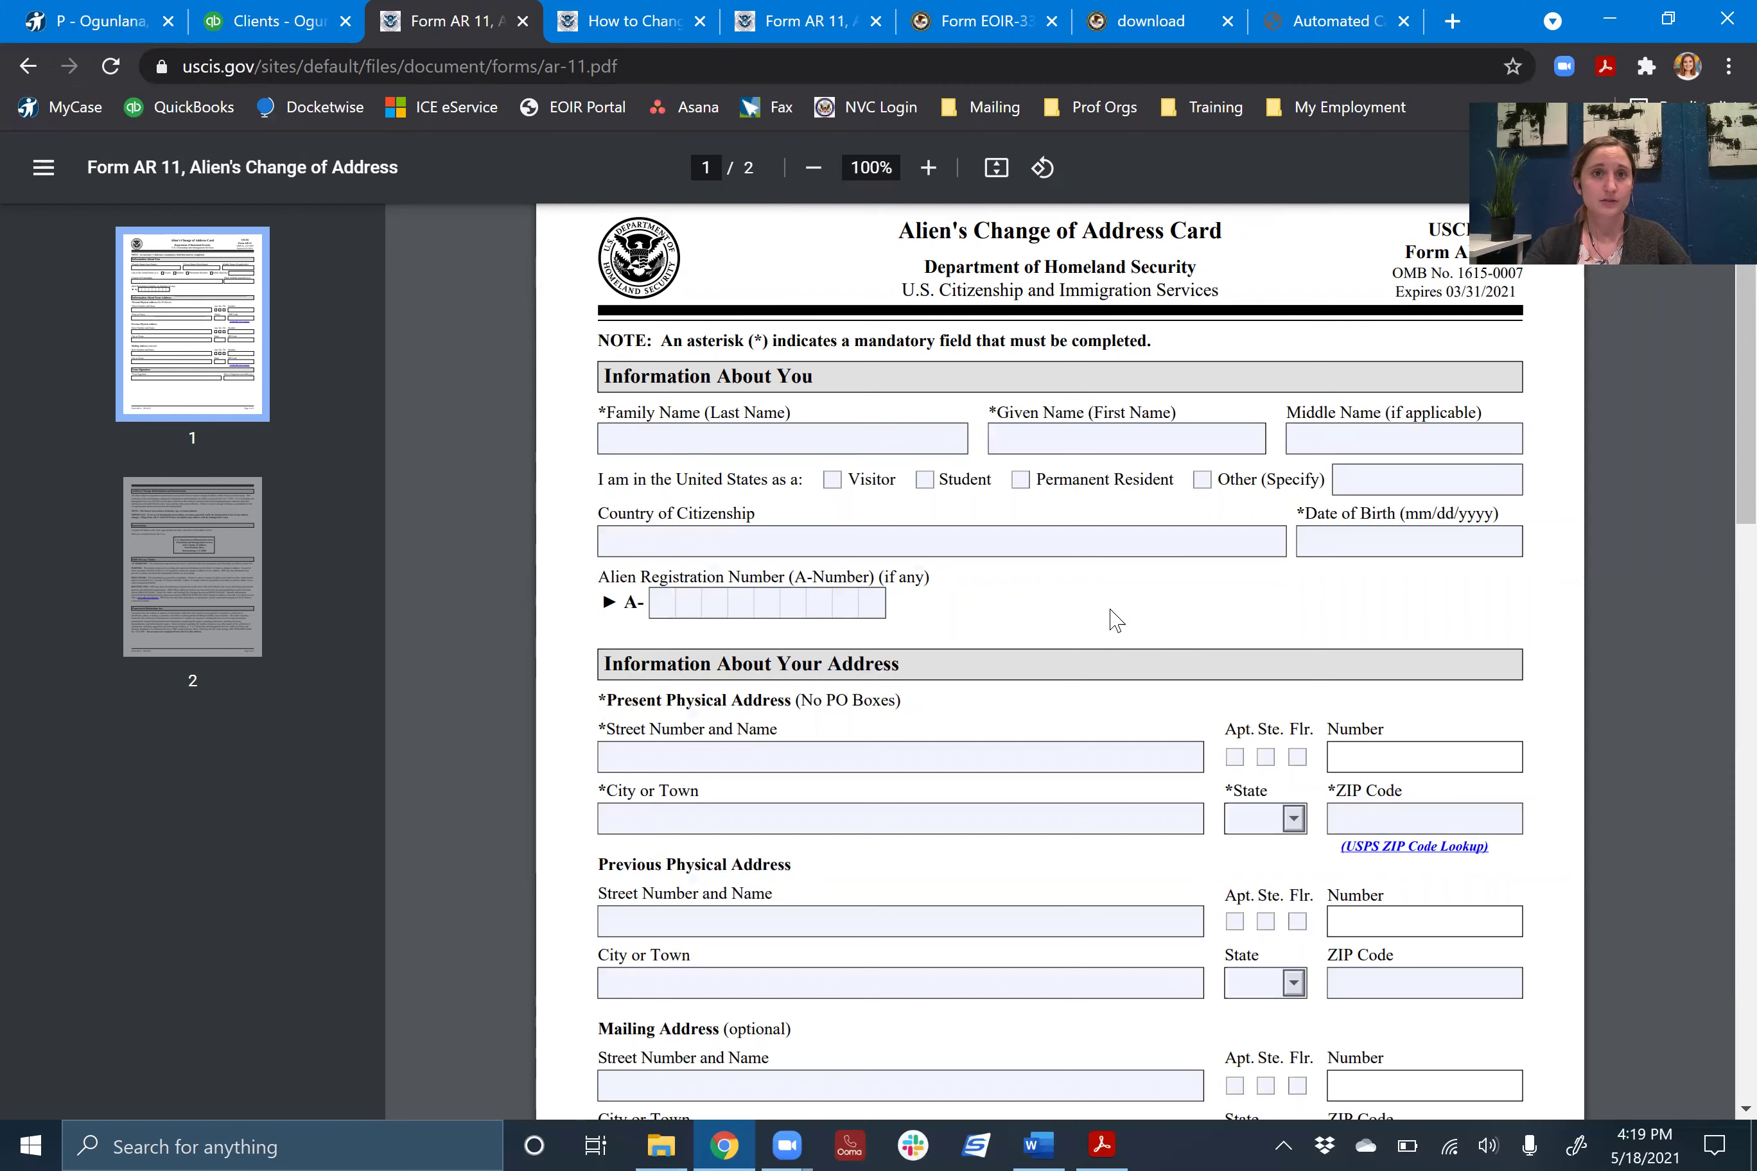
pyautogui.click(1039, 1144)
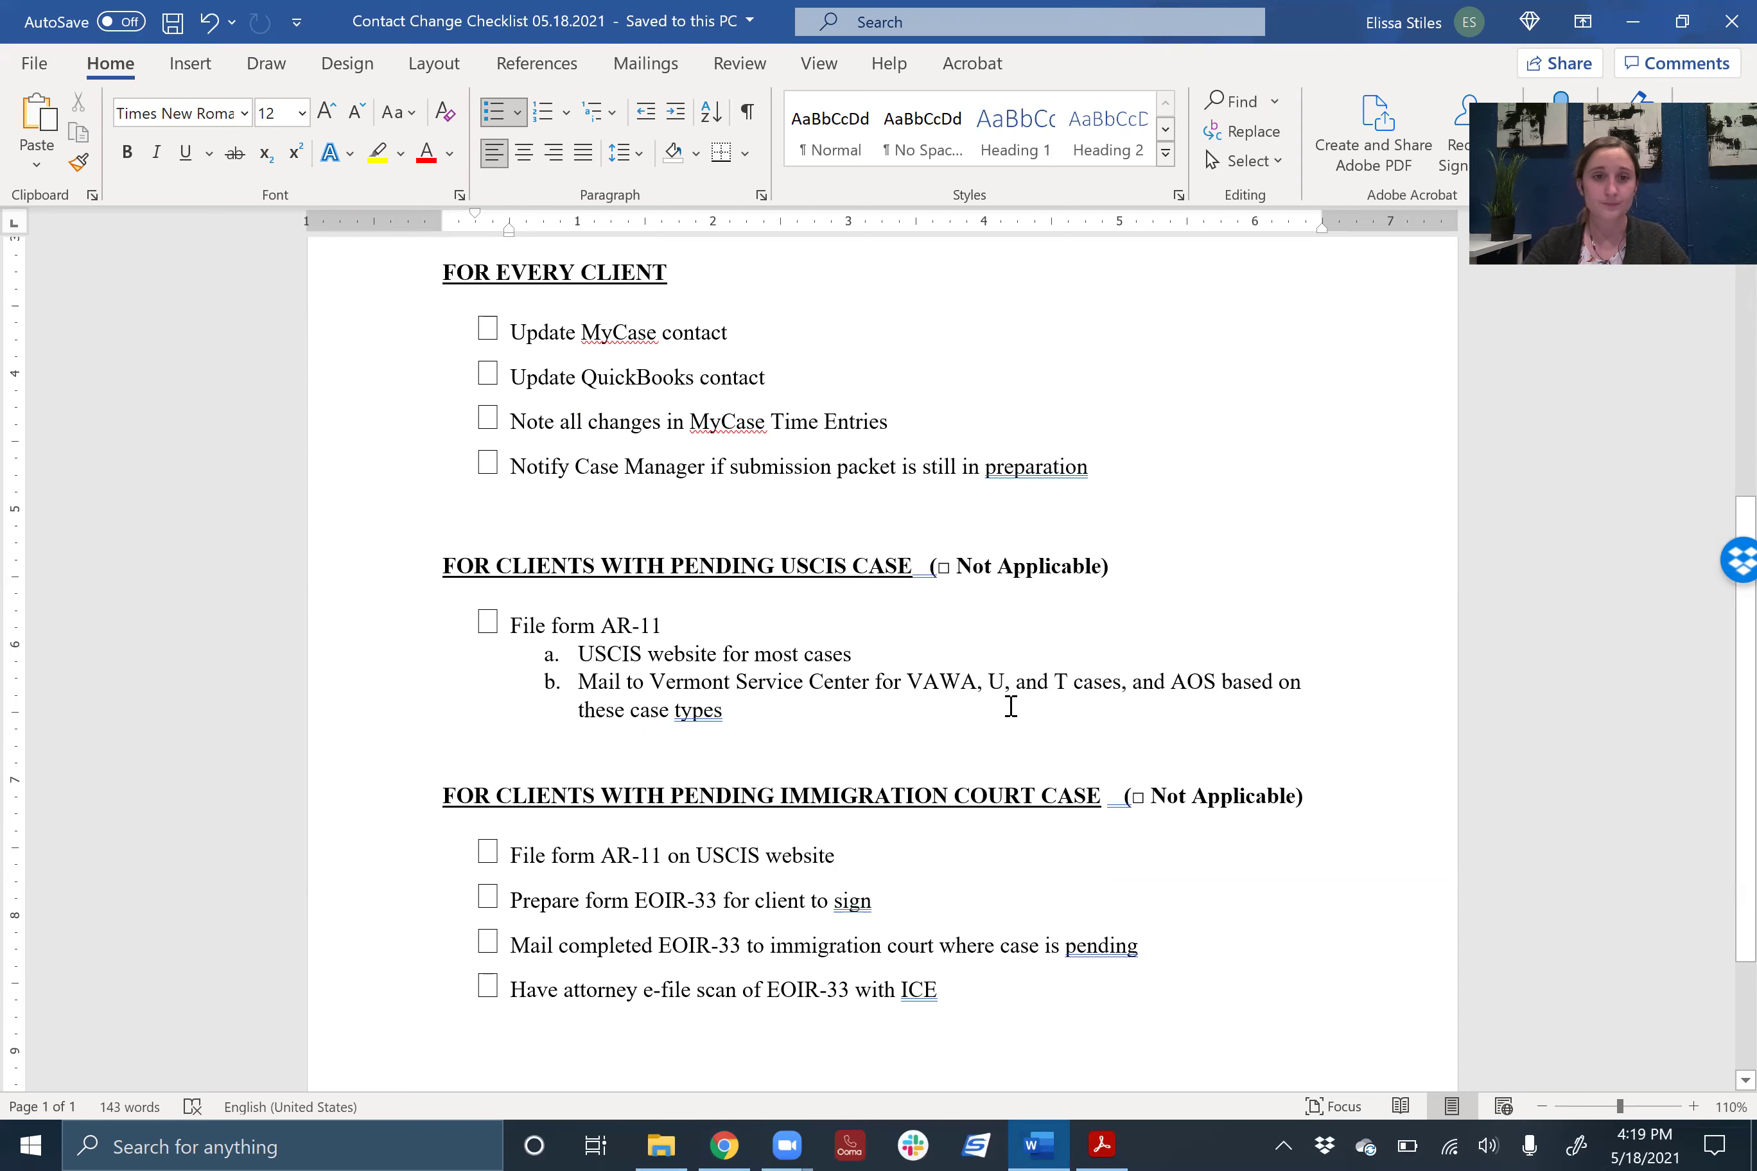
pyautogui.scroll(-1, 1010, 707)
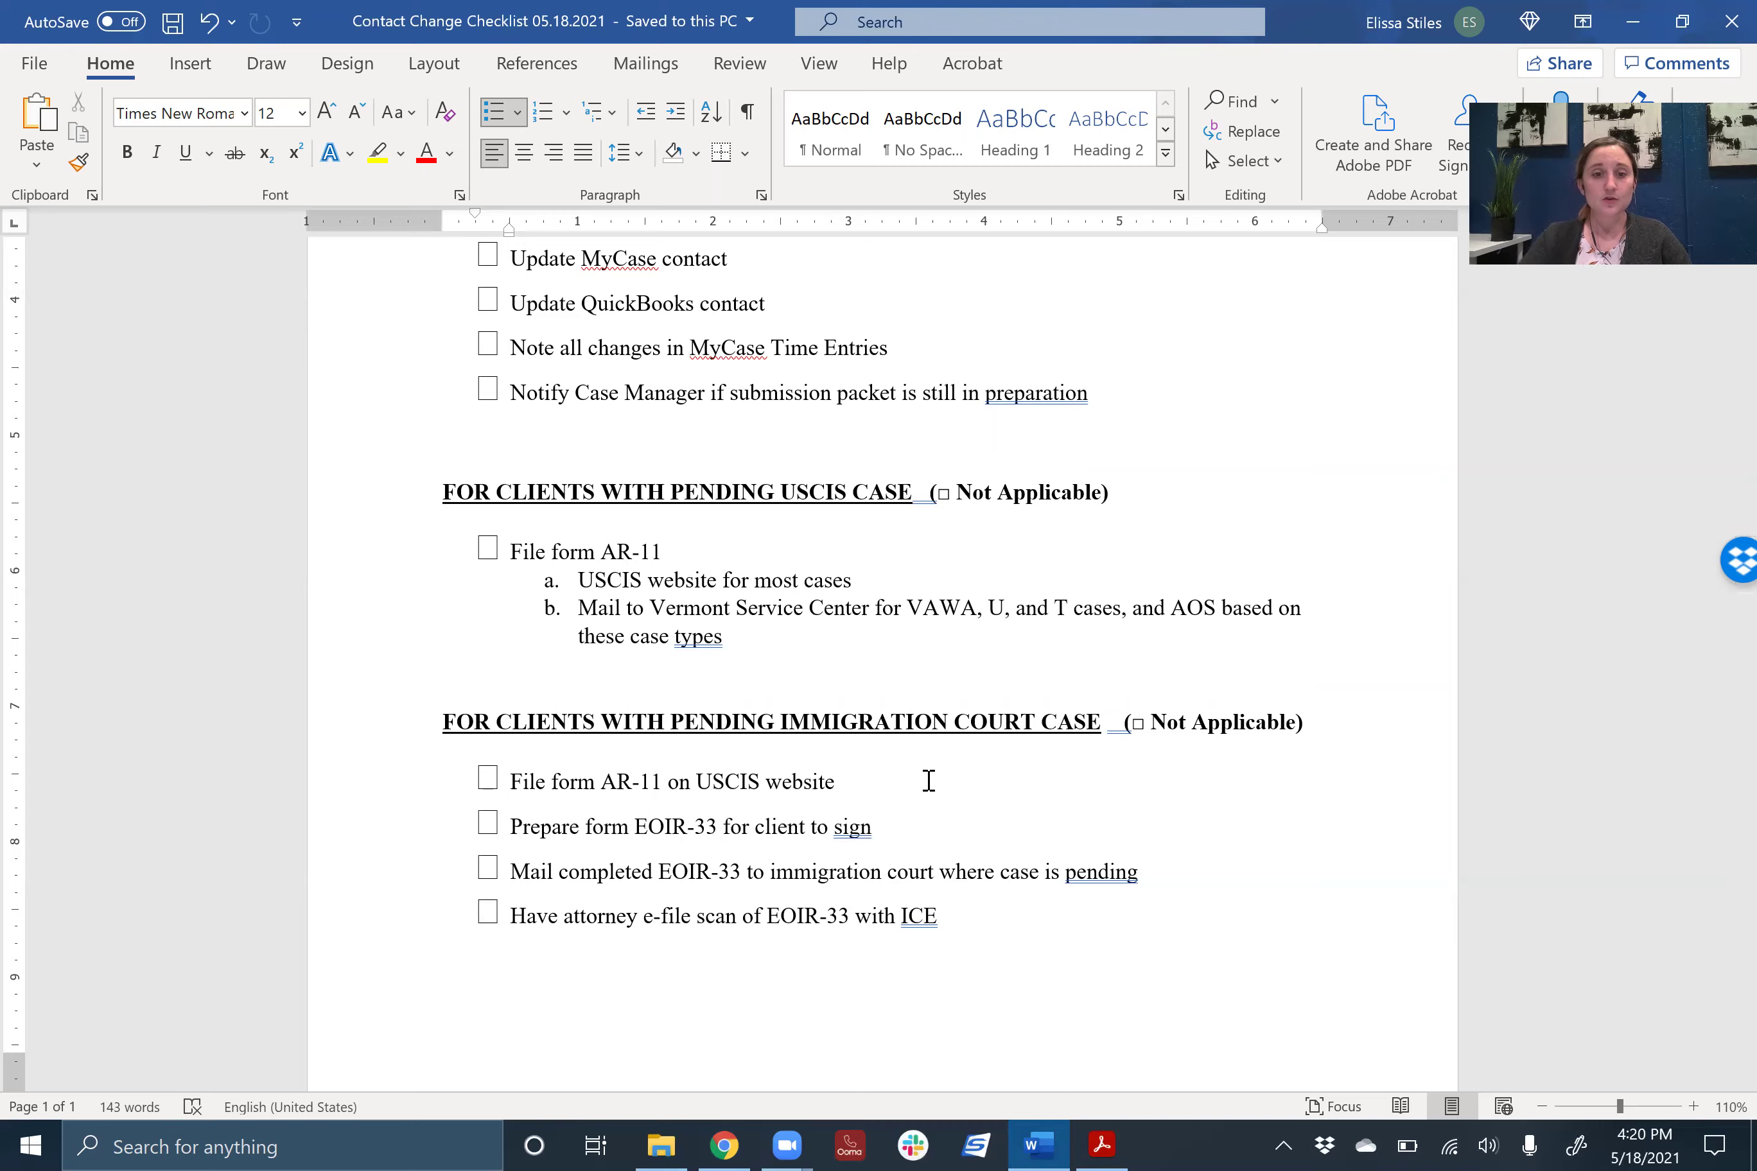
# - Go back to the USCIS AR-11 page and start filing the change of address online
pyautogui.click(724, 1146)
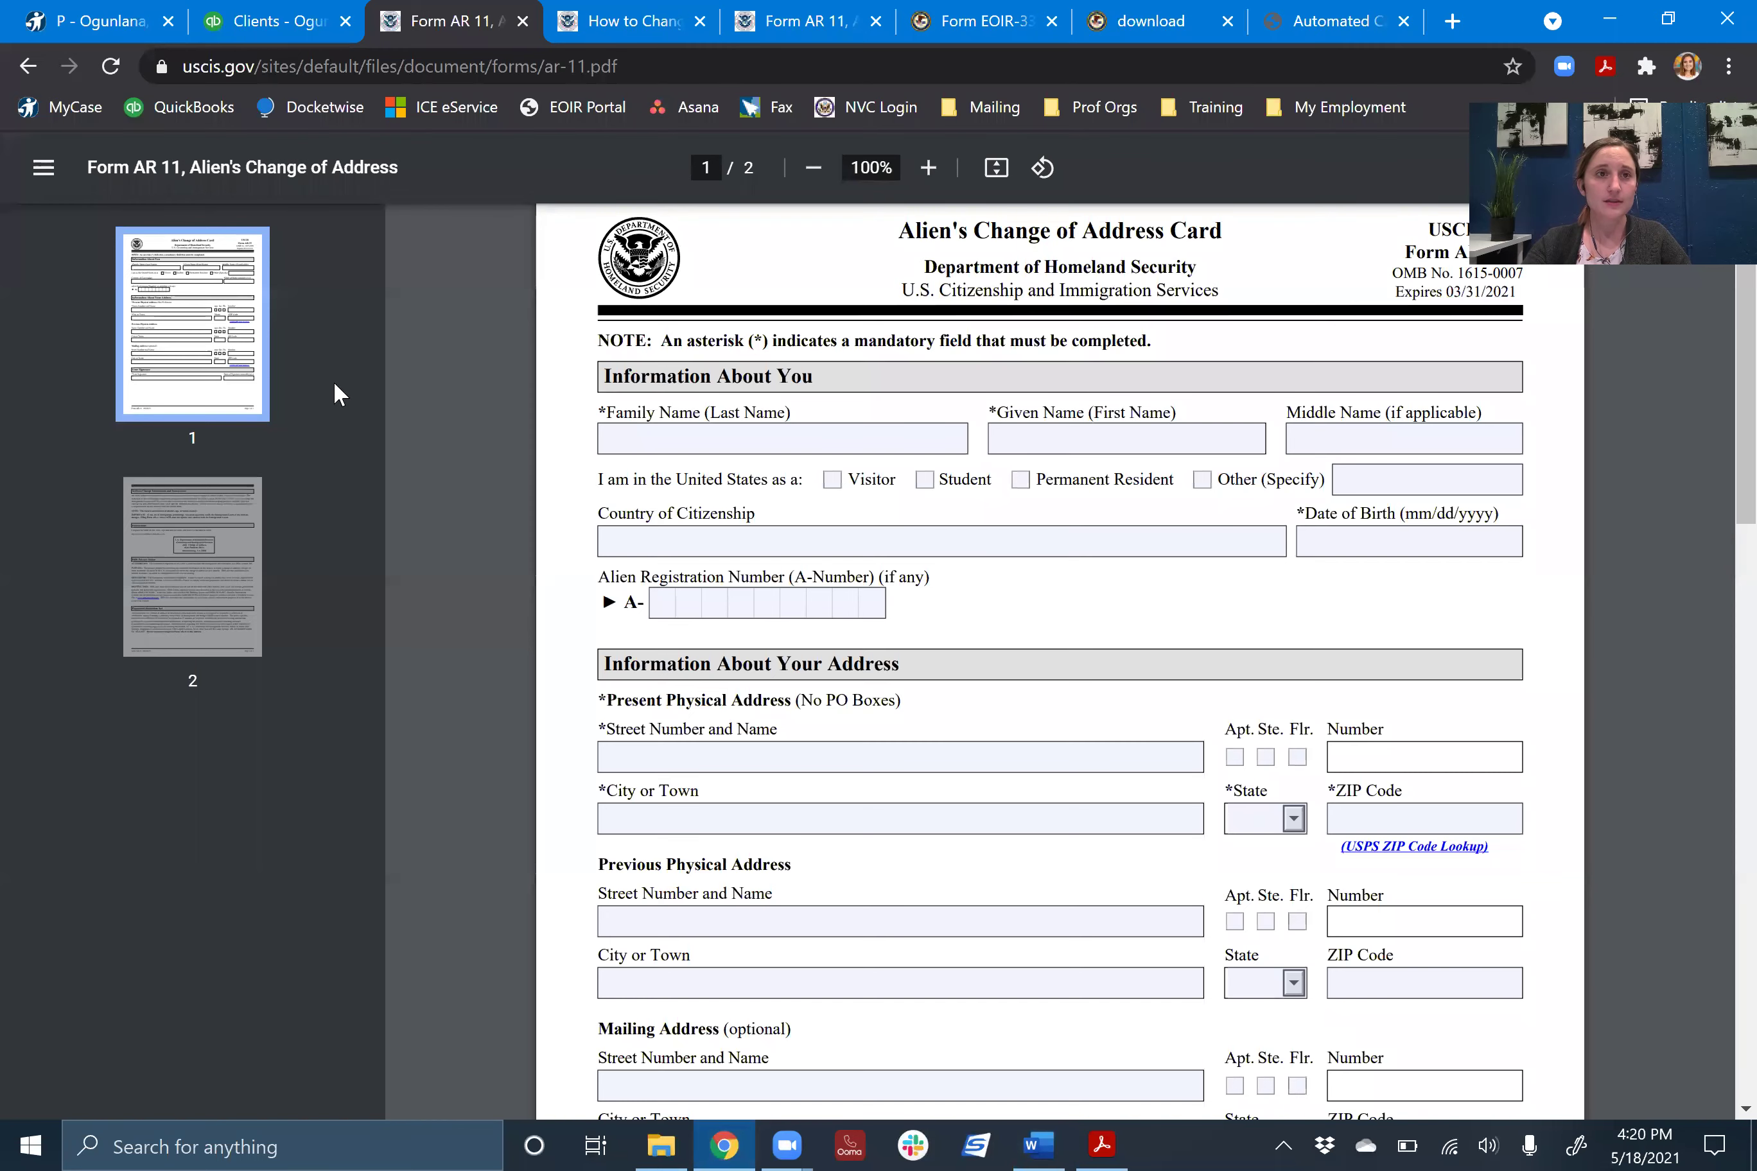
pyautogui.click(28, 67)
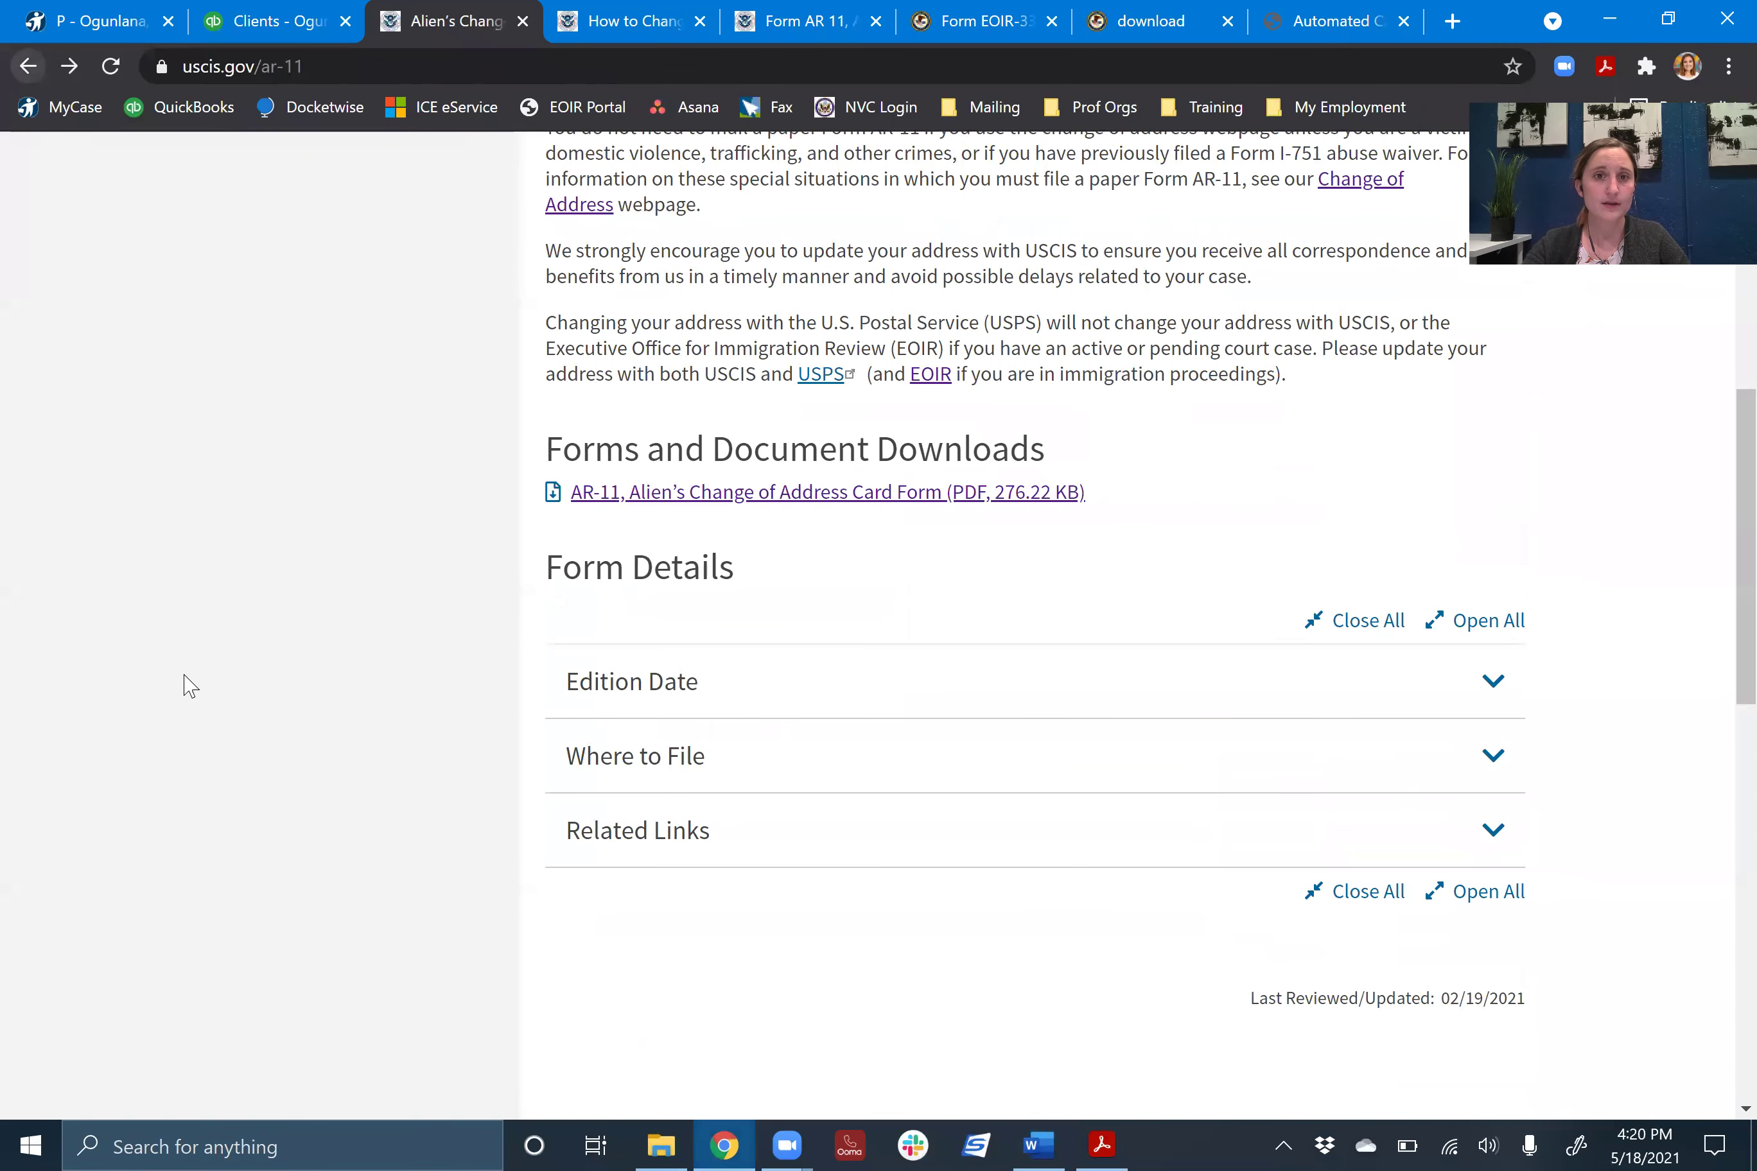
pyautogui.scroll(10, 274, 678)
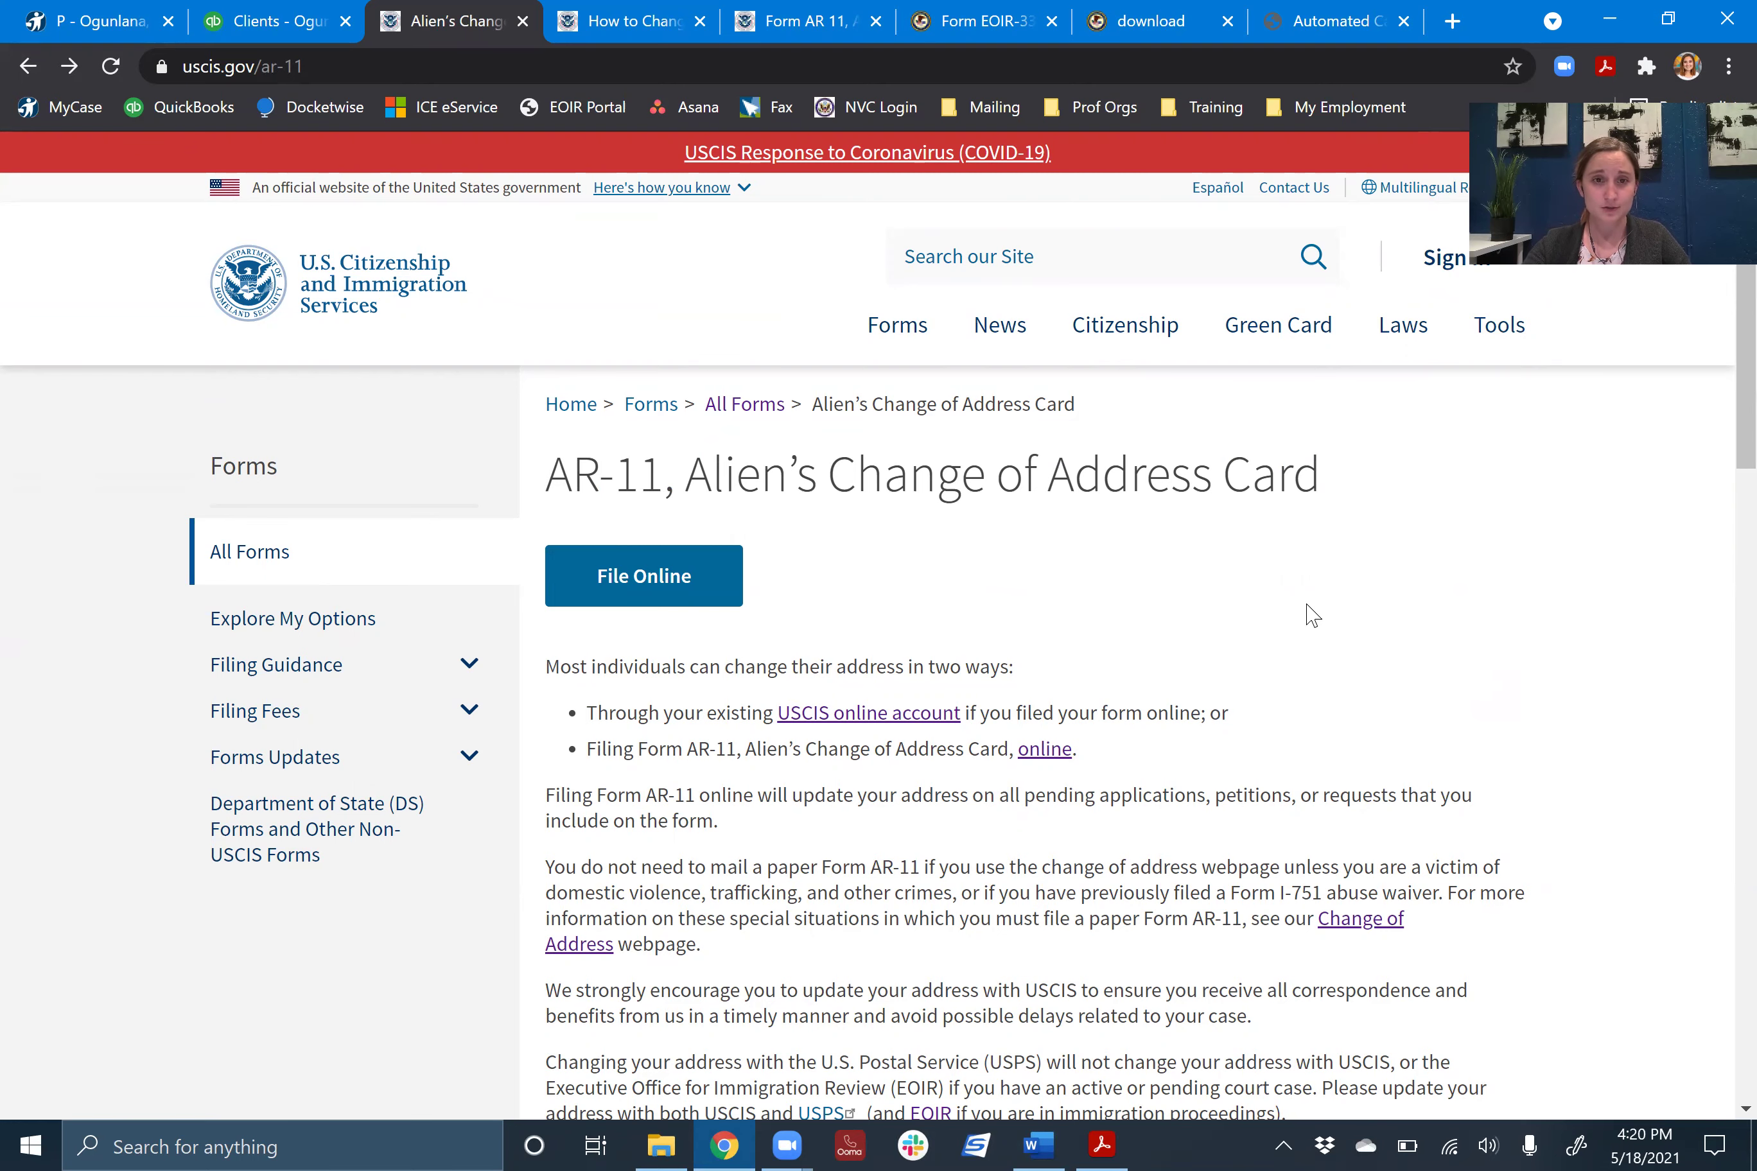
pyautogui.click(639, 603)
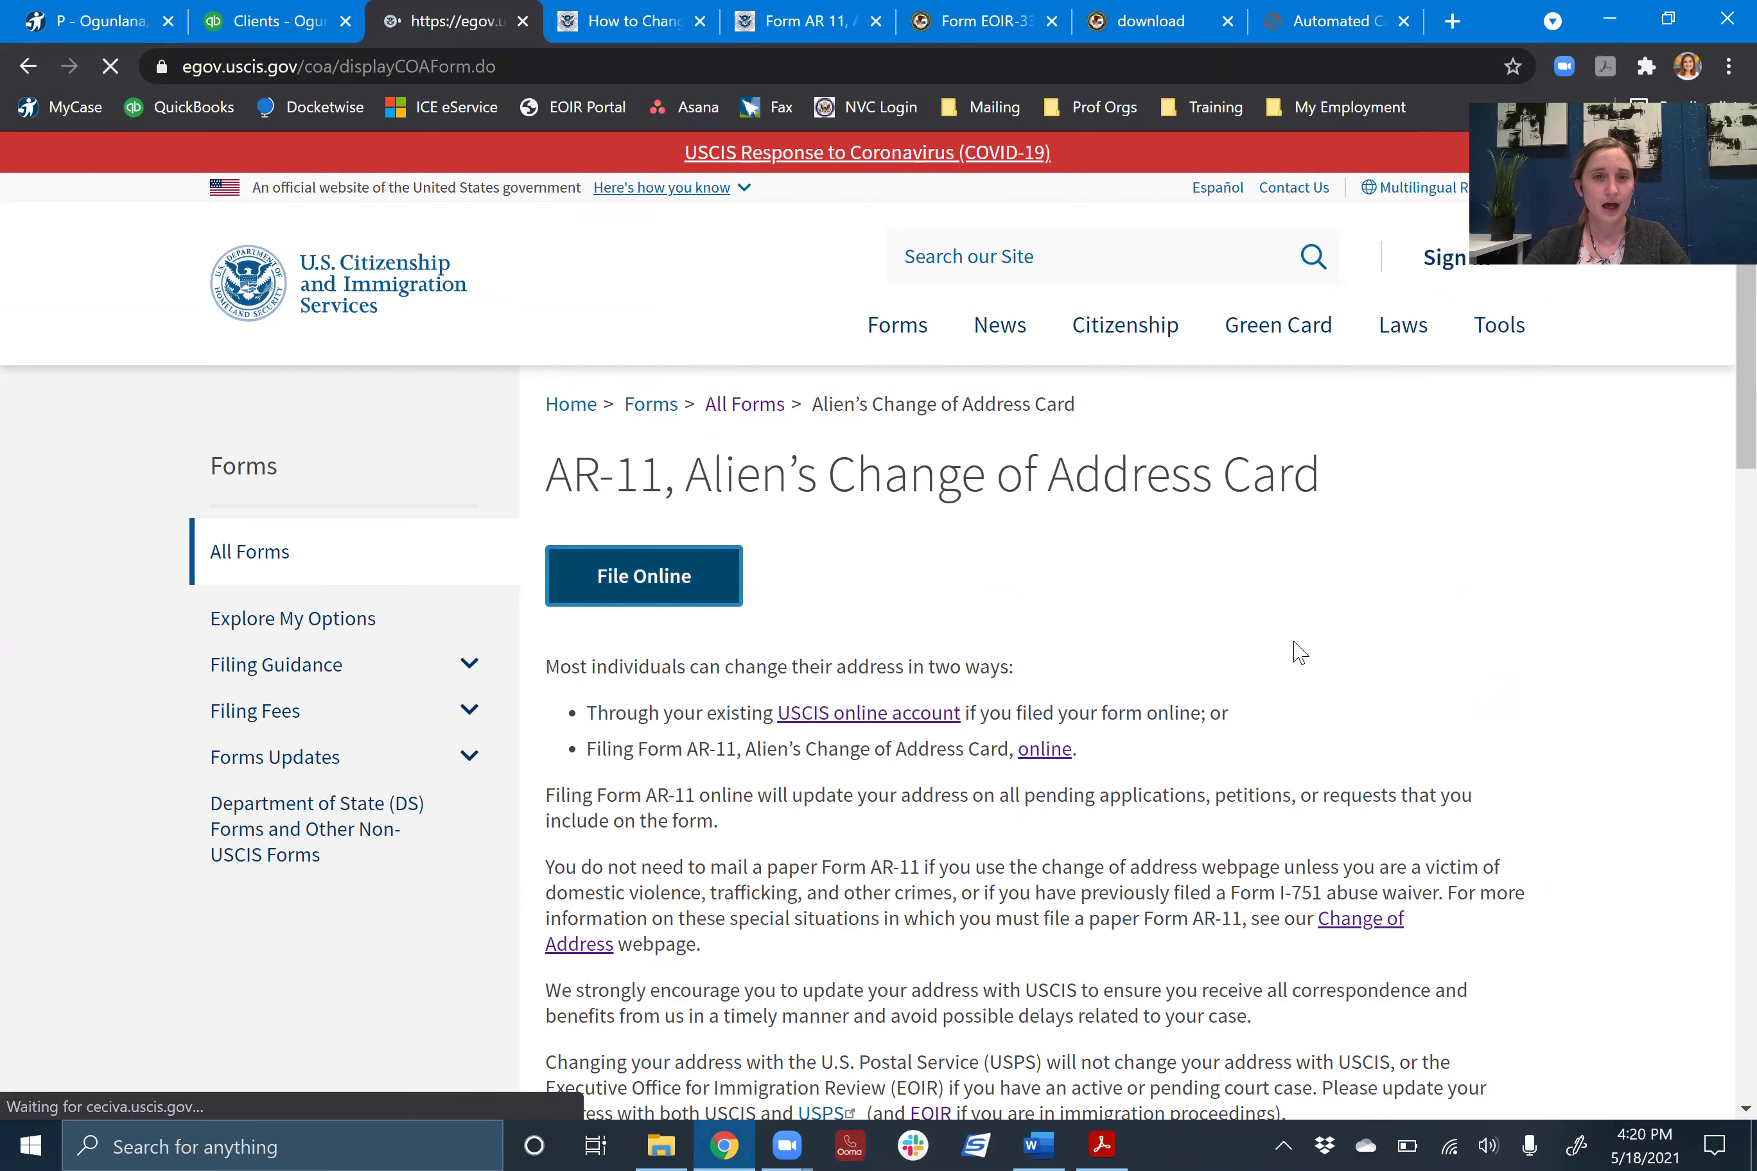
# - Continue past the Paperwork Reduction Act notice to the pending-application question
pyautogui.scroll(-15, 796, 726)
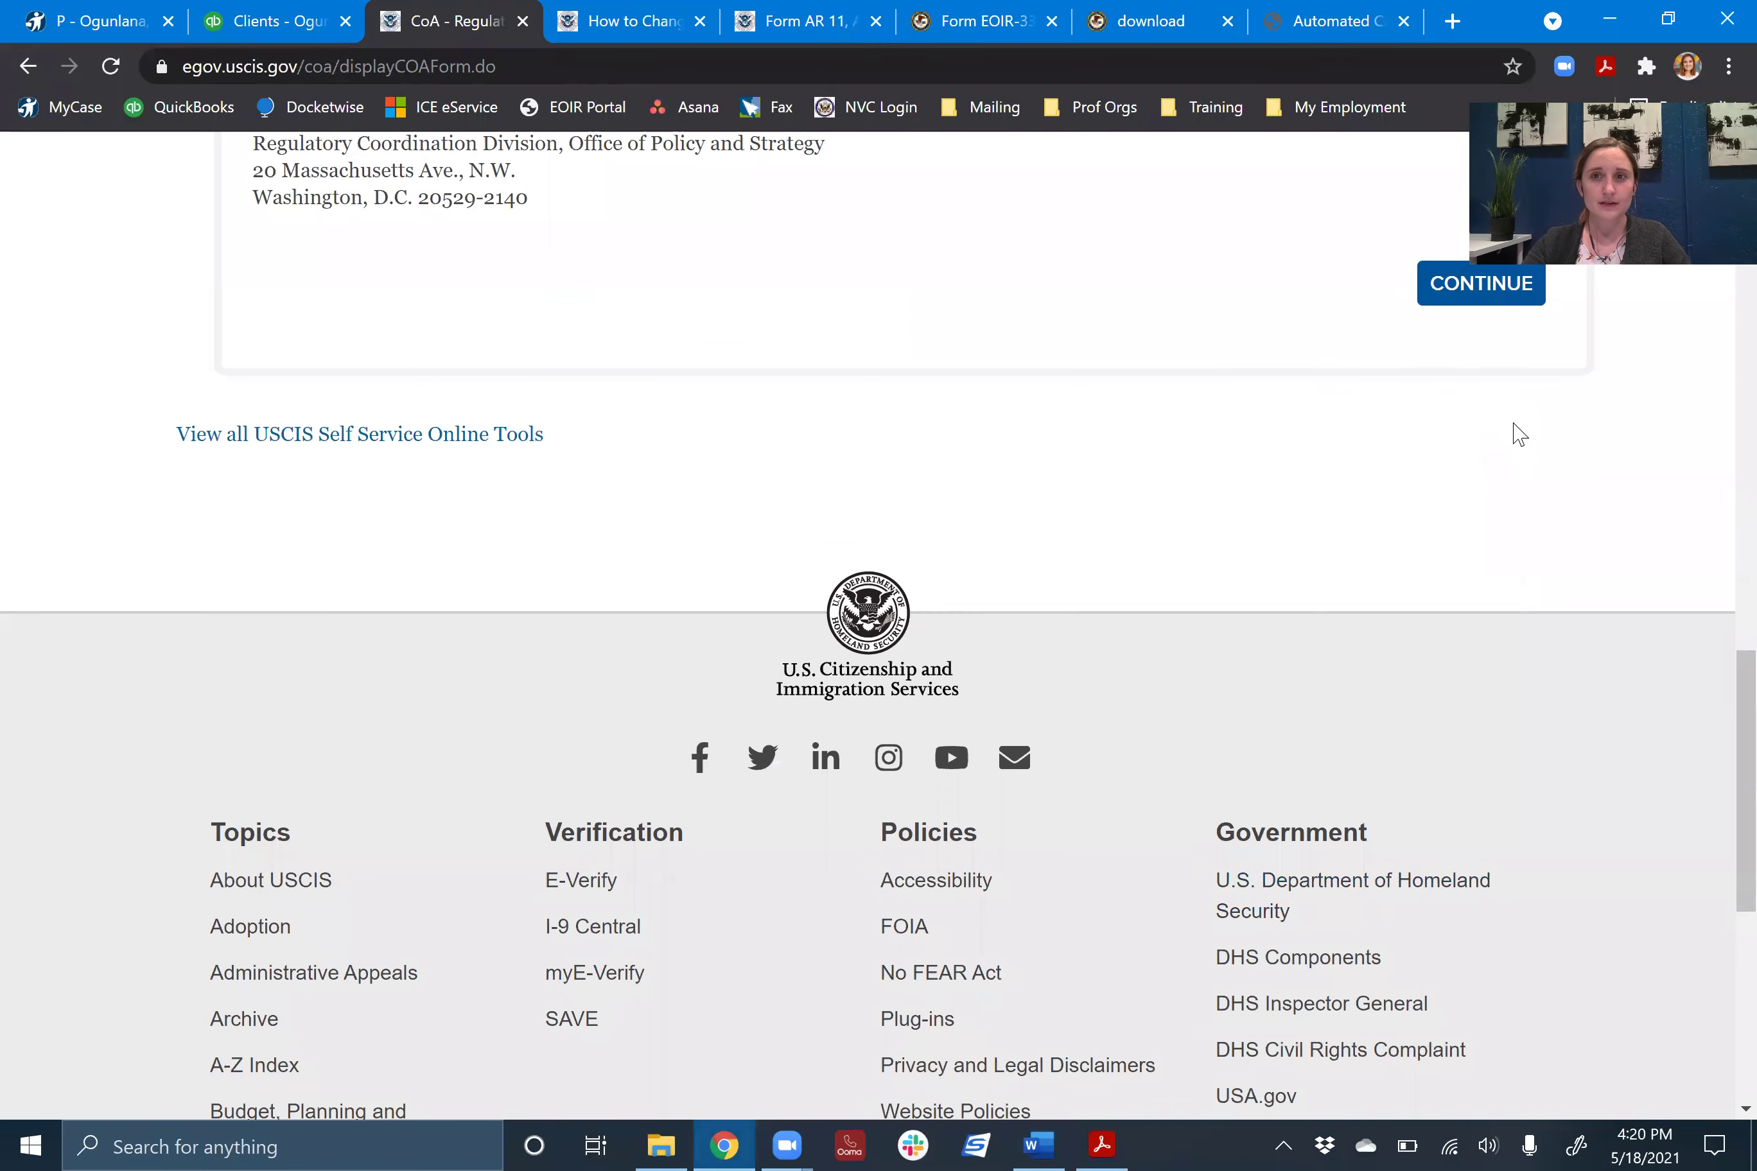
pyautogui.scroll(3, 1393, 752)
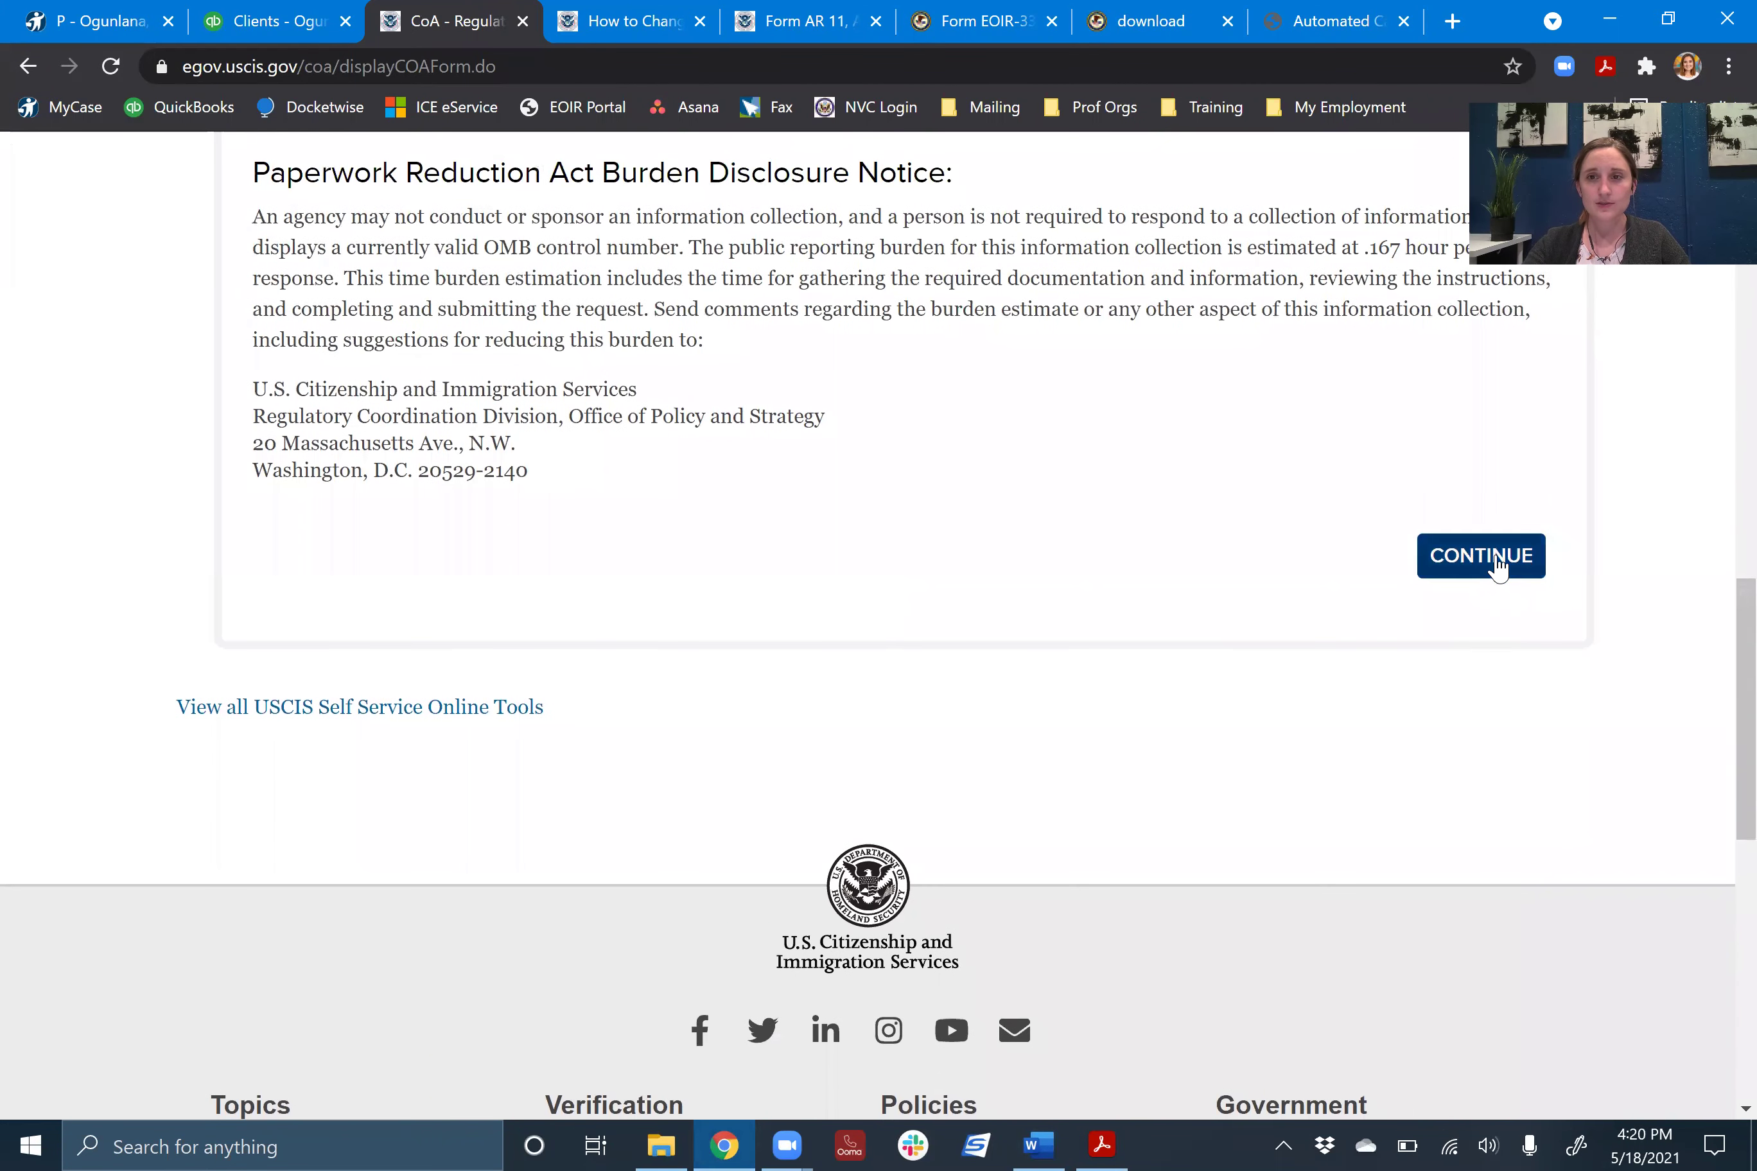
pyautogui.click(1496, 563)
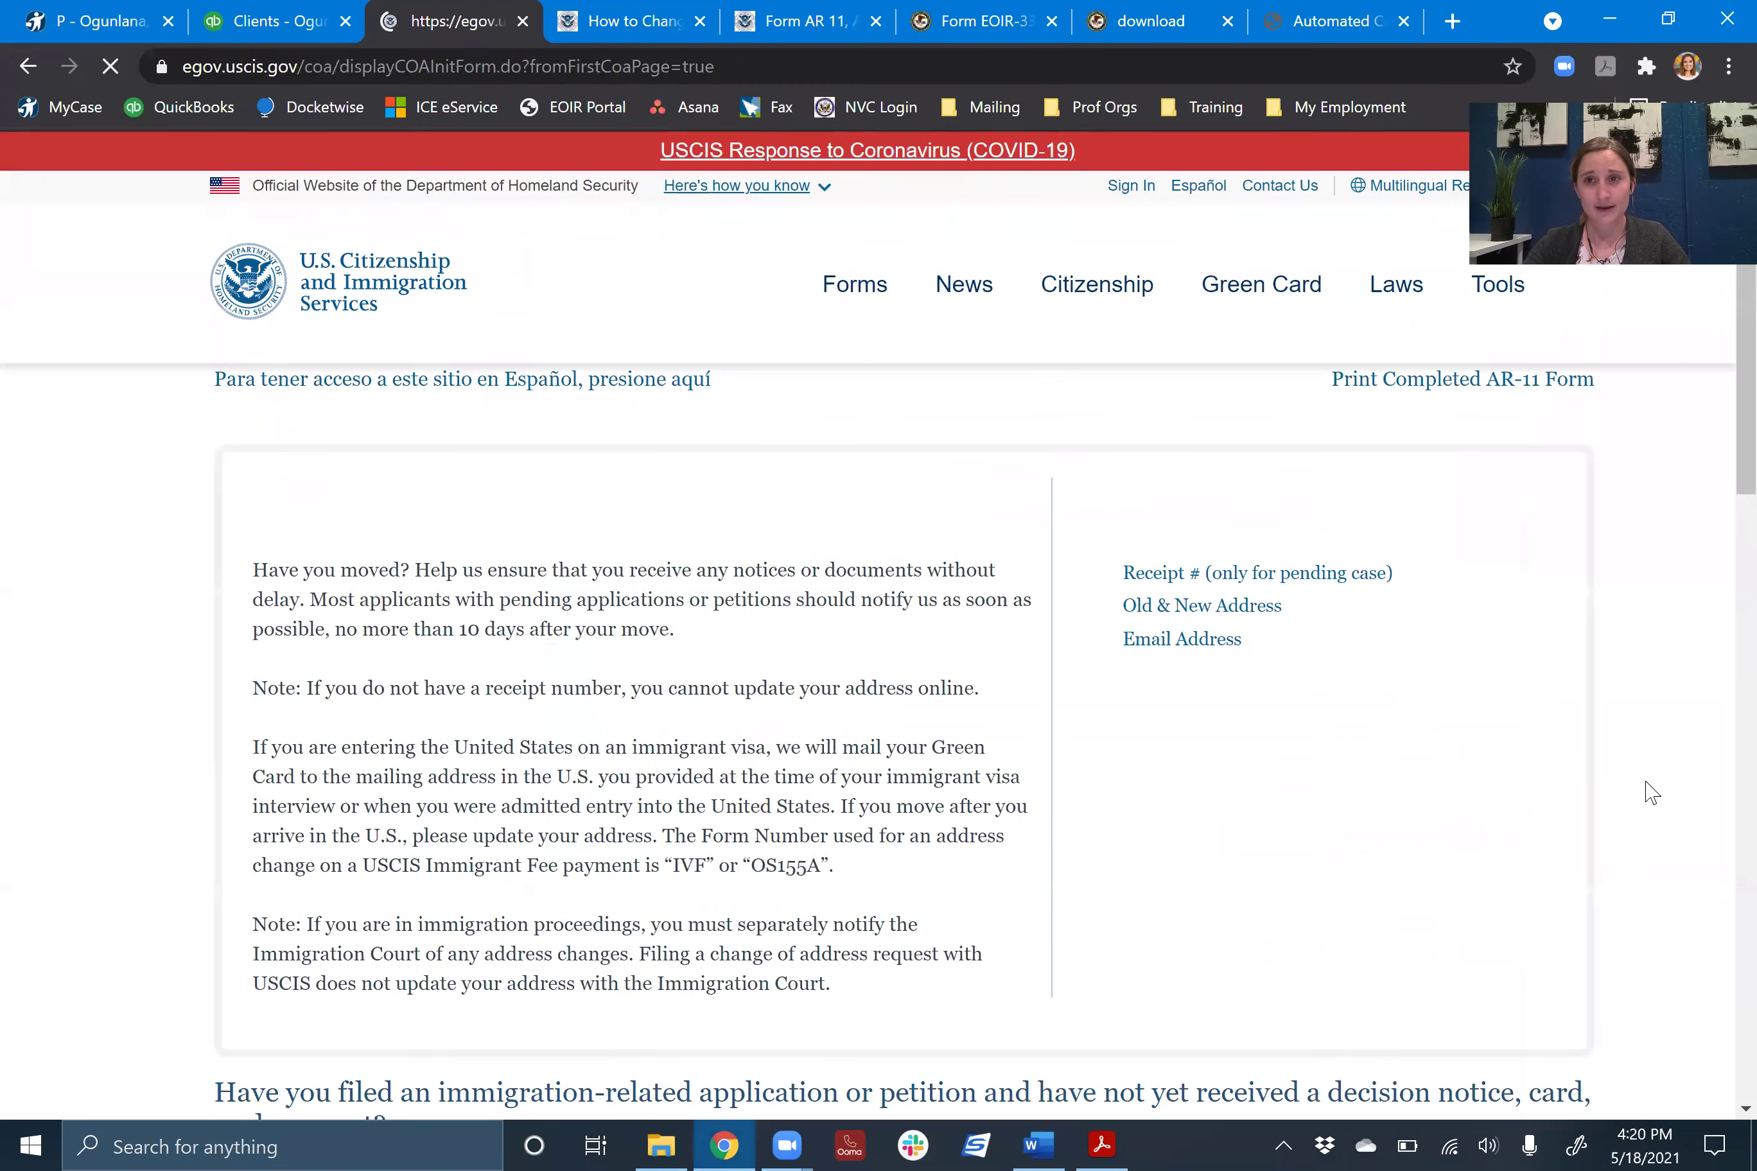
pyautogui.scroll(-5, 1633, 629)
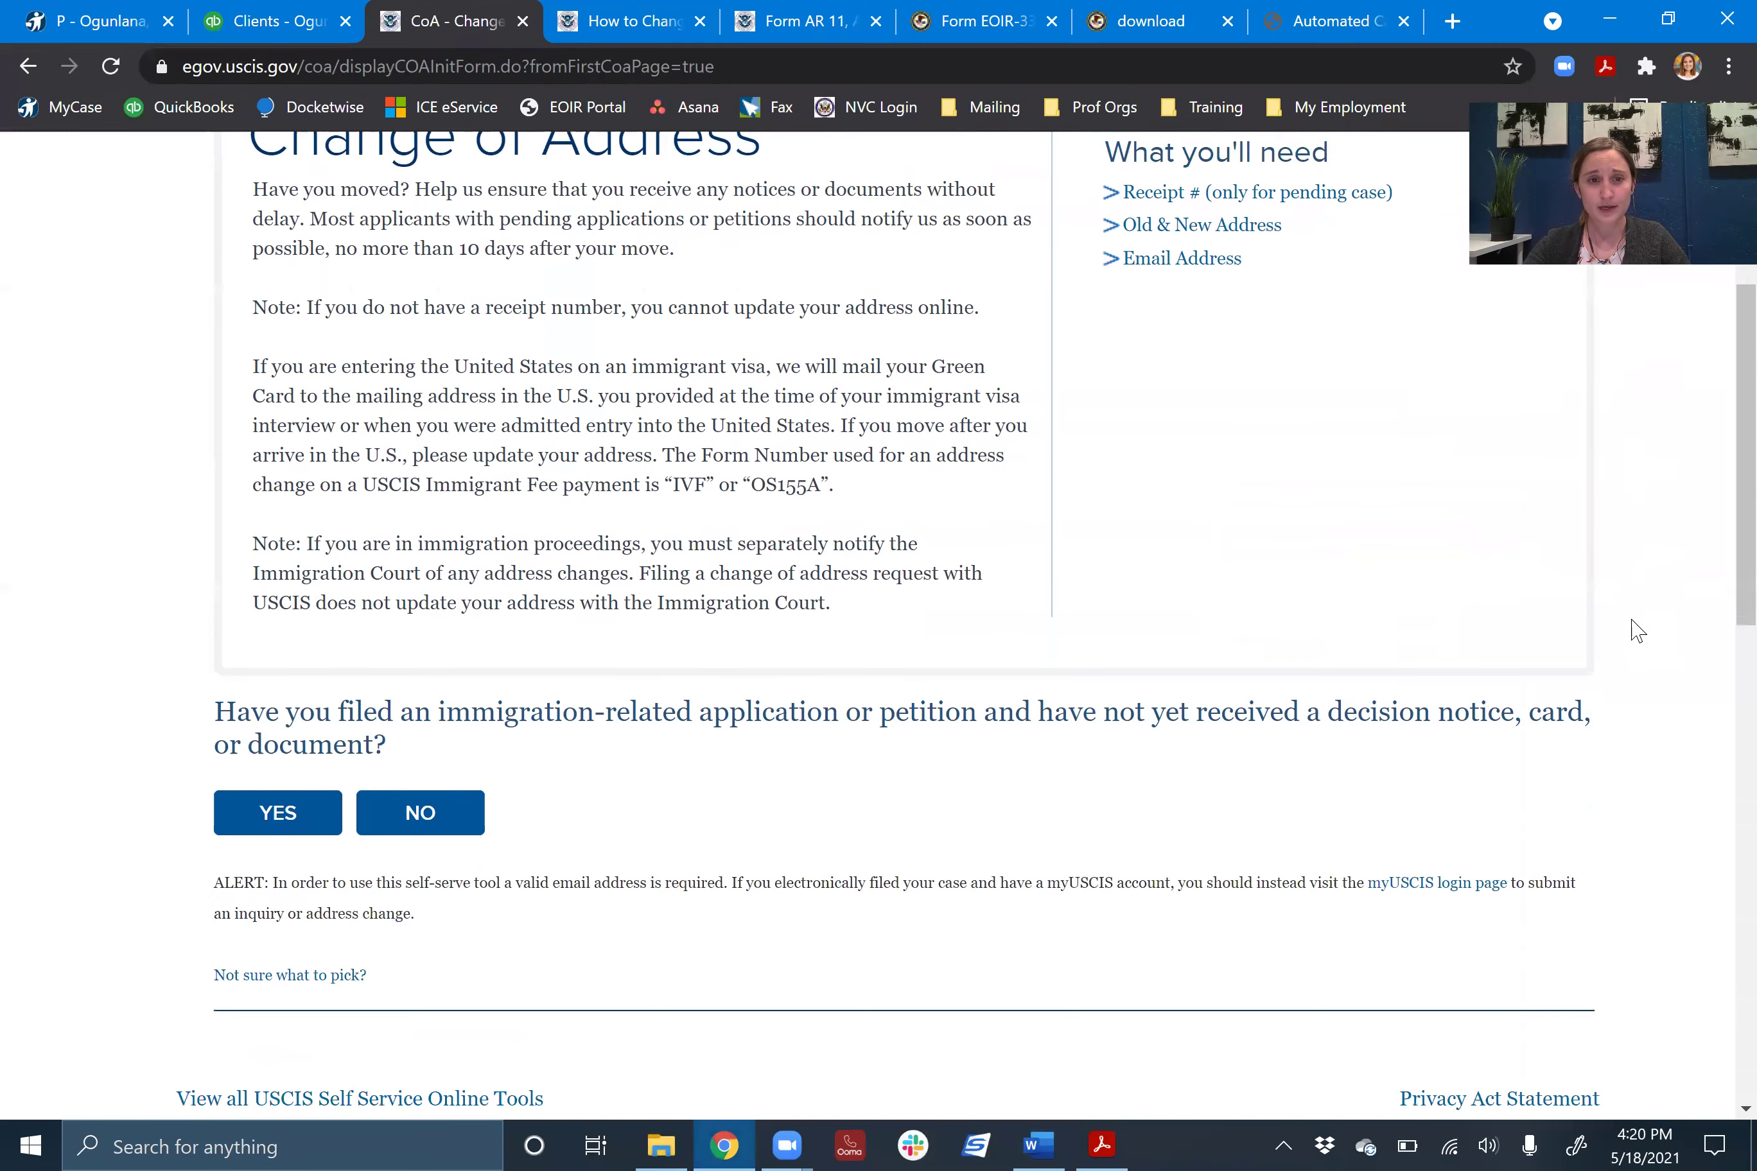
pyautogui.scroll(-2, 673, 770)
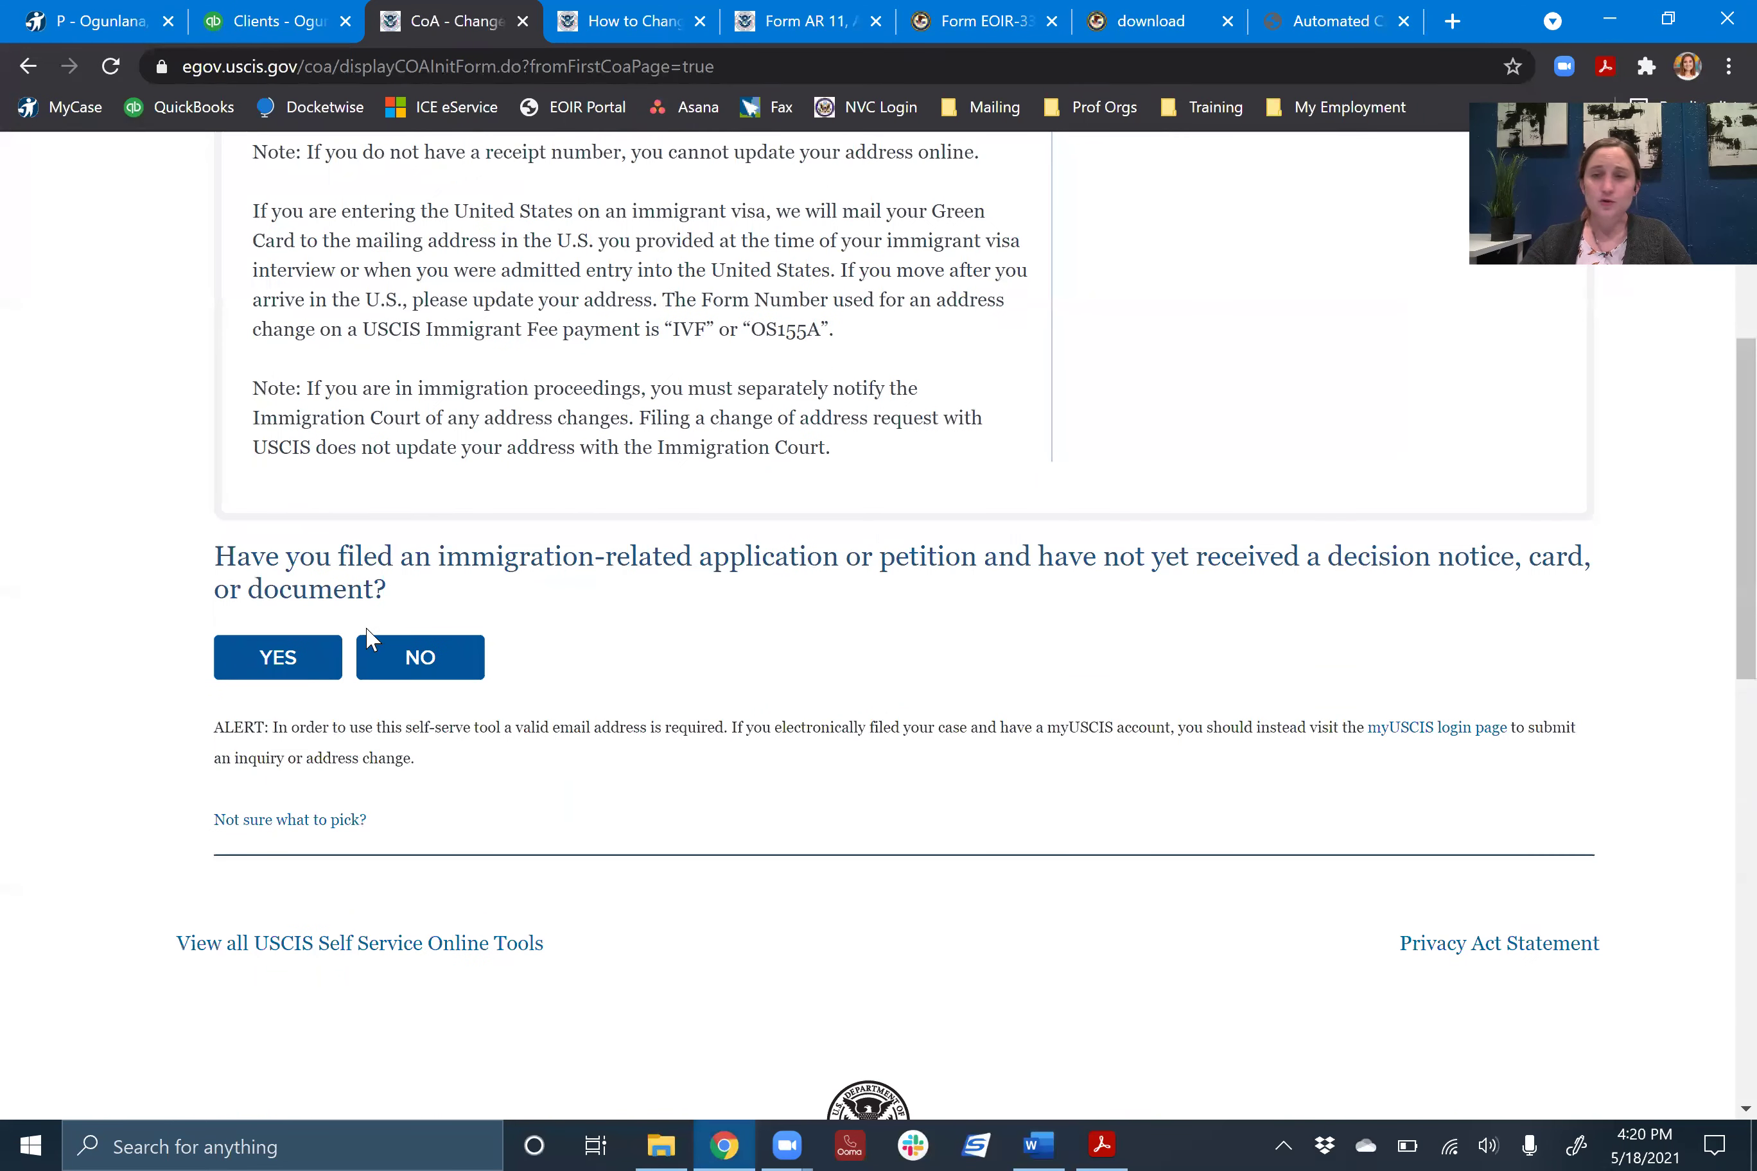
# - Answer NO to the pending-application question, leaving the applicant name, birth date and A-Number fields blank
pyautogui.click(442, 665)
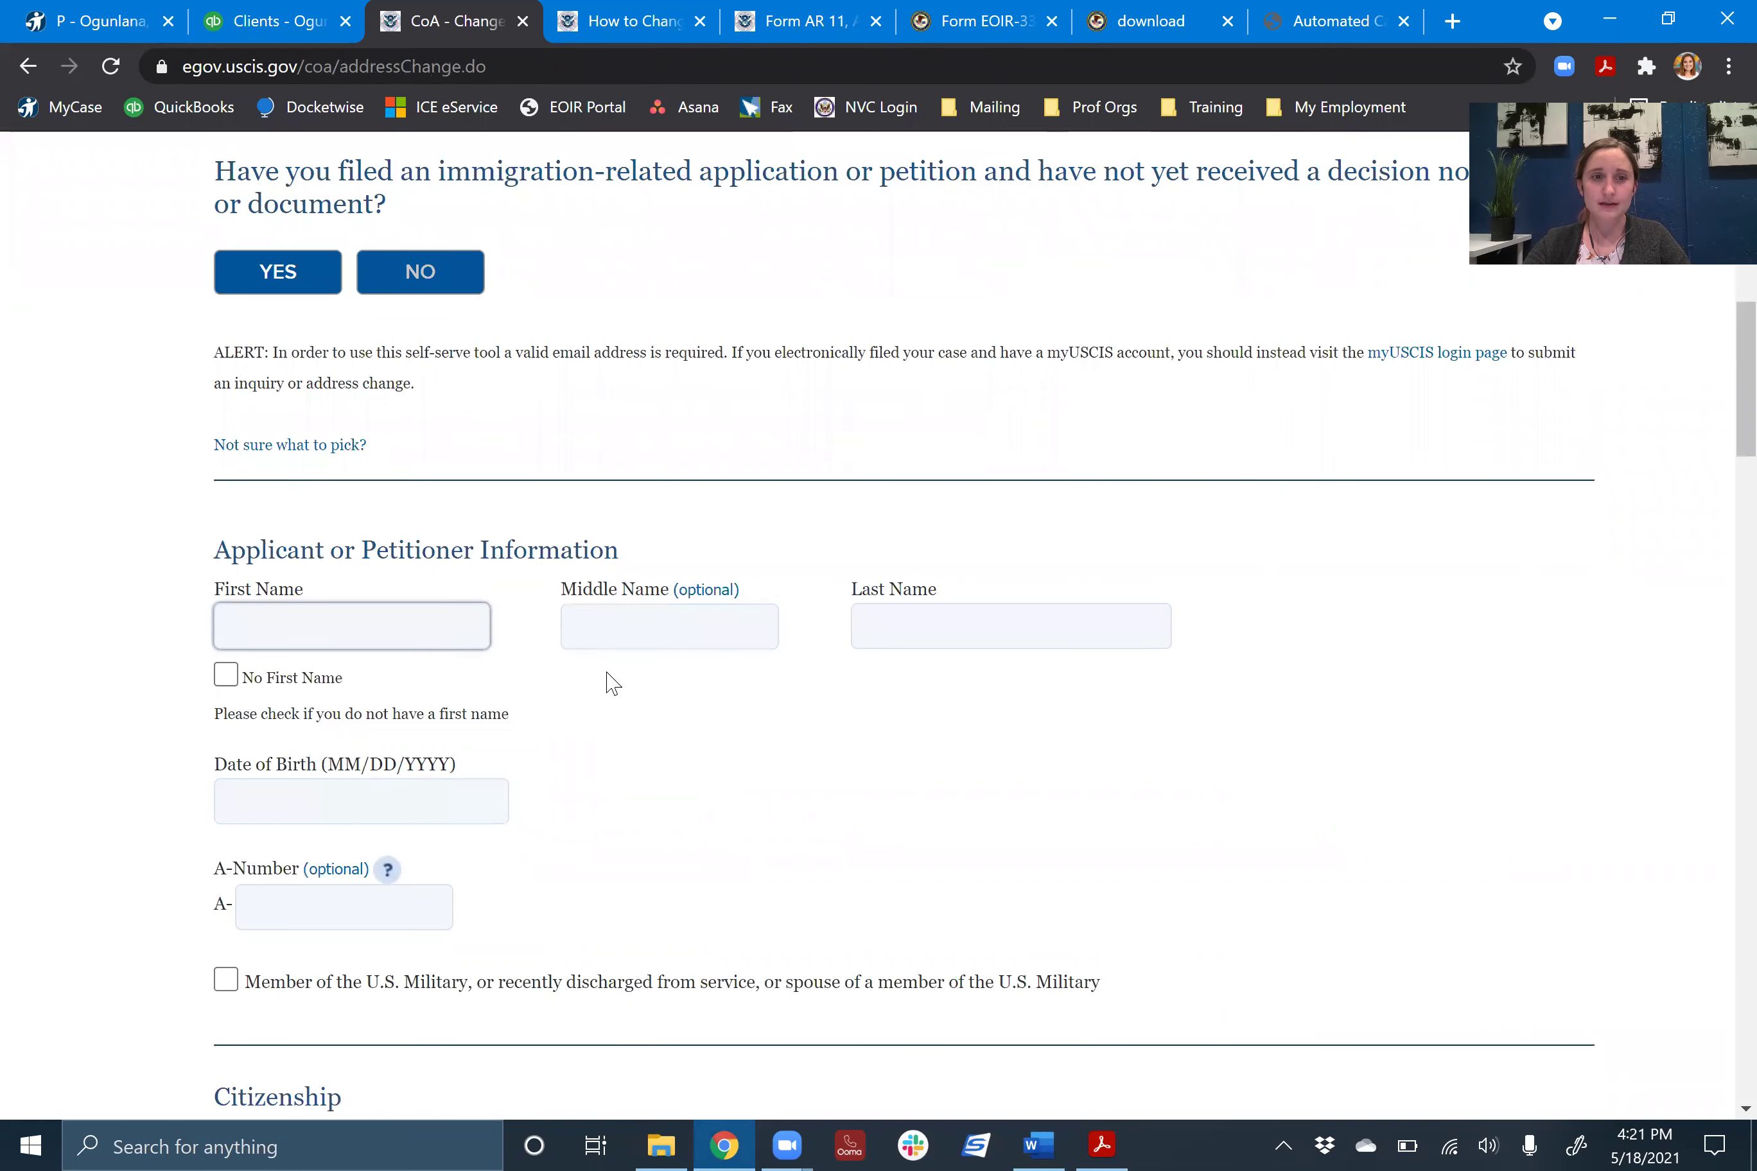
pyautogui.scroll(-4, 608, 681)
pyautogui.scroll(-4, 389, 870)
pyautogui.scroll(9, 400, 871)
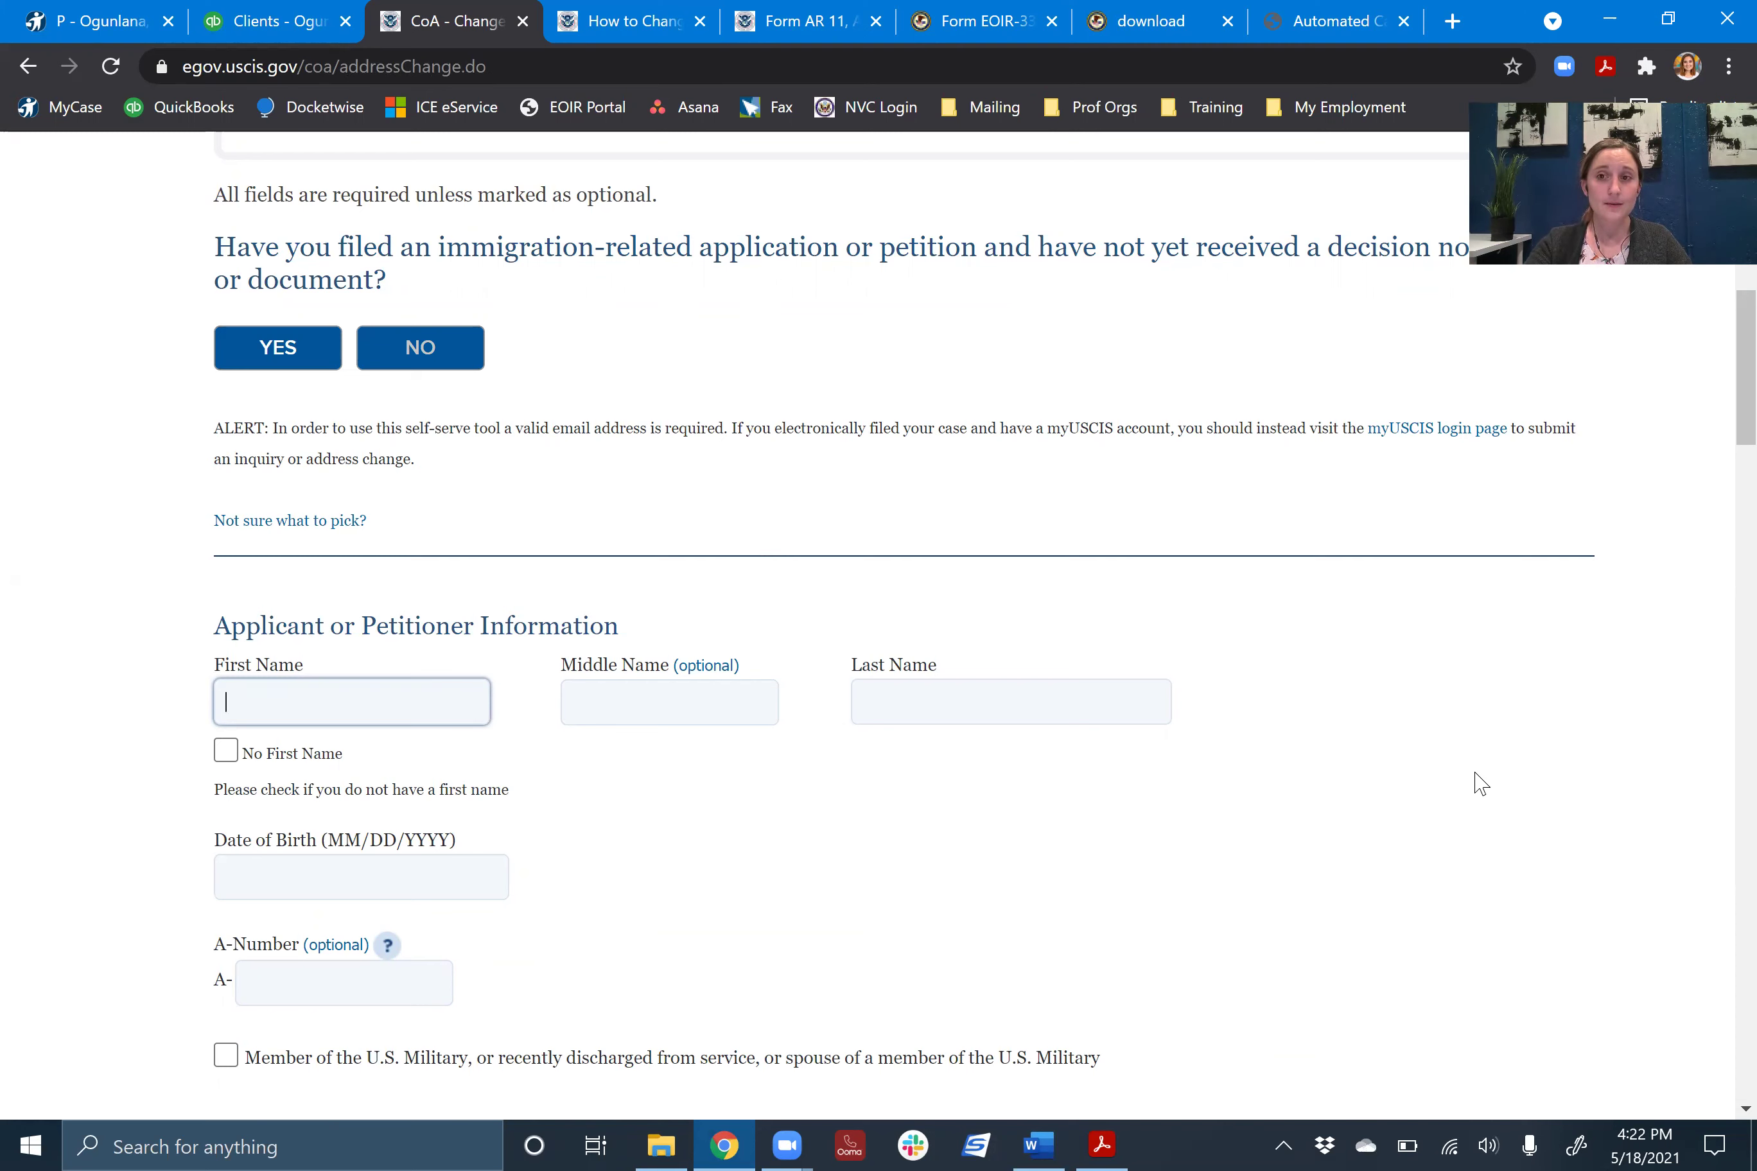
pyautogui.click(1480, 783)
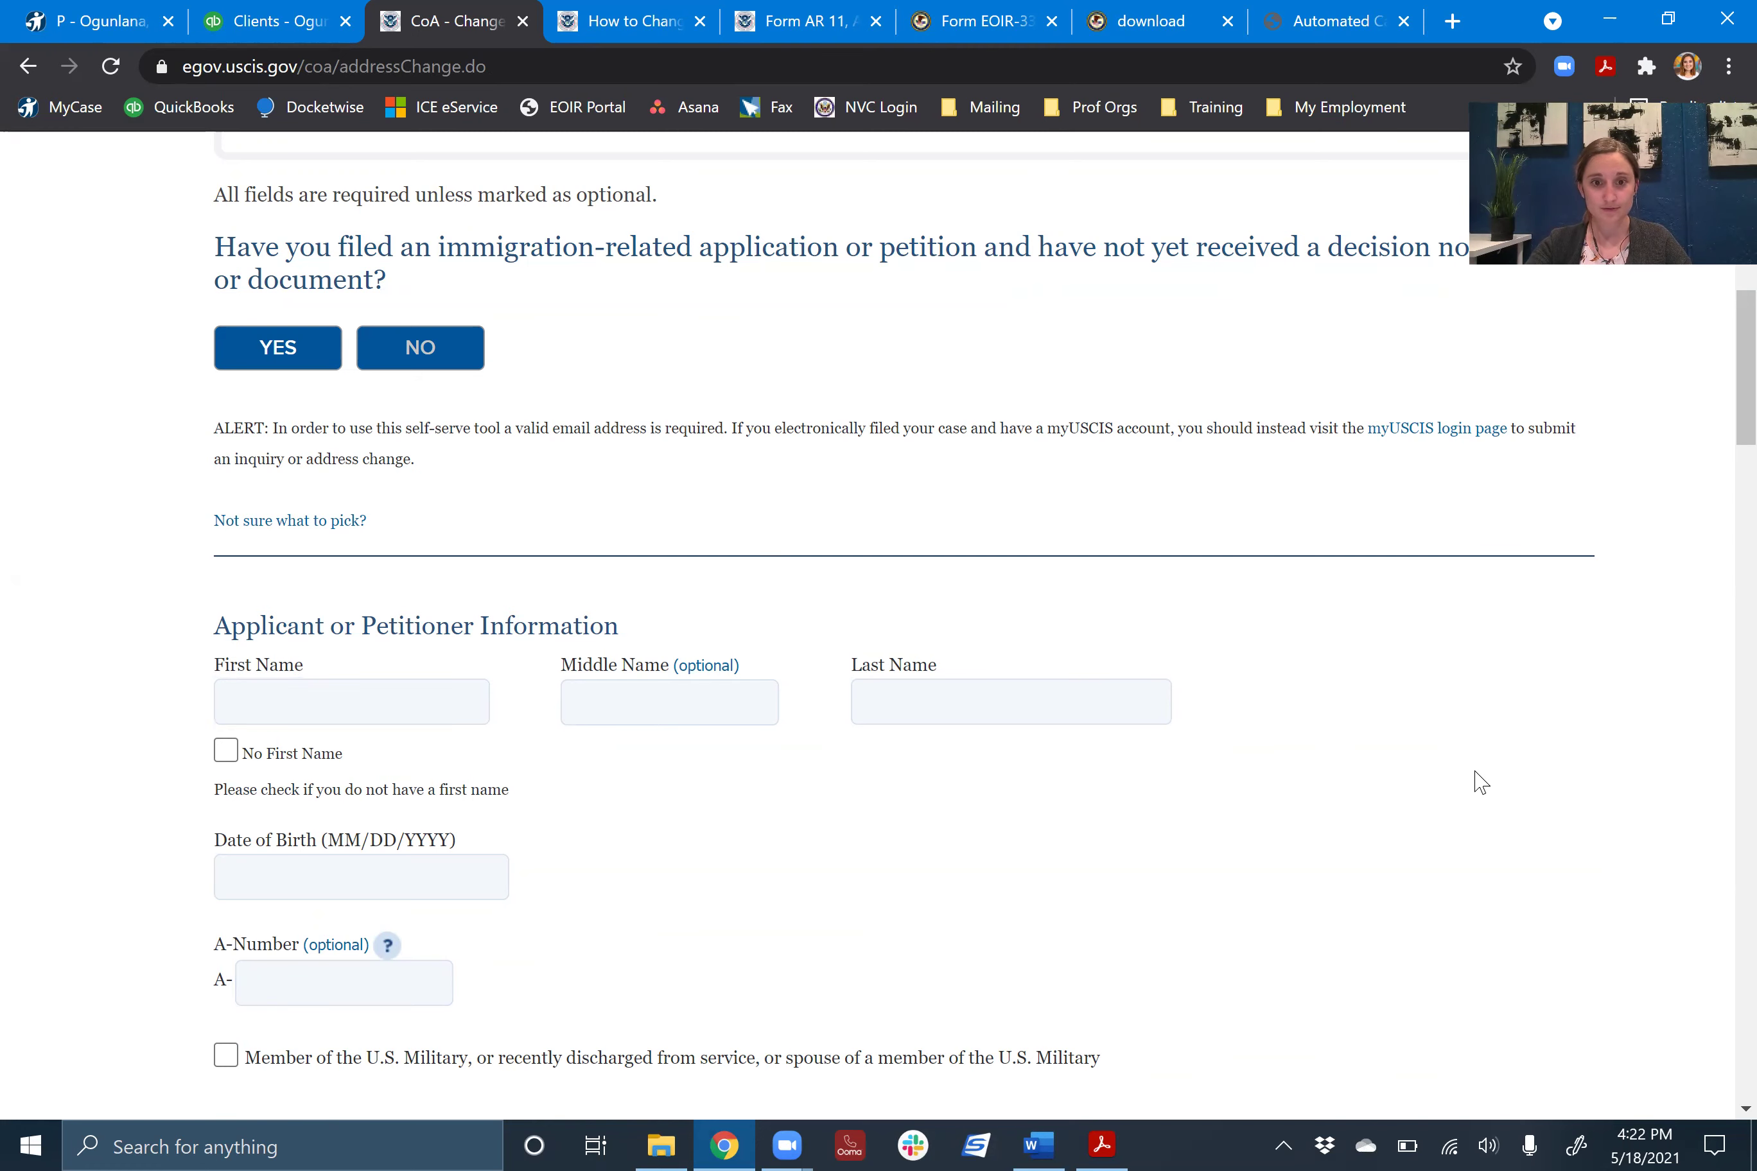
# - Check the immigration court steps in the Word checklist, then go back to the USCIS form in Chrome
pyautogui.click(1032, 1142)
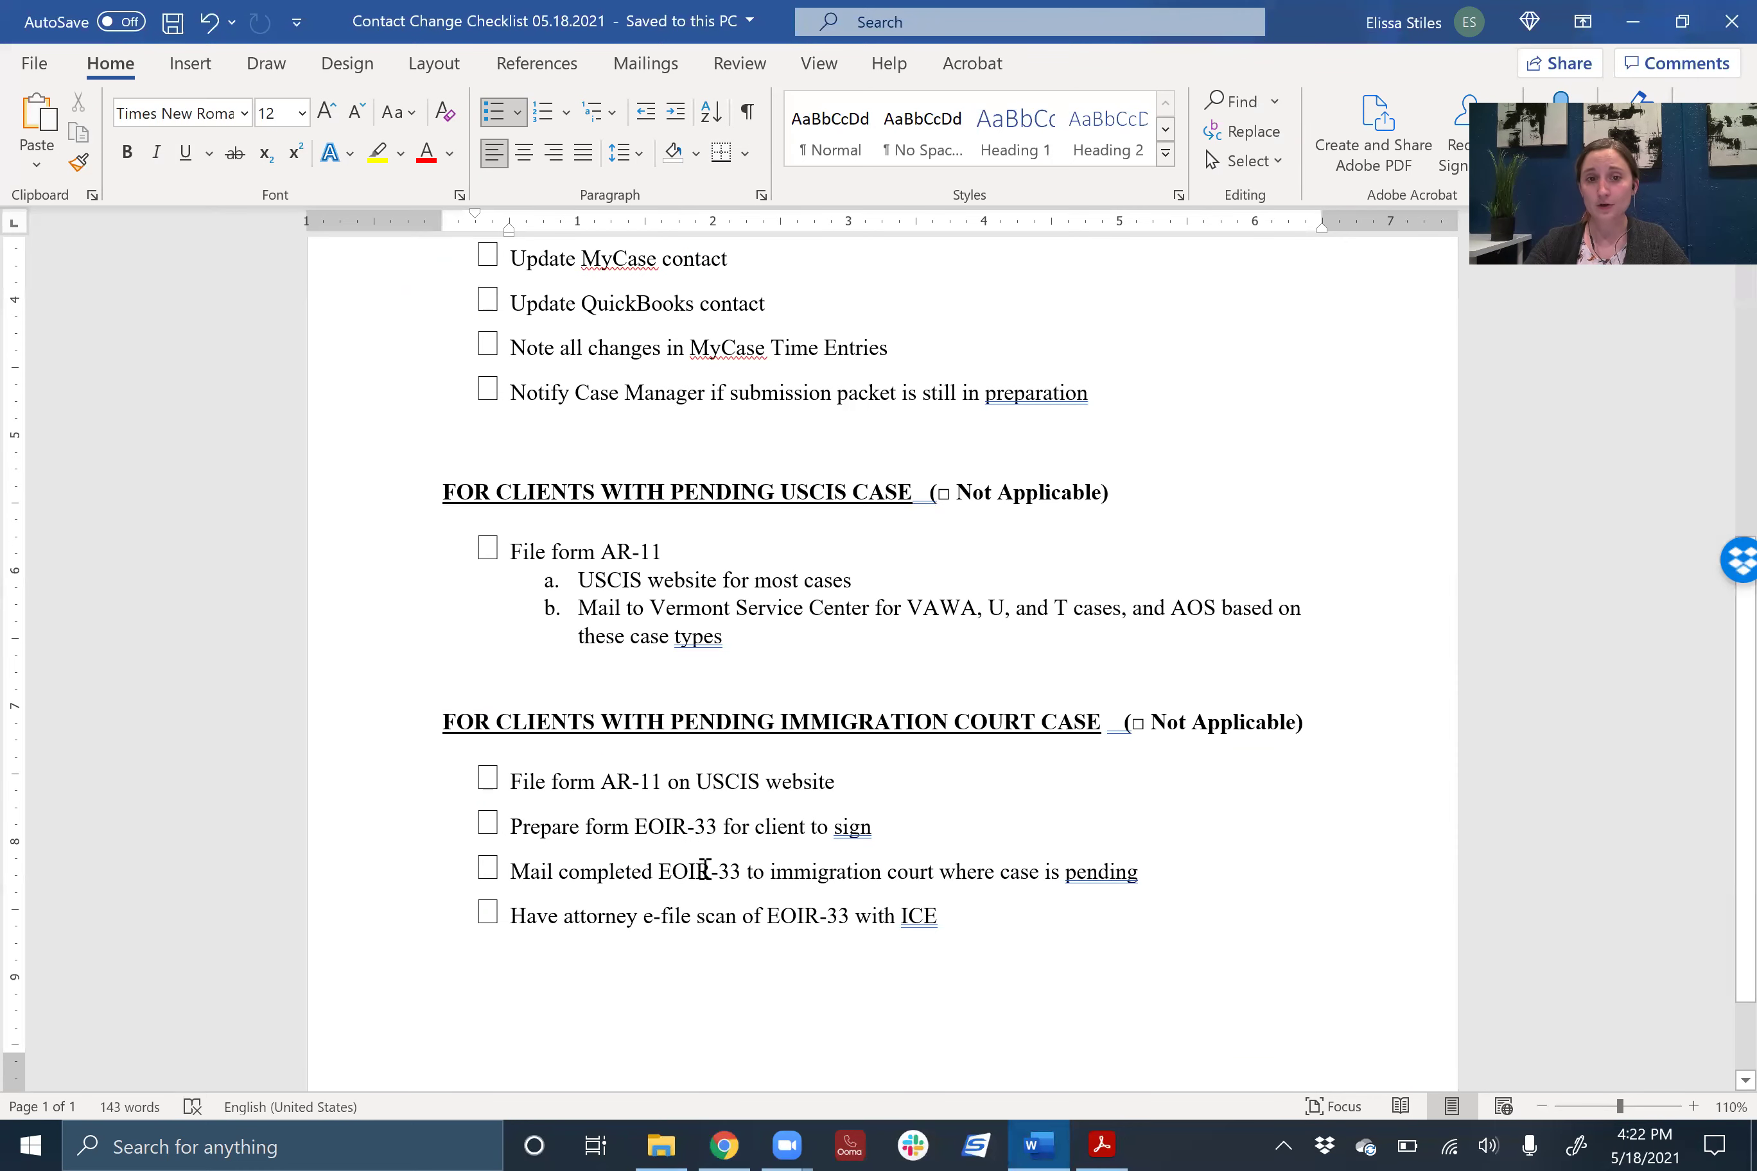
pyautogui.click(724, 1145)
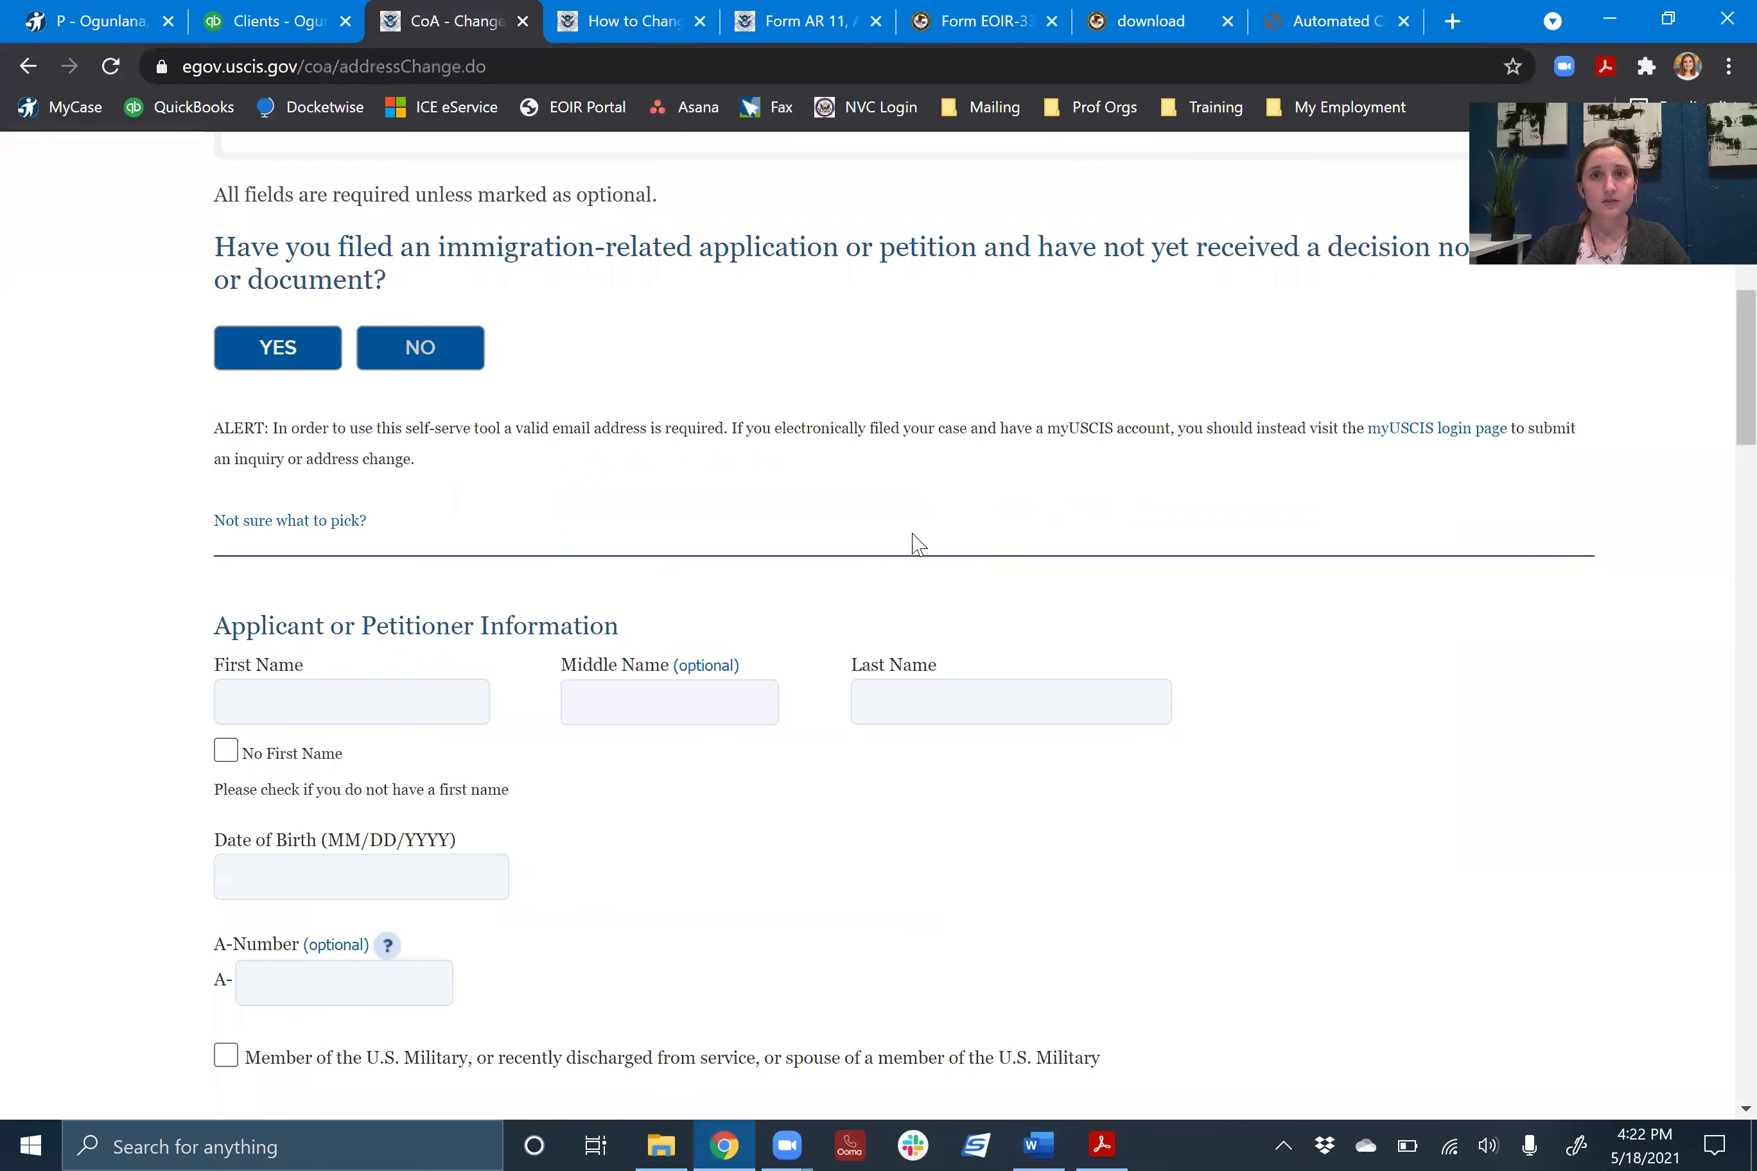
# - Go to the EOIR-33 immigration court listing and scroll down to the Texas courts
pyautogui.click(1134, 22)
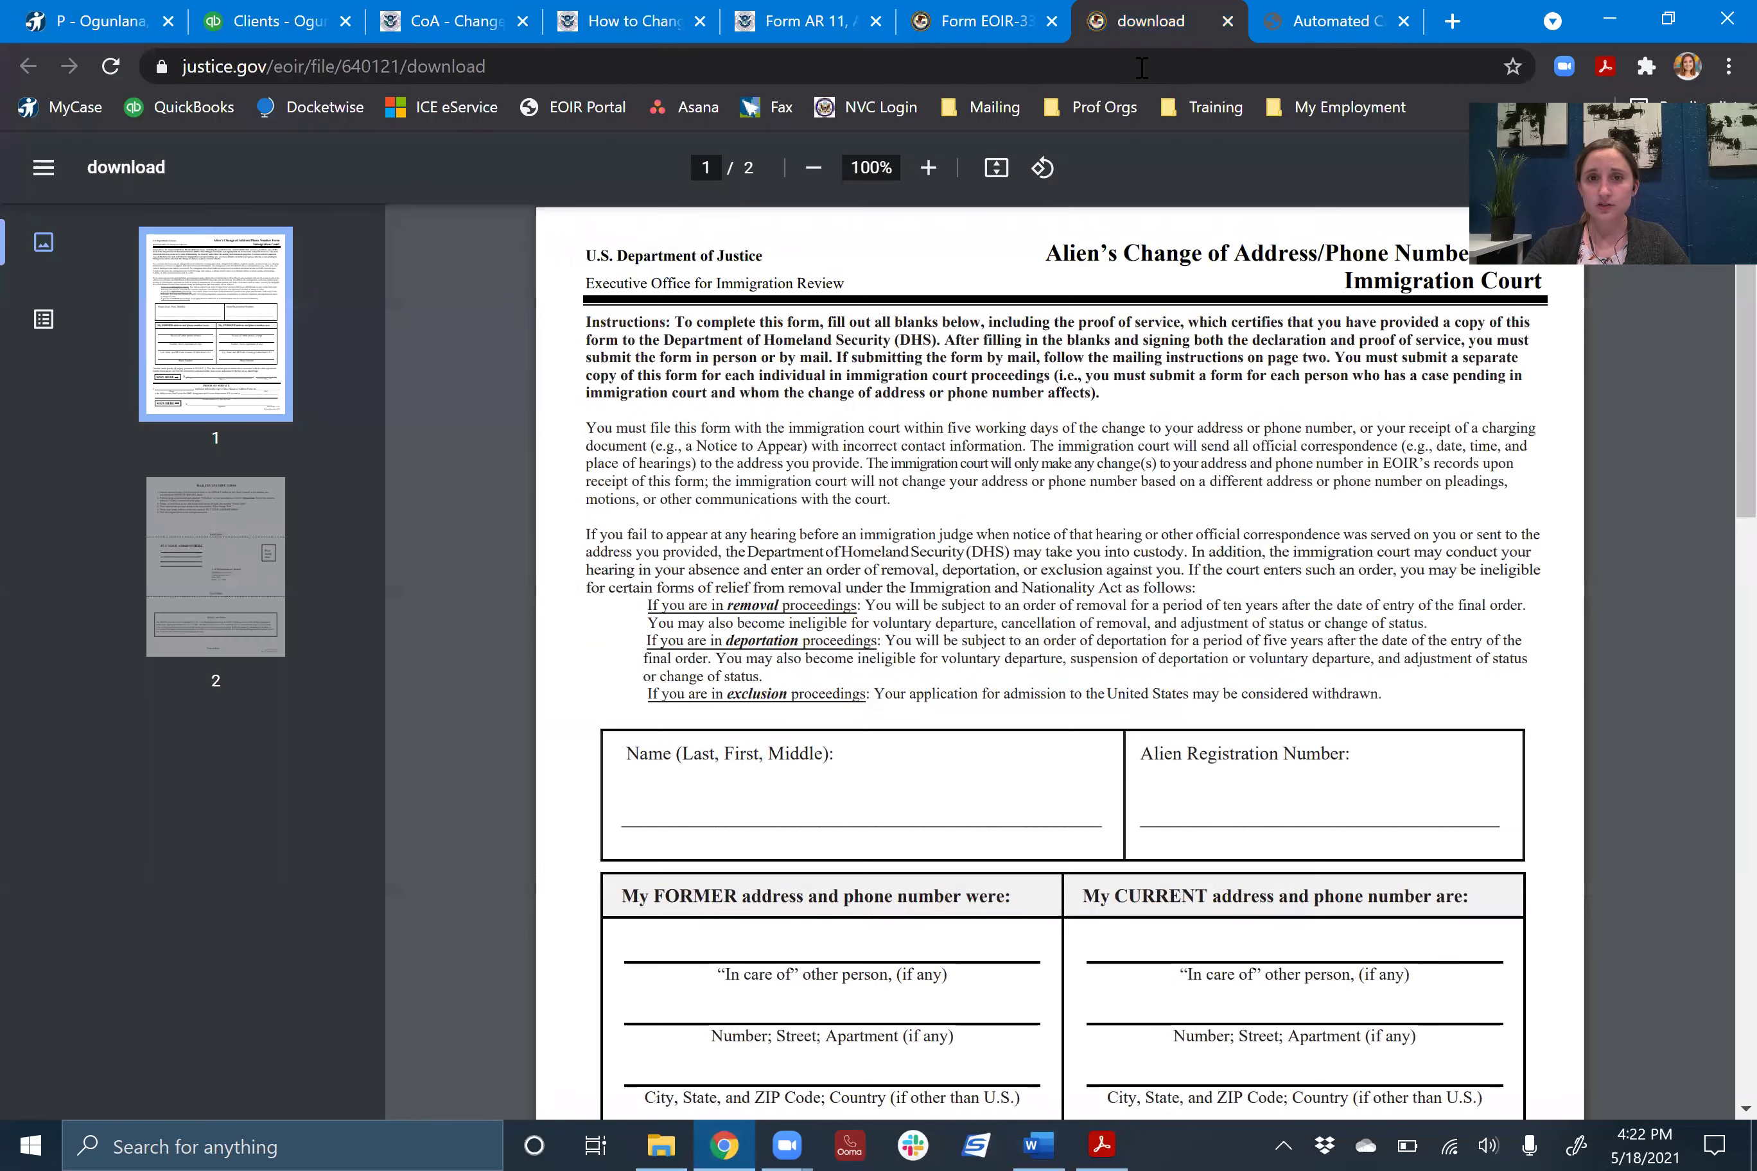
pyautogui.click(1001, 39)
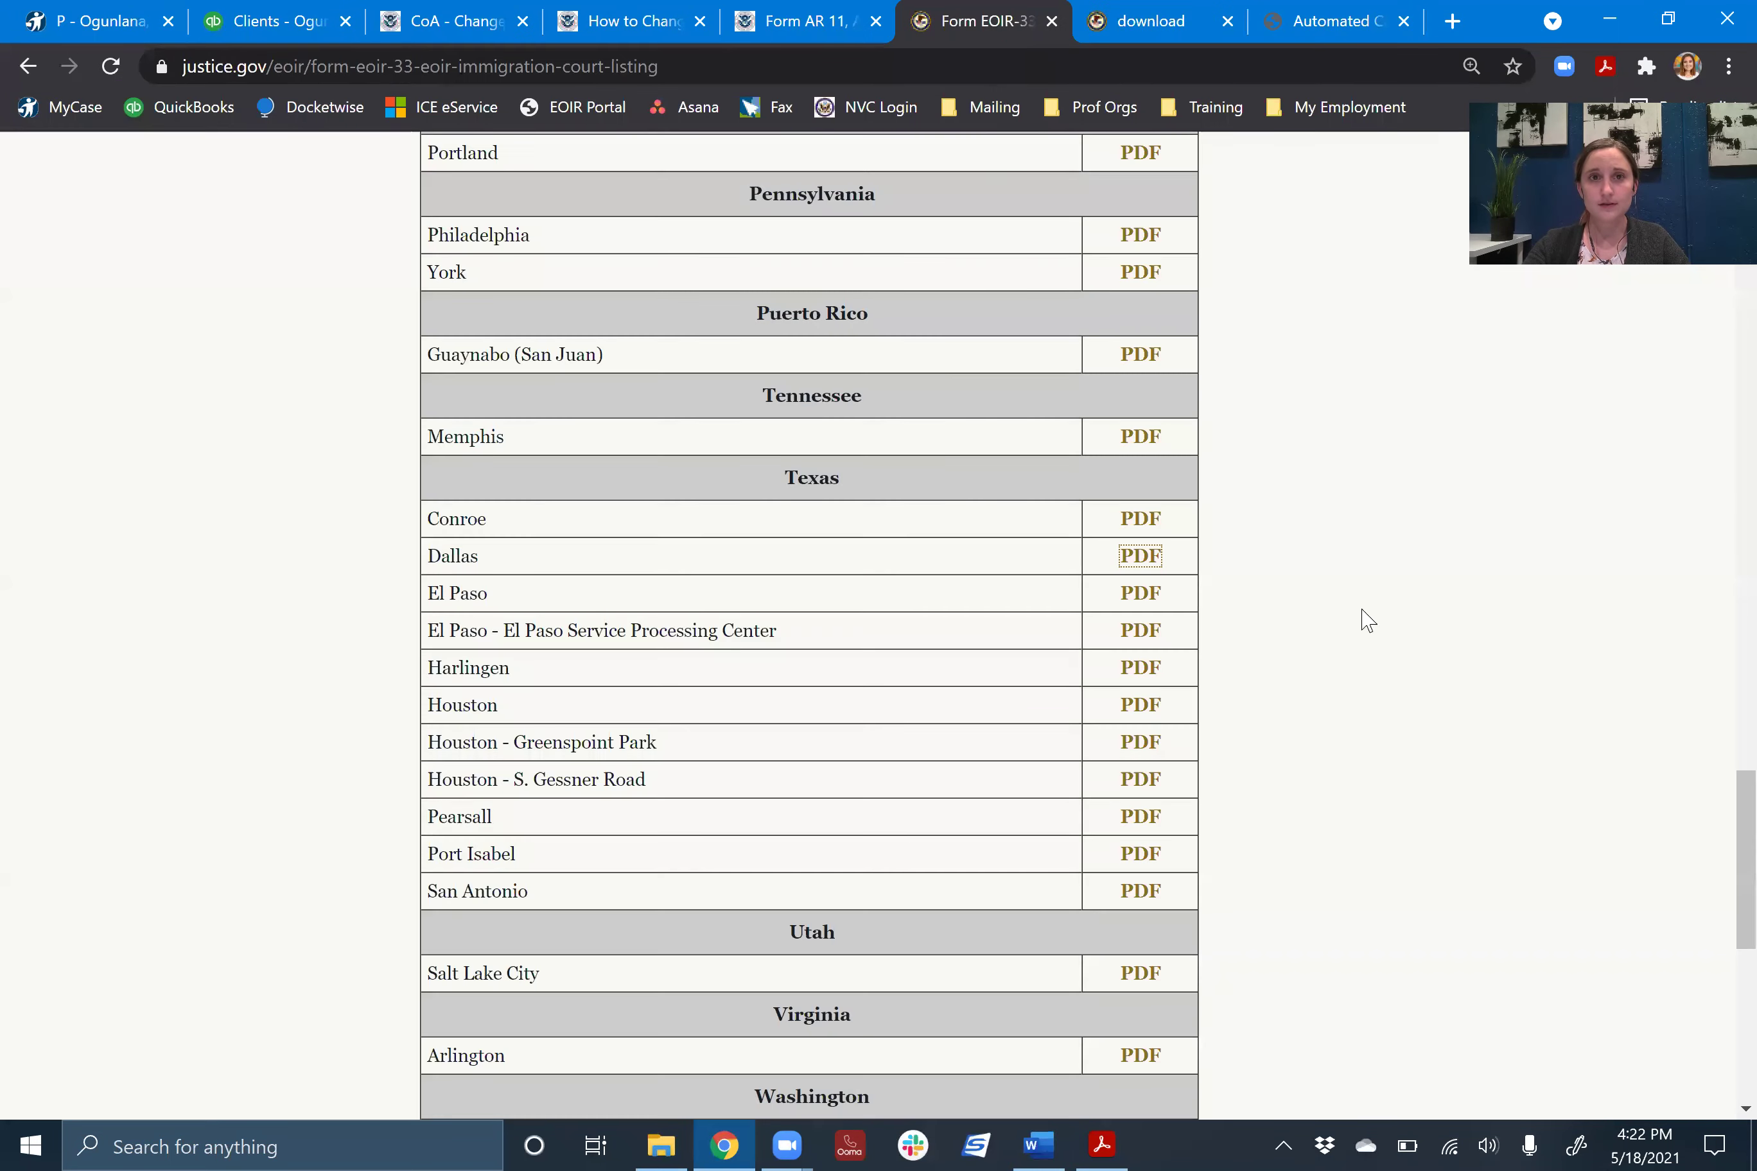
pyautogui.scroll(20, 1276, 533)
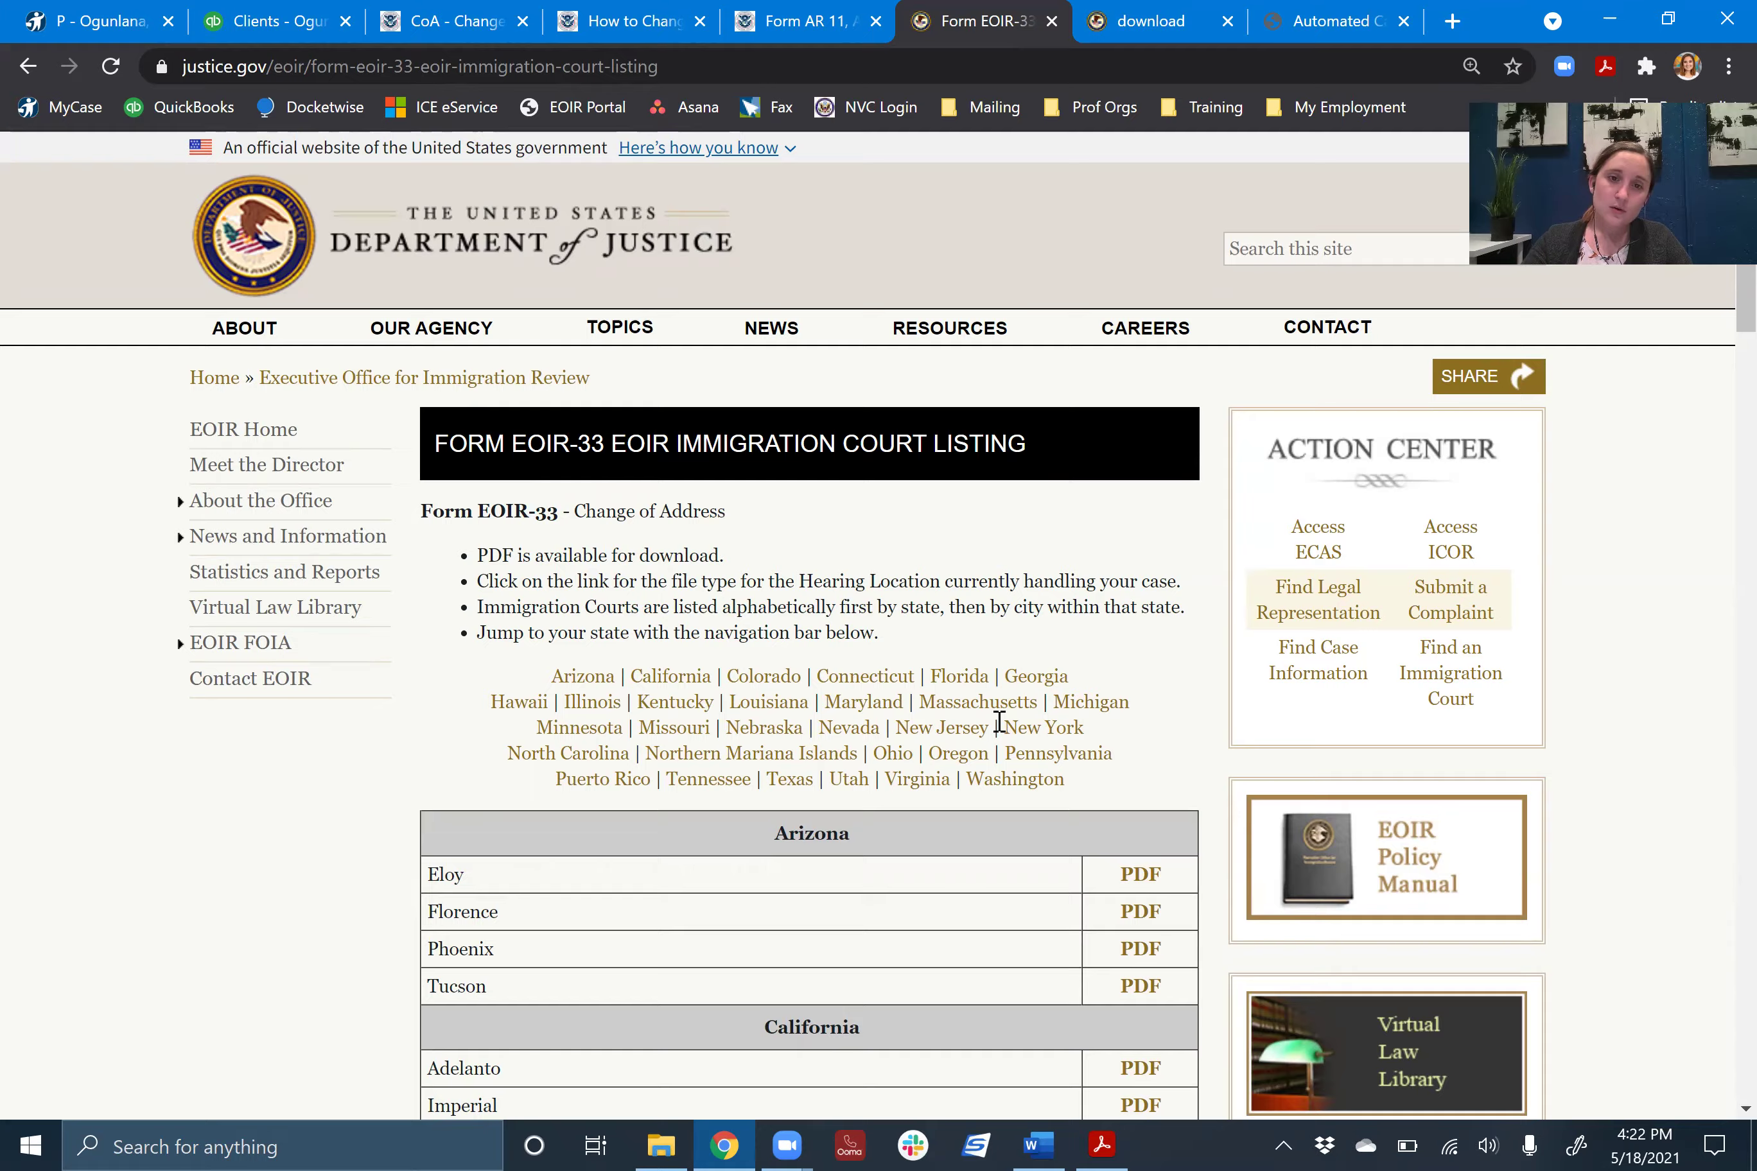
pyautogui.scroll(-8, 1000, 723)
pyautogui.scroll(-2, 1022, 709)
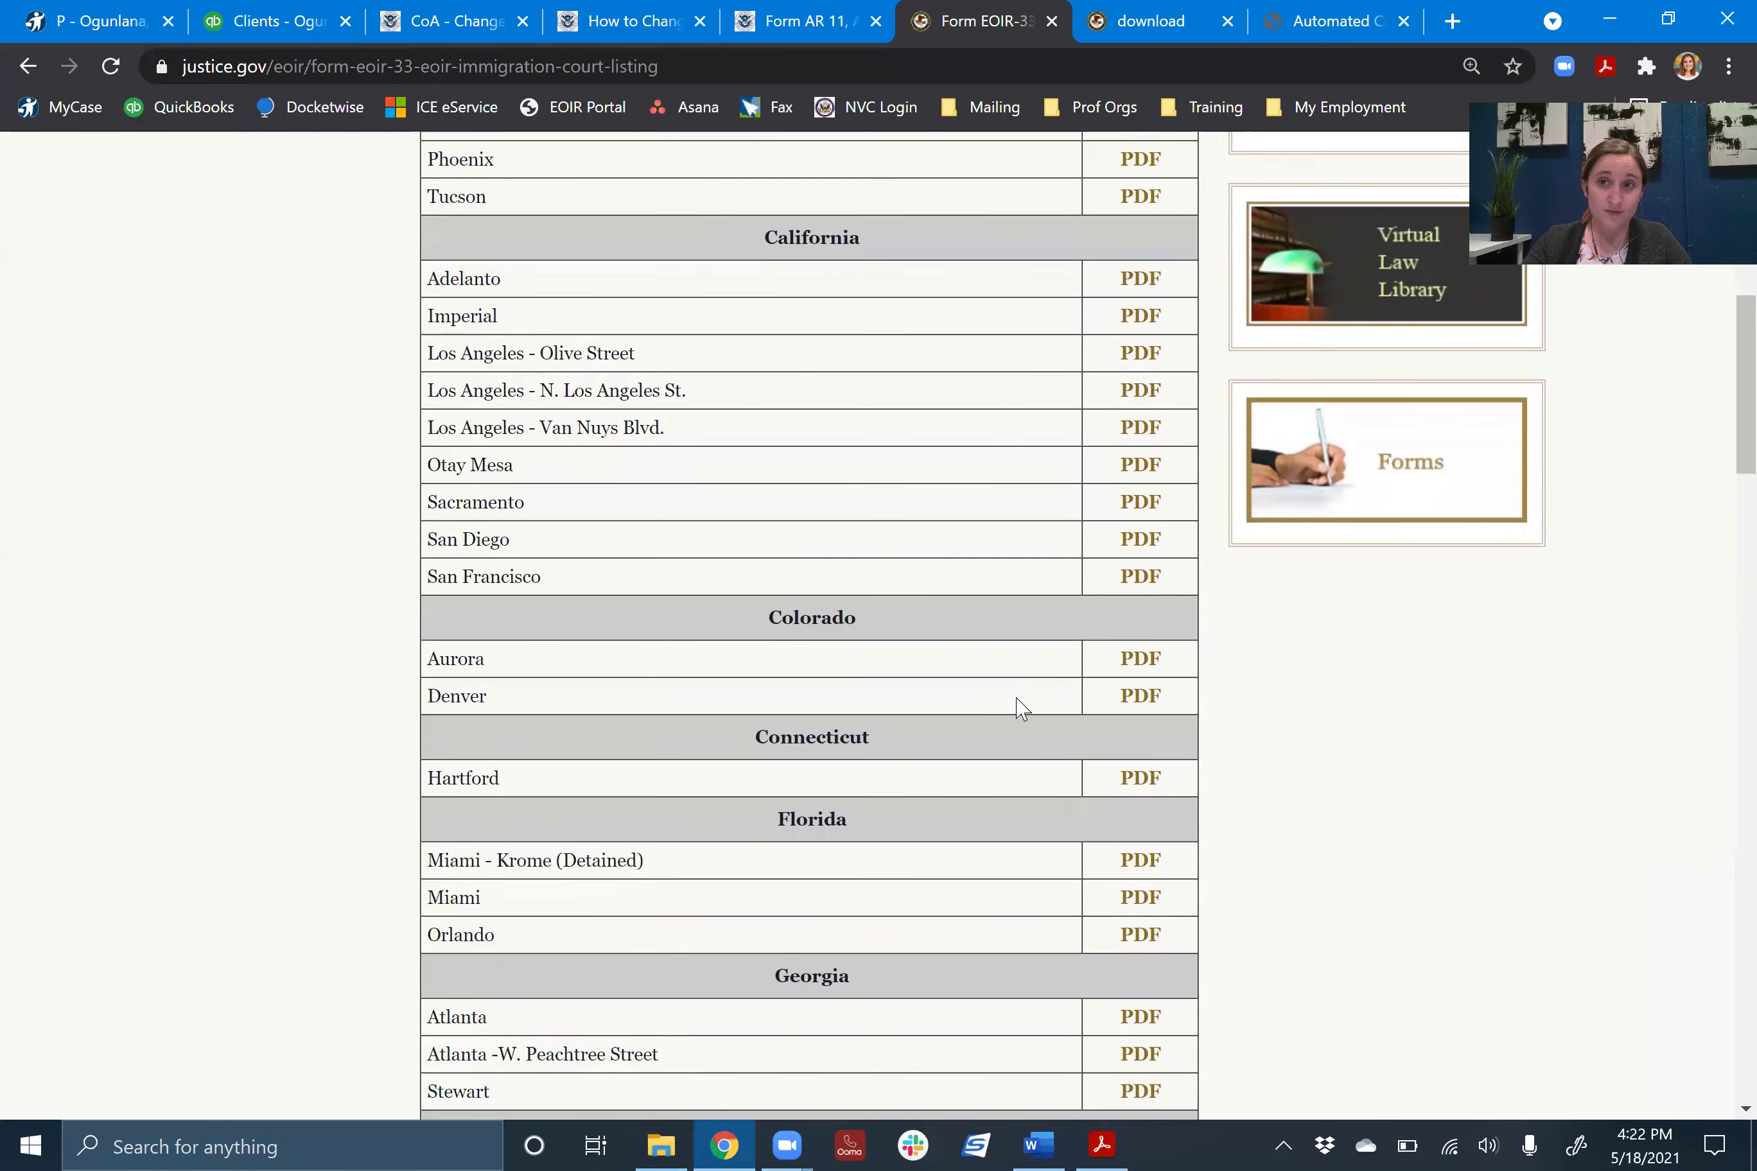
pyautogui.scroll(-8, 1032, 711)
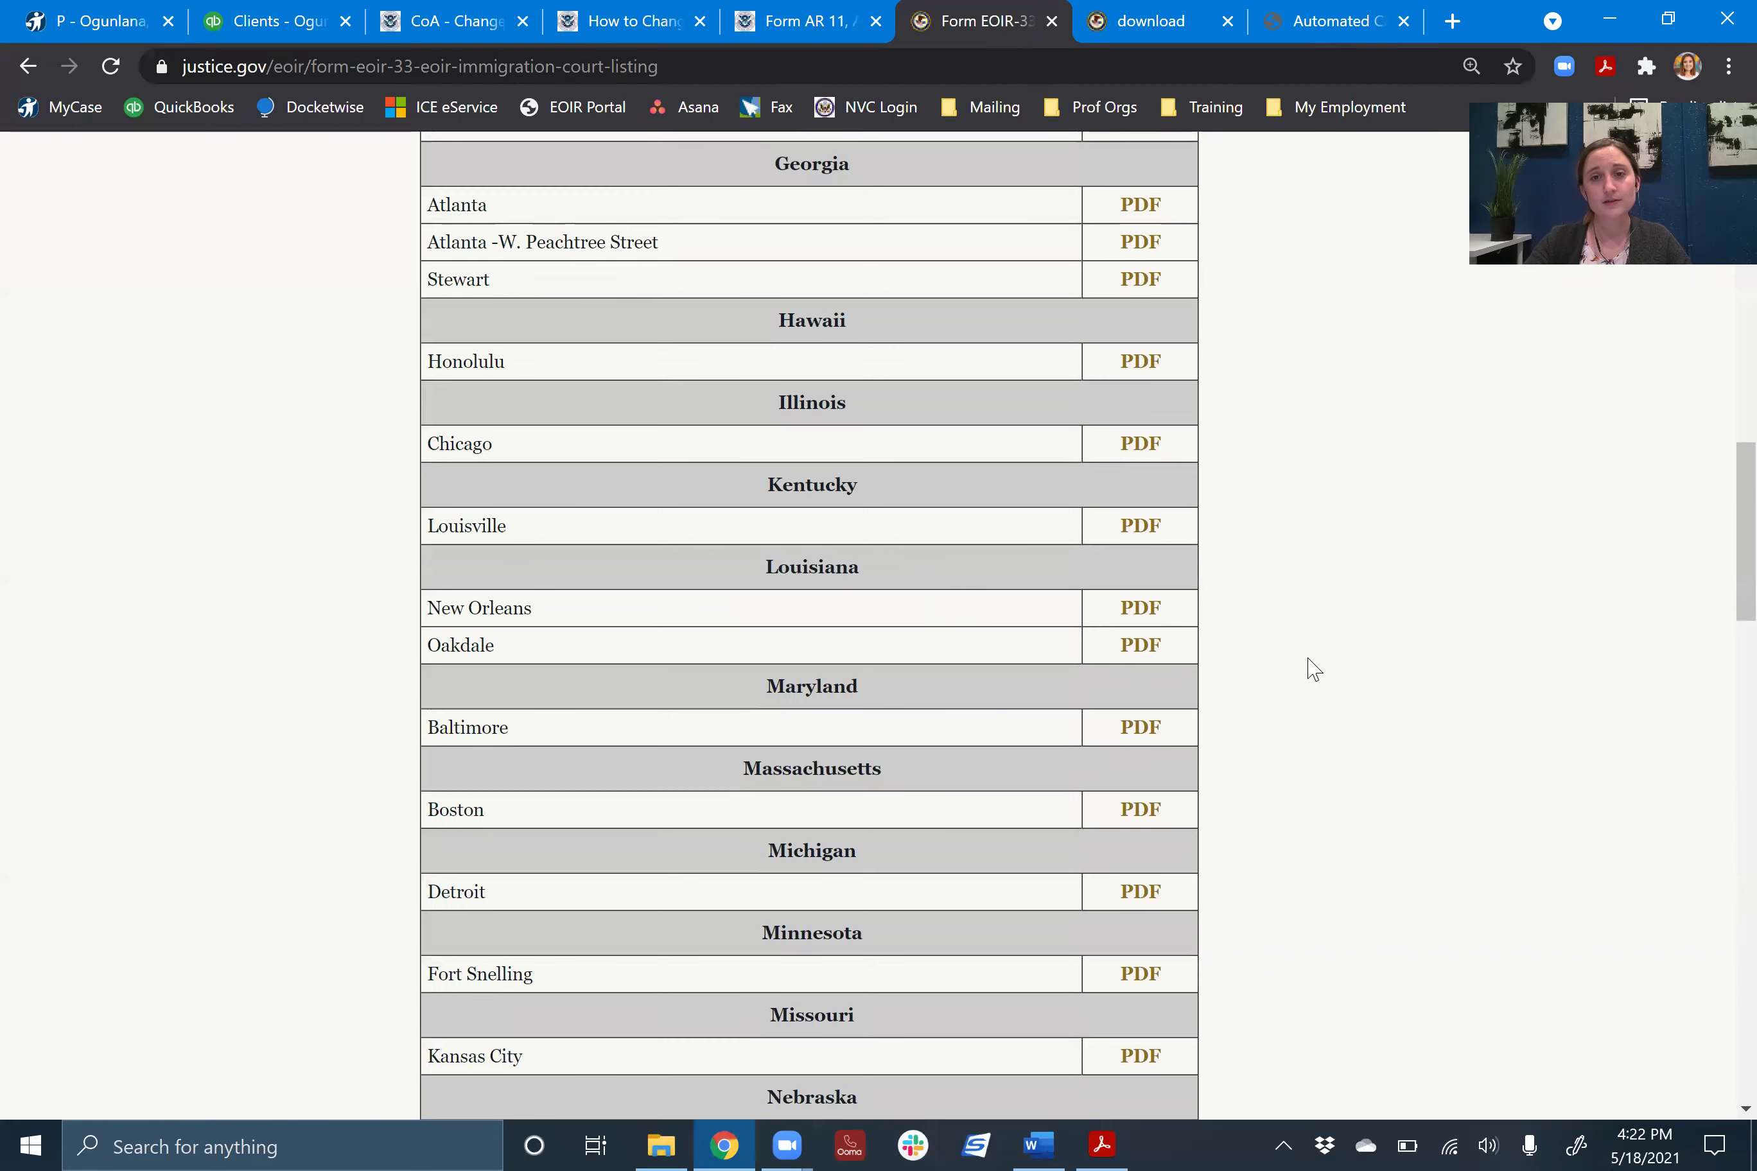
pyautogui.scroll(-15, 1066, 601)
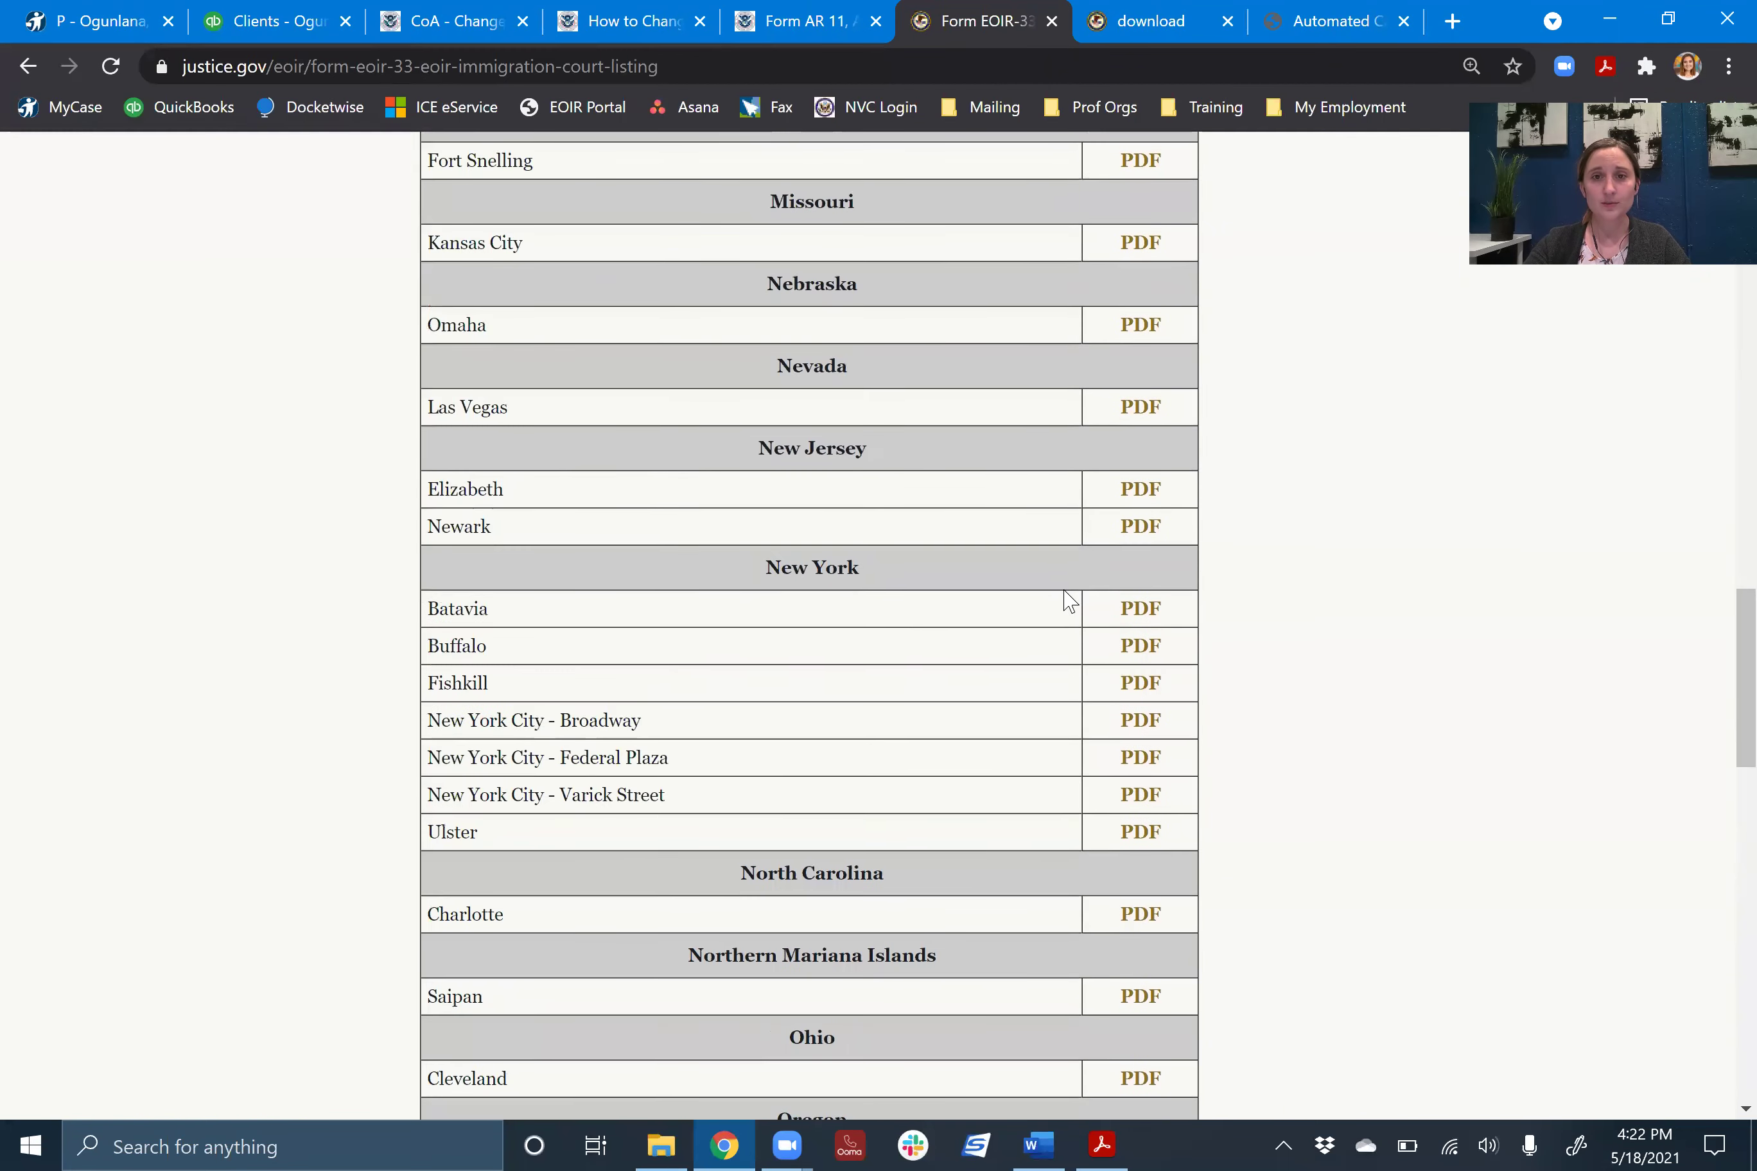
pyautogui.scroll(-10, 1072, 601)
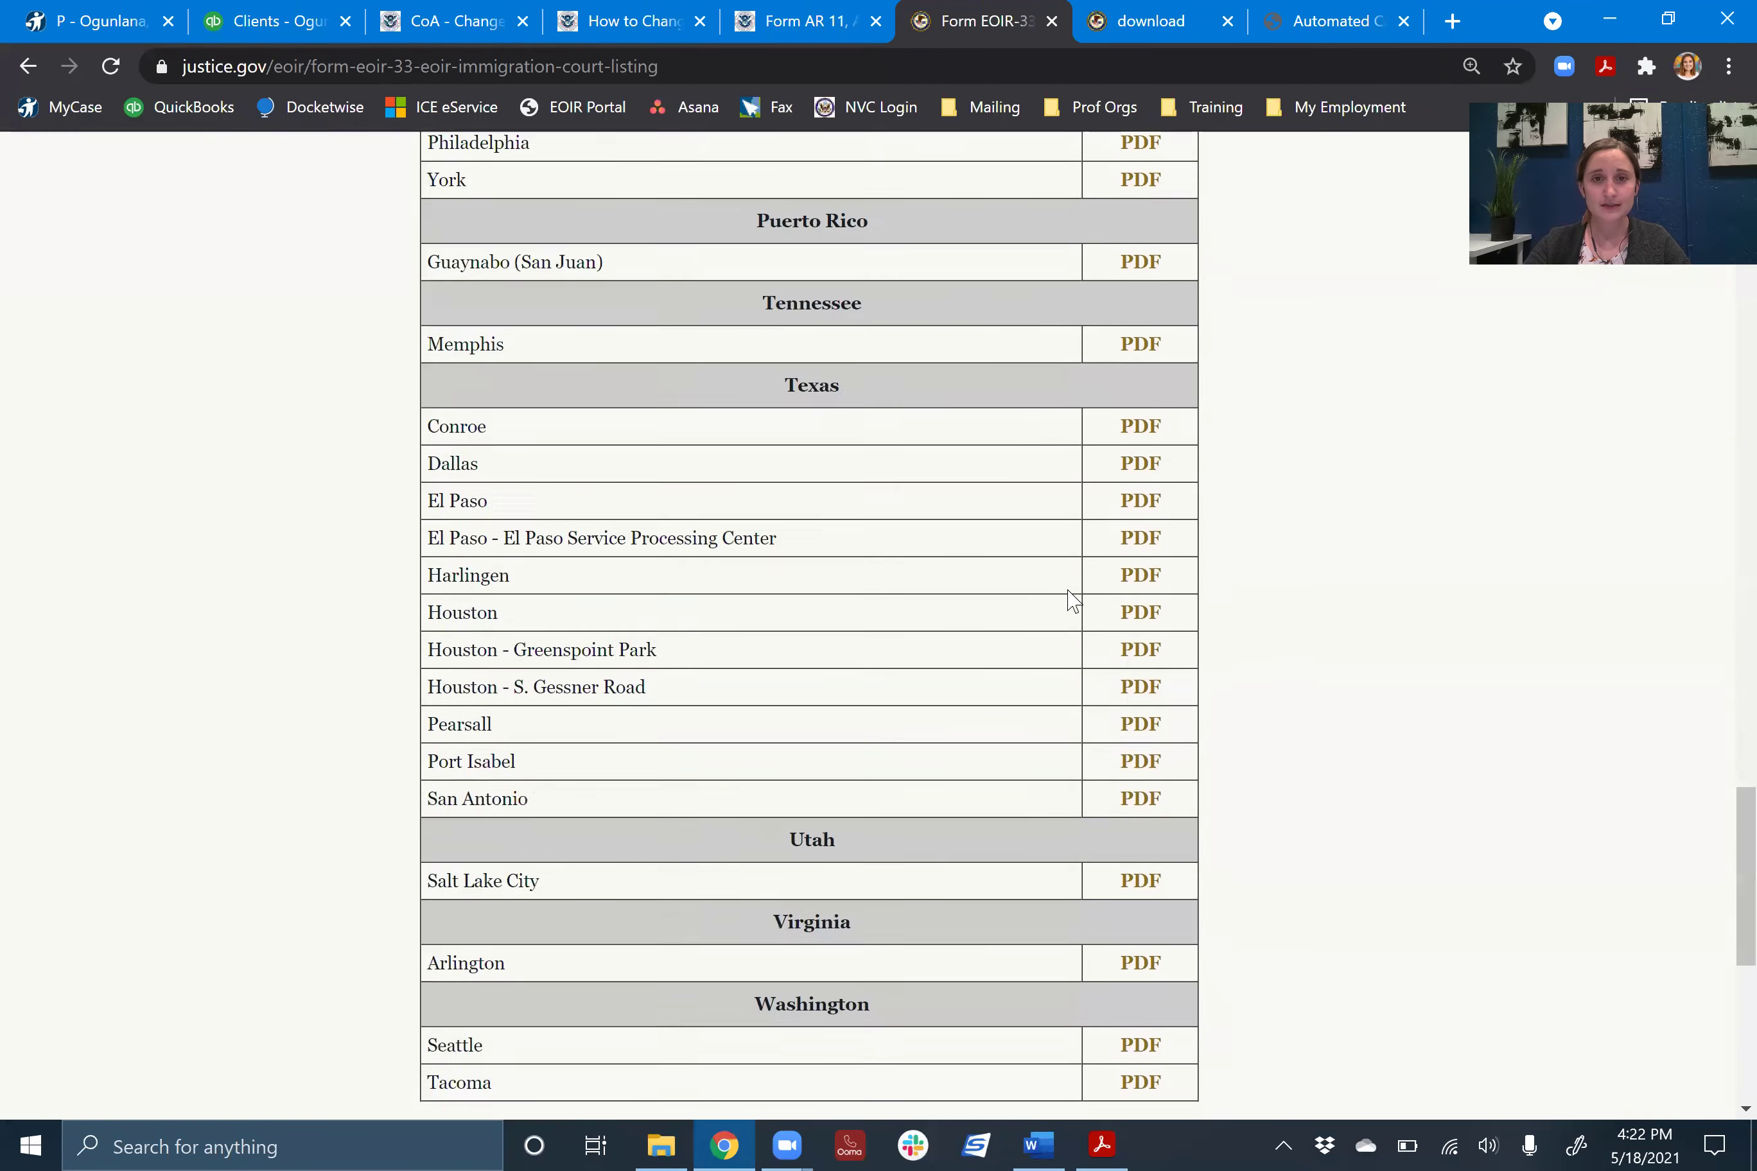
pyautogui.scroll(4, 1398, 554)
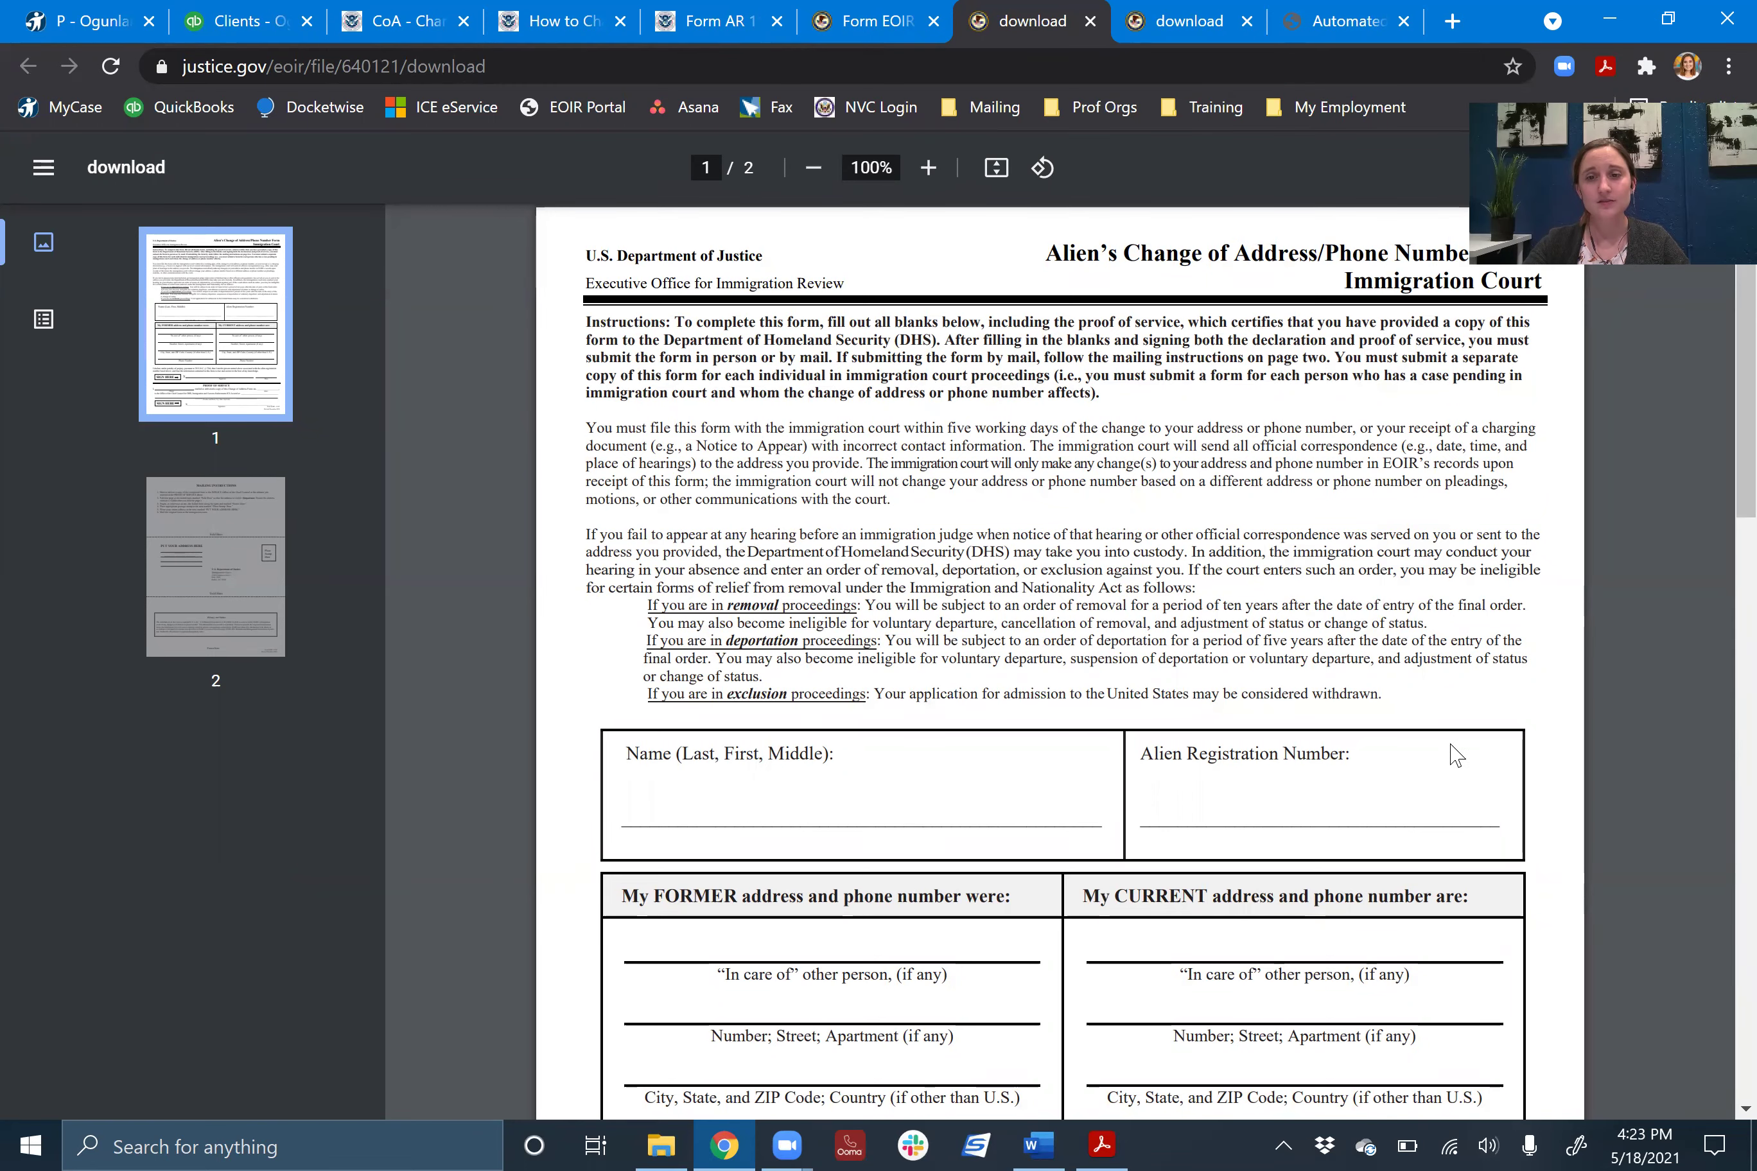
# - Scroll the Dallas EOIR-33 PDF to its page-2 mailer addressed to the Dallas court
pyautogui.scroll(-5, 1455, 749)
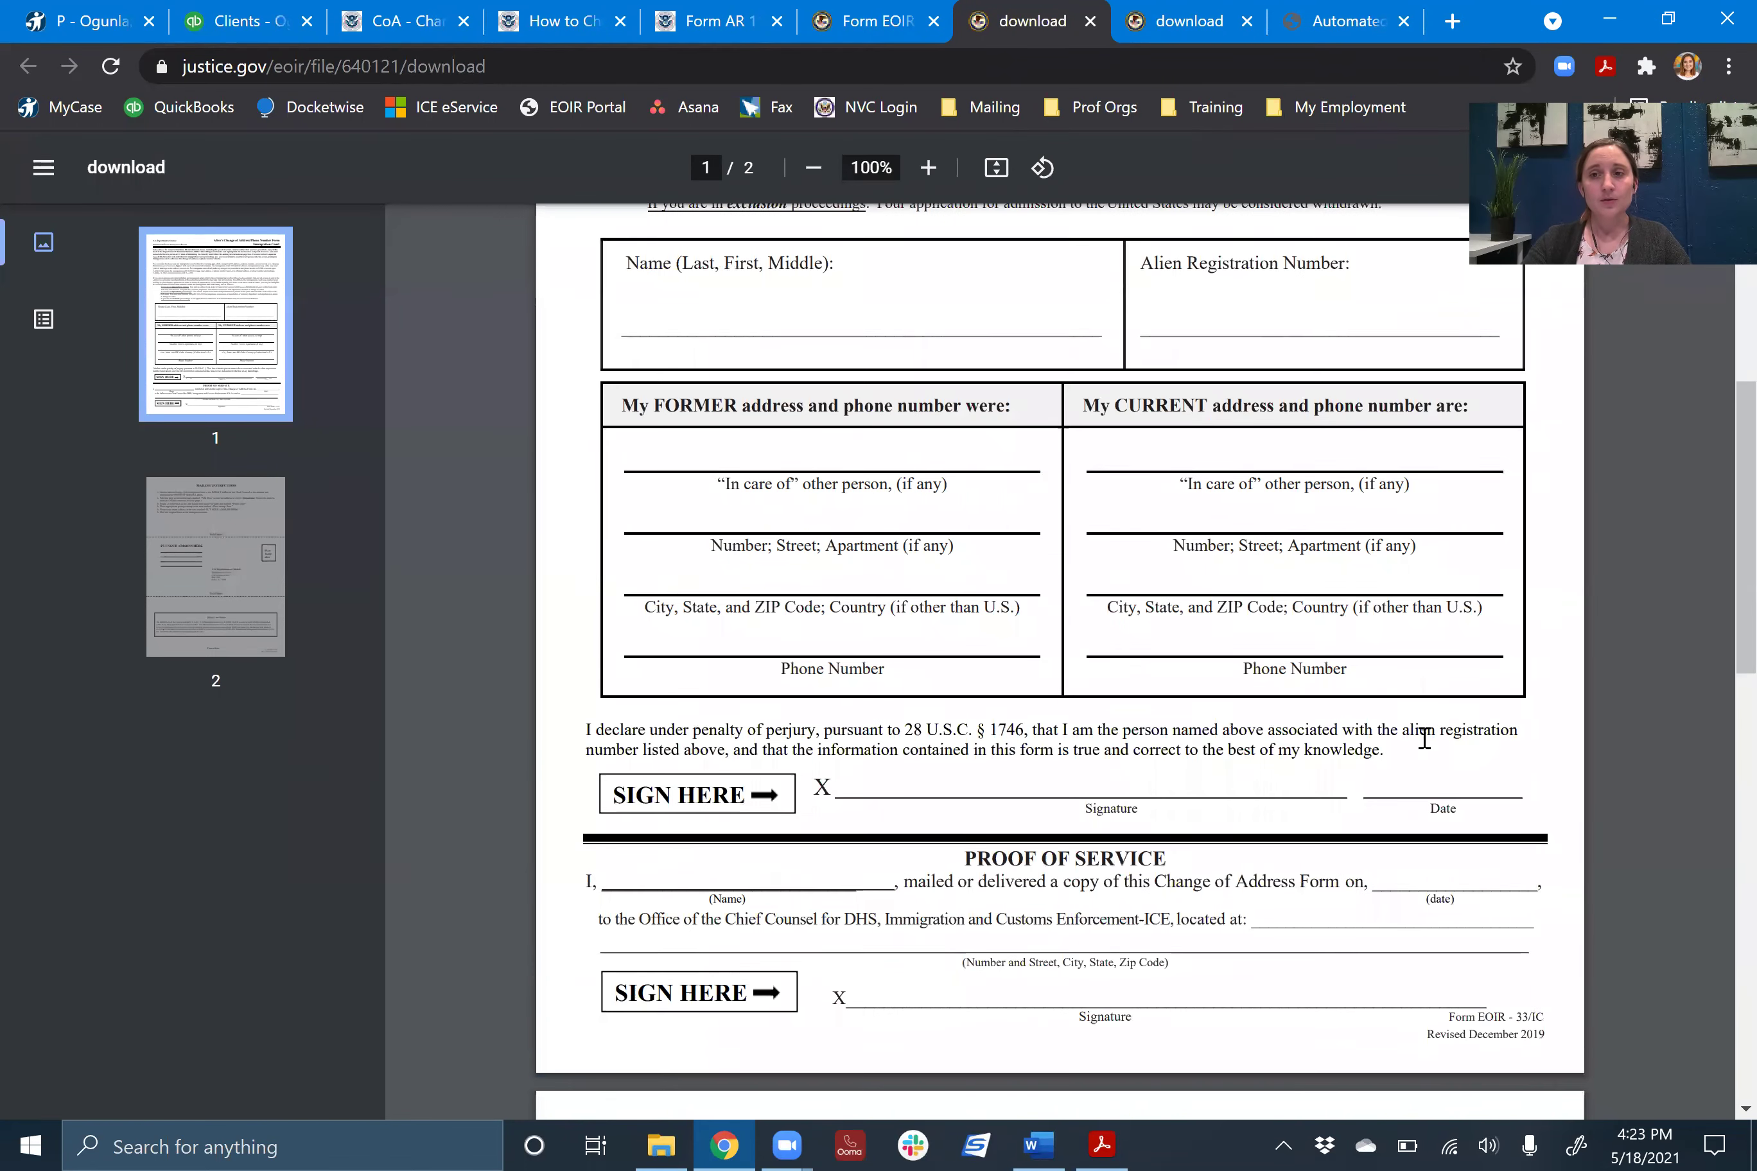
pyautogui.scroll(-7, 1423, 738)
pyautogui.scroll(-2, 1423, 738)
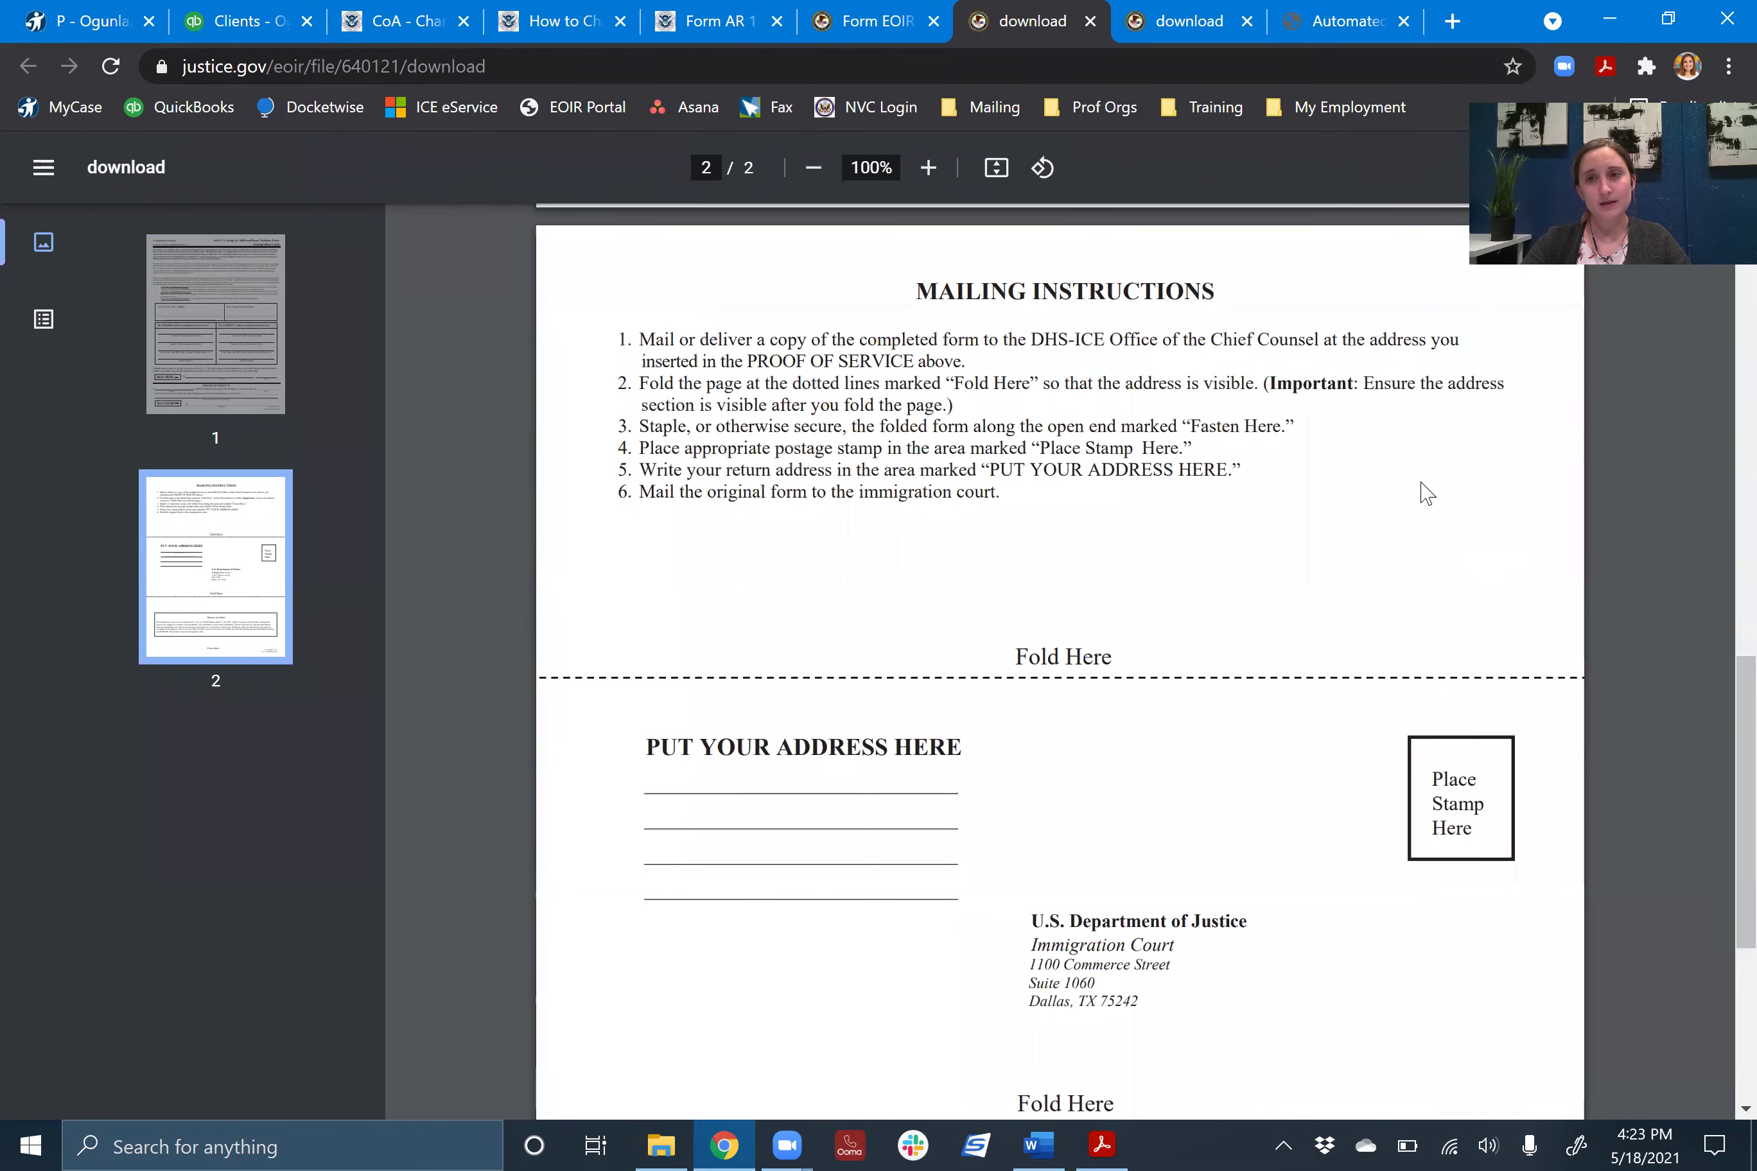
pyautogui.scroll(-2, 1428, 544)
pyautogui.scroll(-2, 1427, 544)
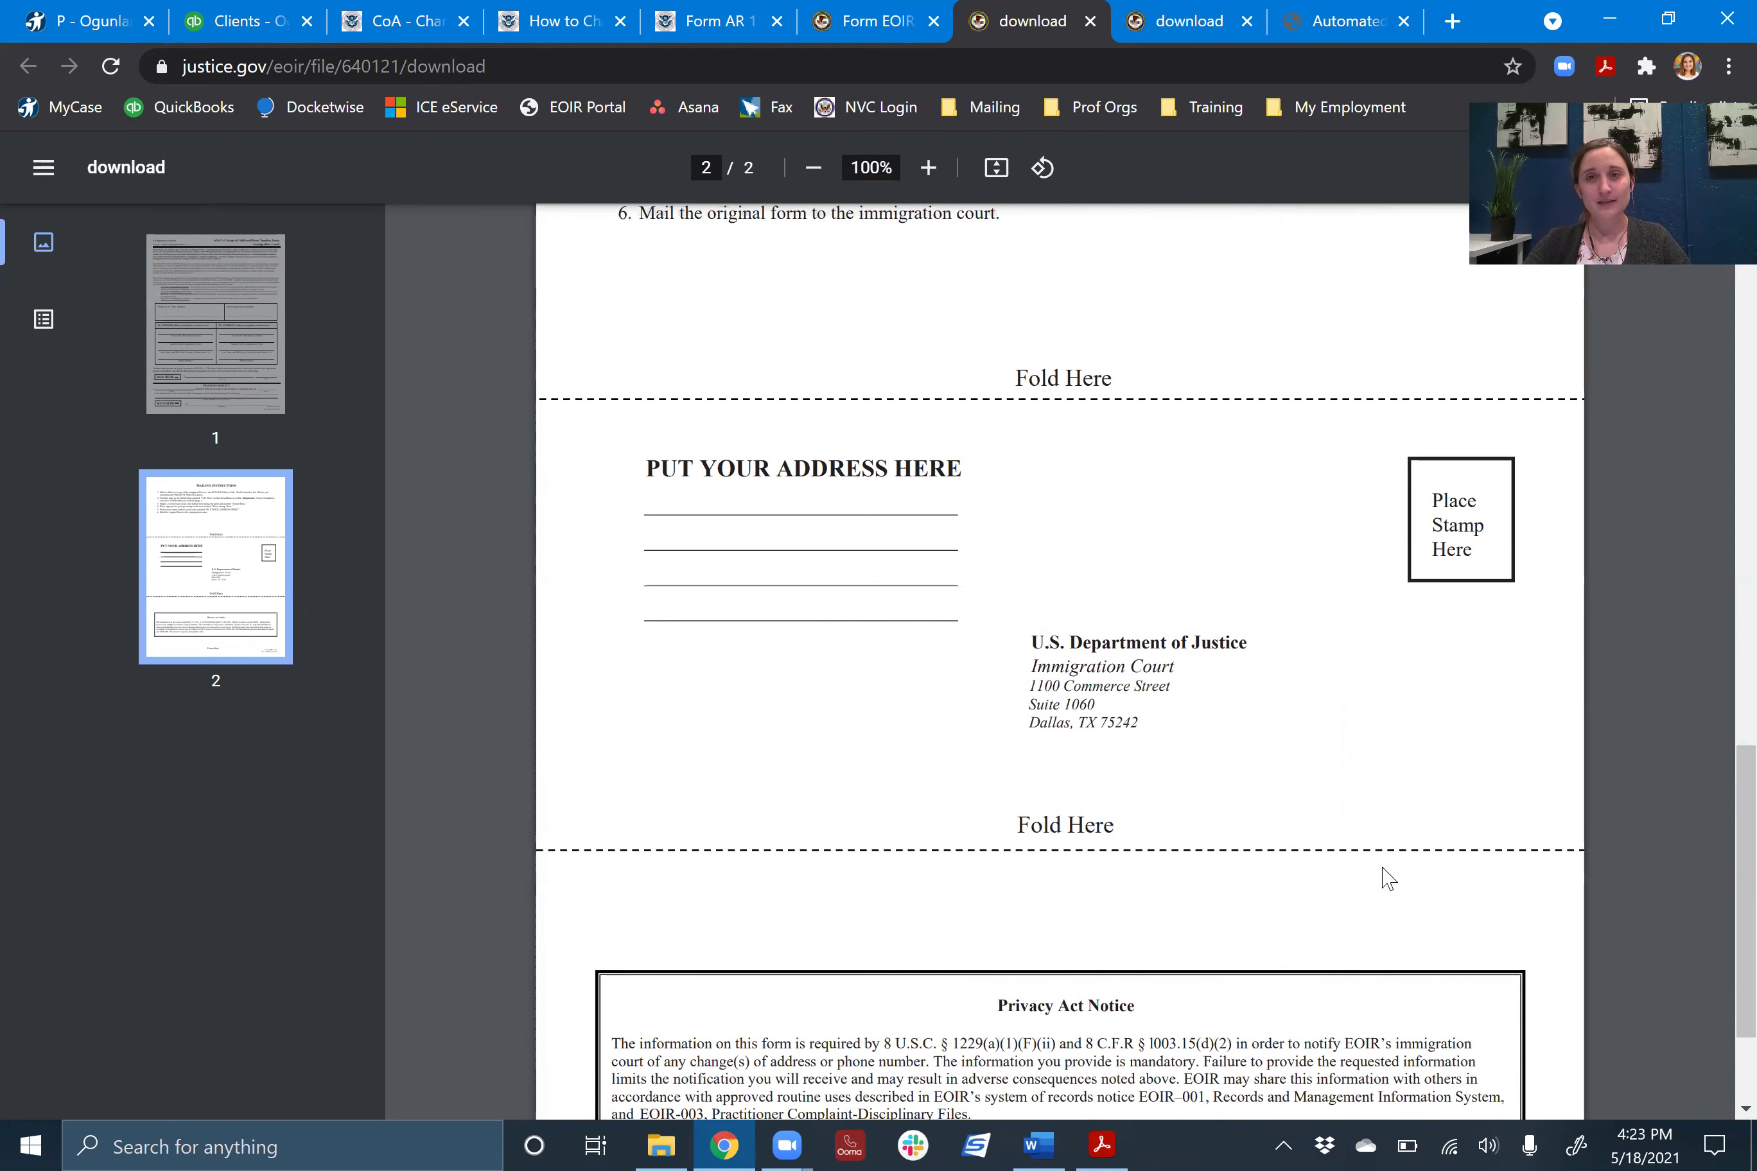
pyautogui.scroll(5, 1387, 878)
pyautogui.scroll(10, 1387, 878)
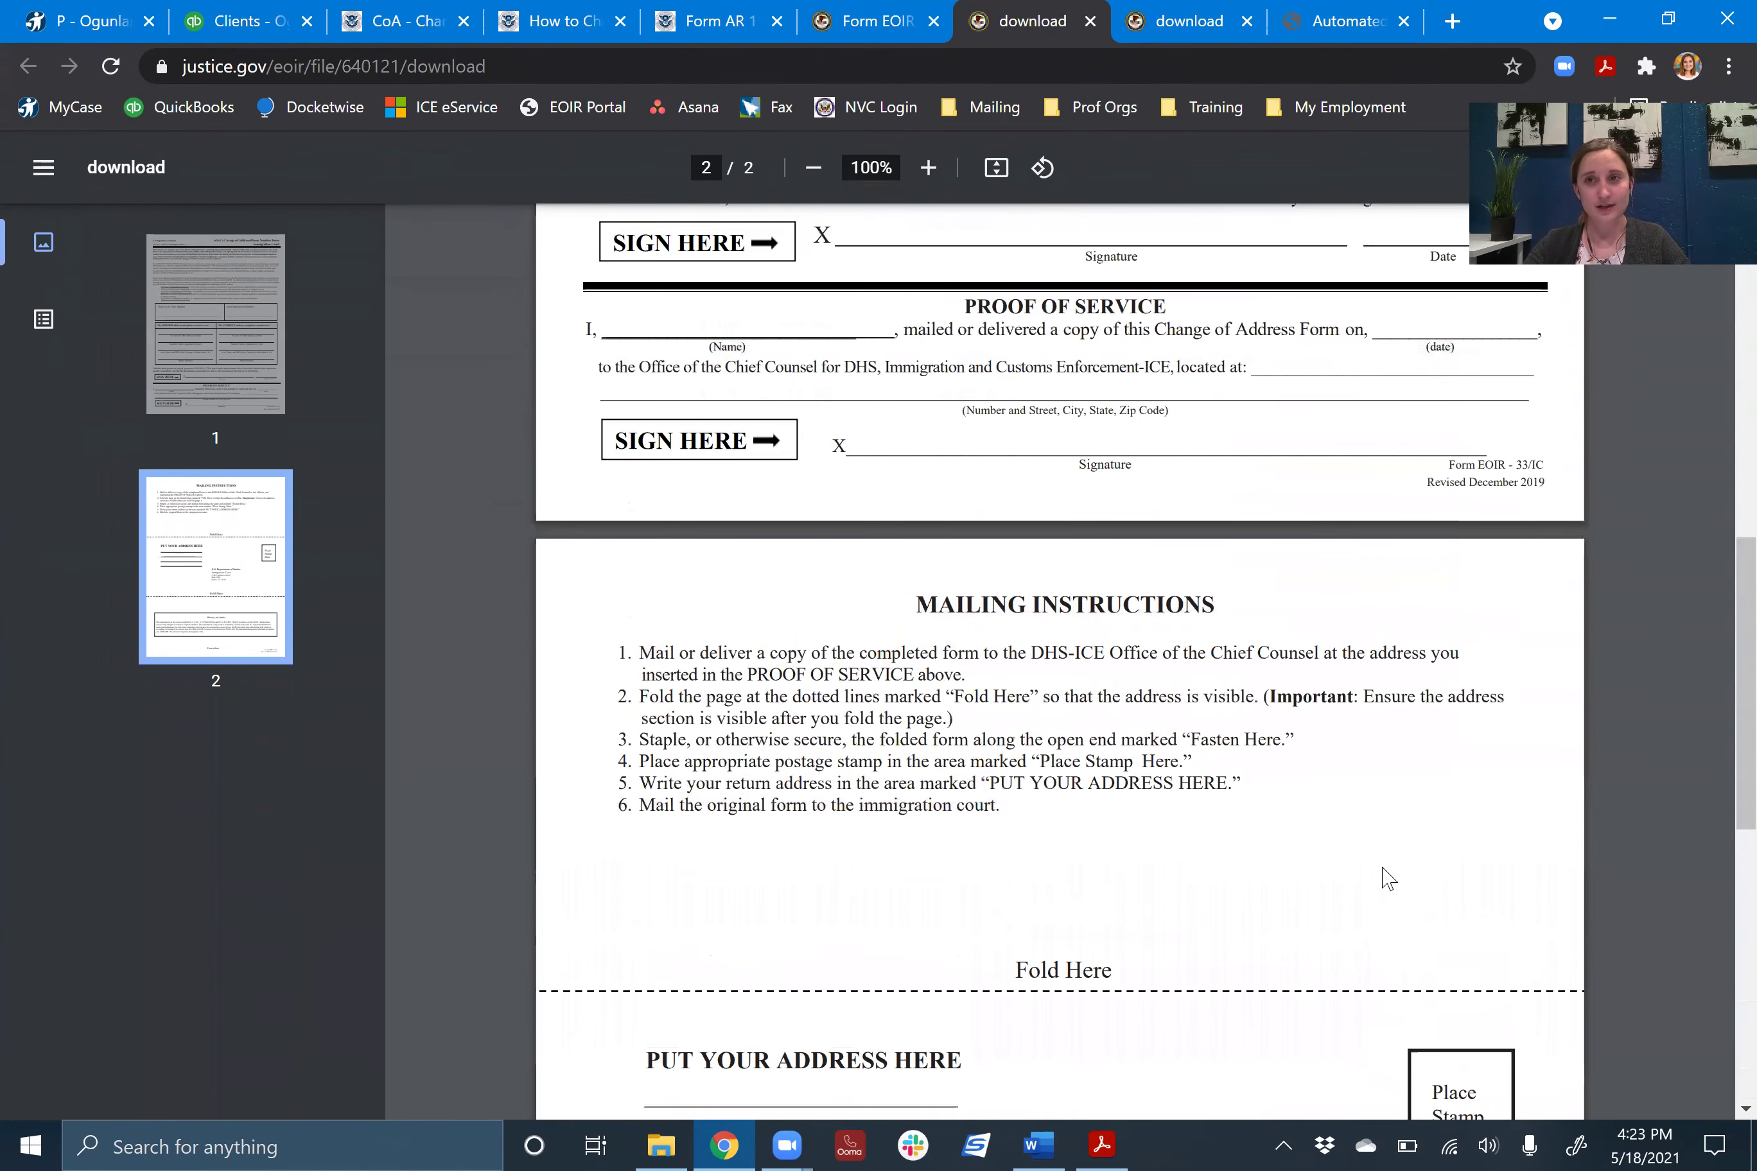
pyautogui.scroll(3, 1388, 878)
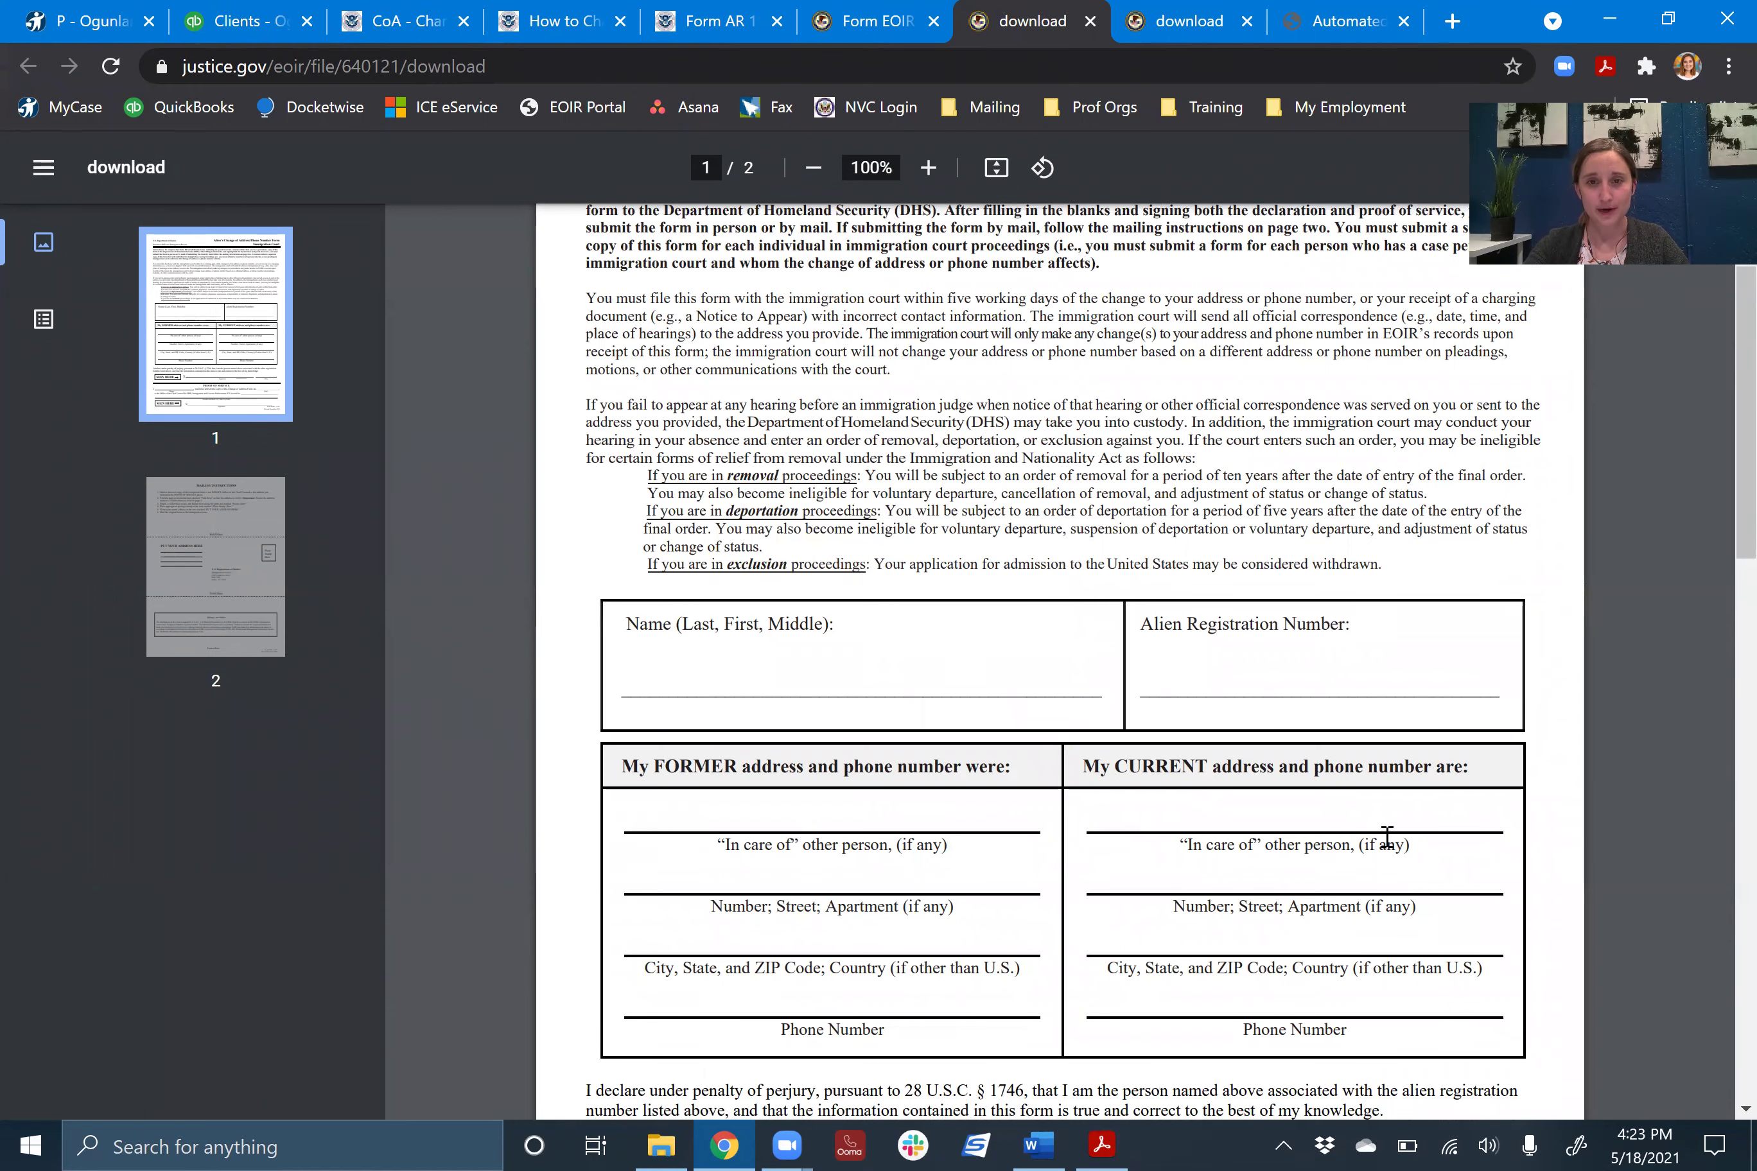
pyautogui.scroll(-2, 1386, 835)
pyautogui.scroll(-4, 1125, 599)
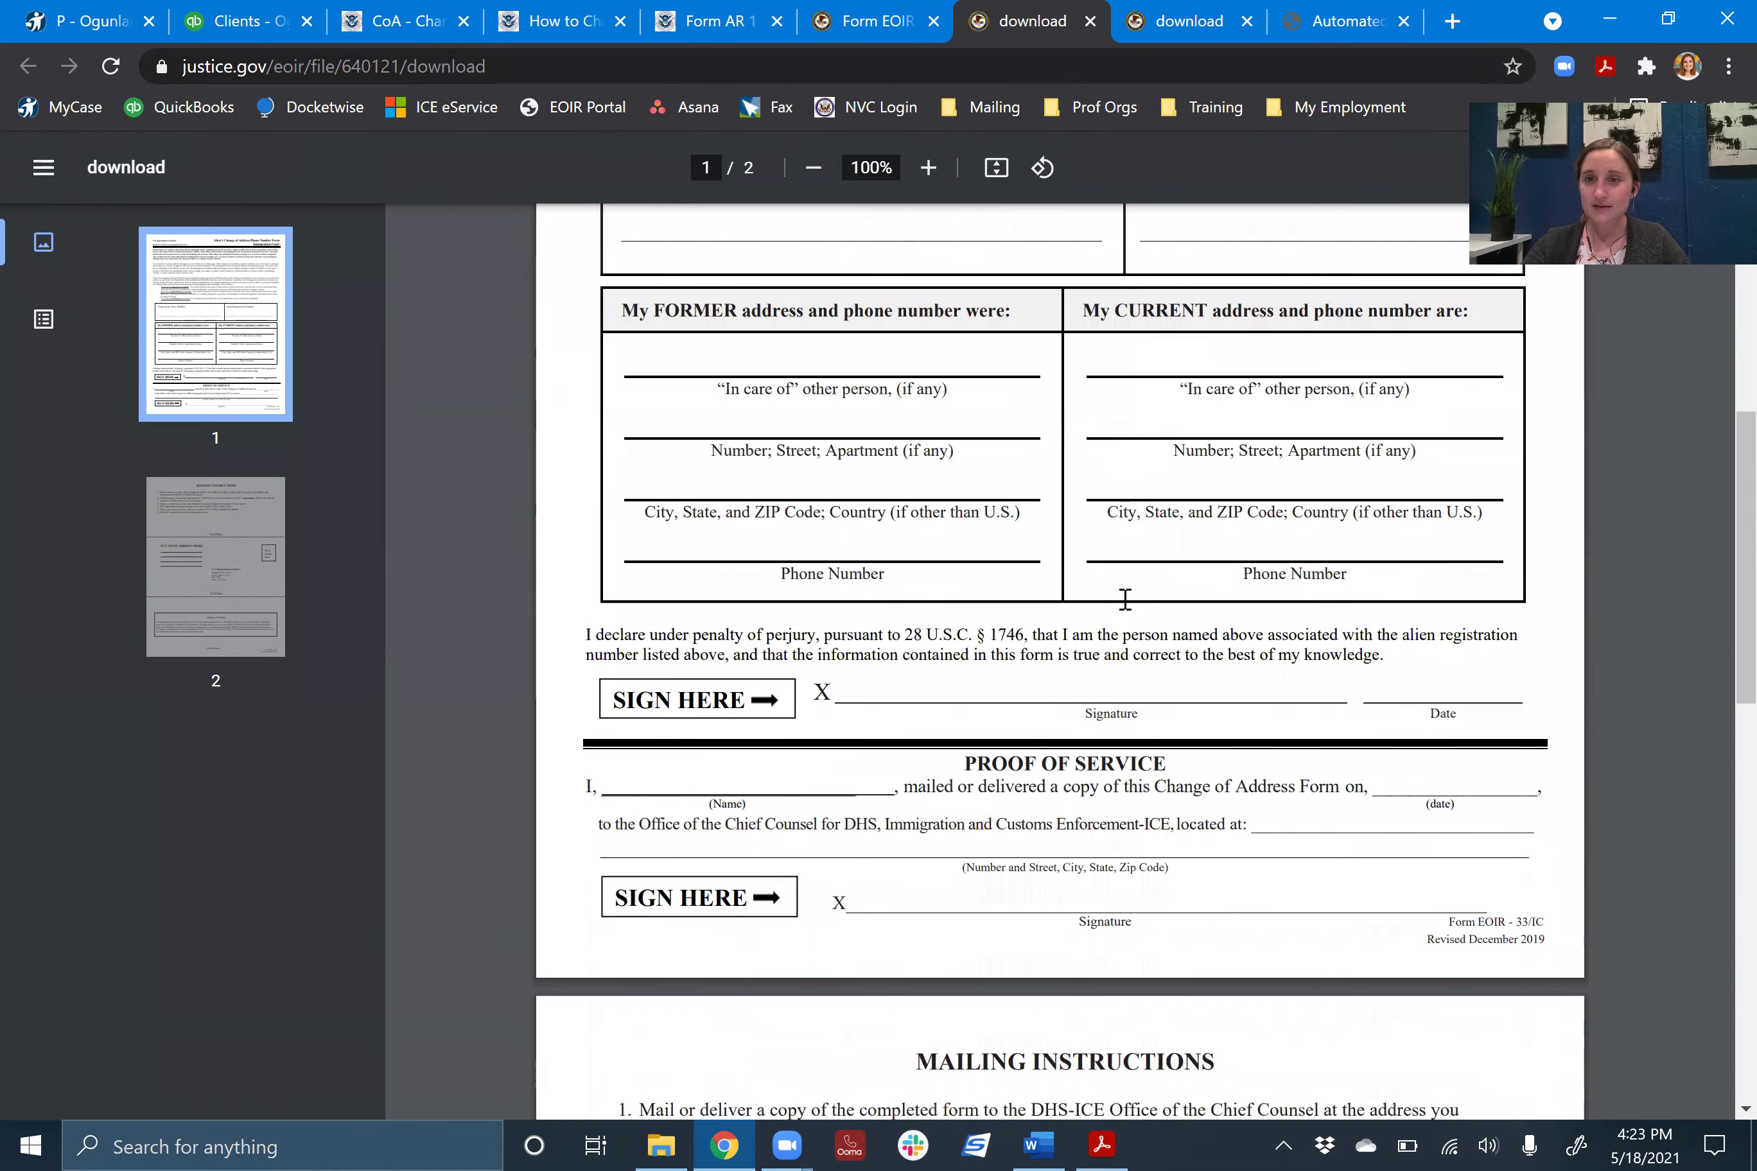
pyautogui.scroll(2, 1125, 599)
pyautogui.scroll(1, 1125, 599)
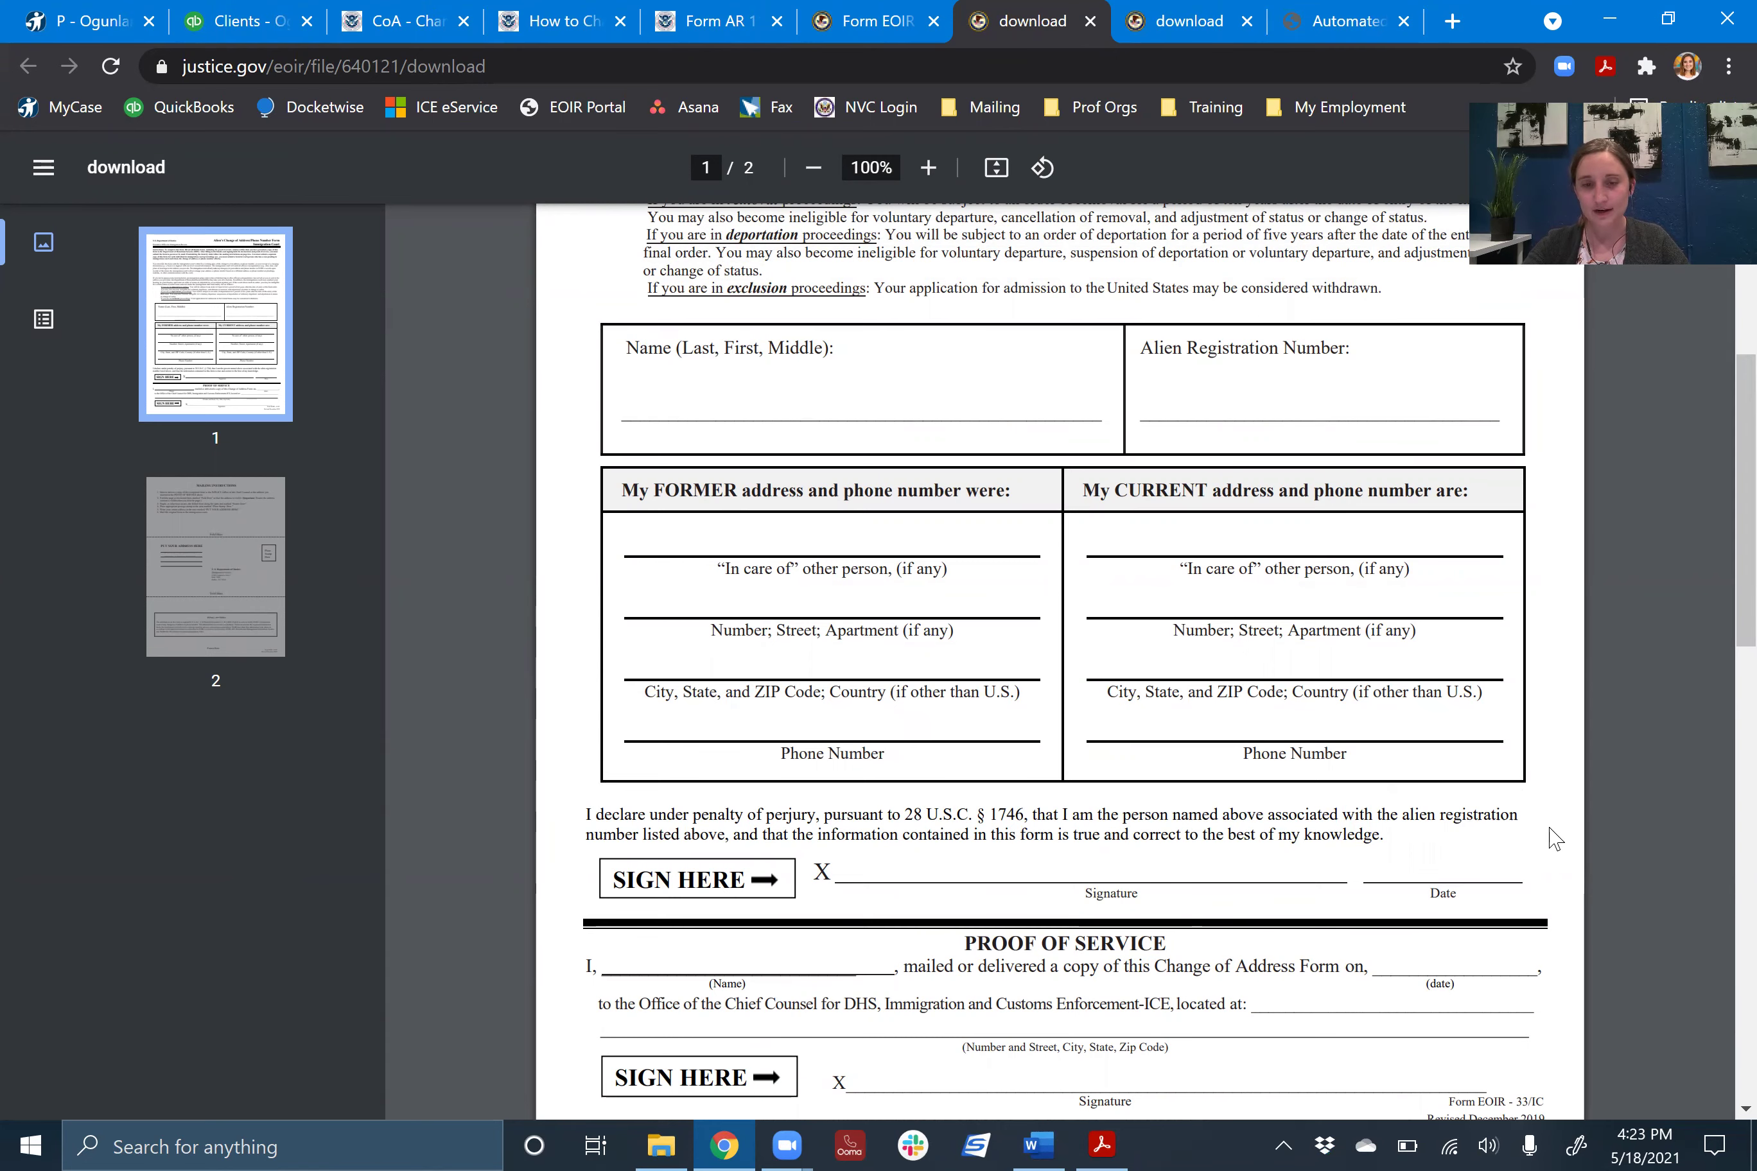
pyautogui.scroll(-3, 1549, 838)
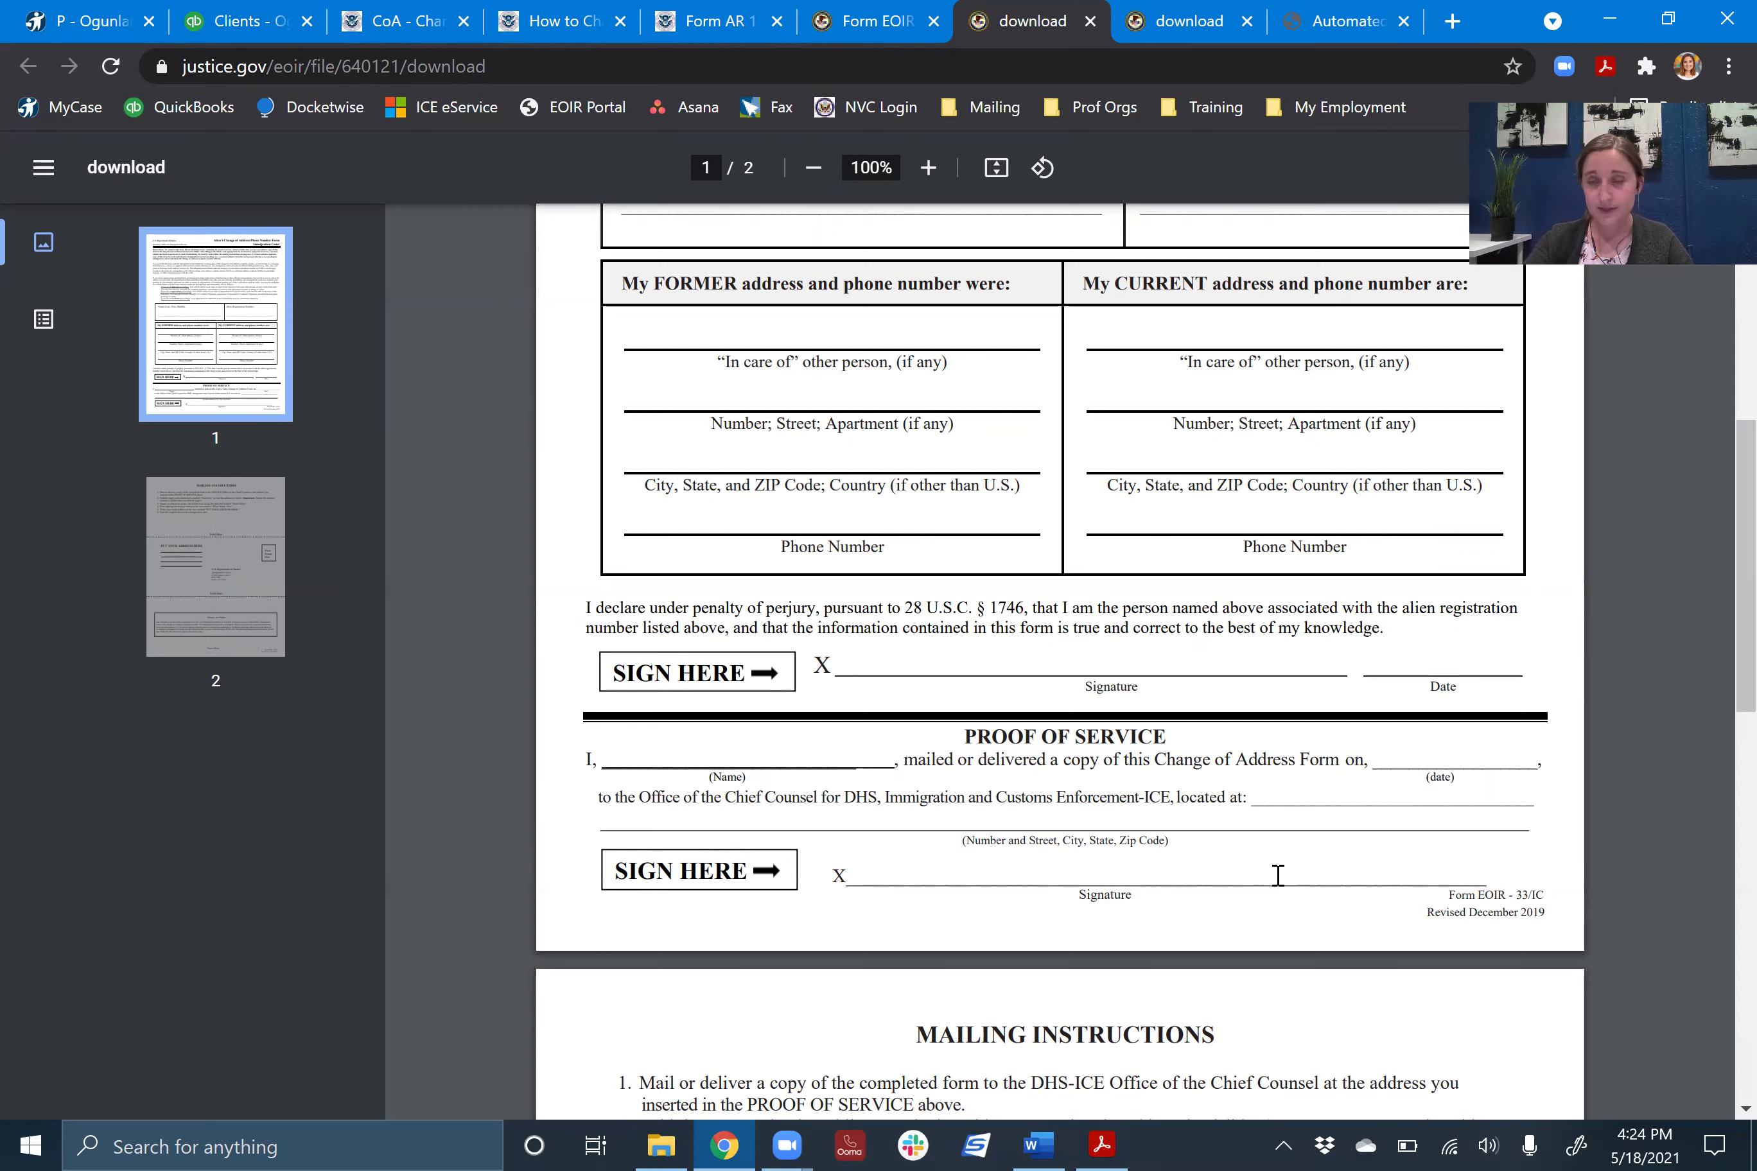
pyautogui.scroll(5, 1203, 513)
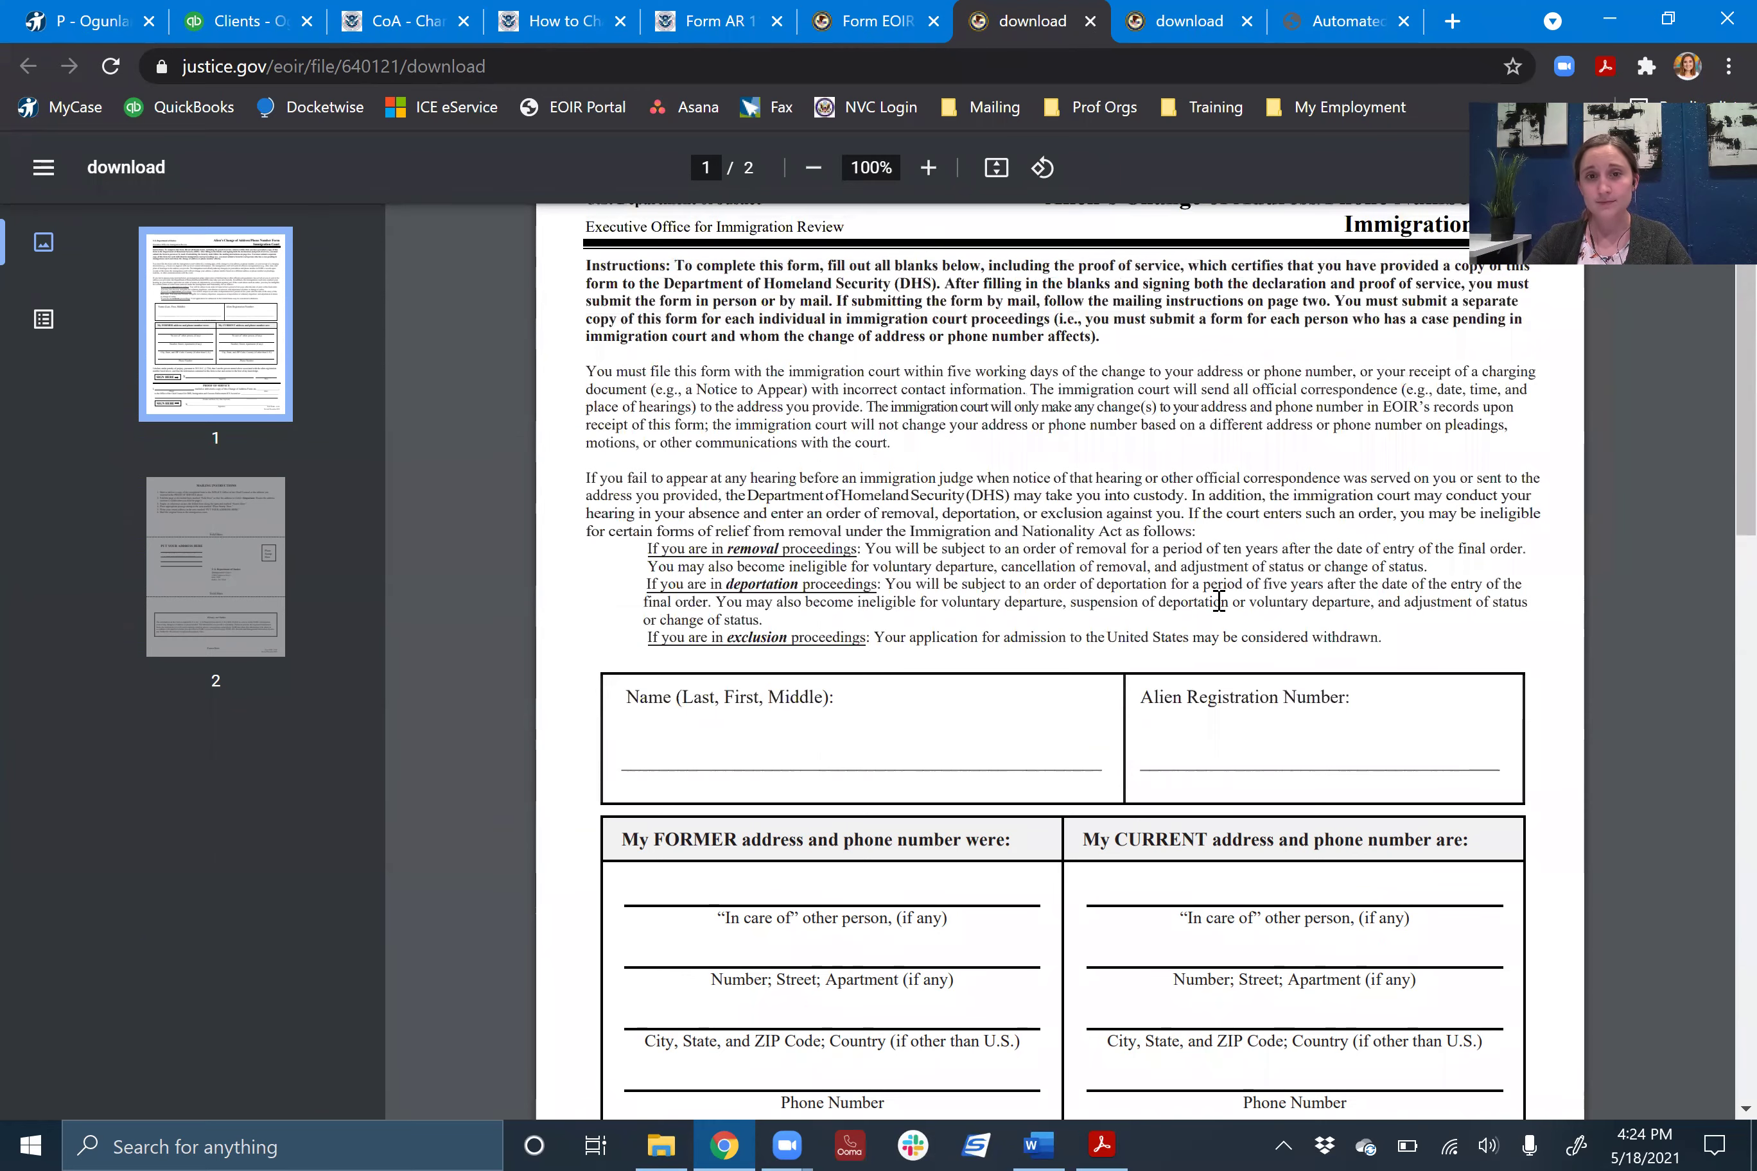
pyautogui.scroll(-5, 1218, 601)
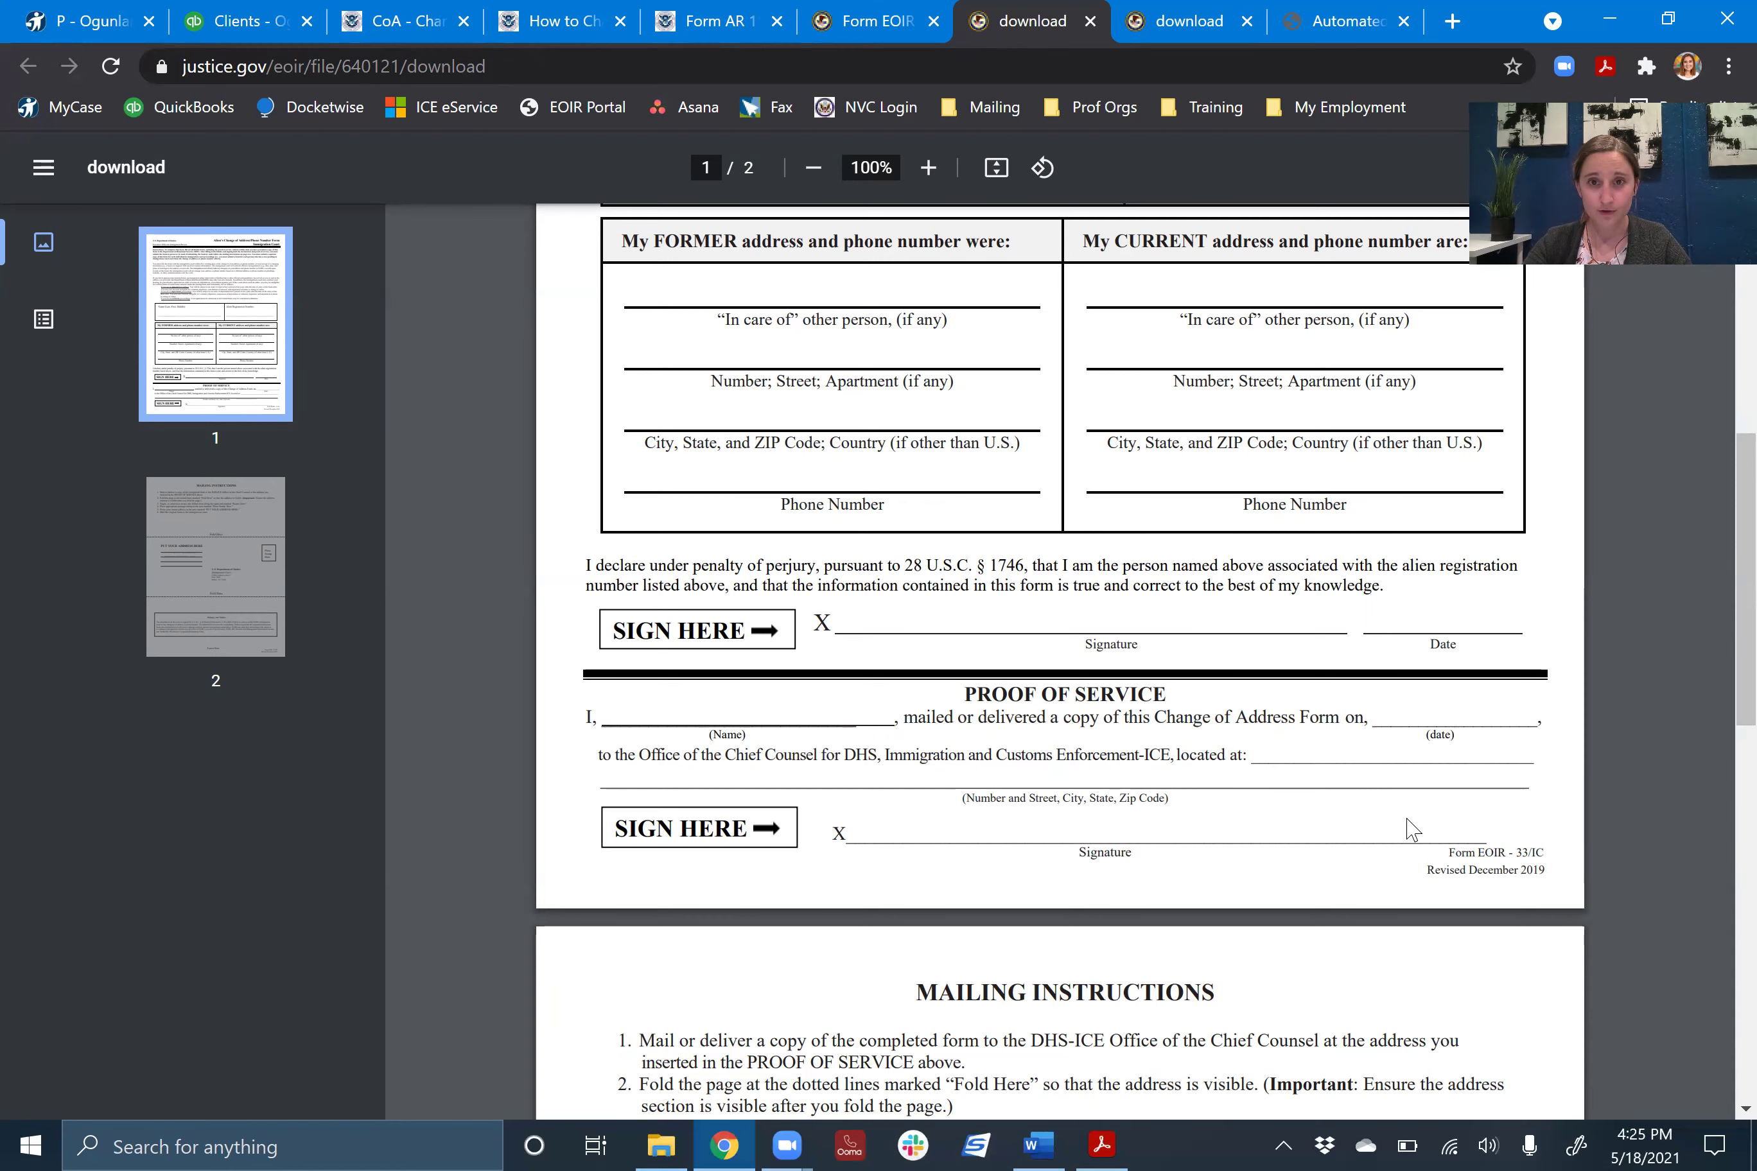
pyautogui.scroll(5, 1481, 846)
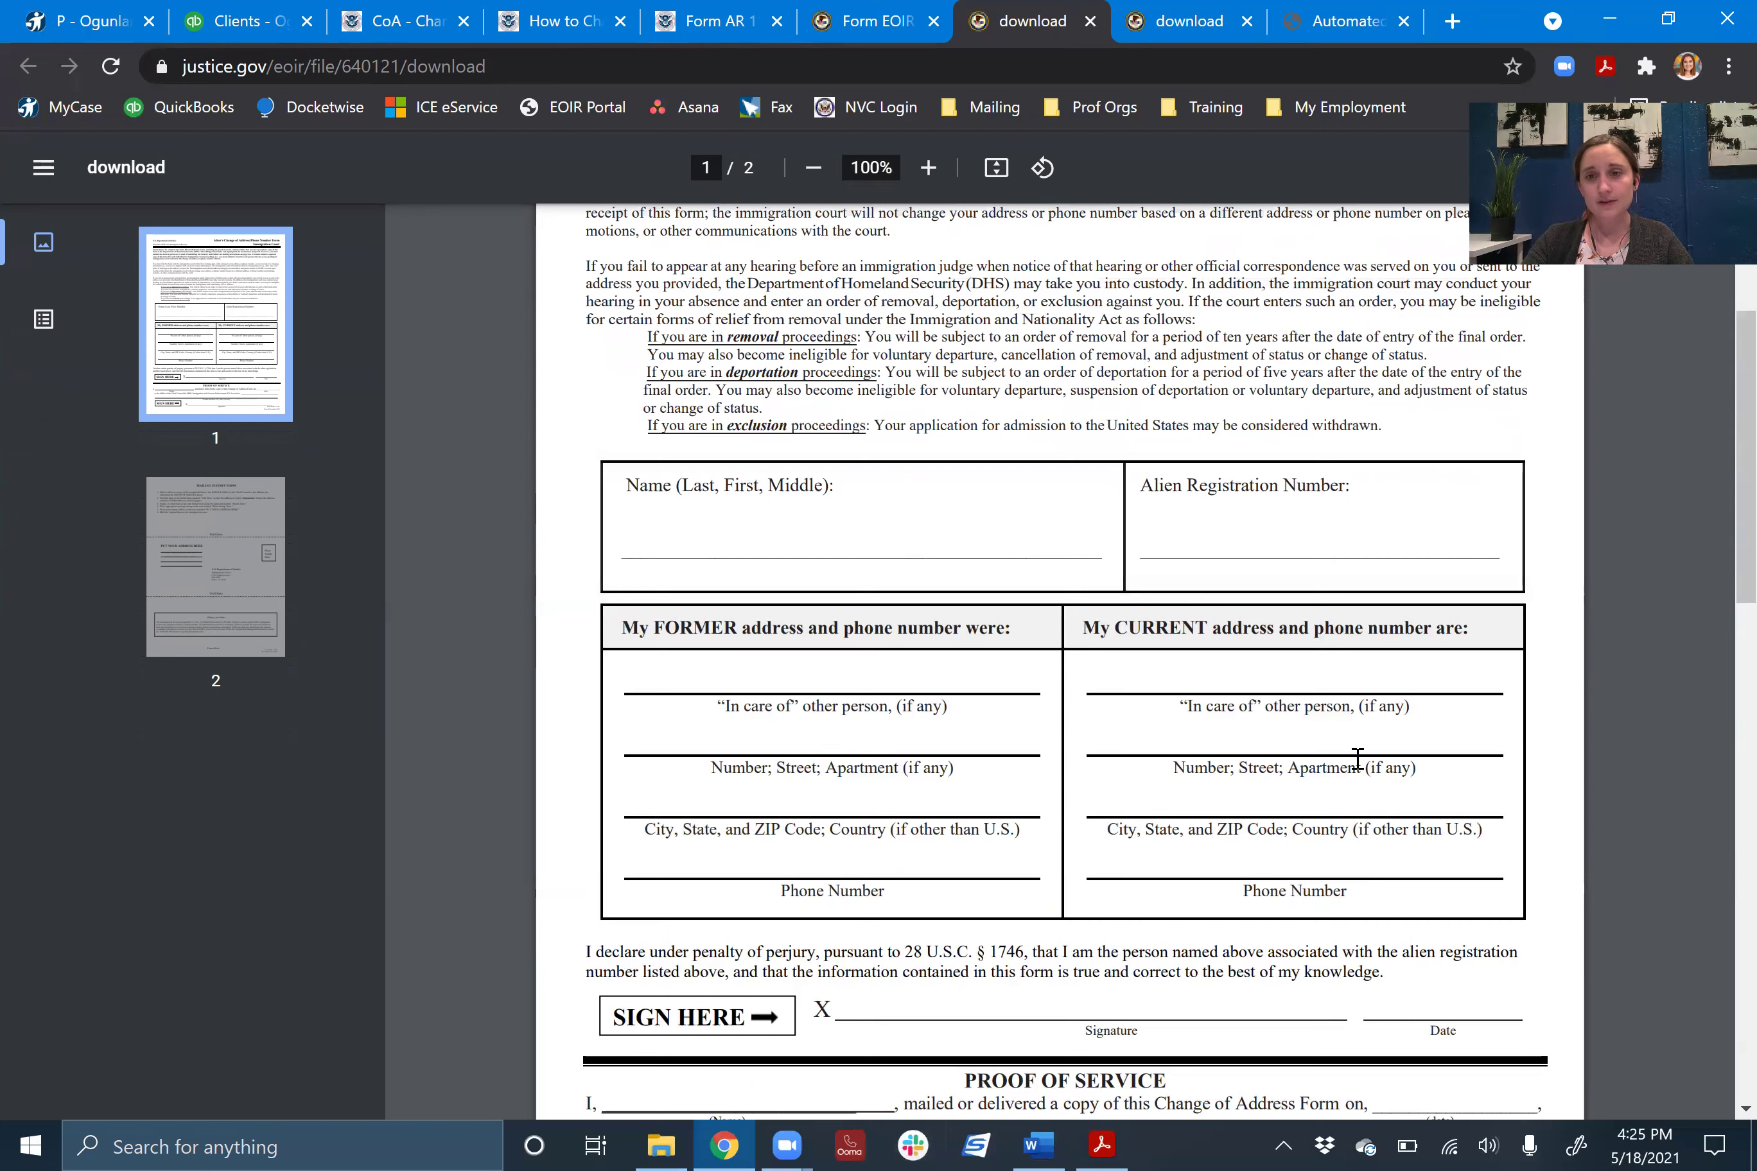
pyautogui.scroll(-2, 1432, 745)
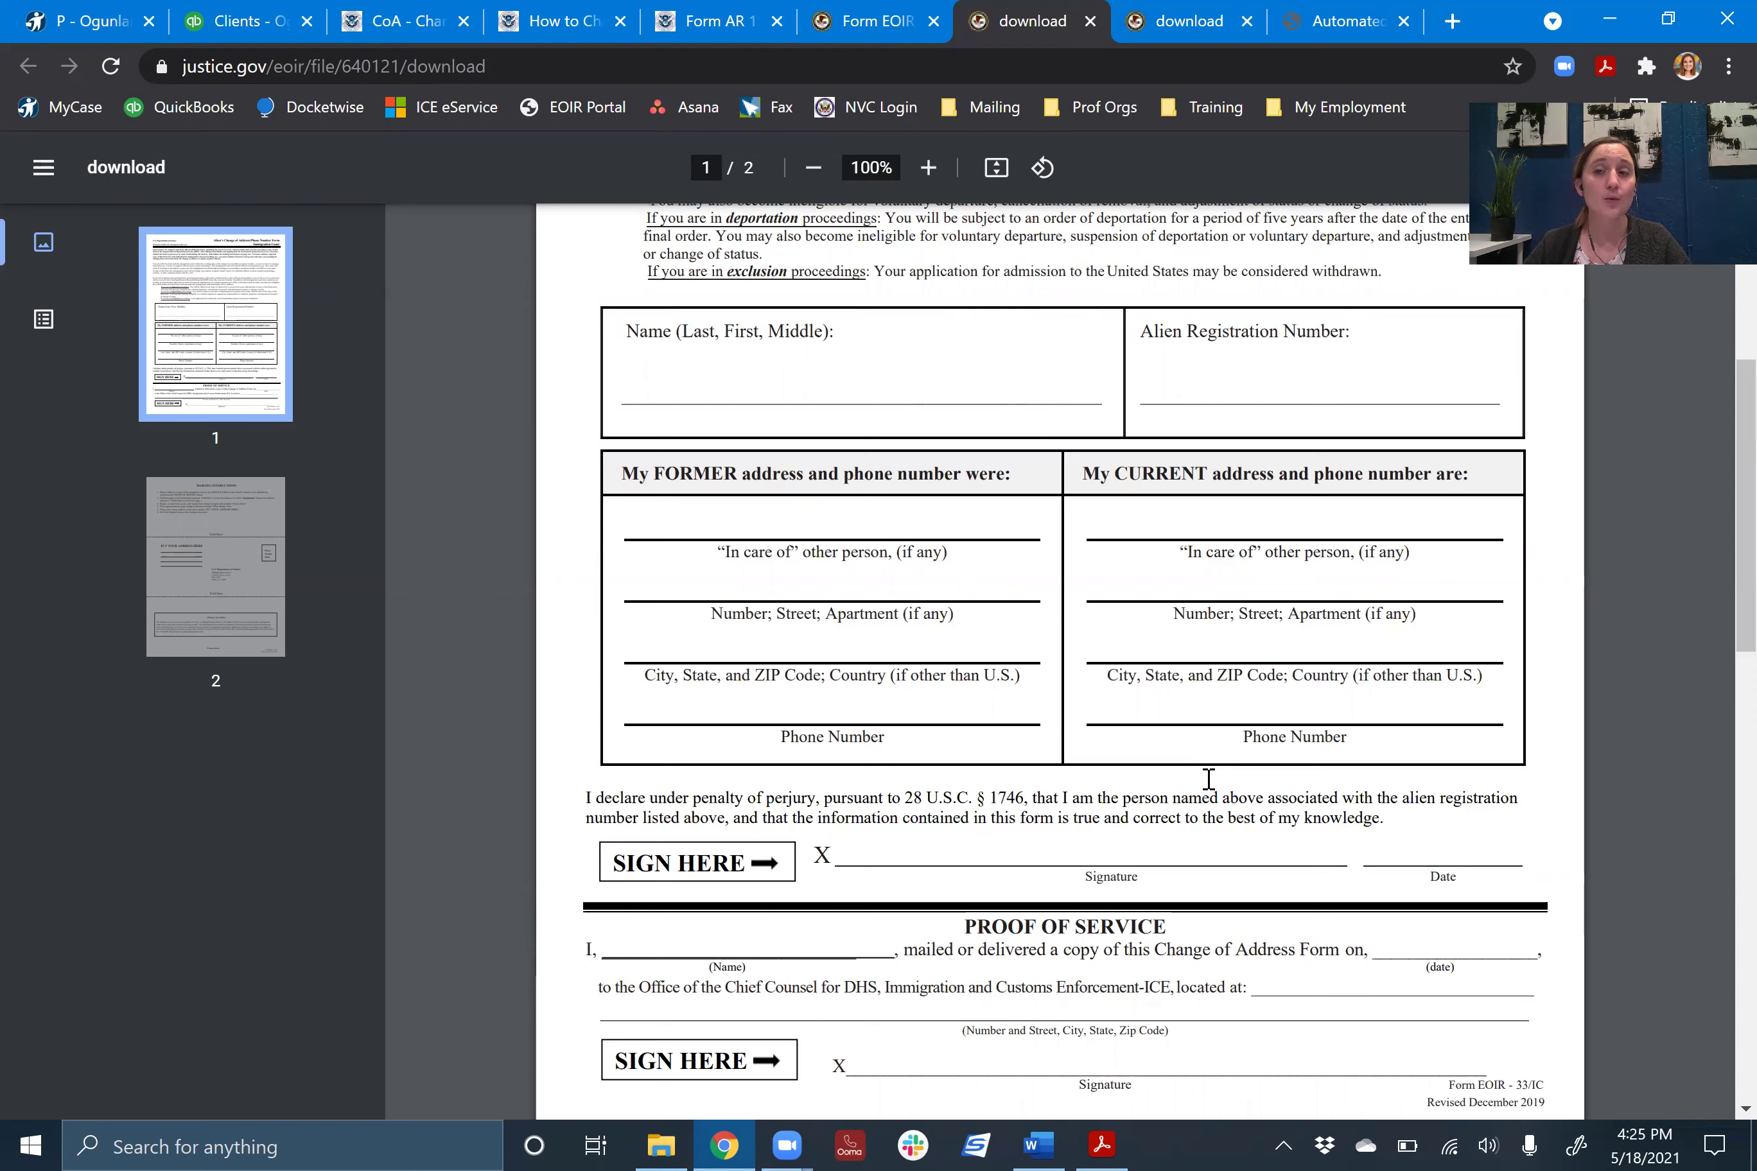
pyautogui.click(850, 50)
pyautogui.scroll(20, 1211, 592)
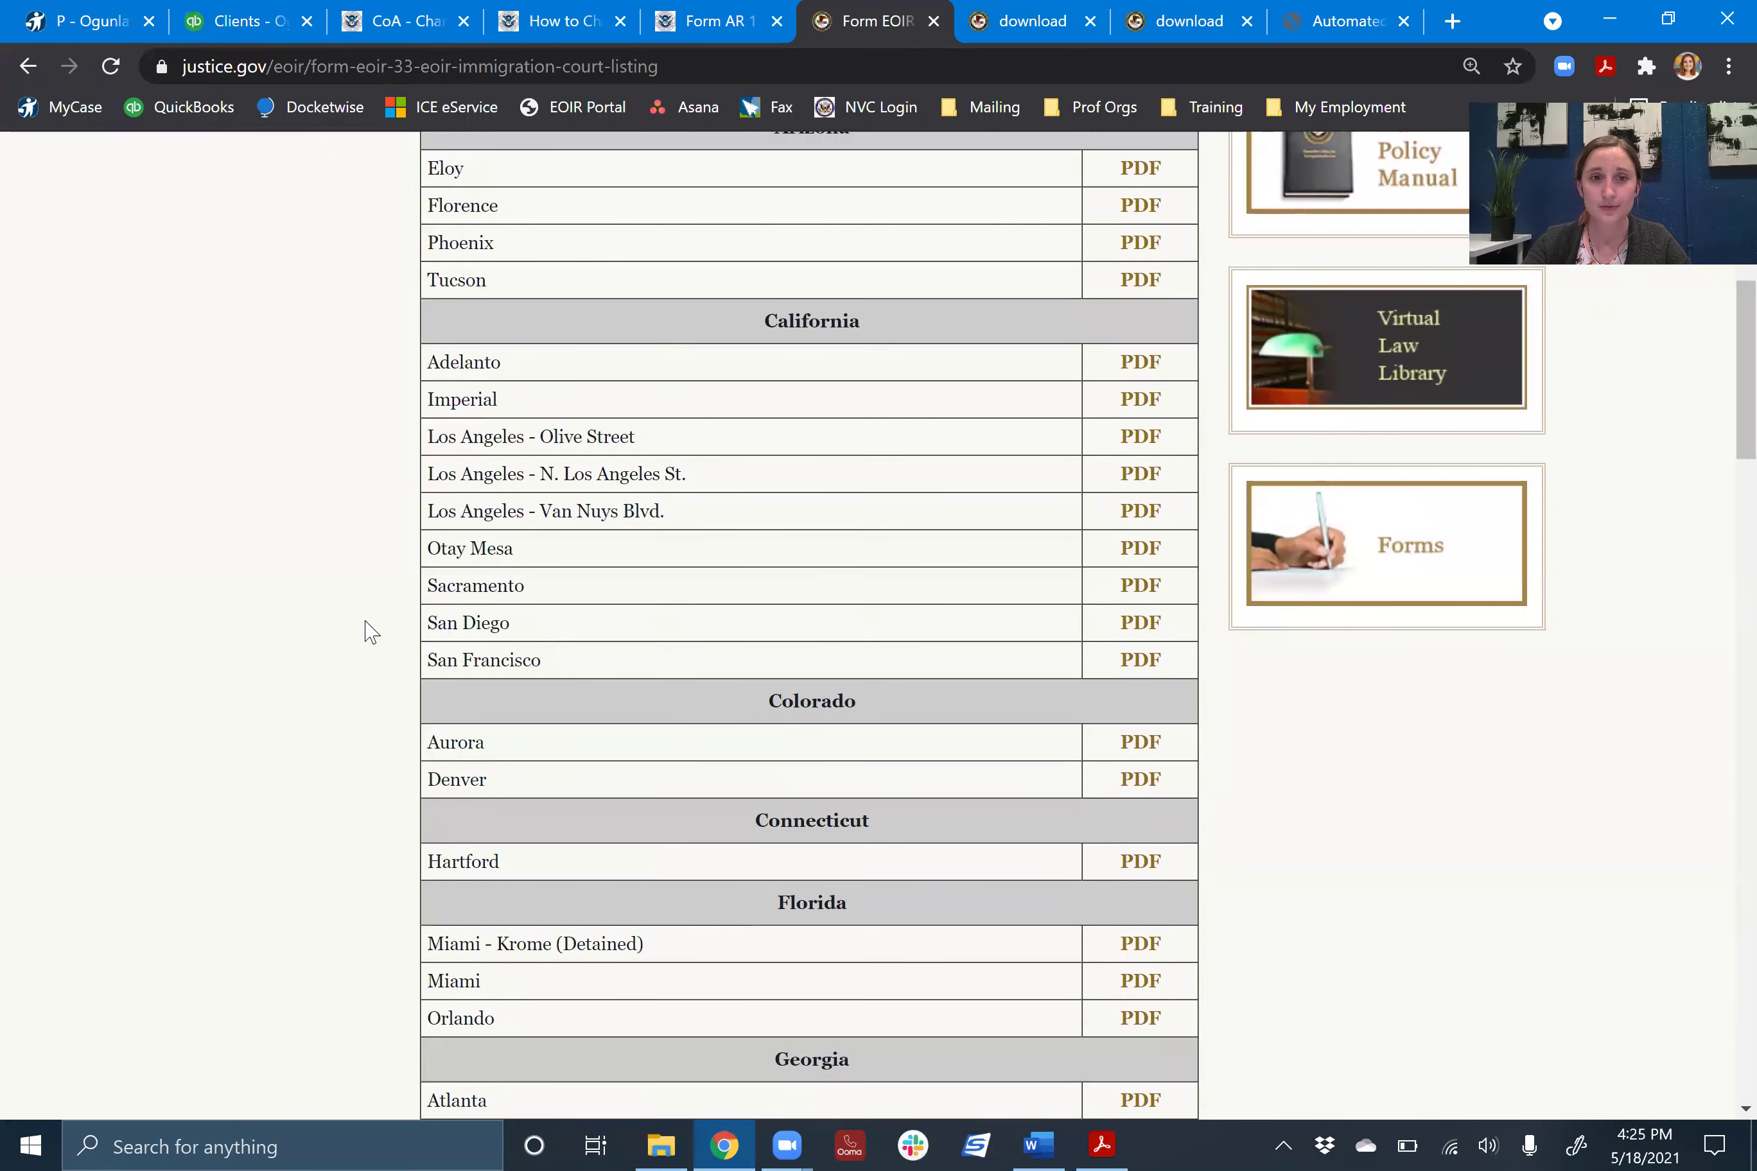
pyautogui.scroll(10, 304, 631)
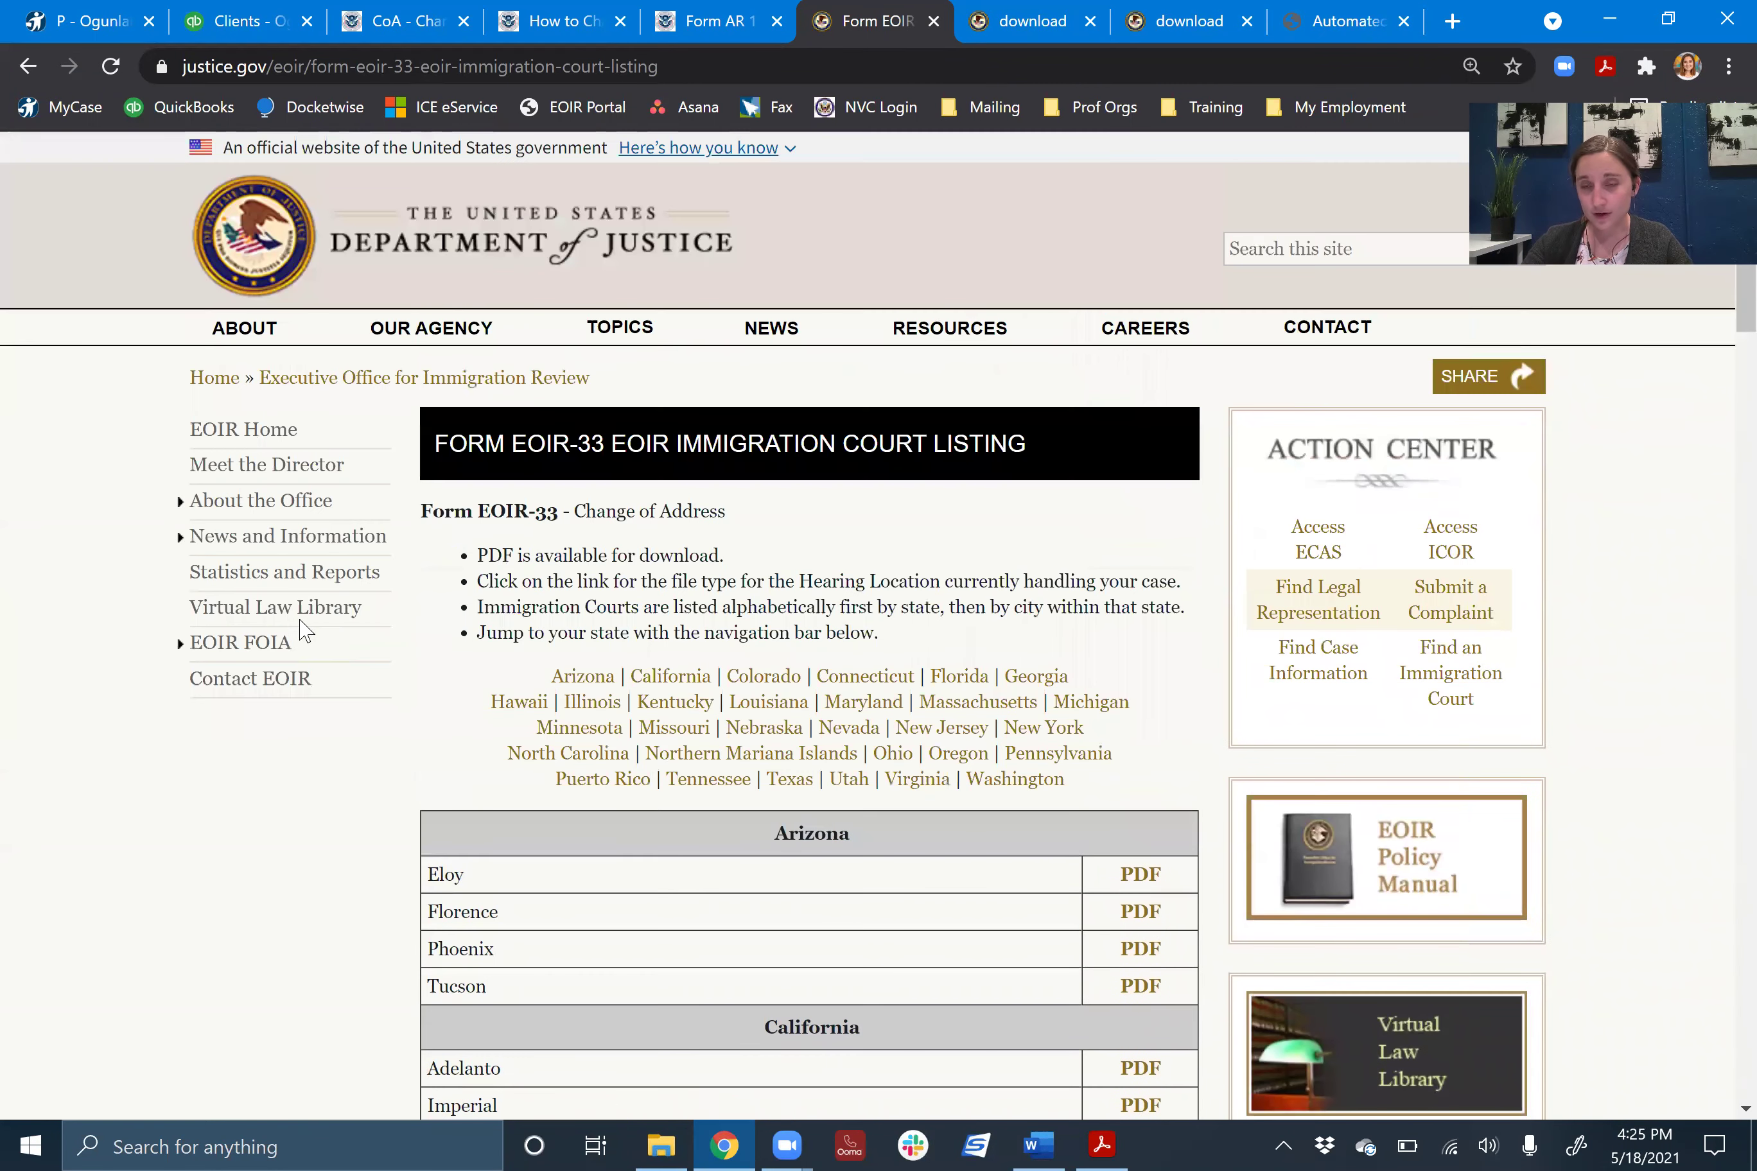
pyautogui.scroll(-1, 1587, 831)
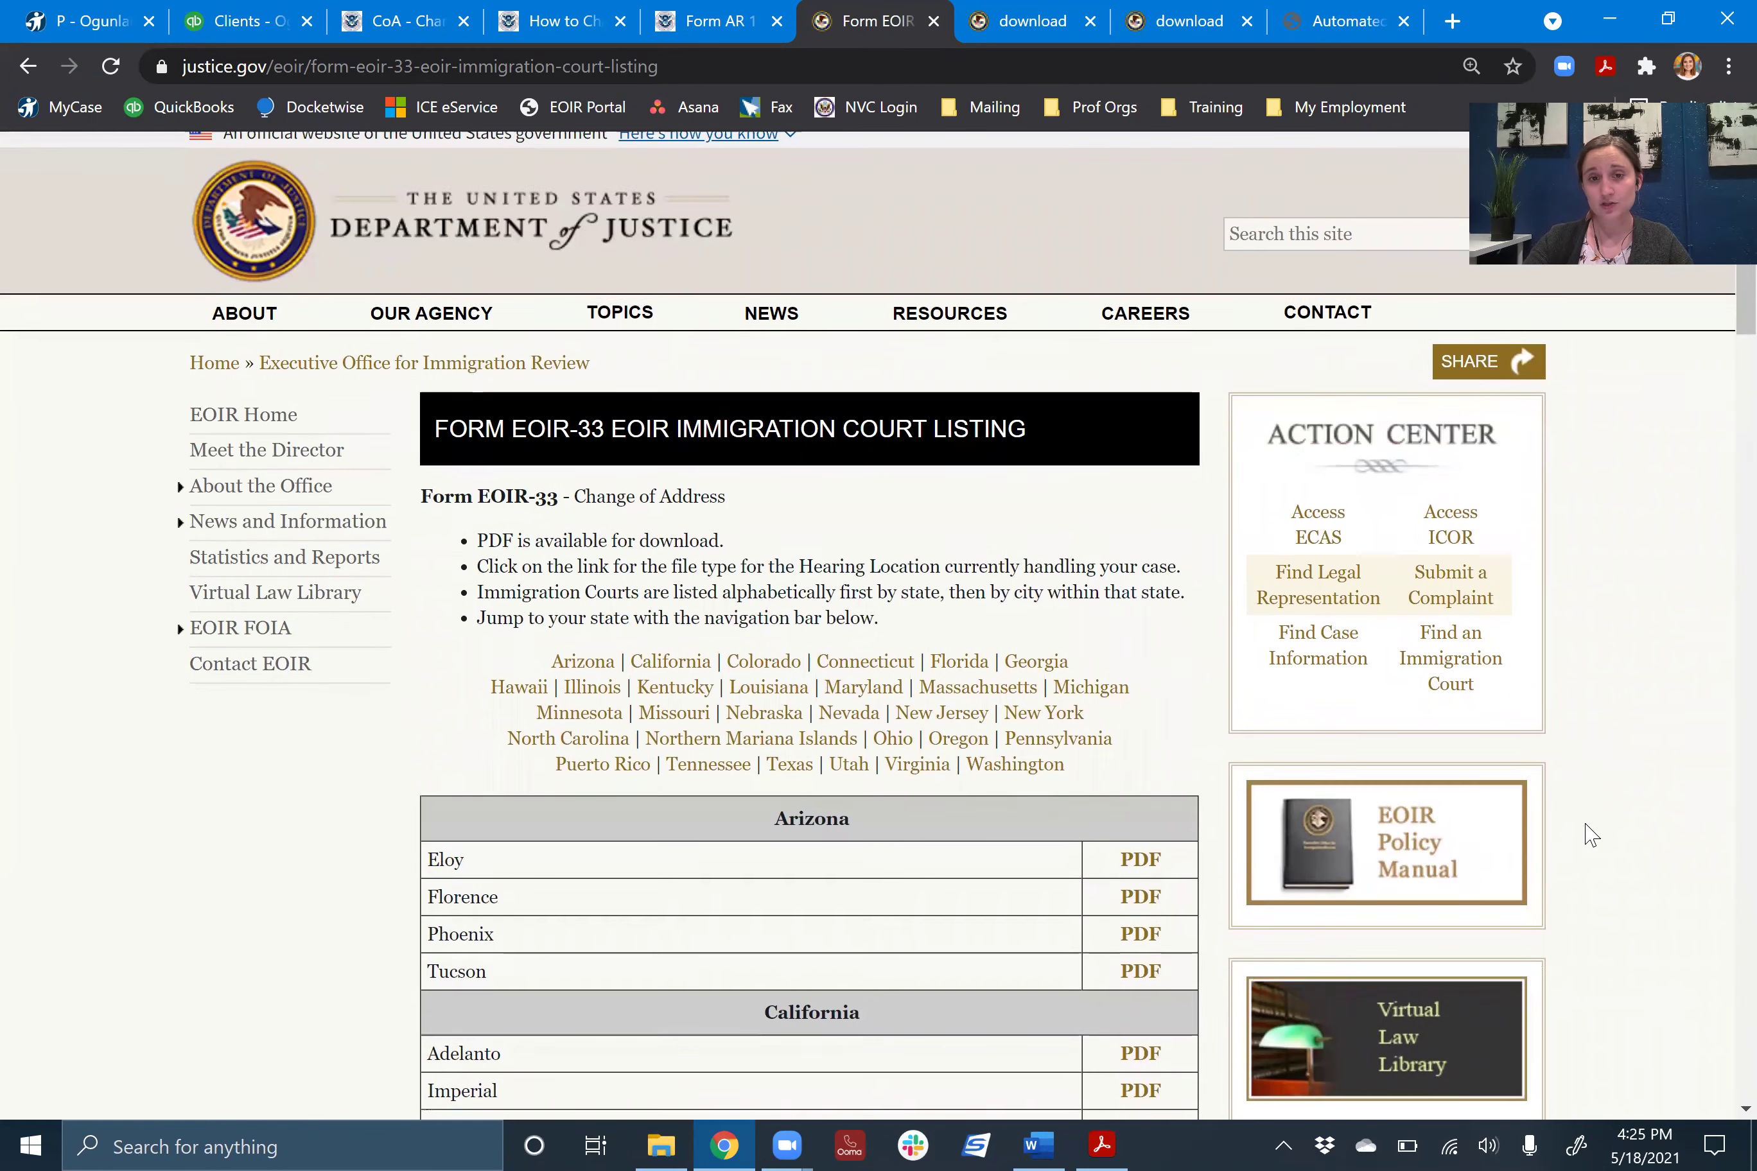
pyautogui.scroll(-3, 982, 890)
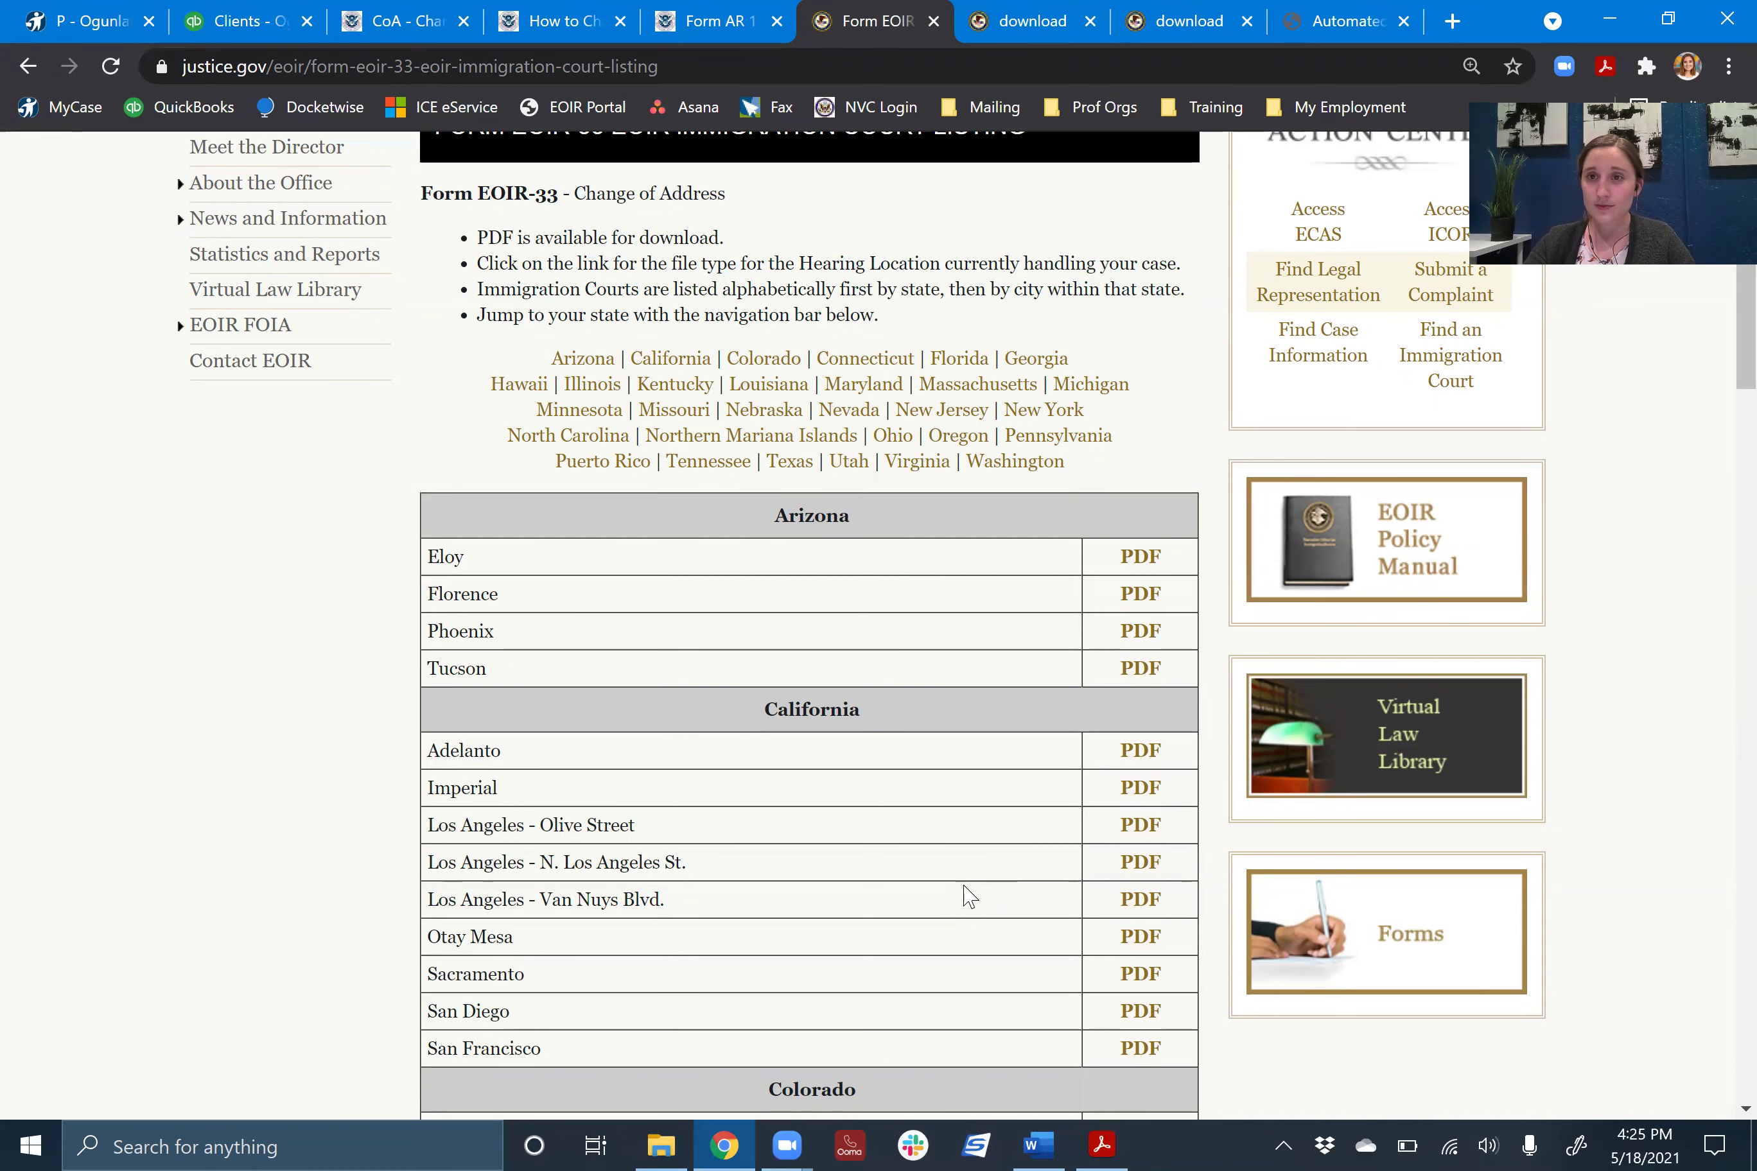
pyautogui.scroll(-3, 969, 897)
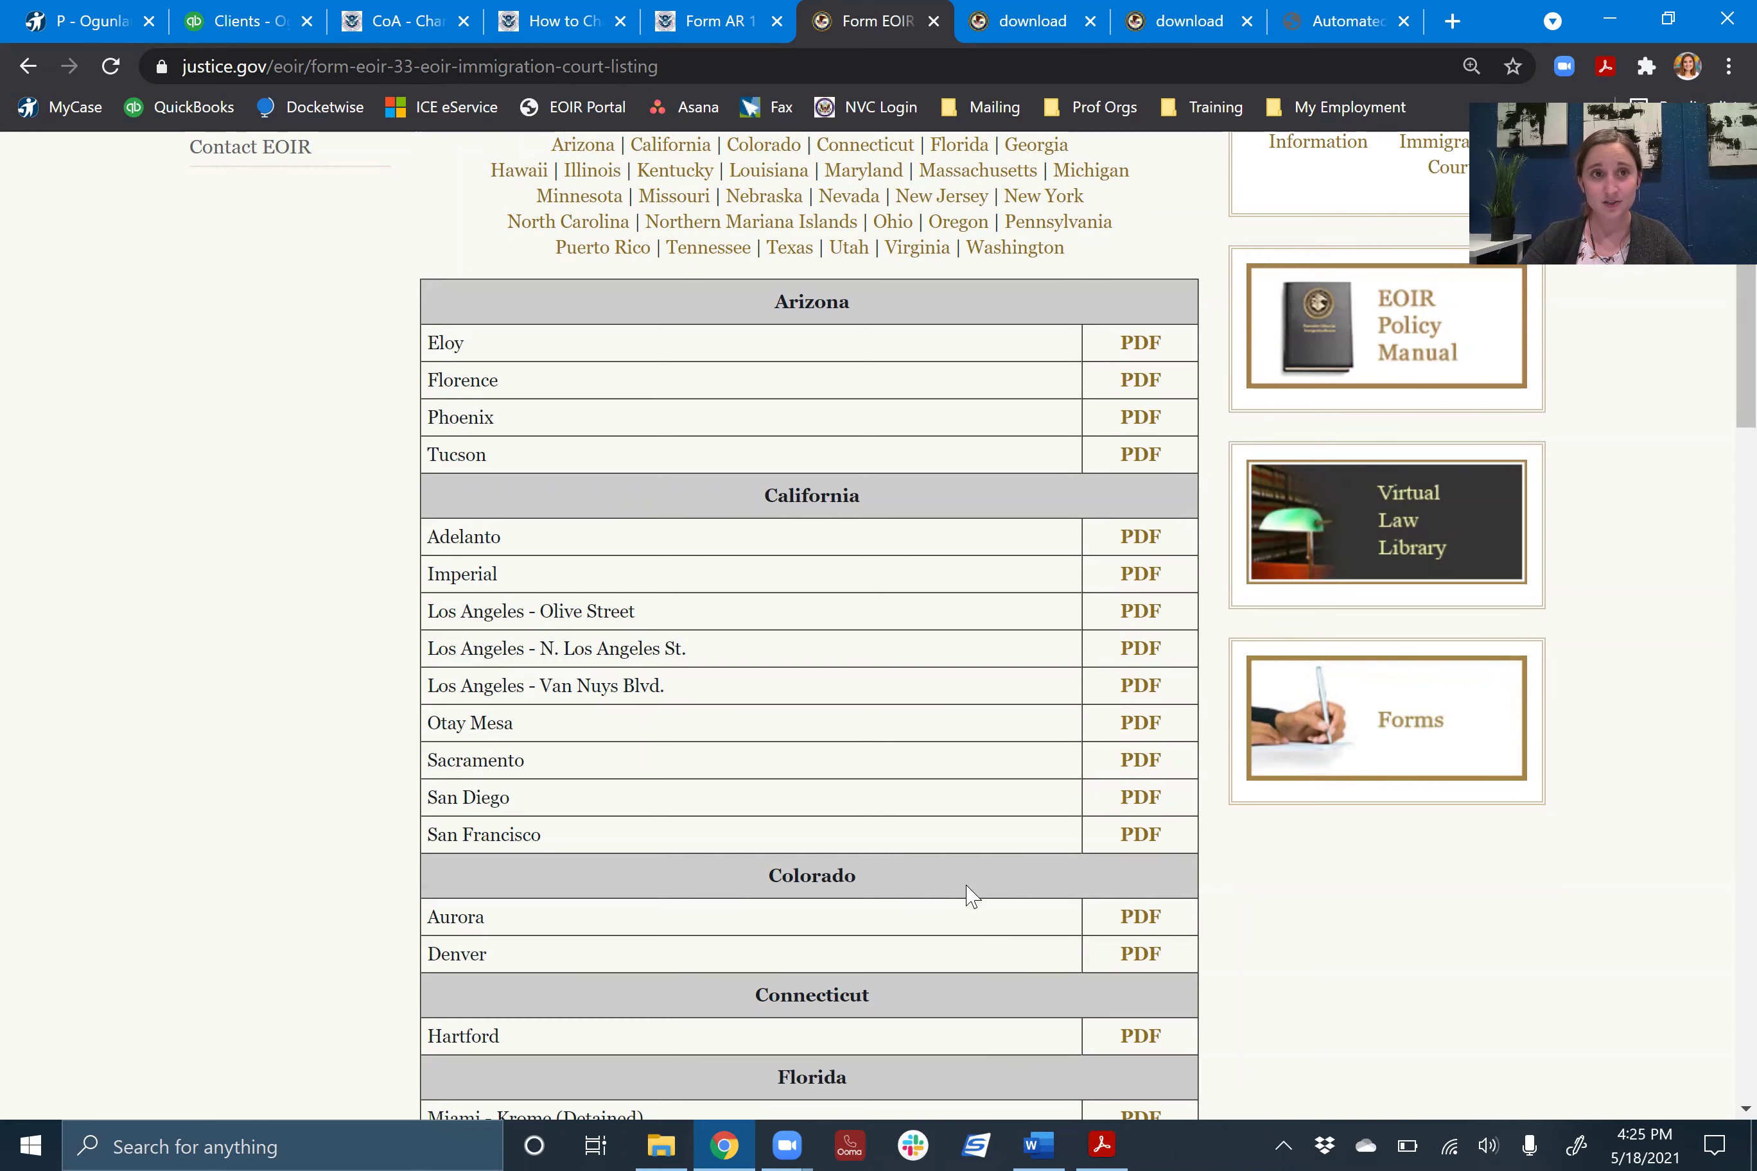
# - Copy the client's A-Number from the MyCase Items & Info custom fields and return to the EOIR tab
pyautogui.click(61, 16)
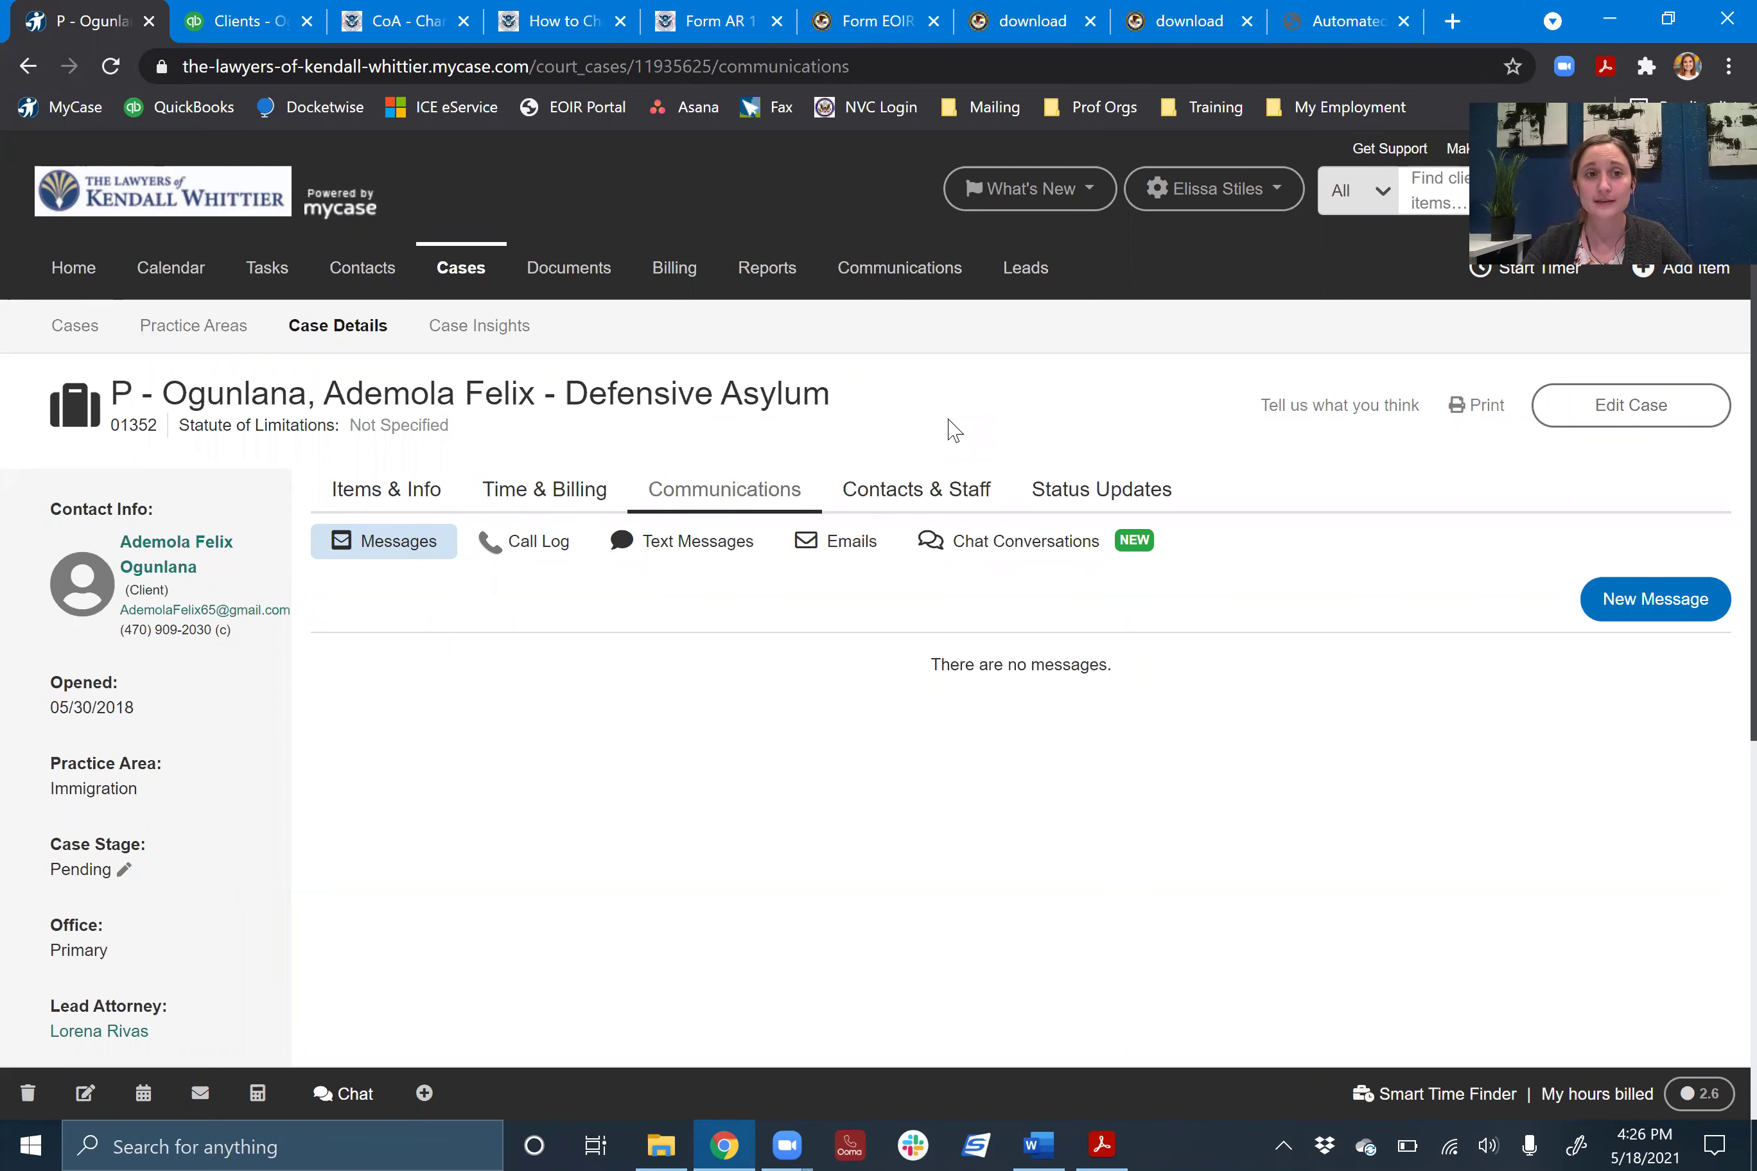
pyautogui.click(382, 503)
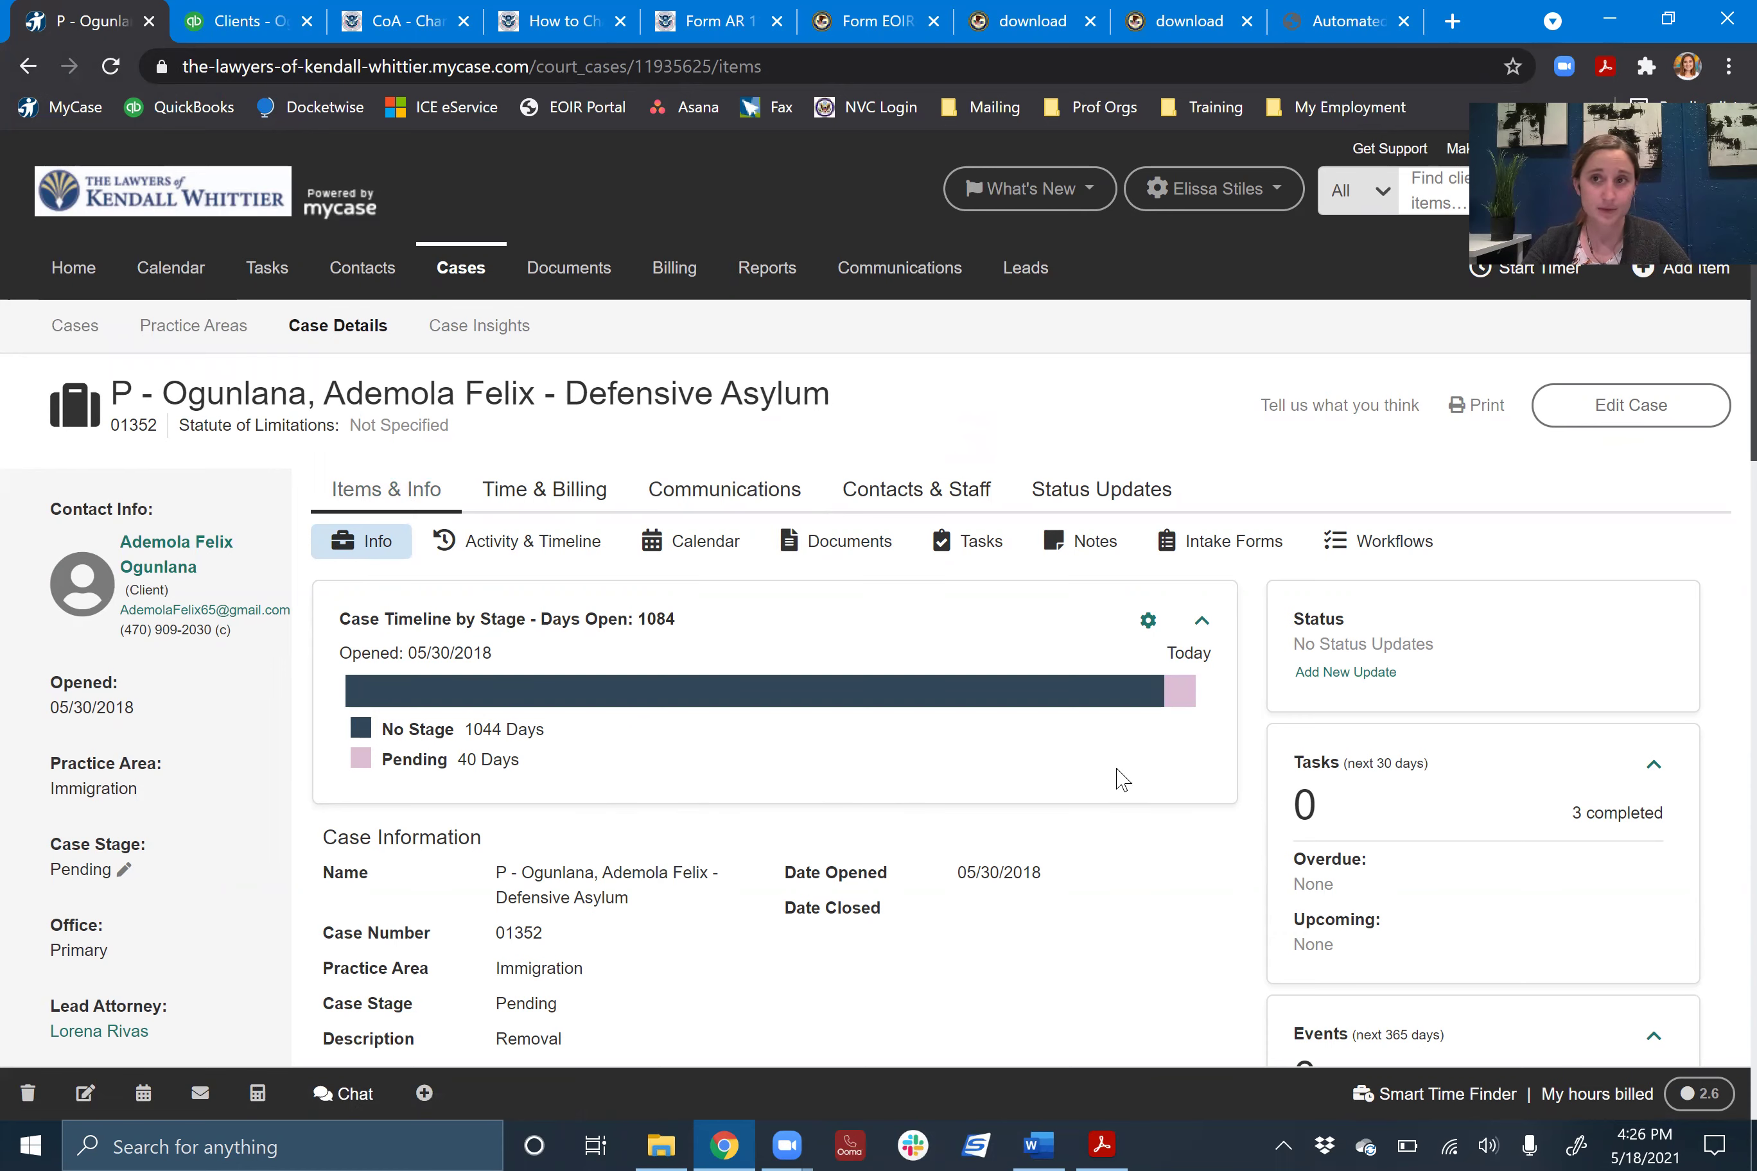
pyautogui.scroll(-9, 782, 869)
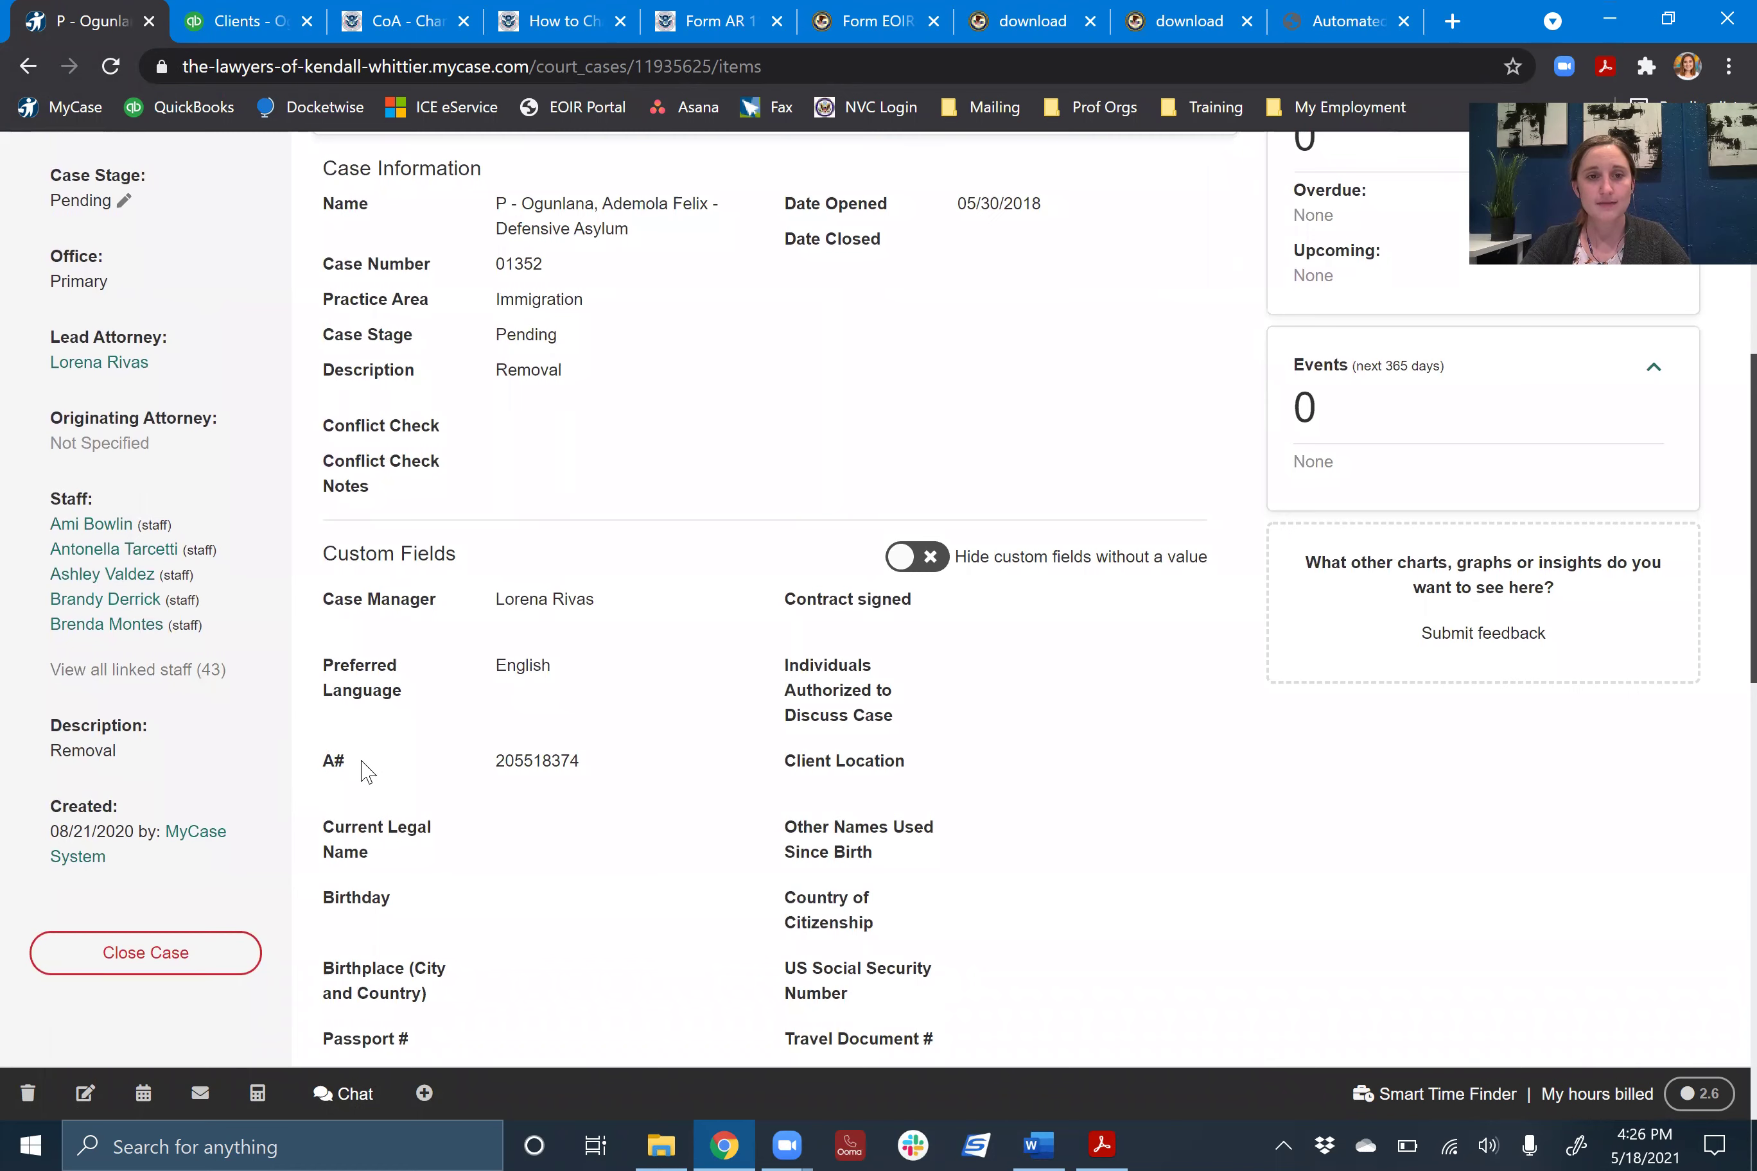
pyautogui.doubleClick(548, 756)
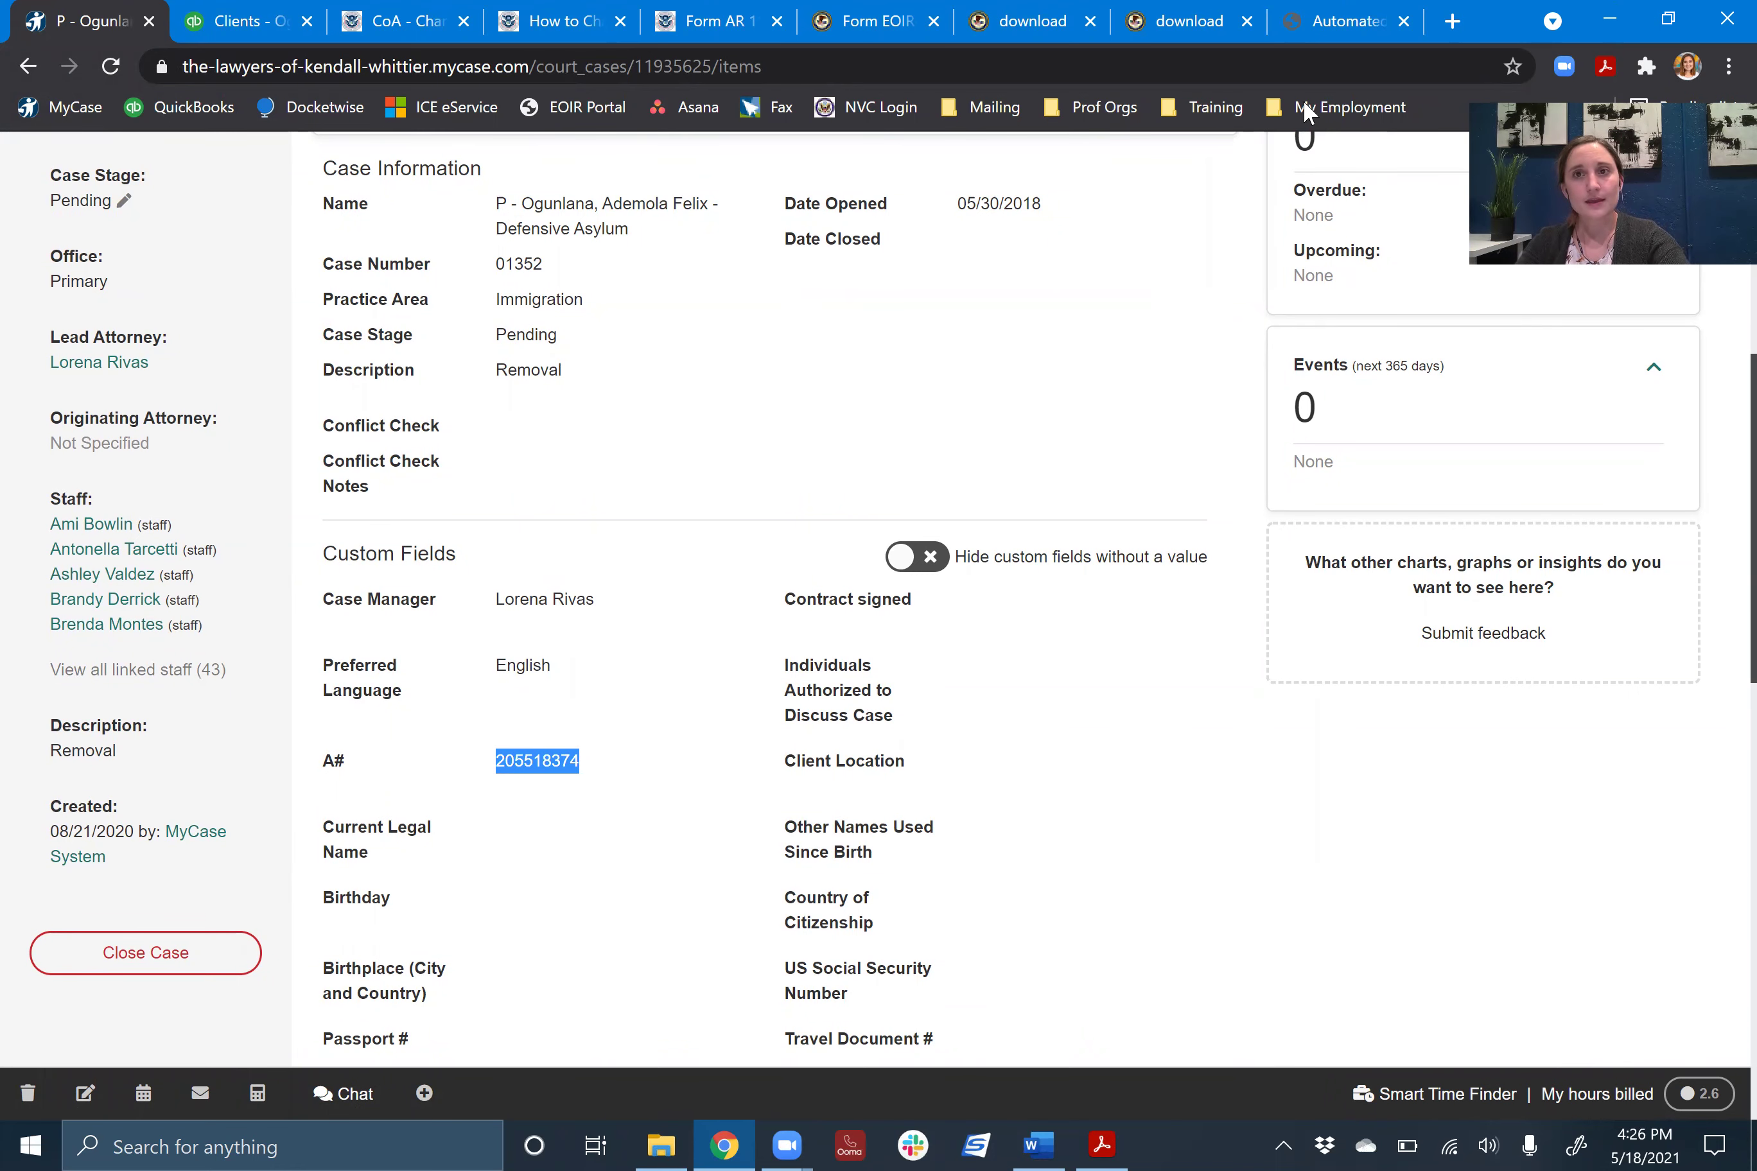
pyautogui.click(1302, 22)
# - Search 'eoir portal' in a new tab and open the Automated Case Information page
pyautogui.click(1197, 41)
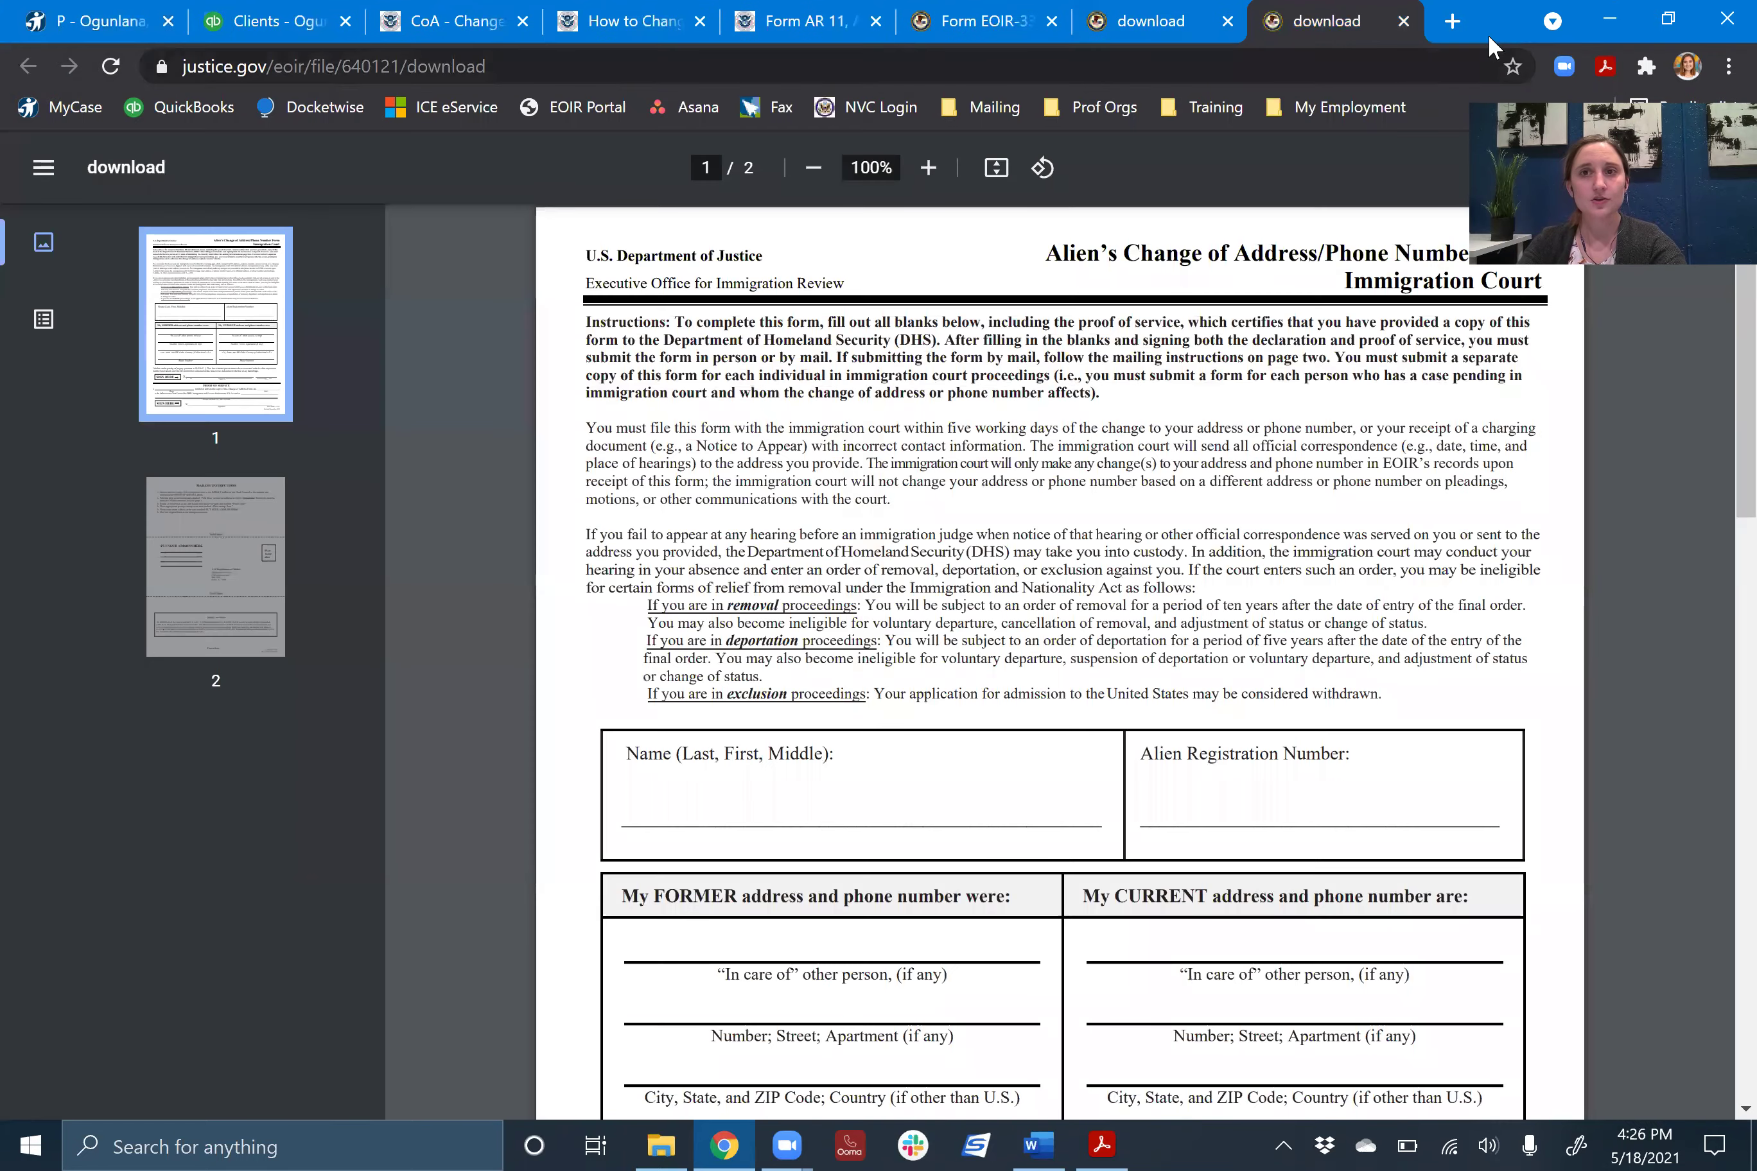
pyautogui.click(1452, 21)
pyautogui.write('eoir portal')
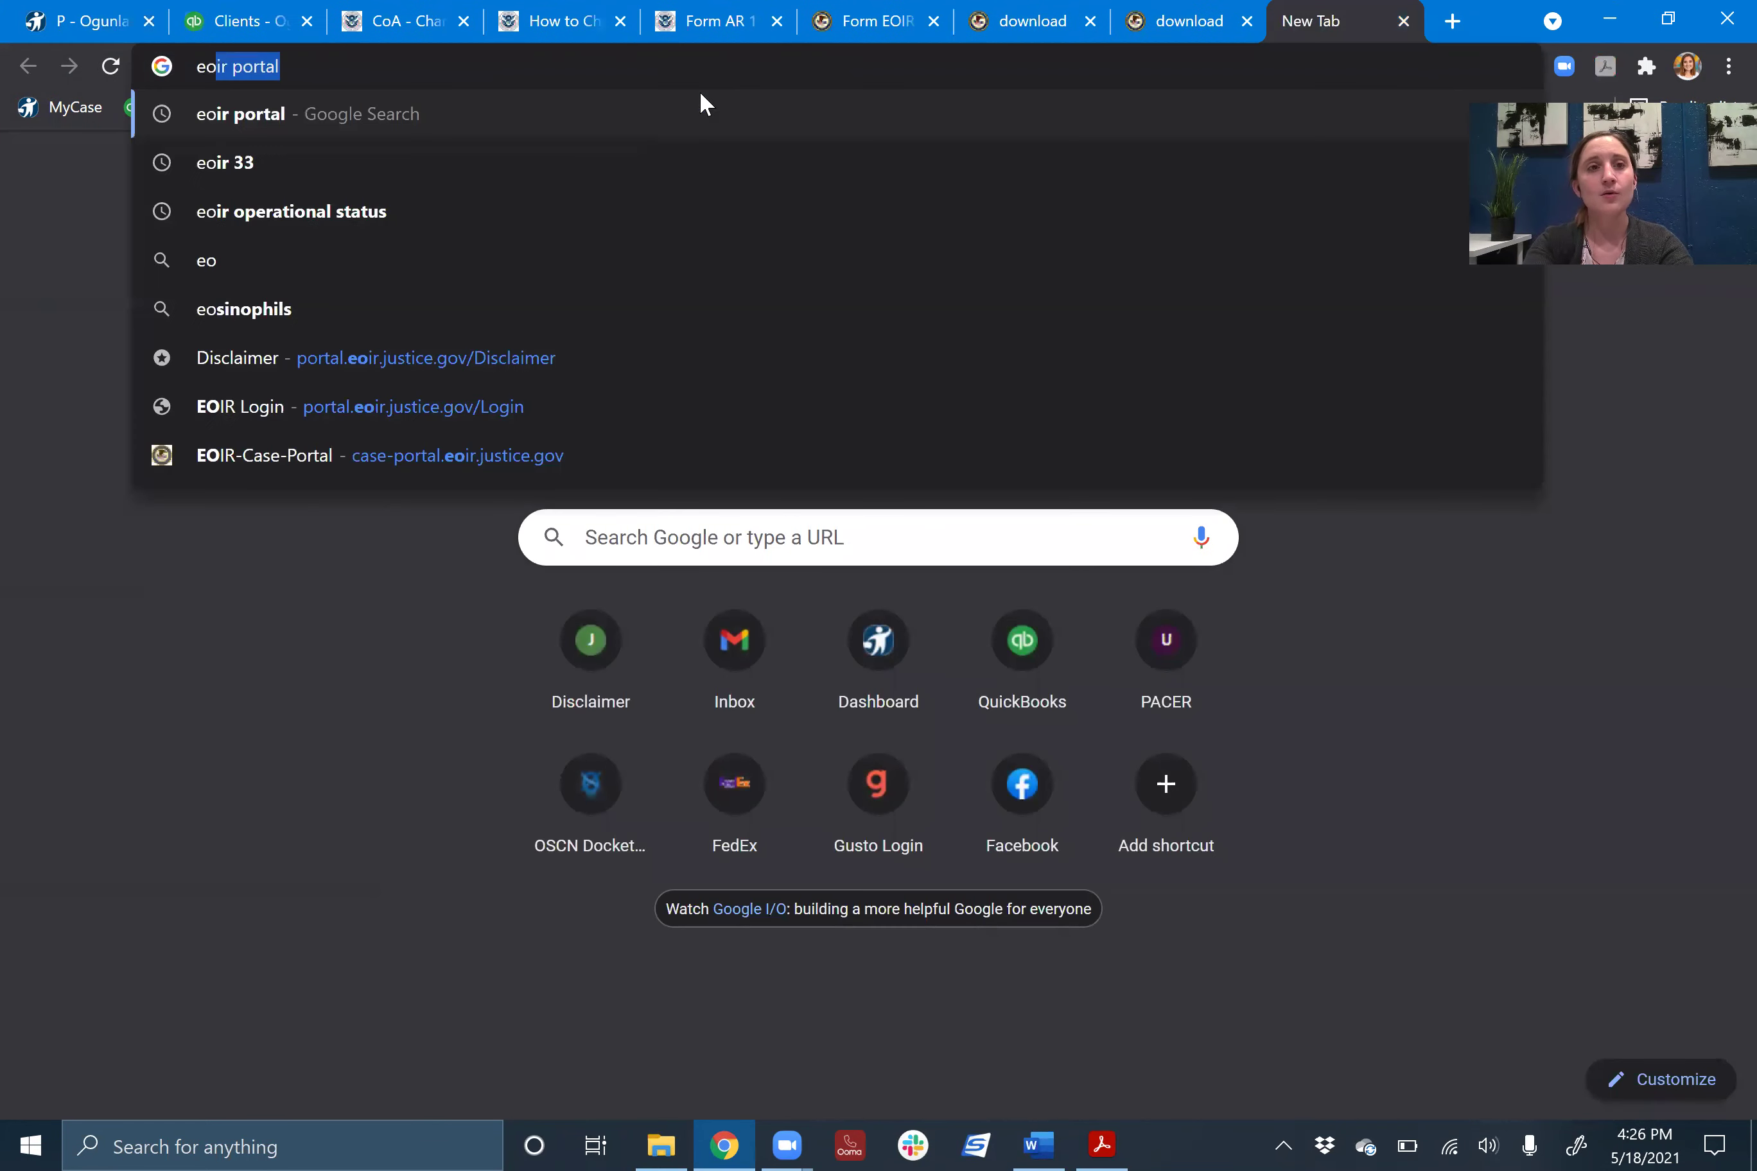
pyautogui.press('Return')
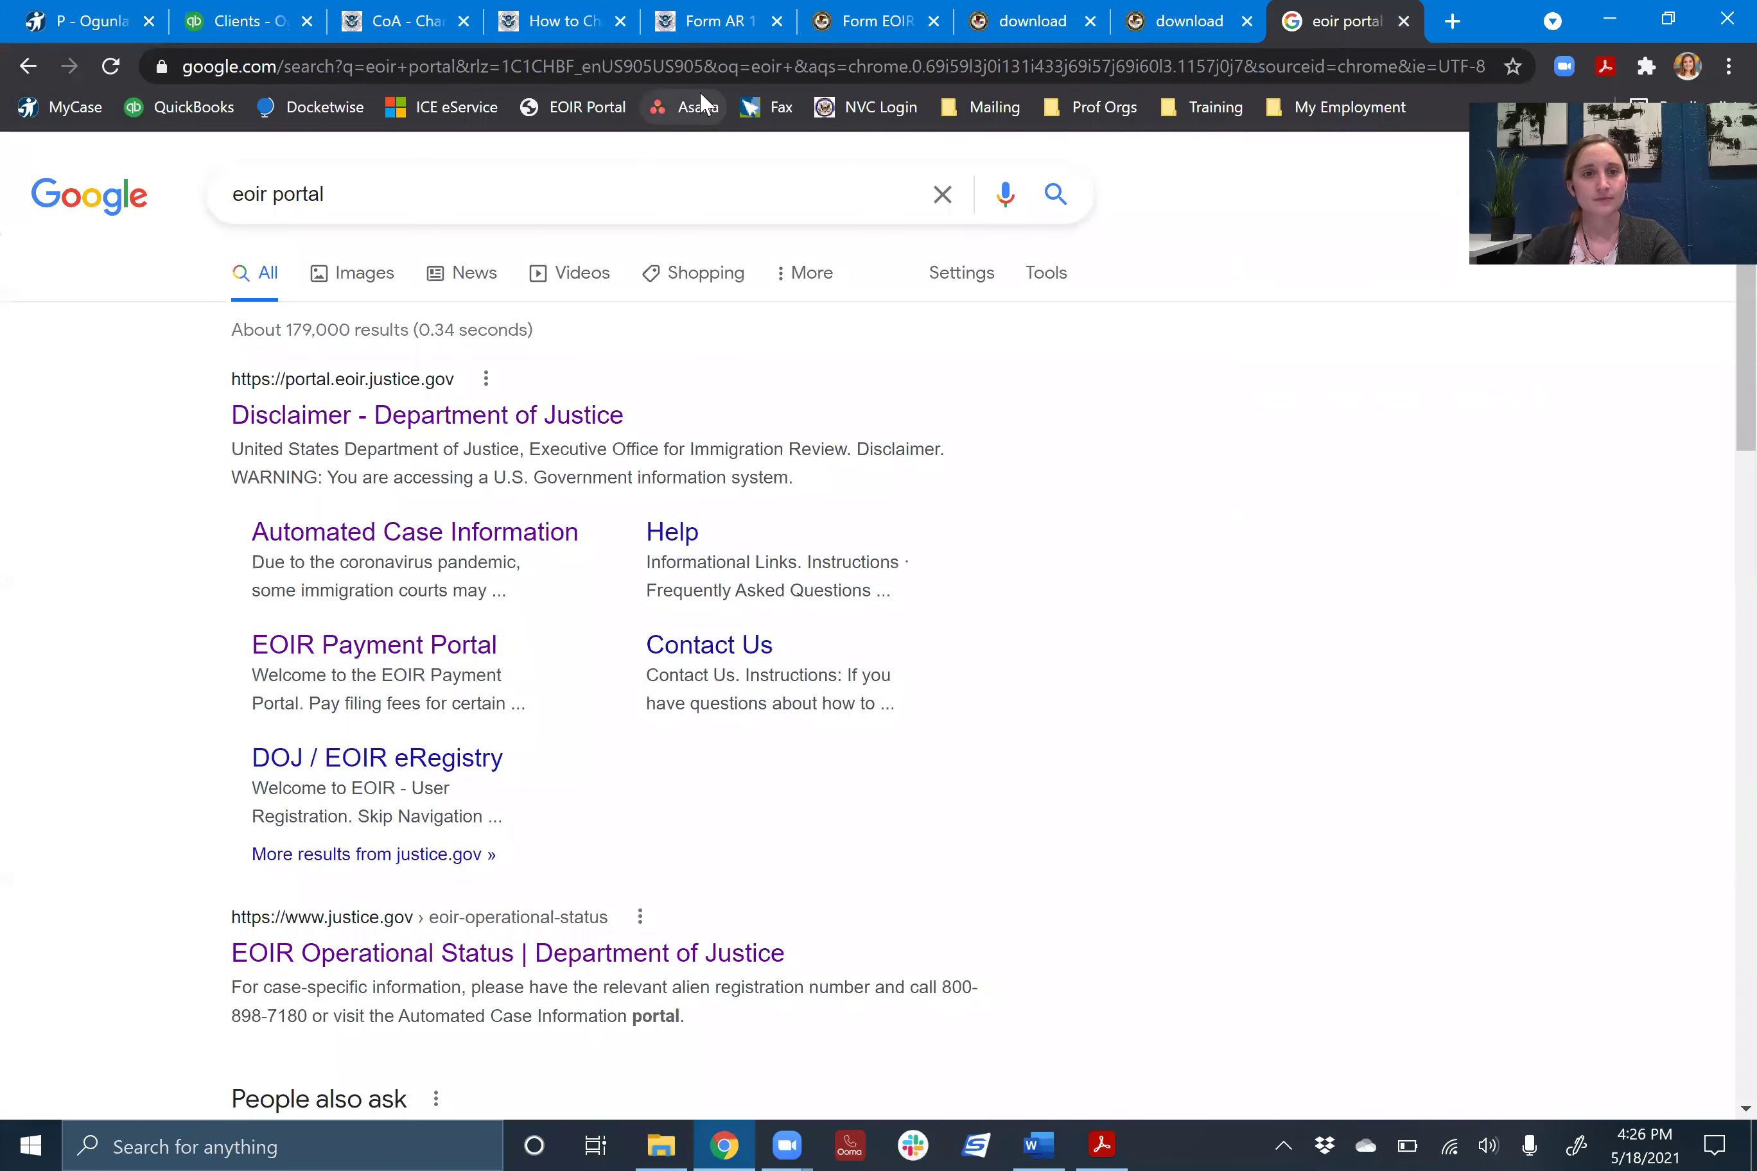
pyautogui.click(474, 541)
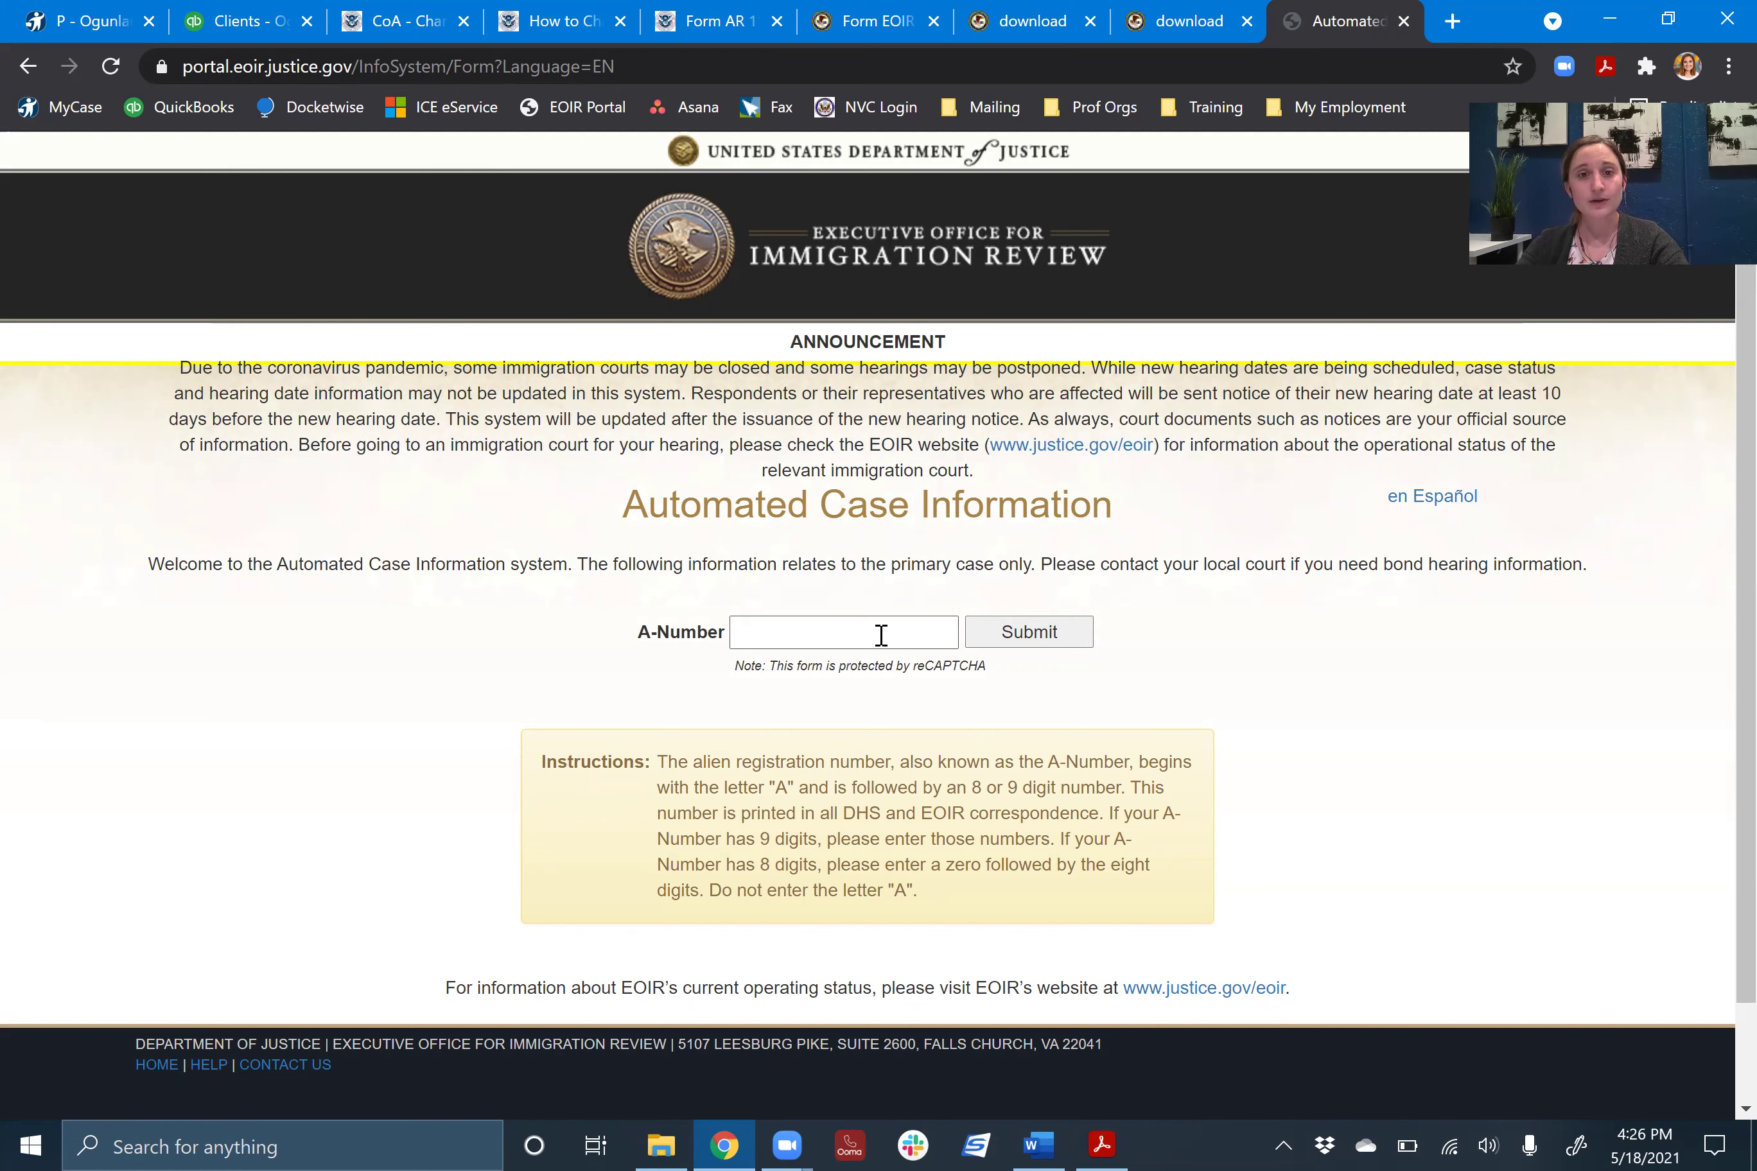
# - Paste the client's A-Number, submit the lookup, and highlight the Dallas court address
pyautogui.click(881, 634)
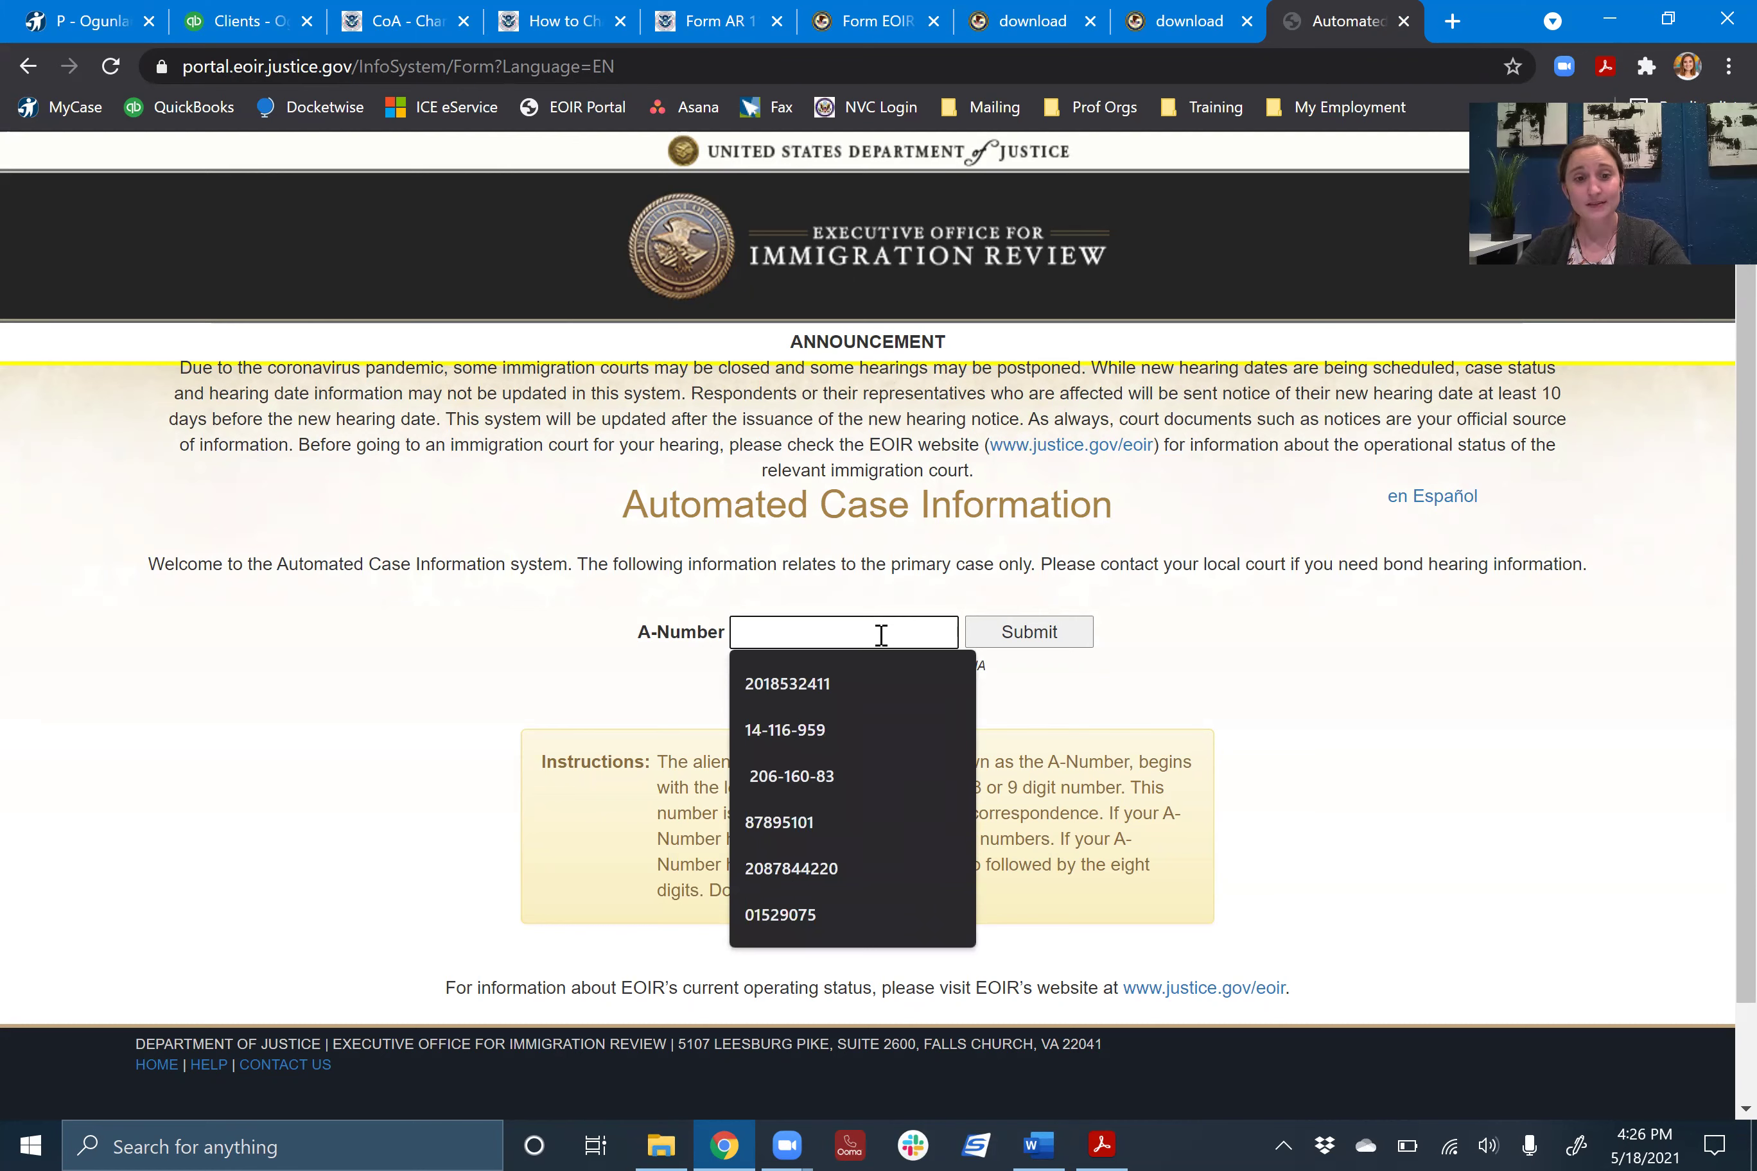
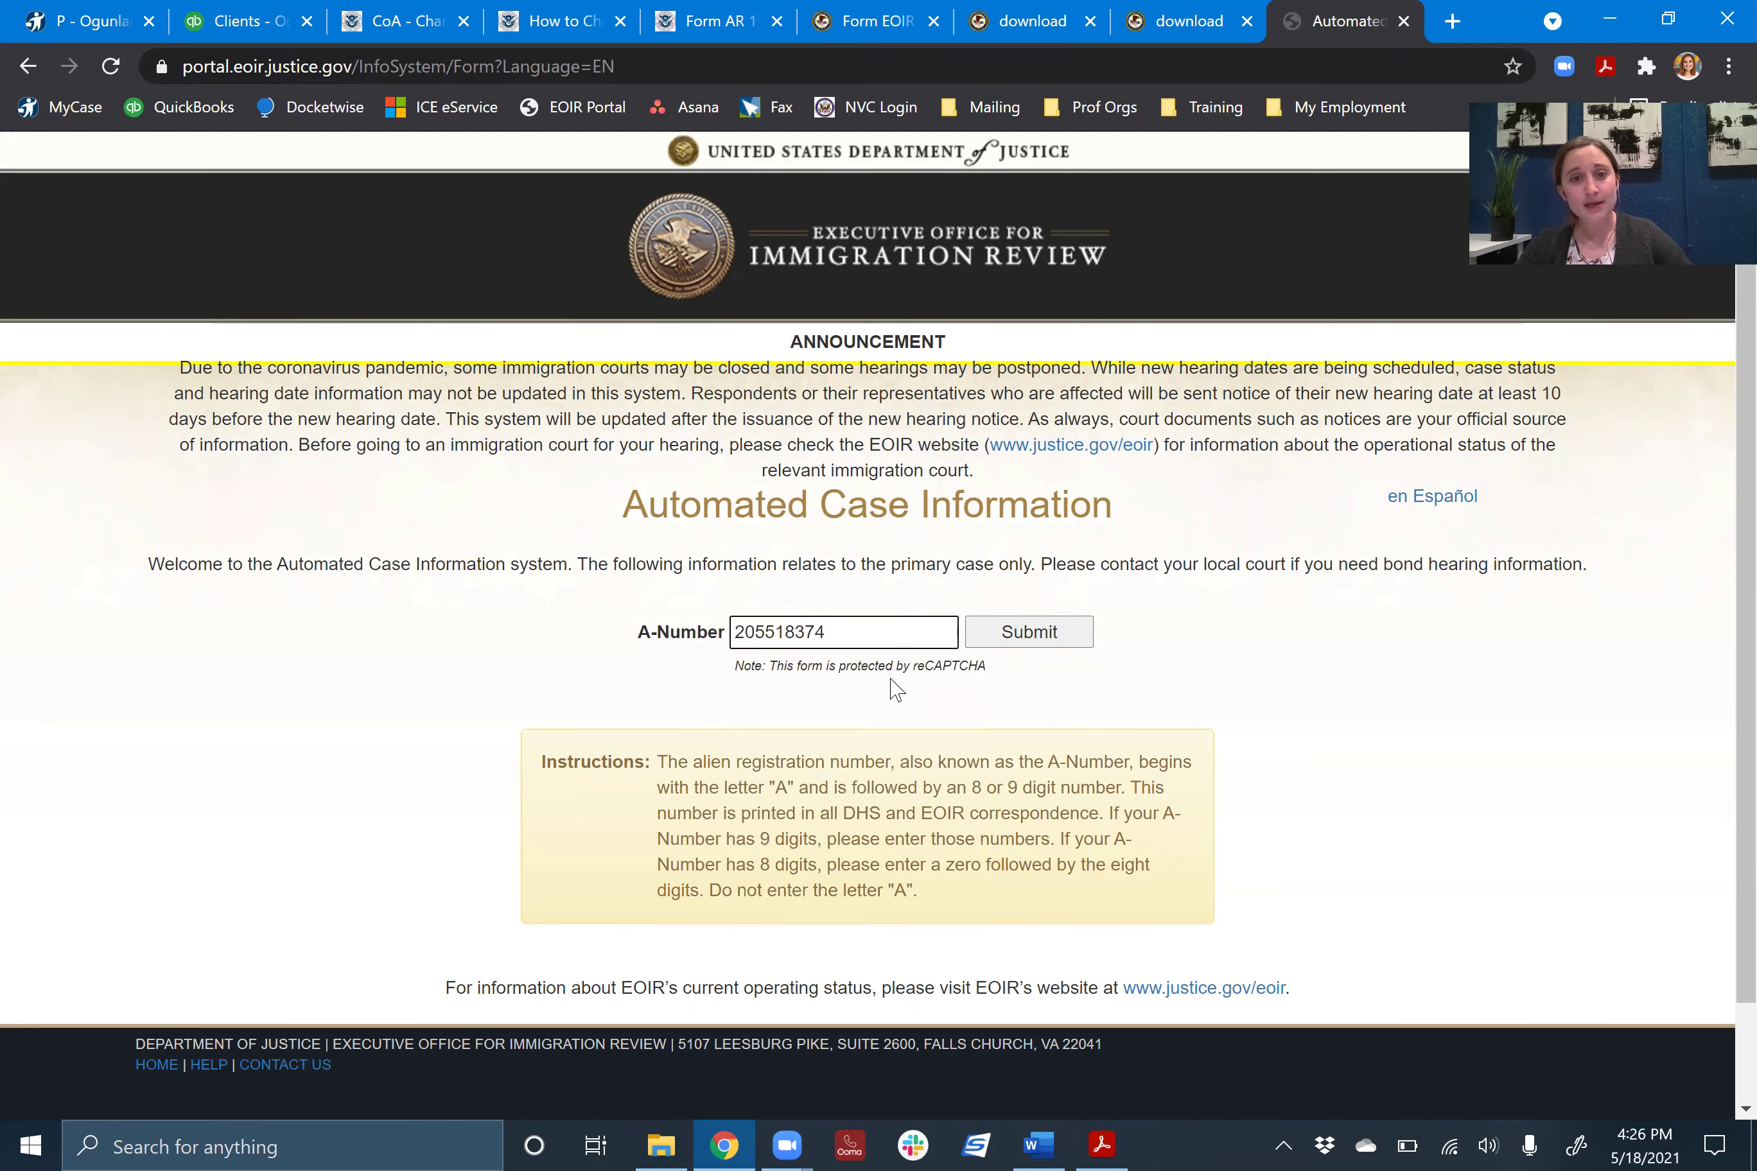
pyautogui.click(1021, 638)
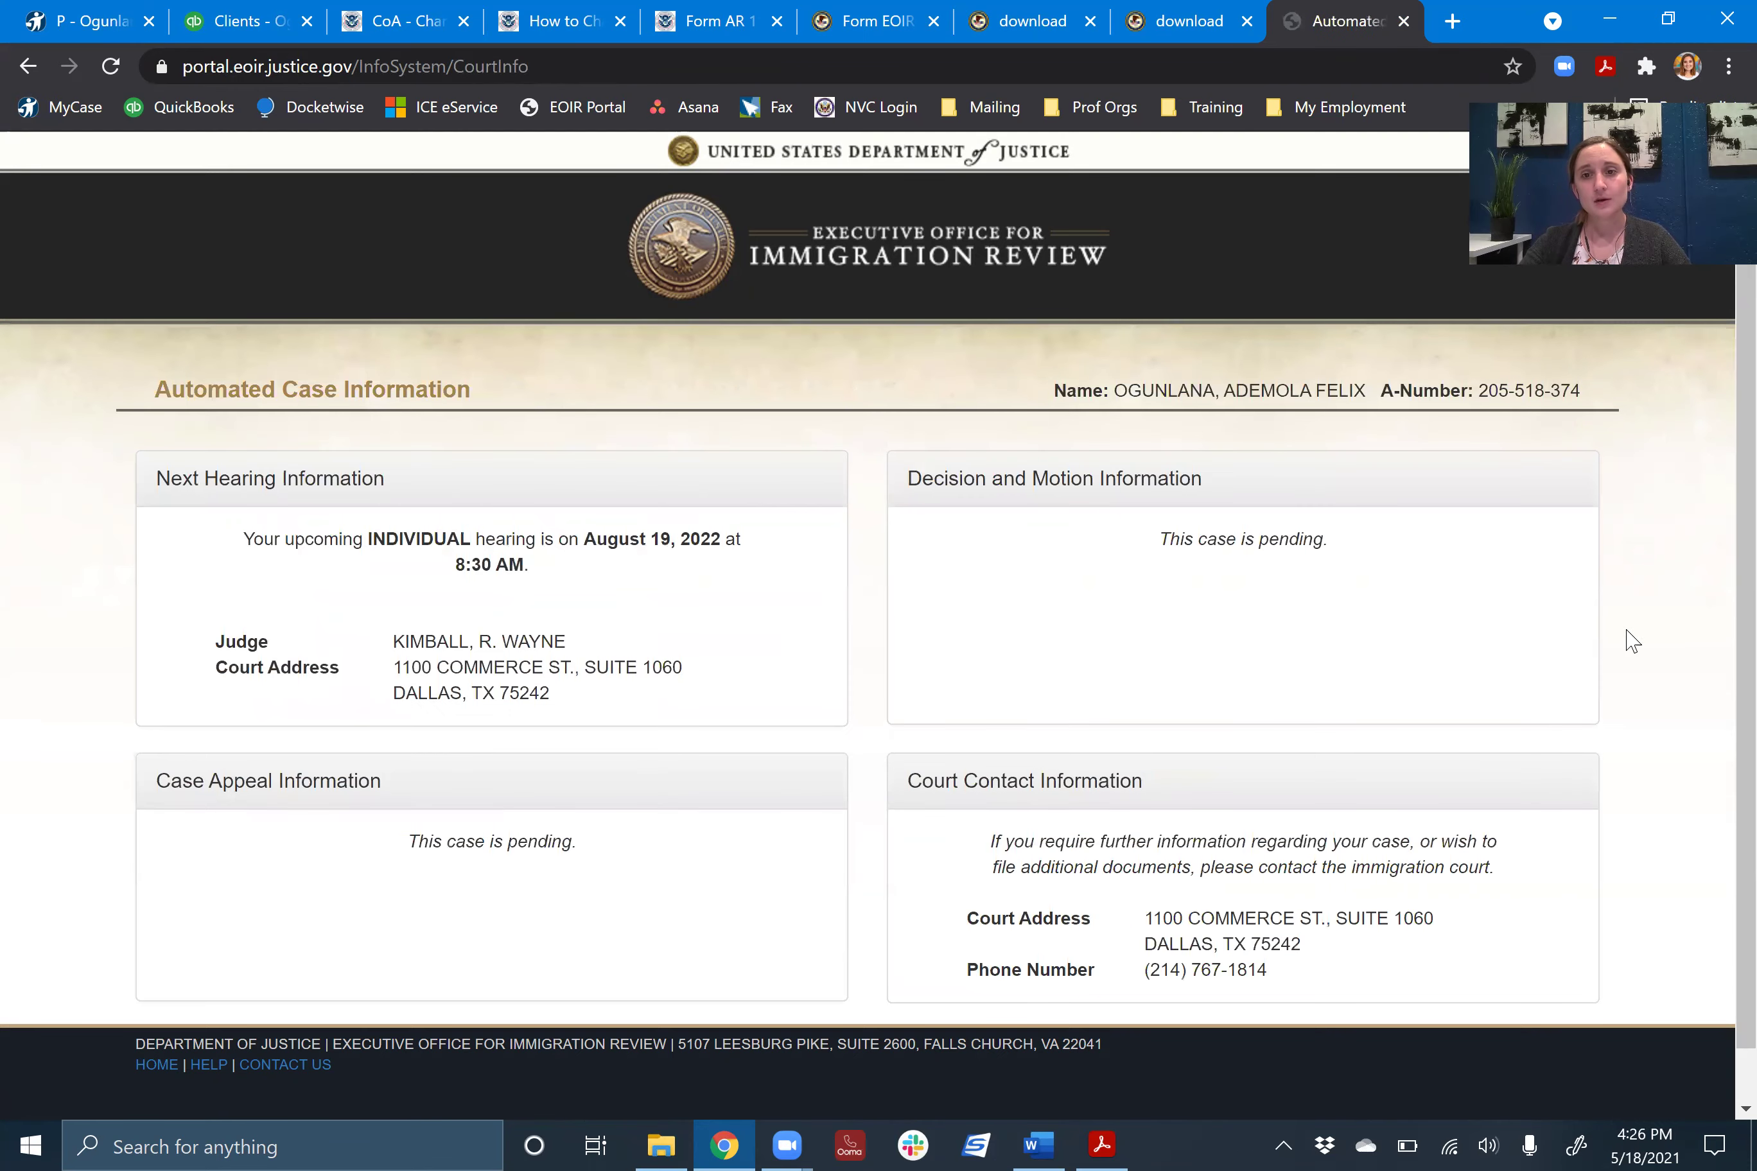
pyautogui.scroll(-1, 1633, 639)
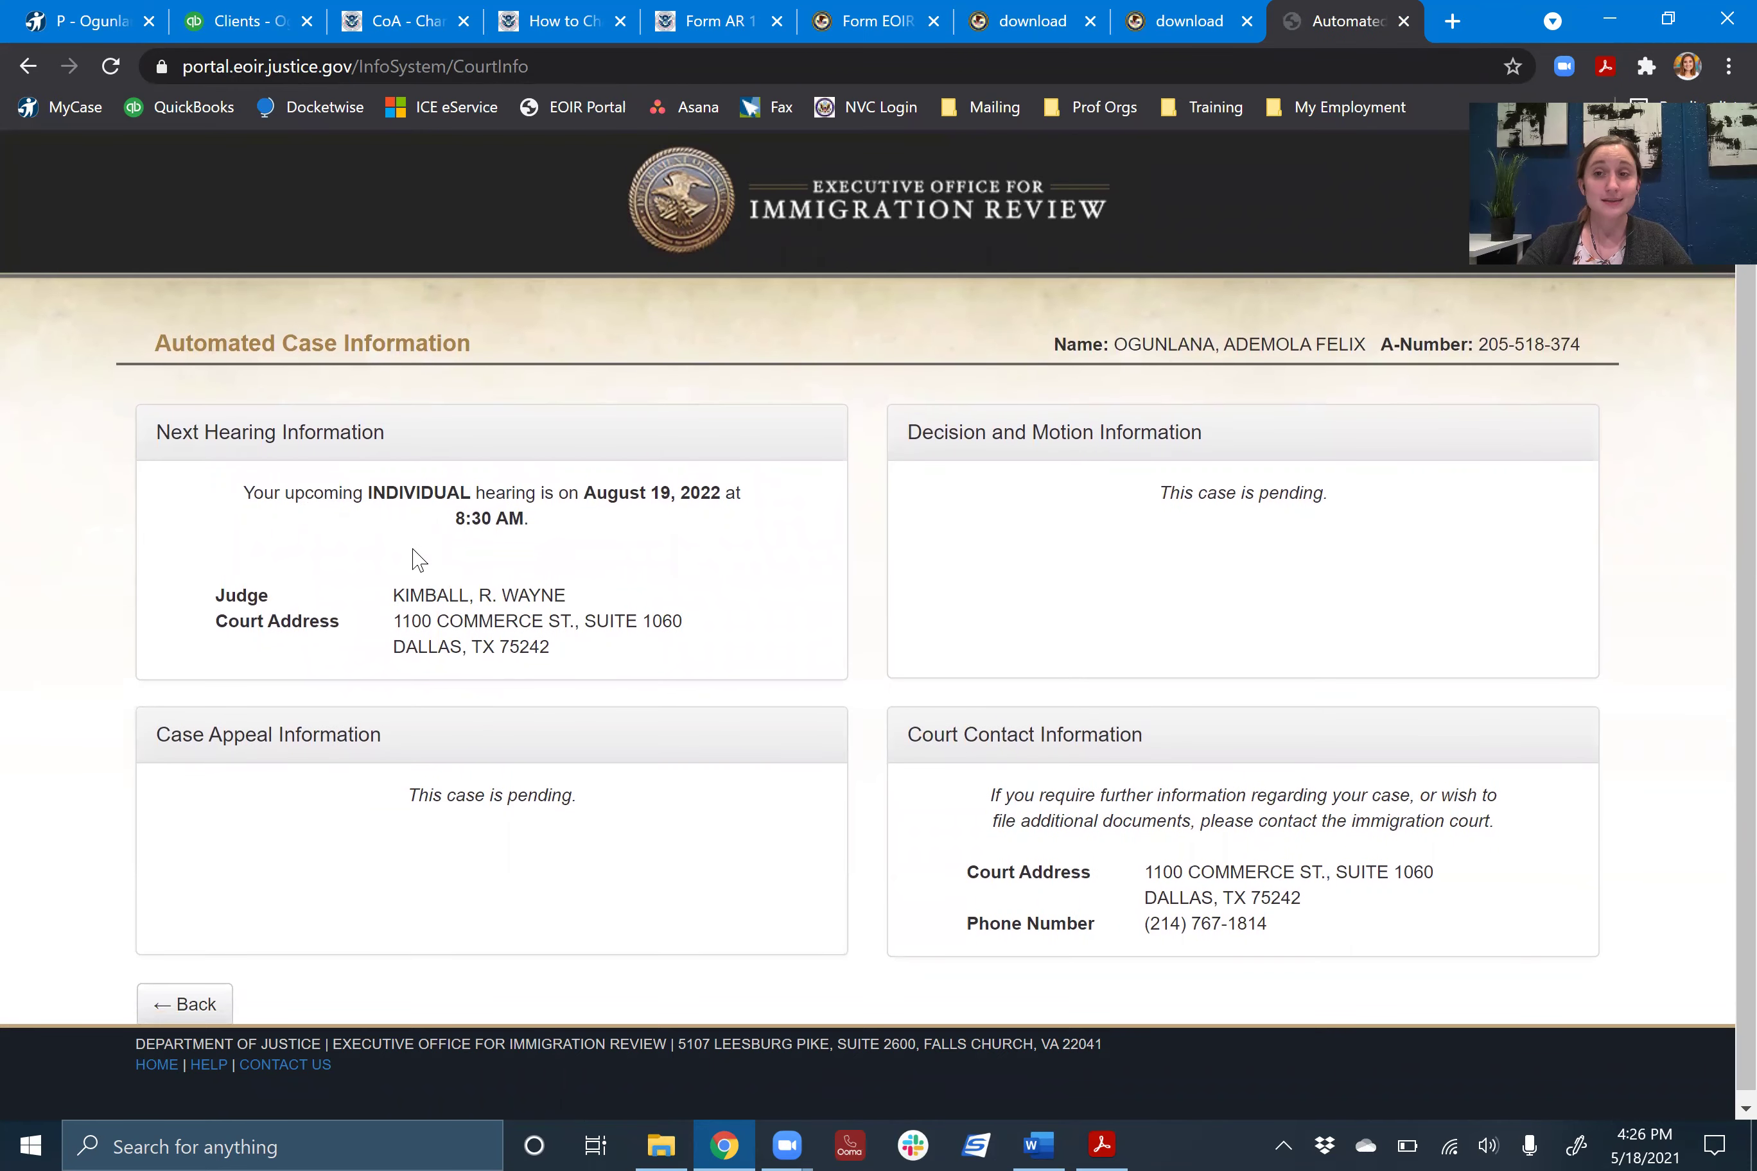
pyautogui.scroll(-1, 511, 561)
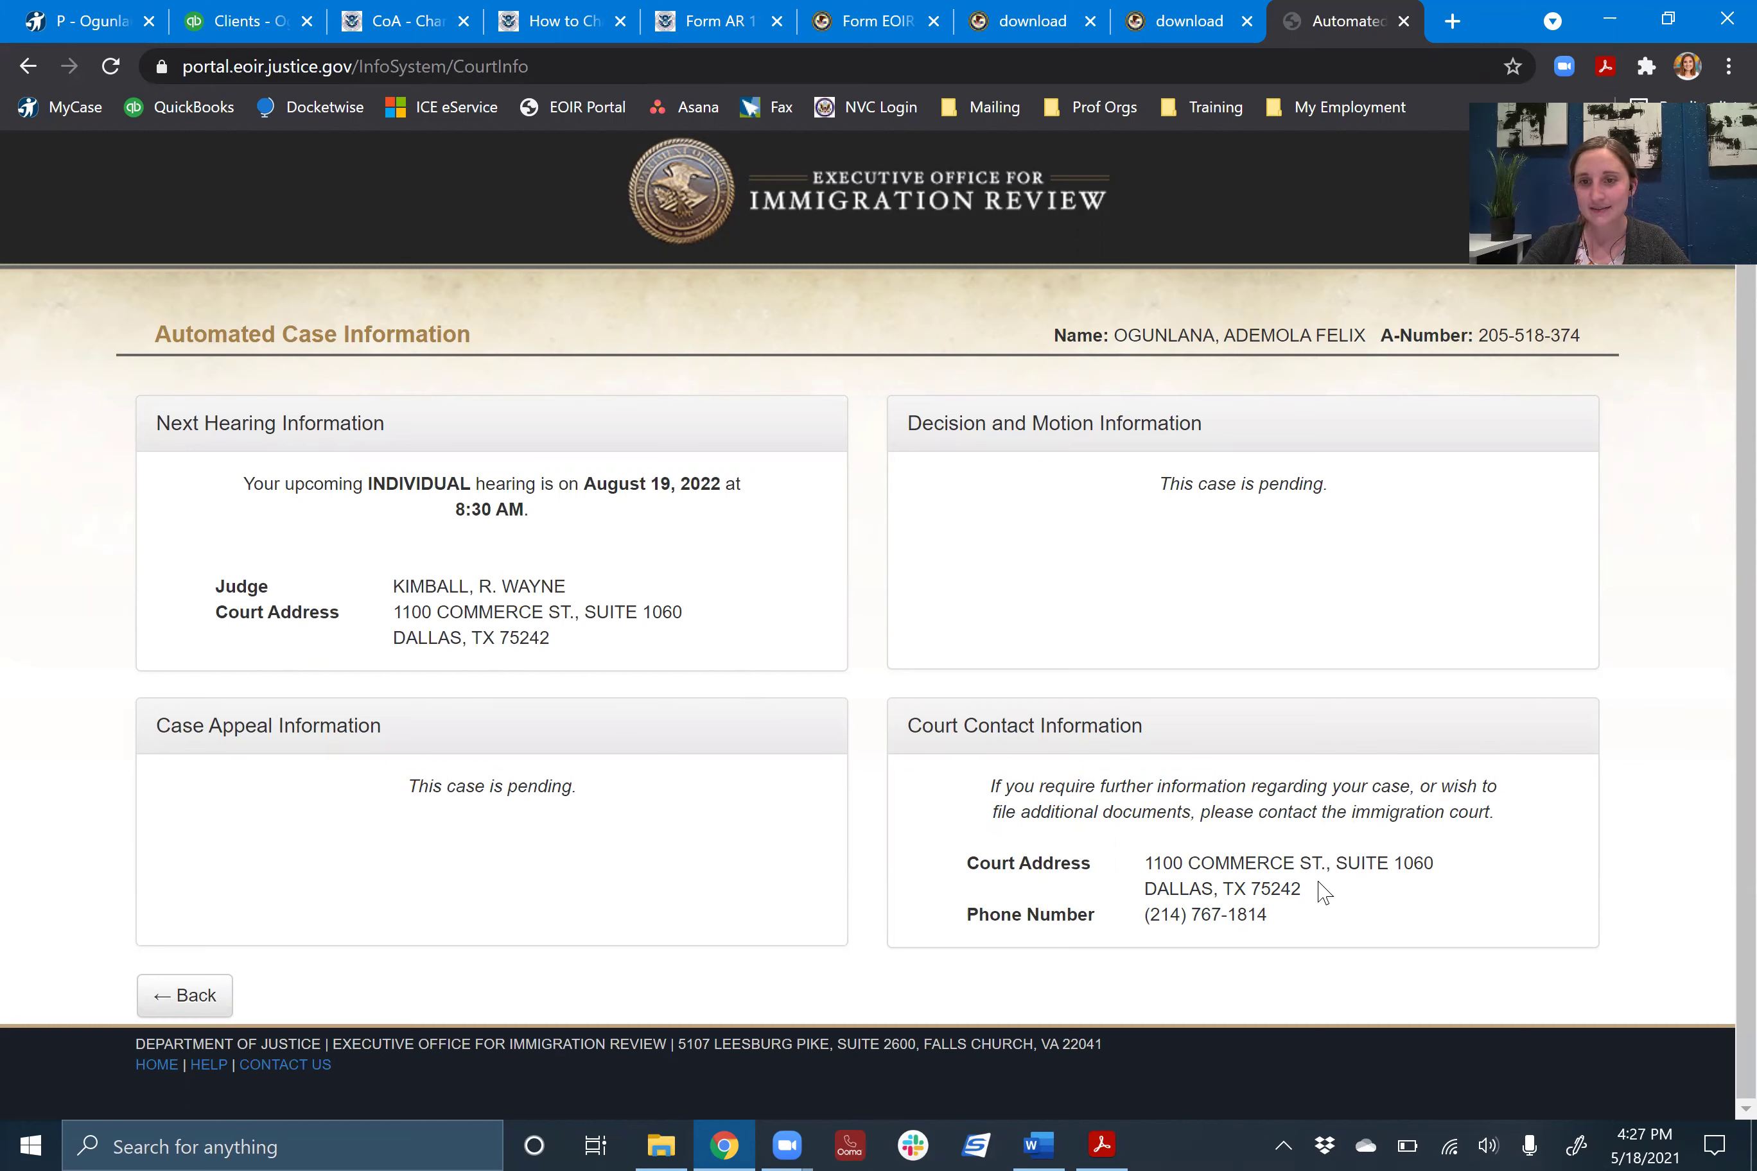
pyautogui.moveTo(1318, 889); pyautogui.dragTo(1130, 877)
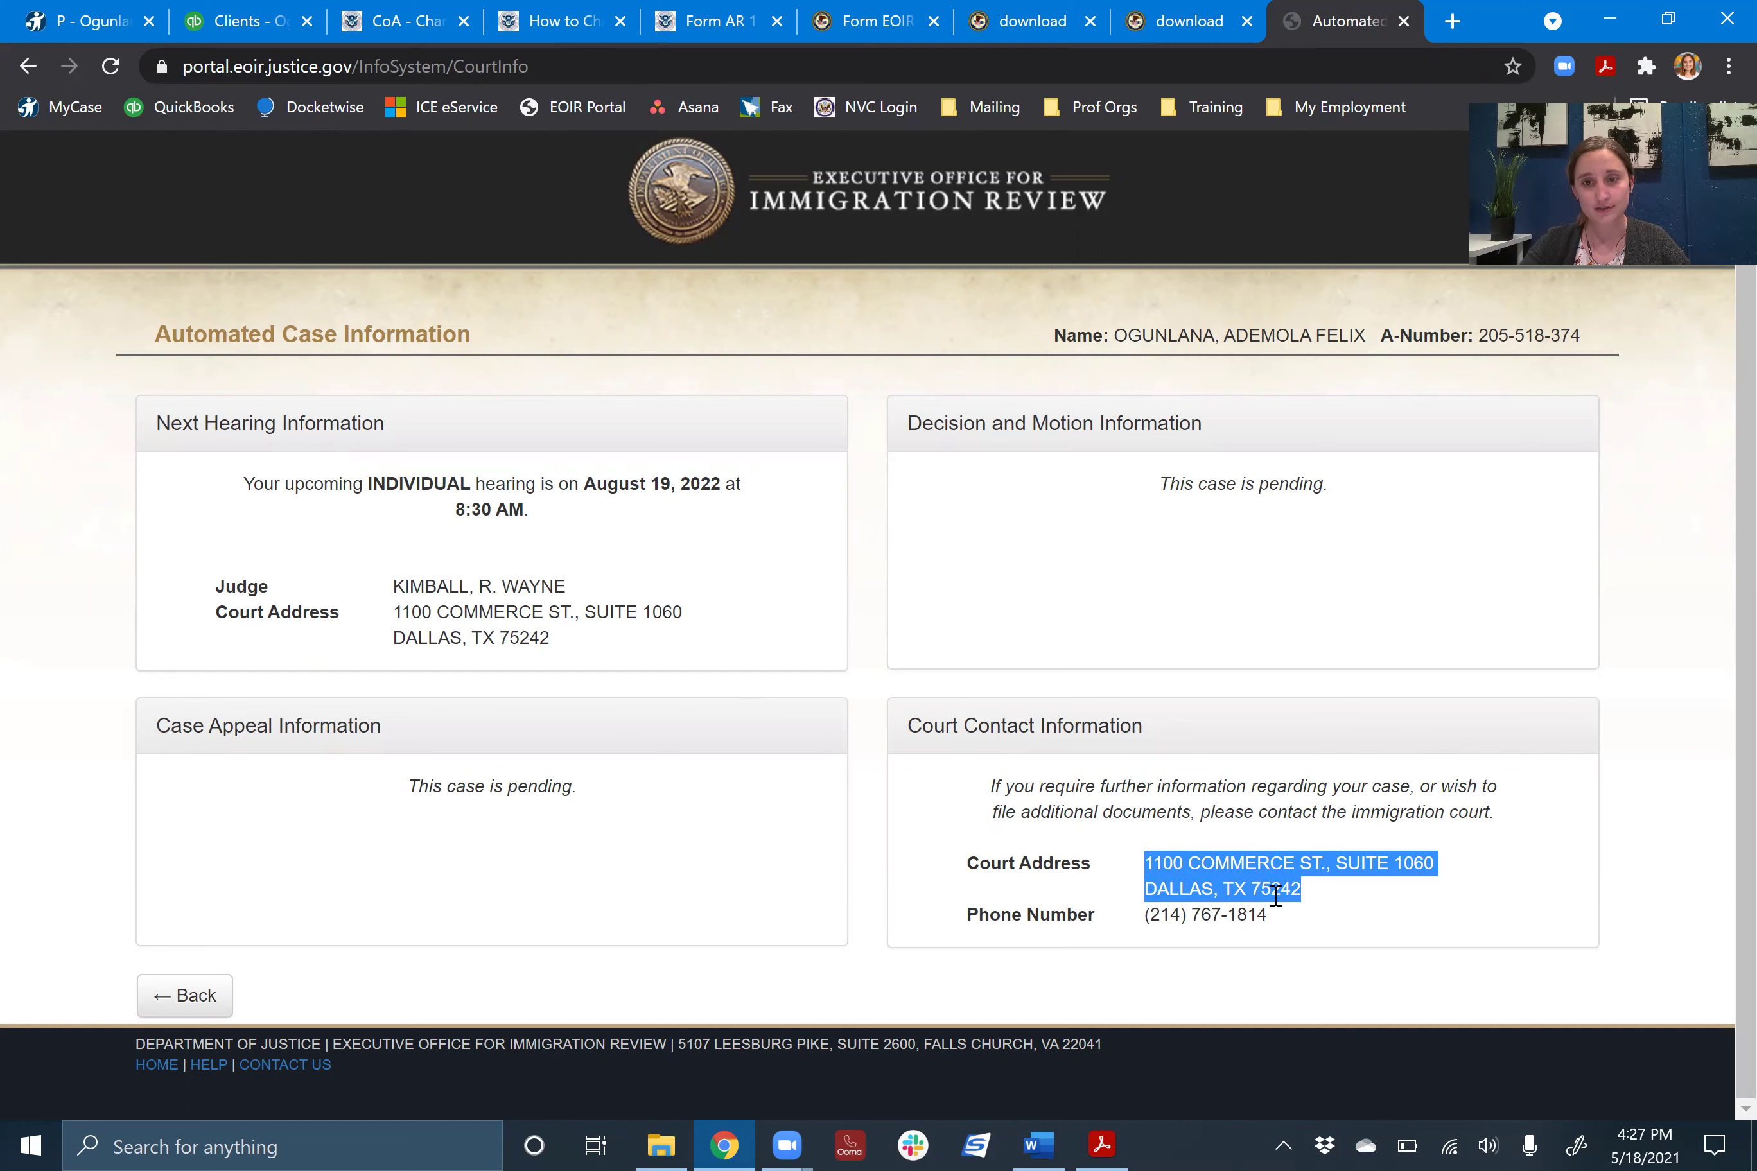
pyautogui.click(1369, 902)
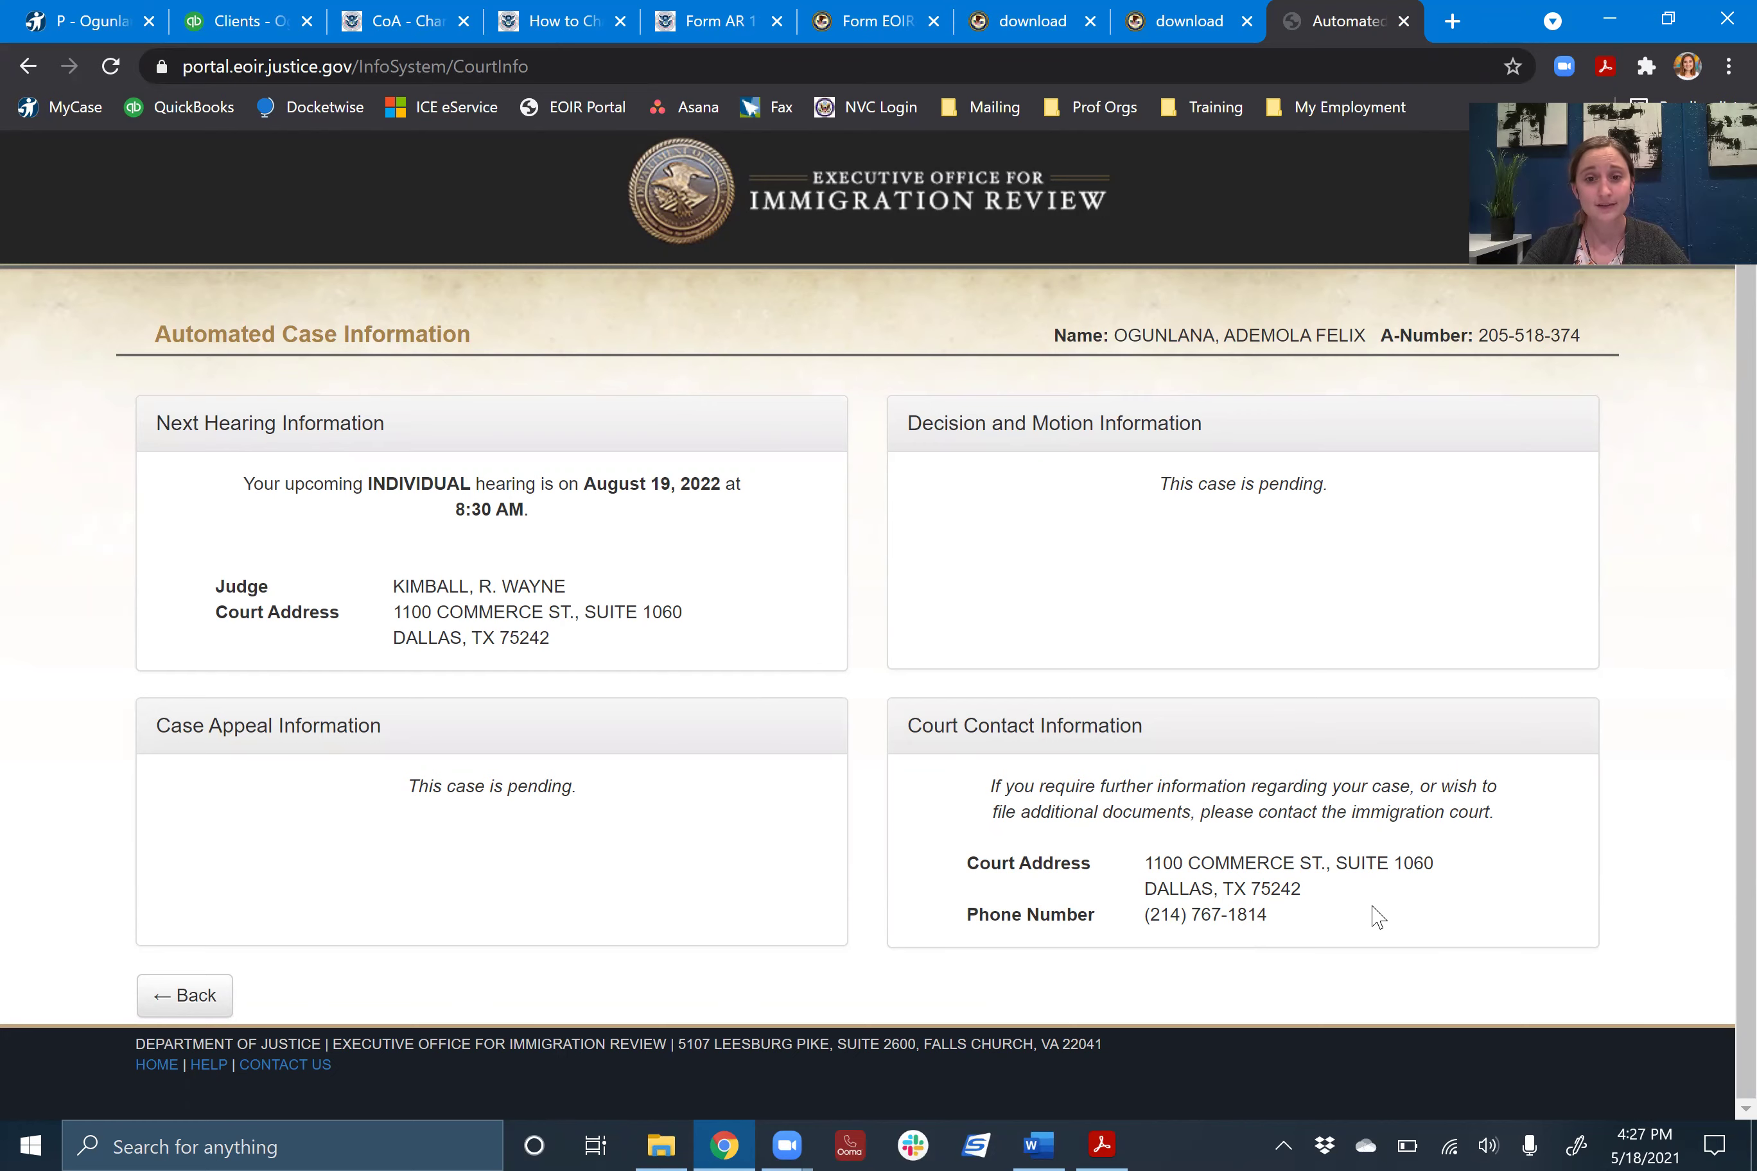
# - Switch to the Contact Change Checklist in Word and scroll to the immigration court EOIR-33 steps
pyautogui.click(1031, 1141)
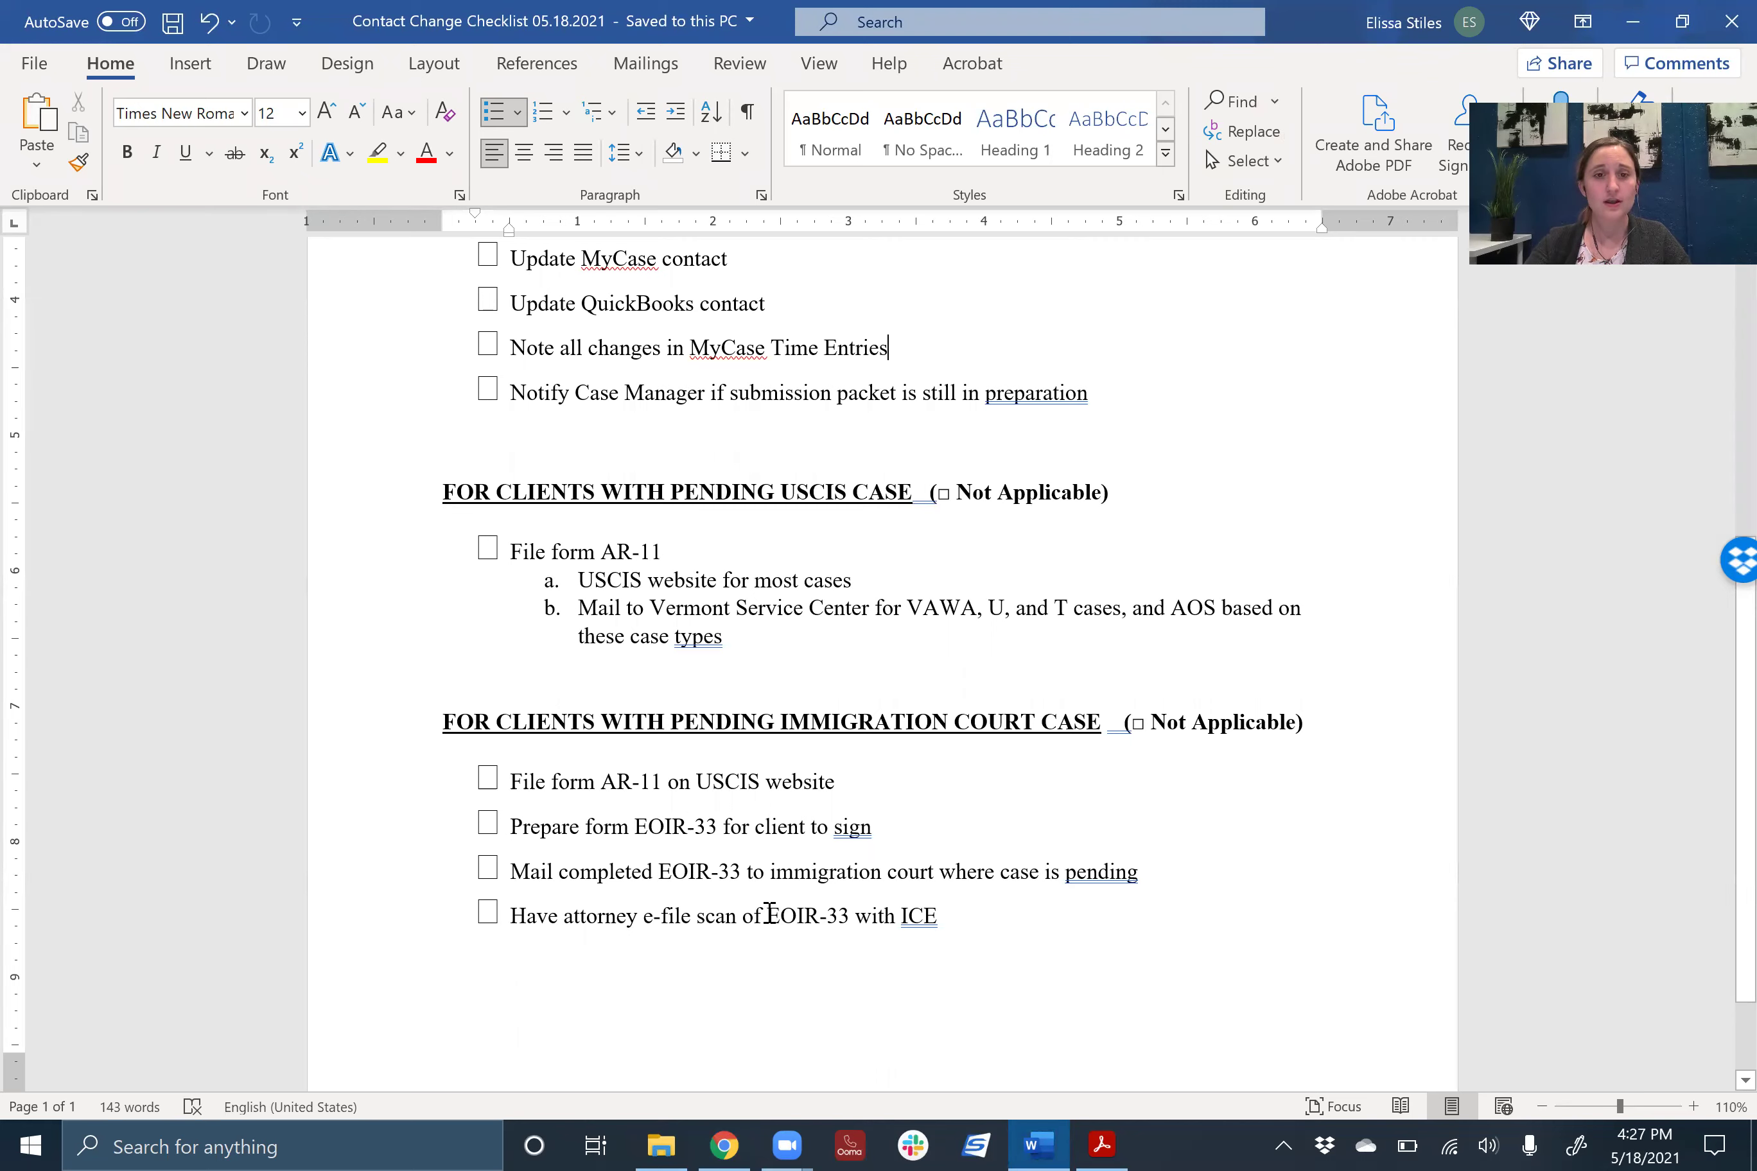
pyautogui.scroll(-1, 533, 884)
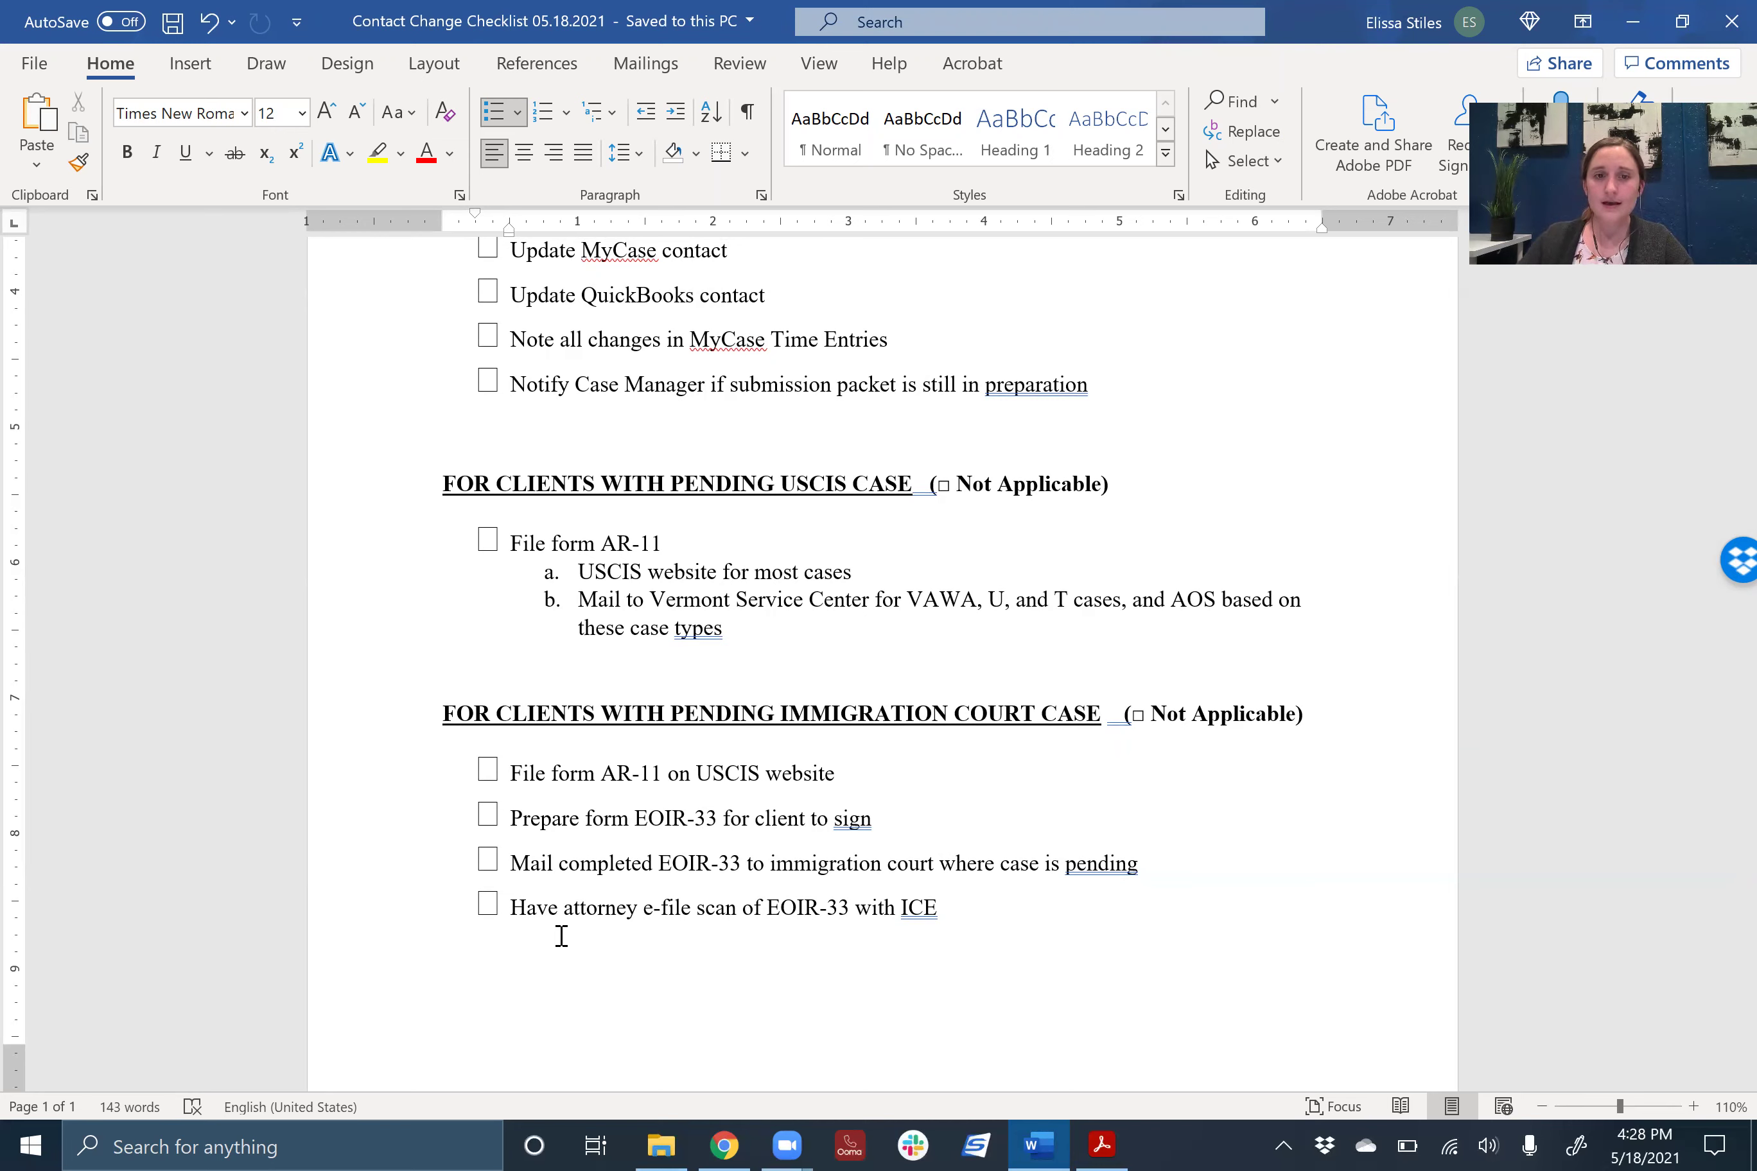
pyautogui.click(1055, 901)
pyautogui.scroll(-2, 1049, 899)
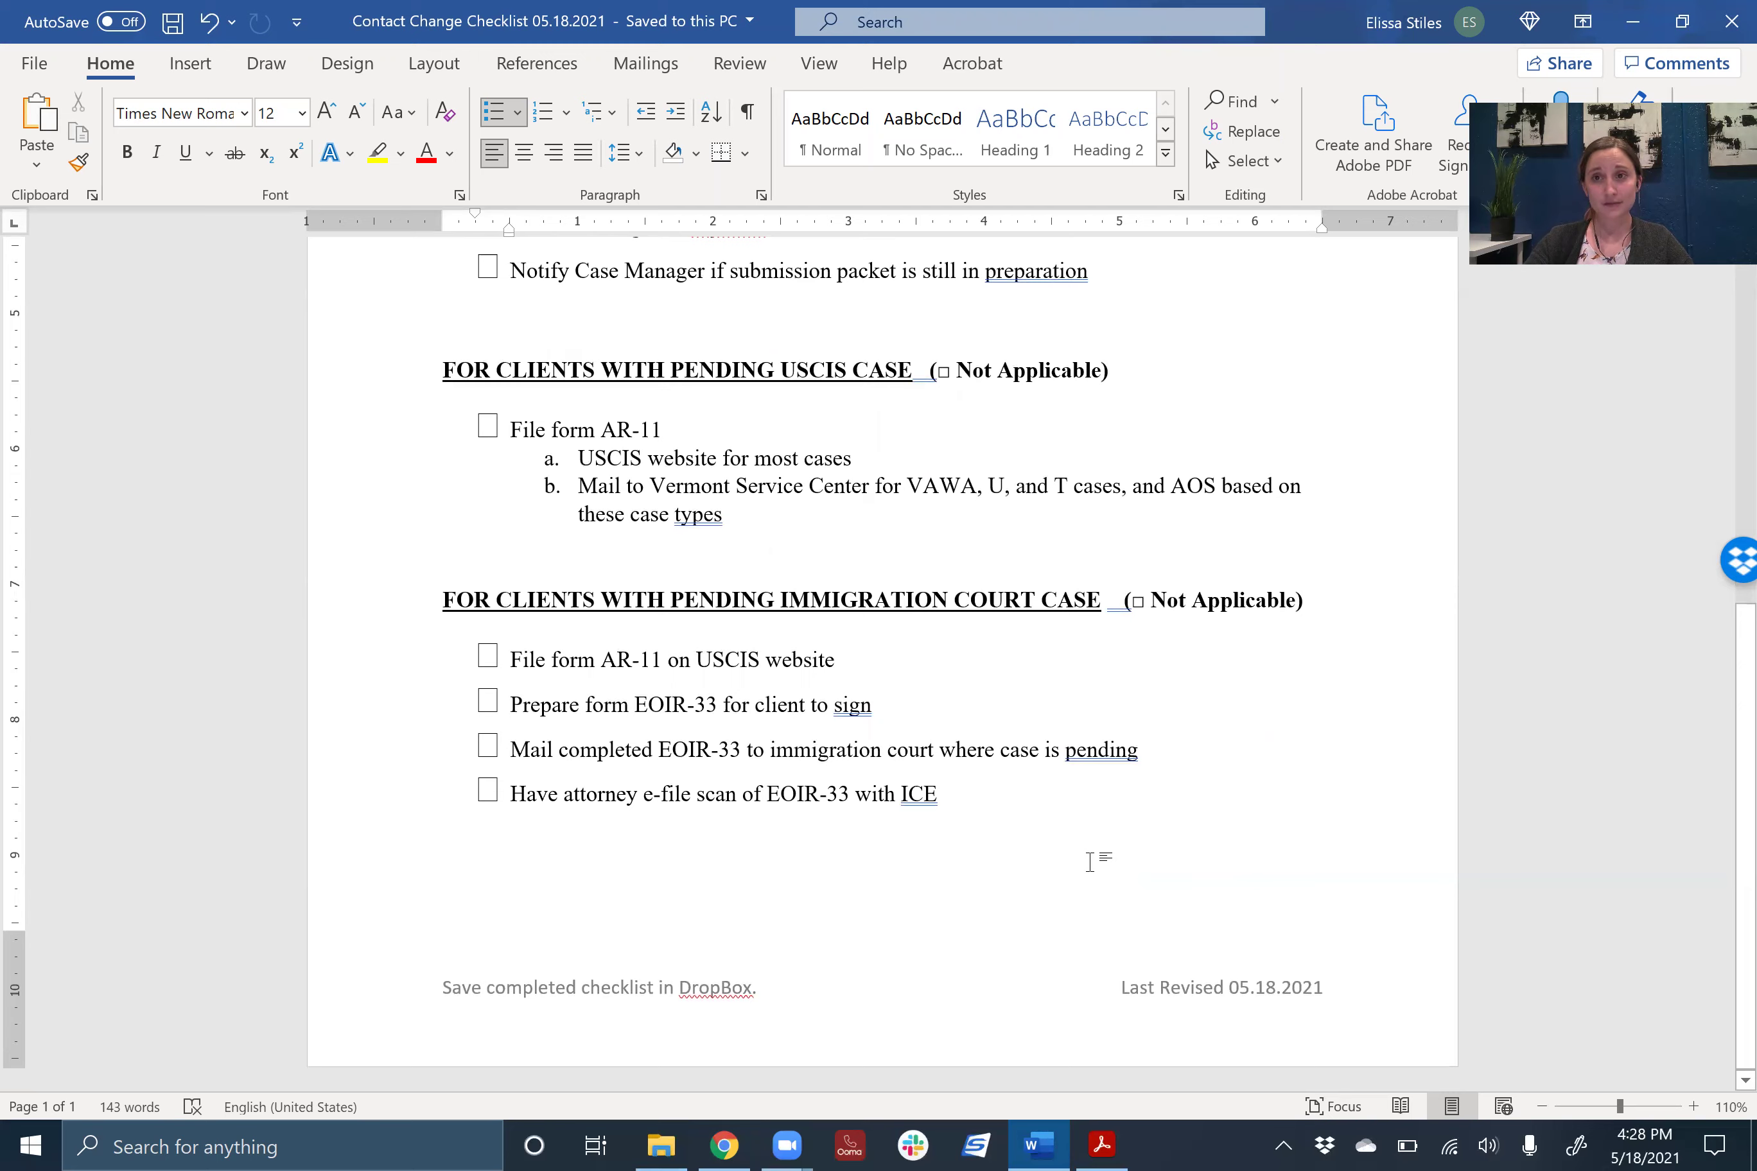
pyautogui.scroll(2, 1091, 865)
pyautogui.scroll(10, 1091, 864)
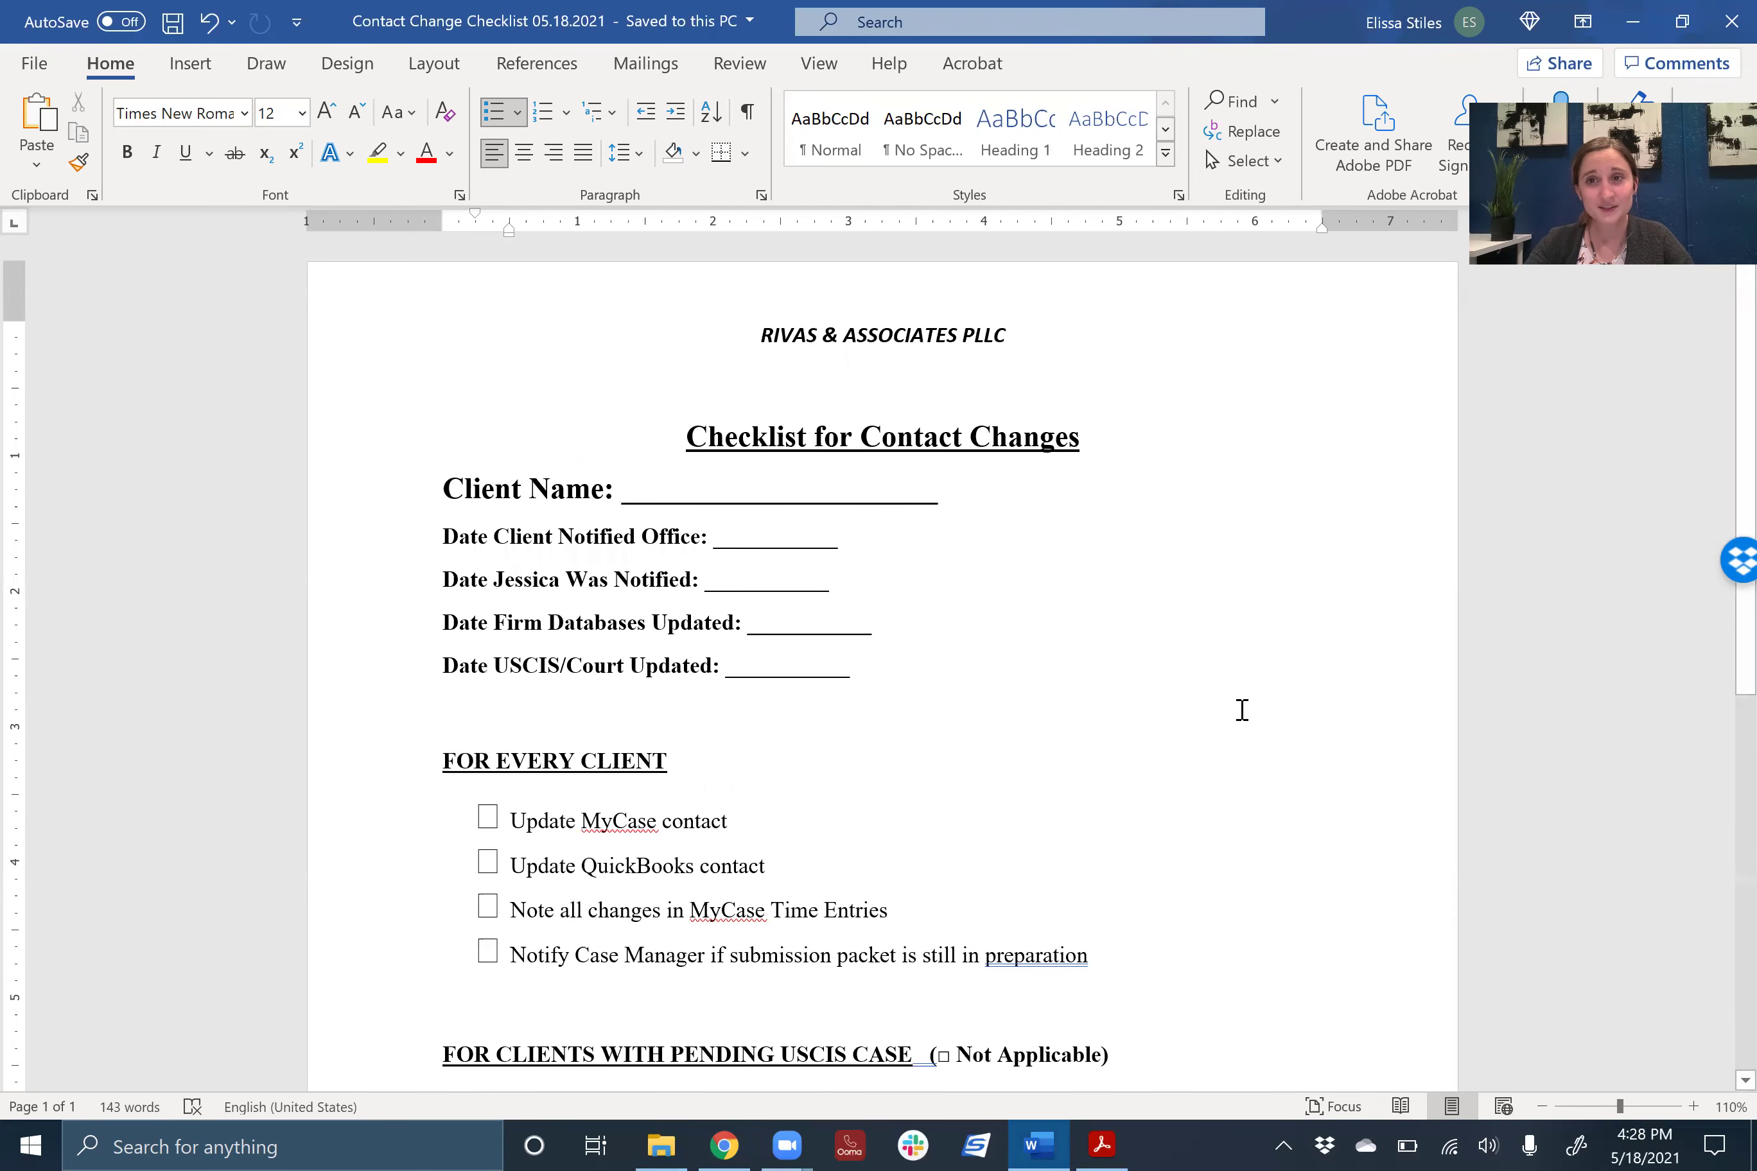
pyautogui.scroll(-1, 1240, 710)
pyautogui.scroll(-7, 1240, 711)
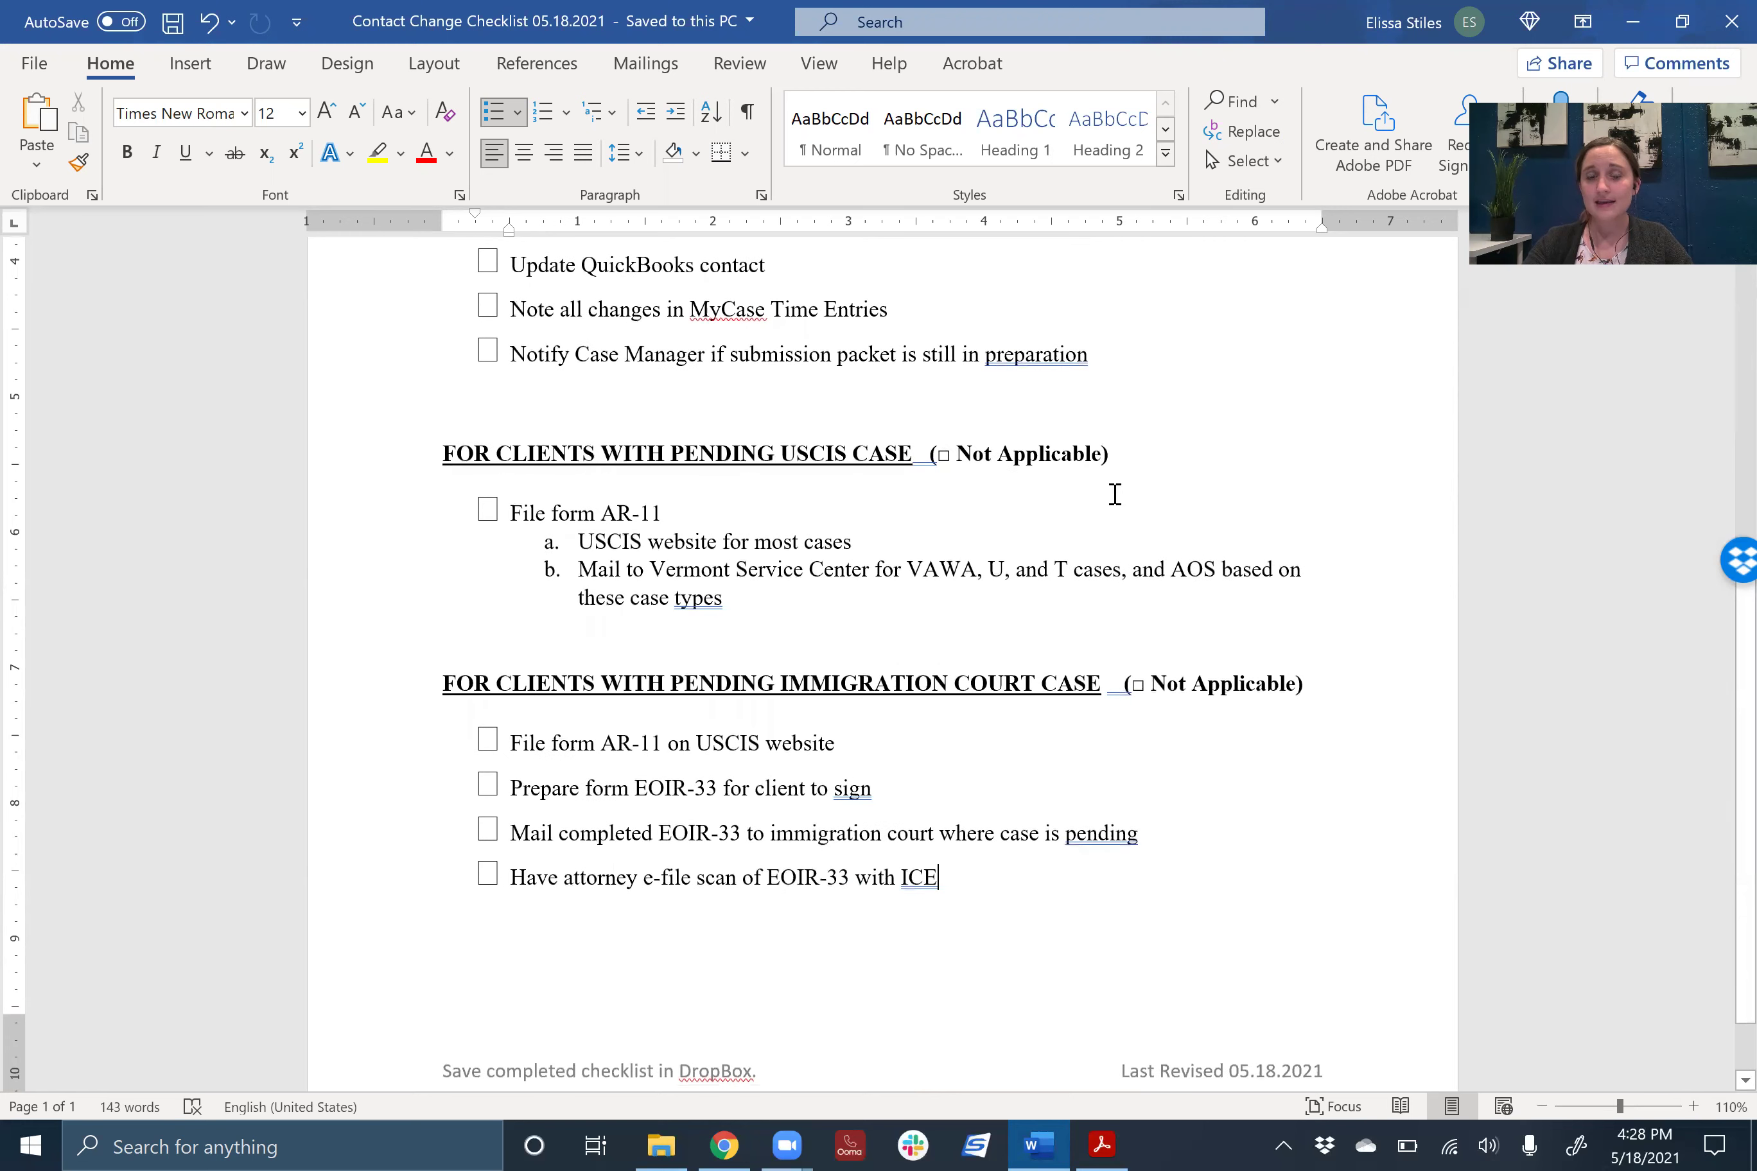
pyautogui.scroll(3, 914, 541)
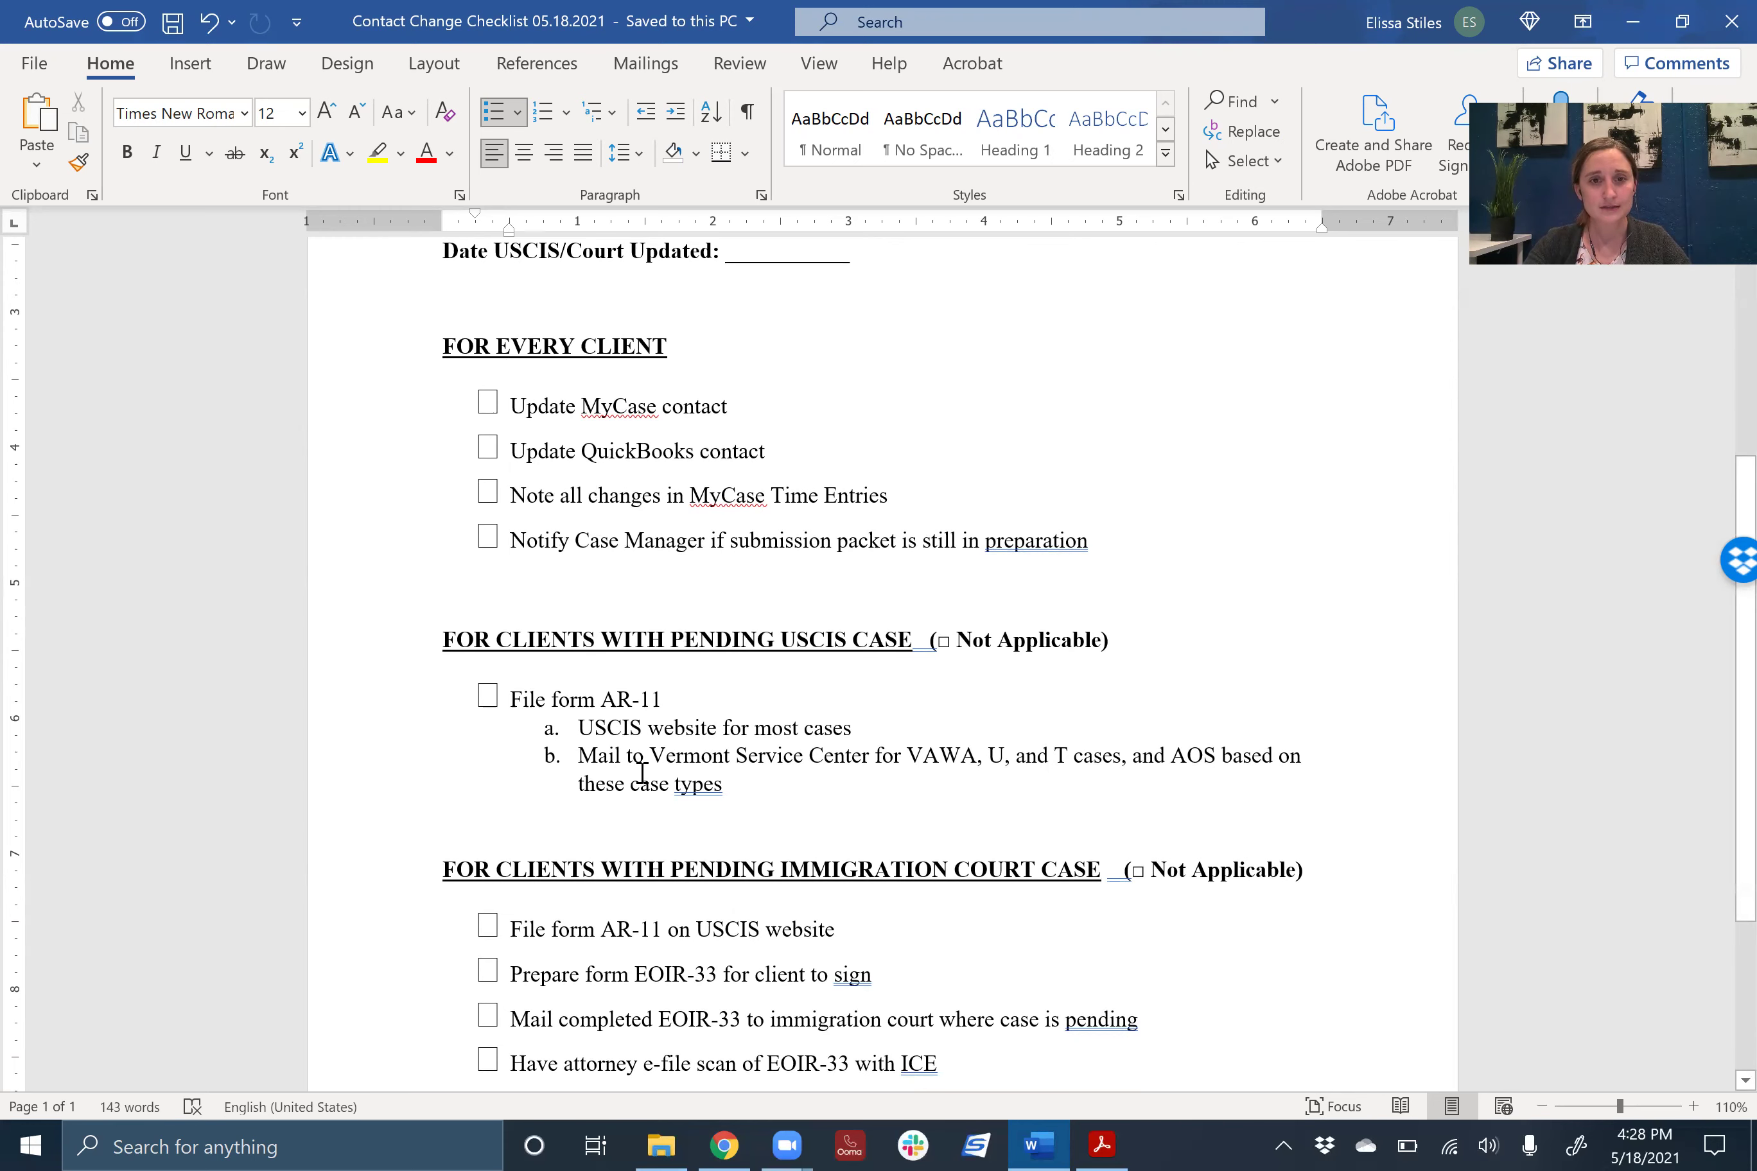
pyautogui.scroll(-1, 1296, 863)
pyautogui.scroll(-1, 1295, 863)
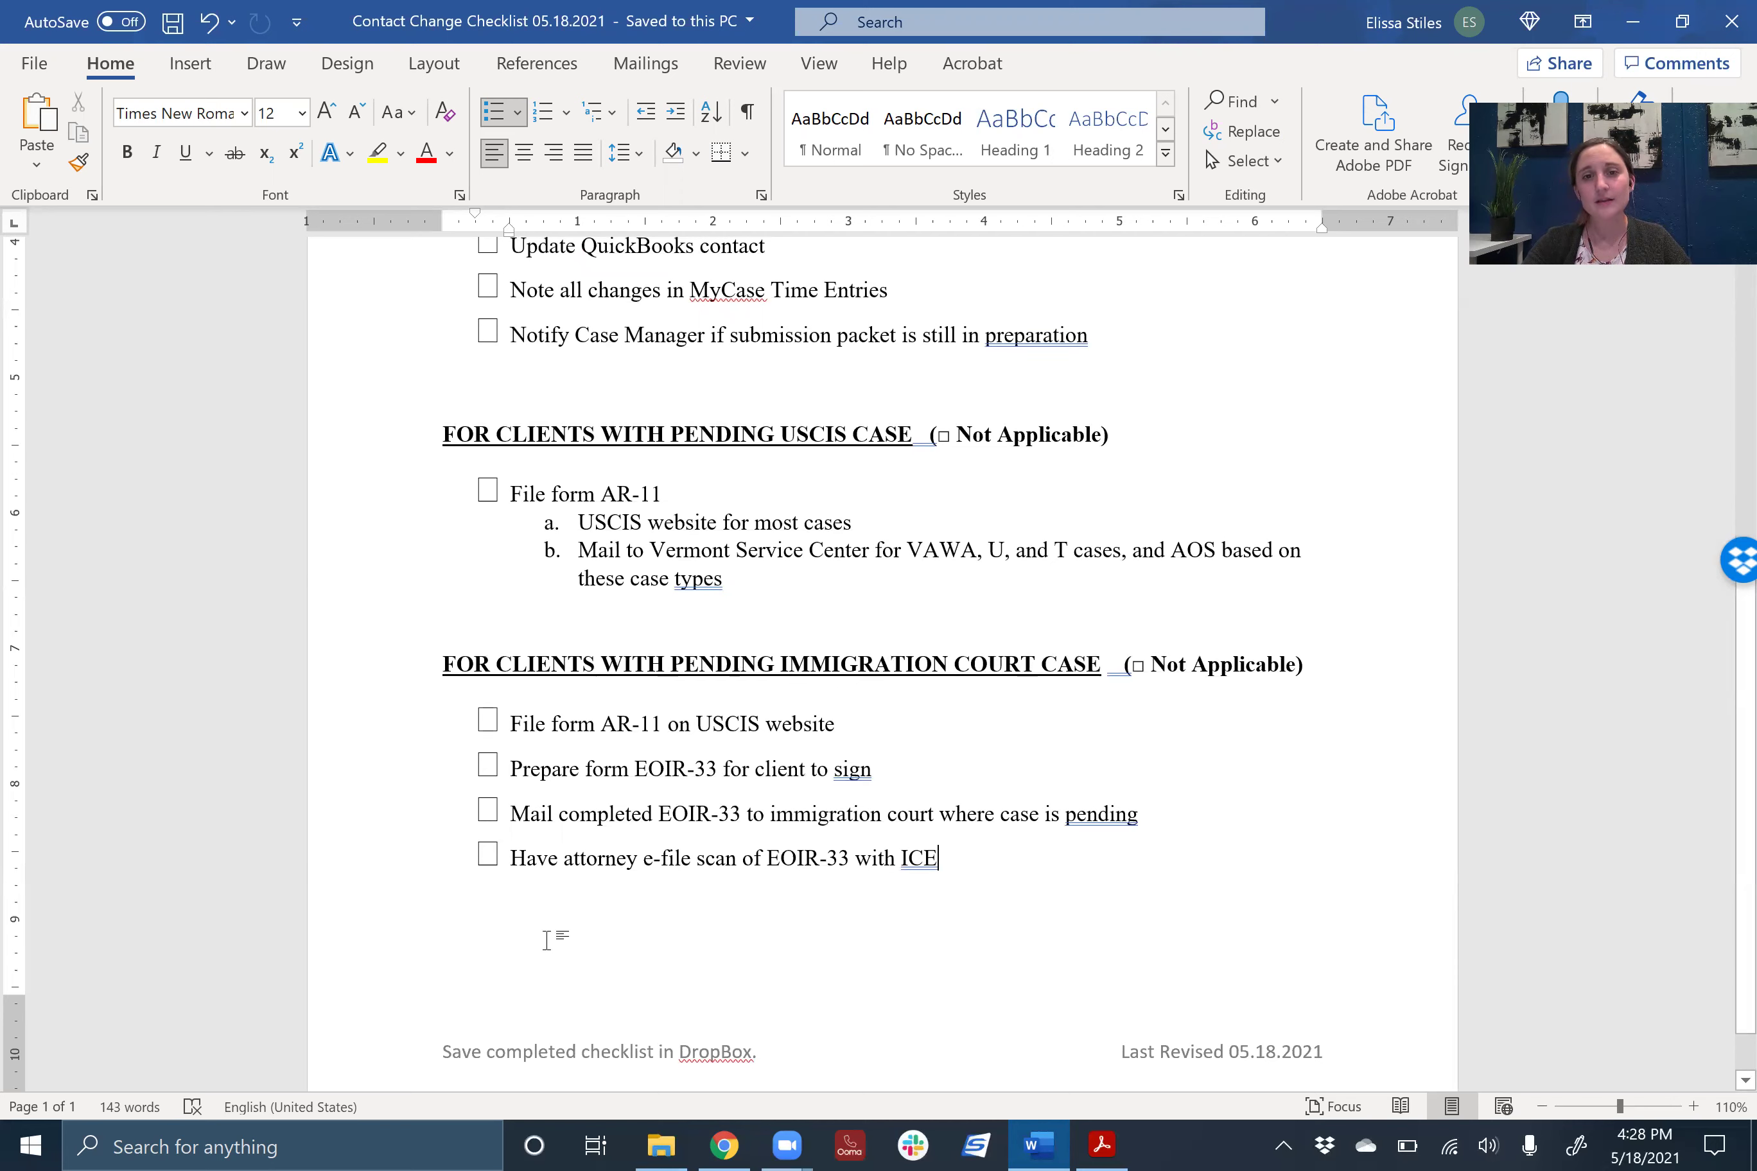
pyautogui.click(1054, 895)
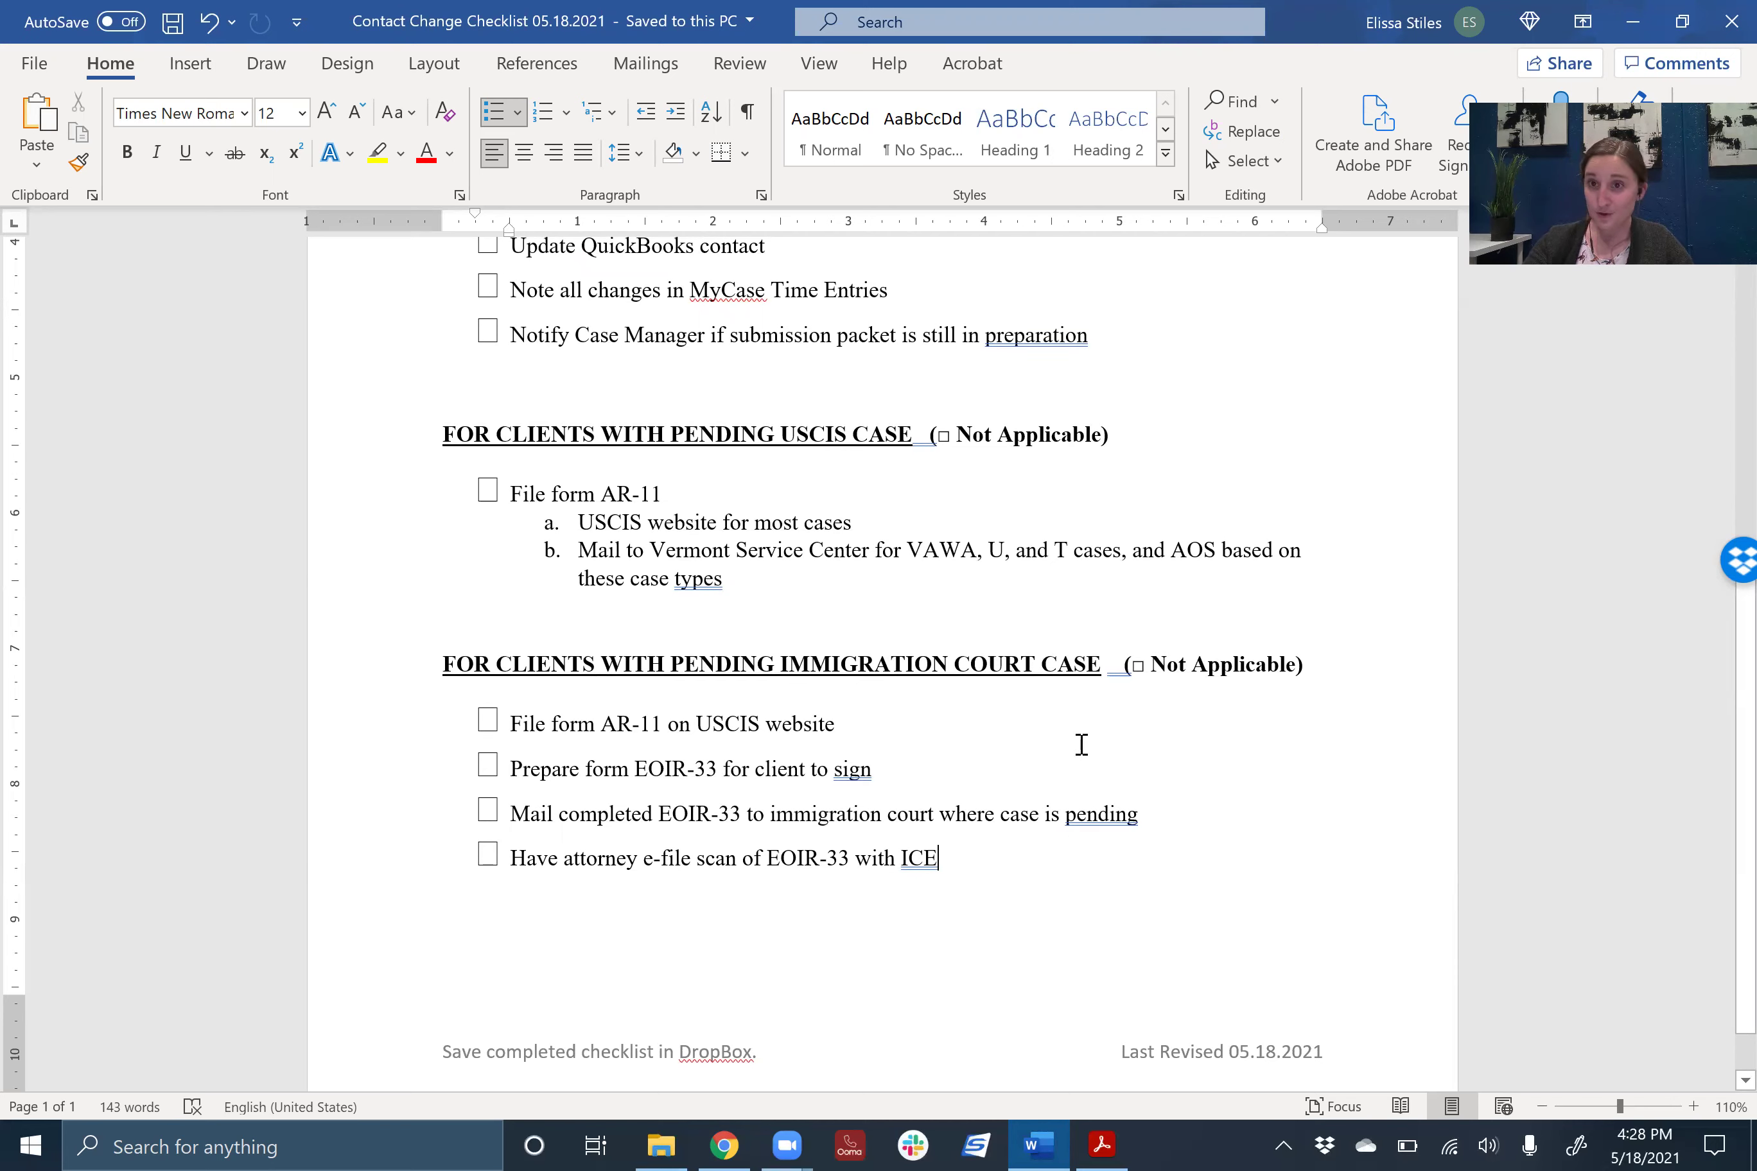